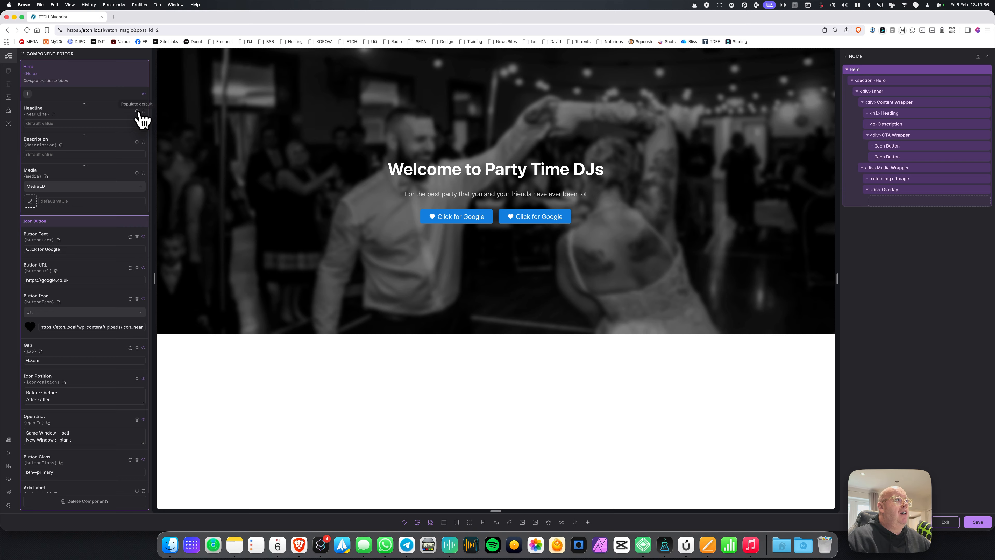
# - Bind the heading to the Headline prop and the paragraph to the Description prop, keeping their text
pyautogui.click(438, 169)
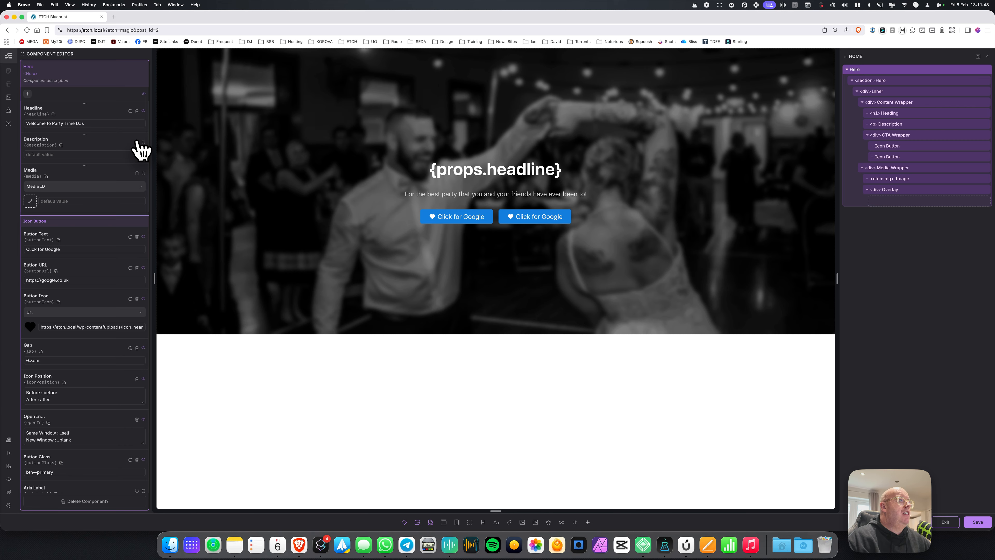
pyautogui.click(446, 193)
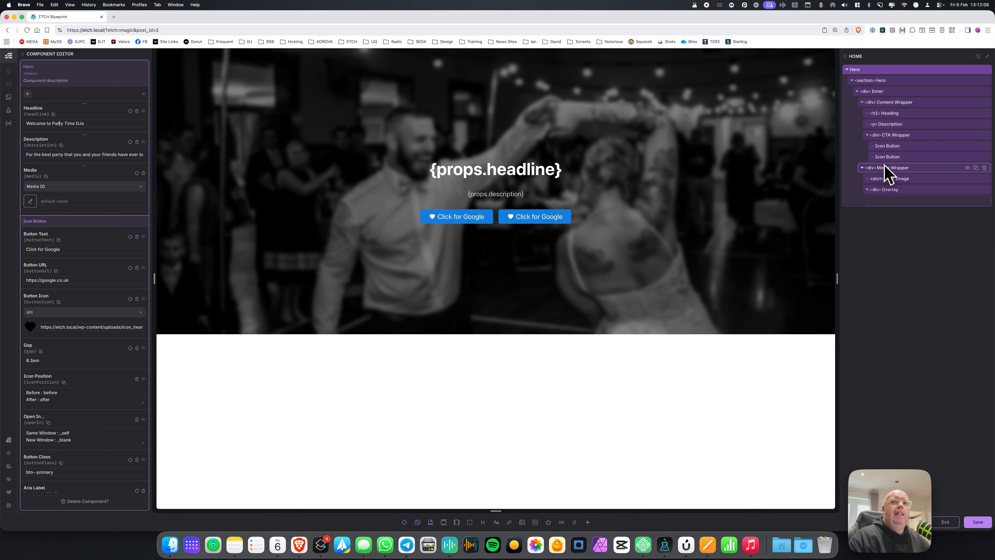
# - Select the Hero's <etch:img> Image element and keep its Media prop type as a media ID
pyautogui.click(896, 180)
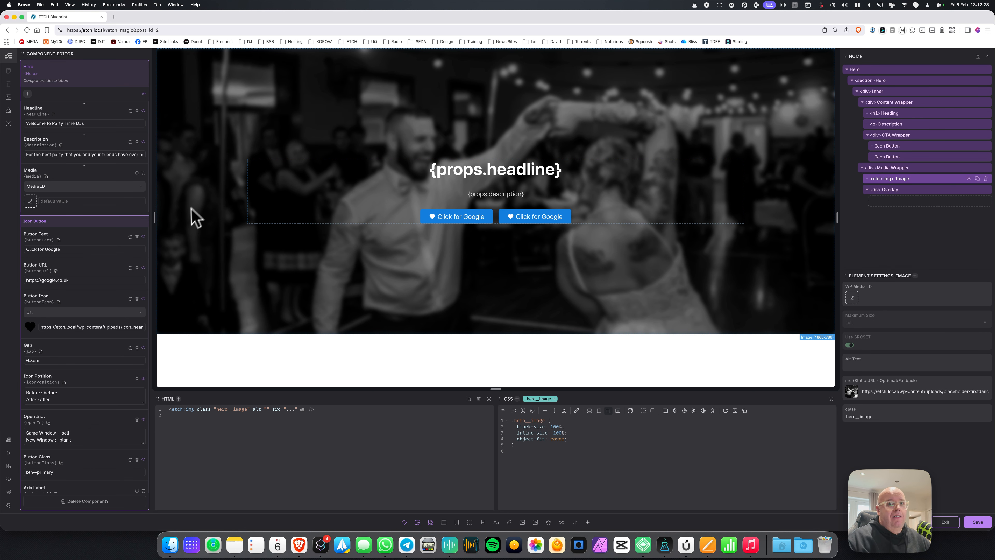
pyautogui.click(50, 193)
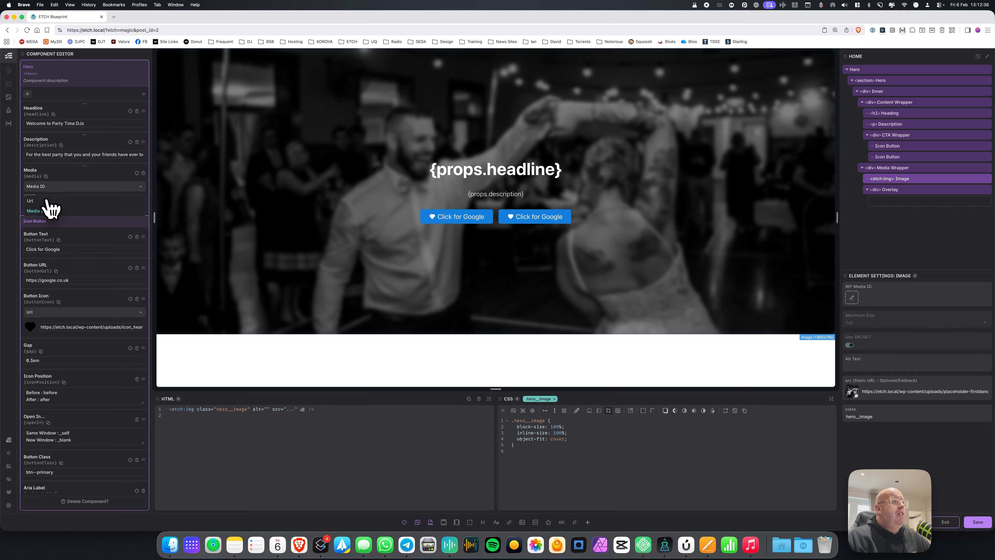
pyautogui.click(43, 209)
# - Try the kissing photo, then the marquee tent photo as the Media default, then delete the ID
pyautogui.click(34, 204)
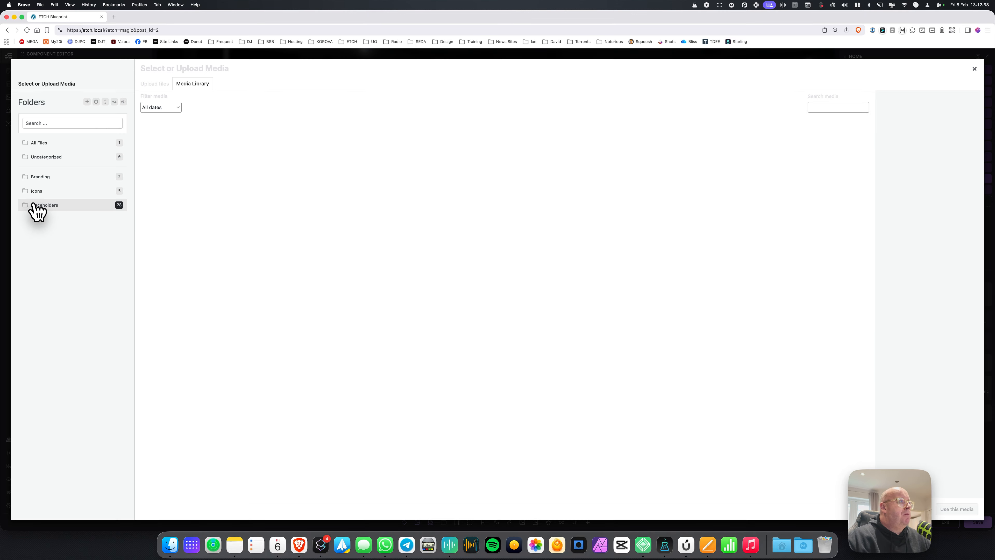
pyautogui.click(358, 216)
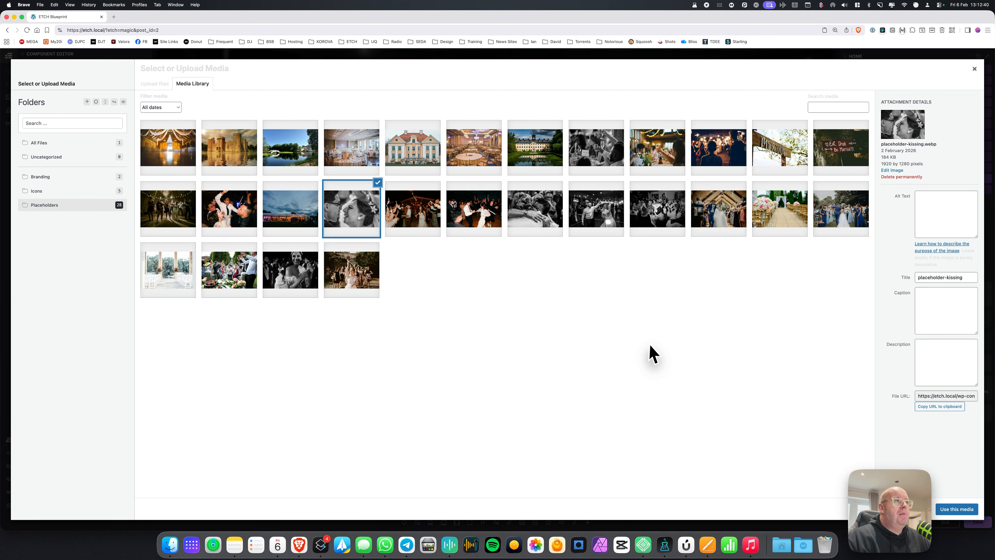
pyautogui.click(957, 508)
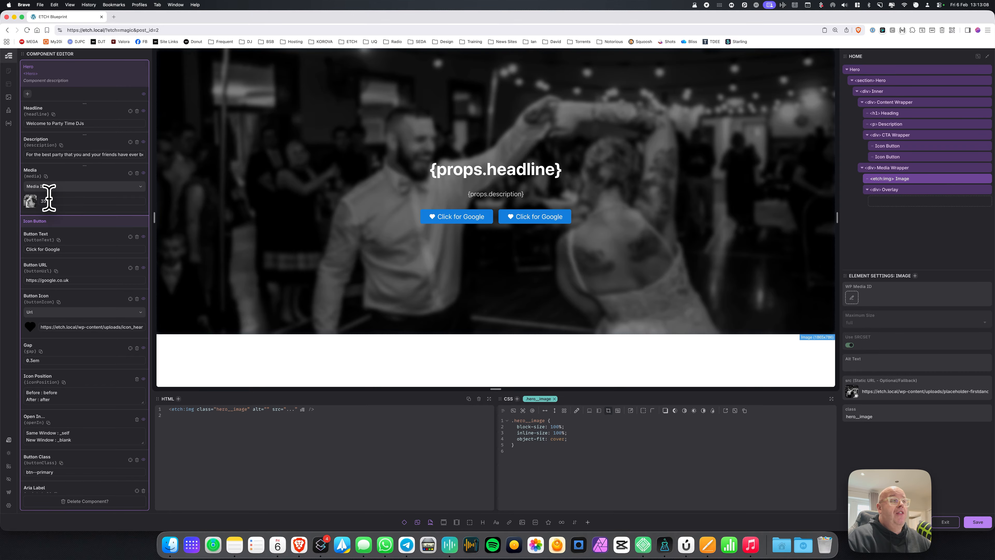
pyautogui.click(29, 203)
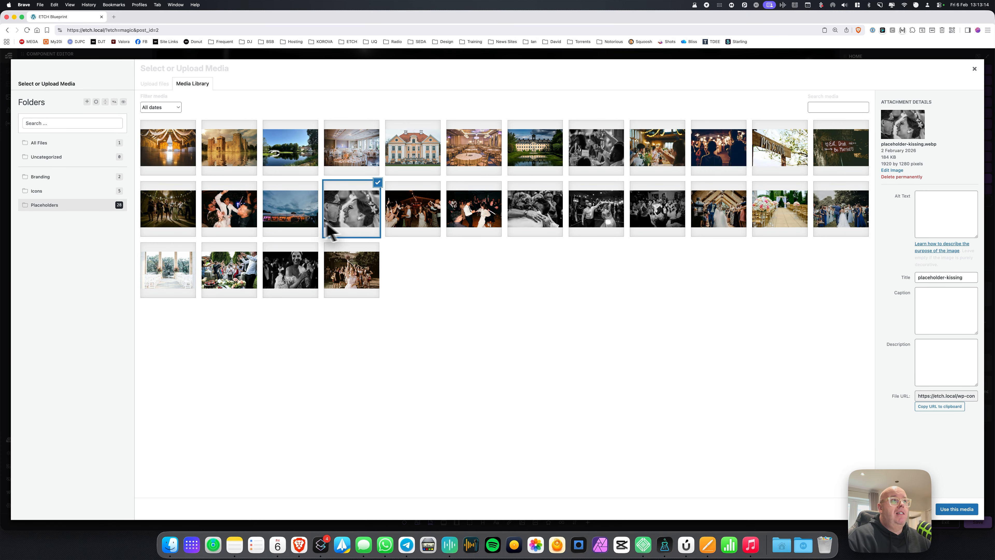
pyautogui.click(287, 220)
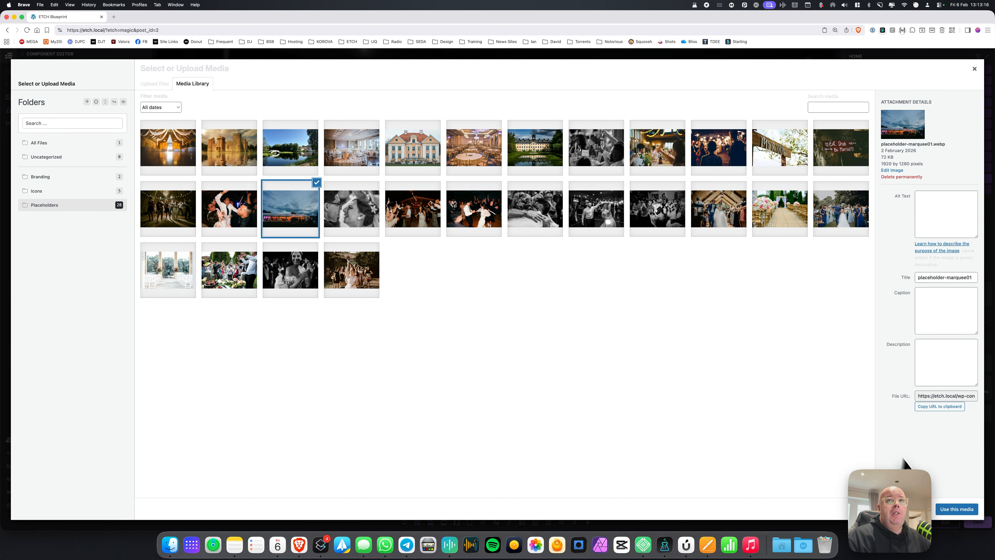
pyautogui.click(956, 508)
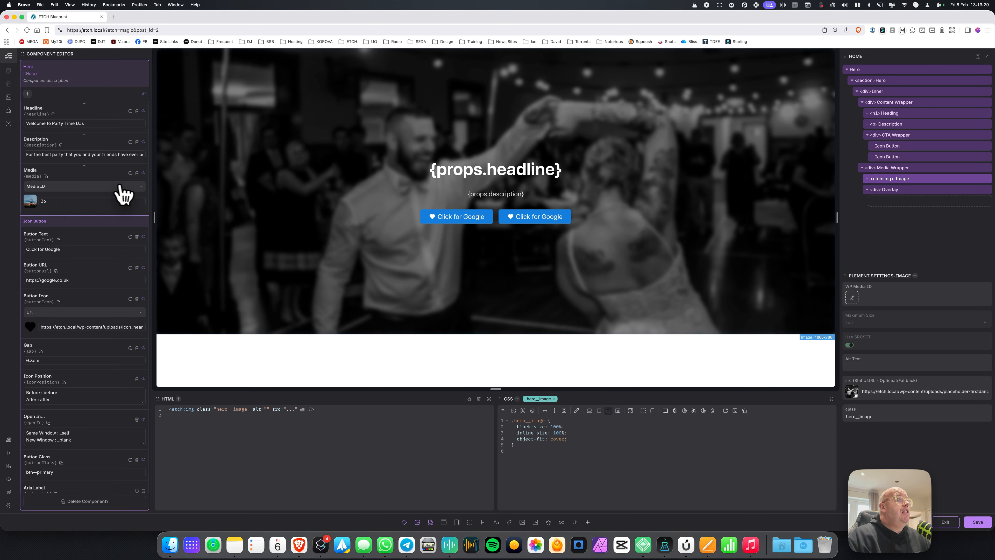
pyautogui.click(51, 198)
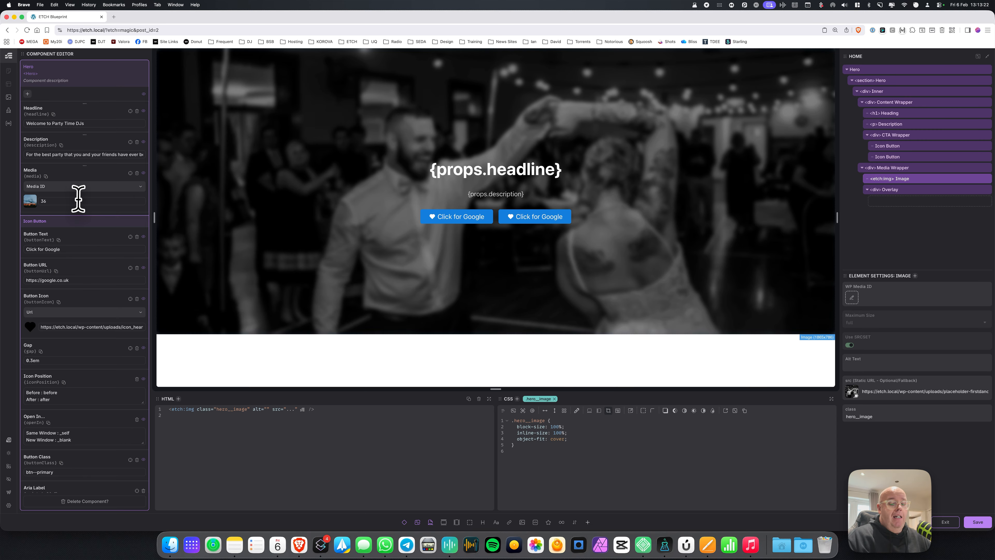
pyautogui.press('BackSpace')
pyautogui.press('BackSpace')
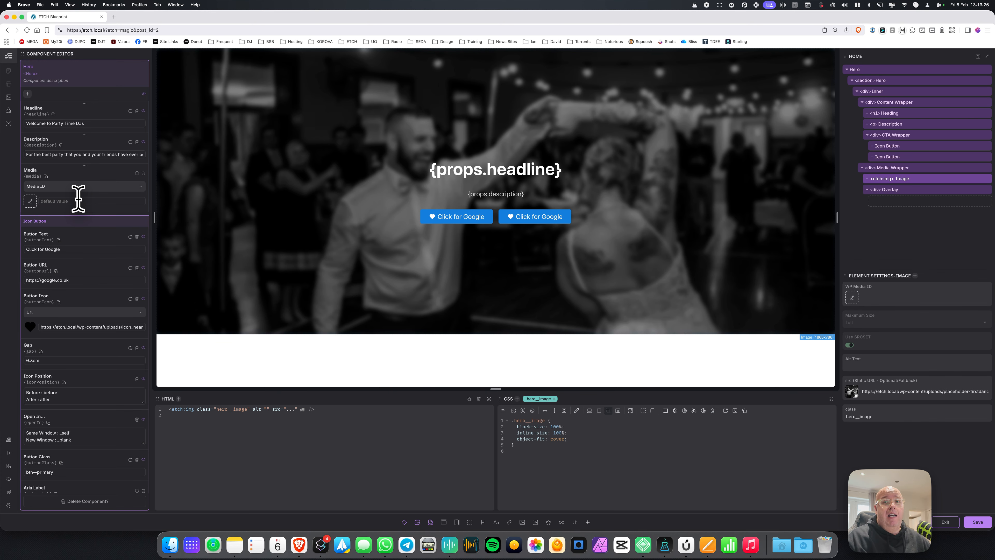
# - Paste {props.media} into the image's WP Media ID field and save the component
pyautogui.click(46, 177)
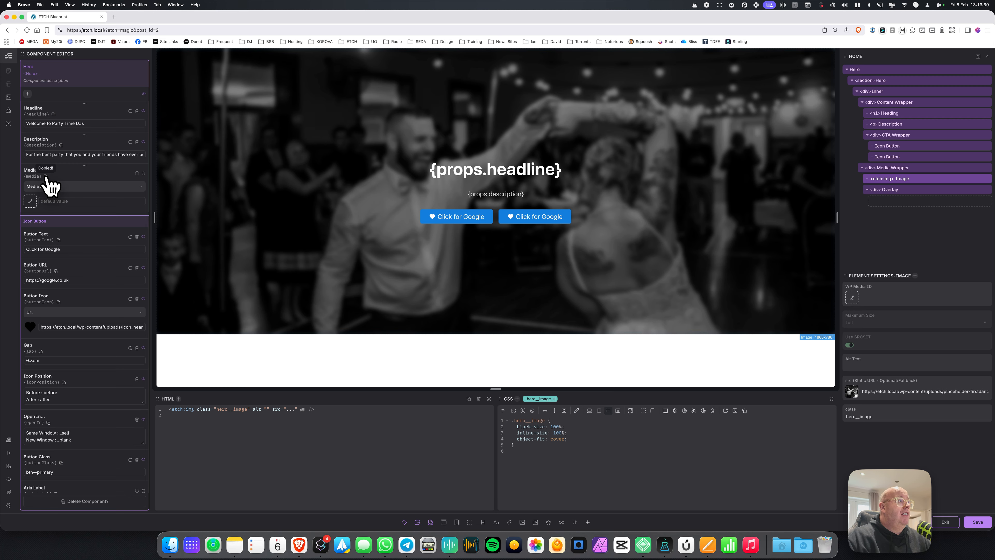
pyautogui.click(886, 297)
pyautogui.press('super+v')
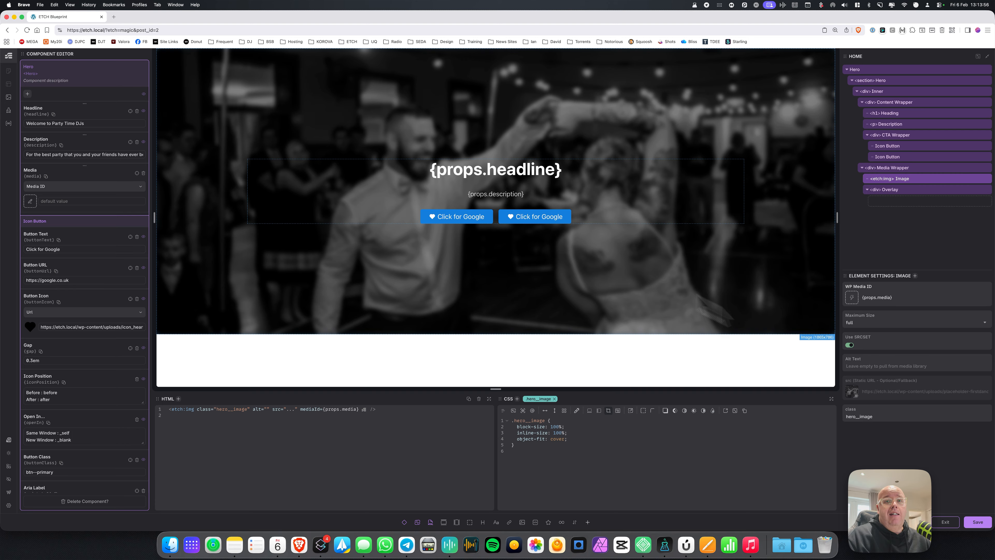
pyautogui.click(977, 523)
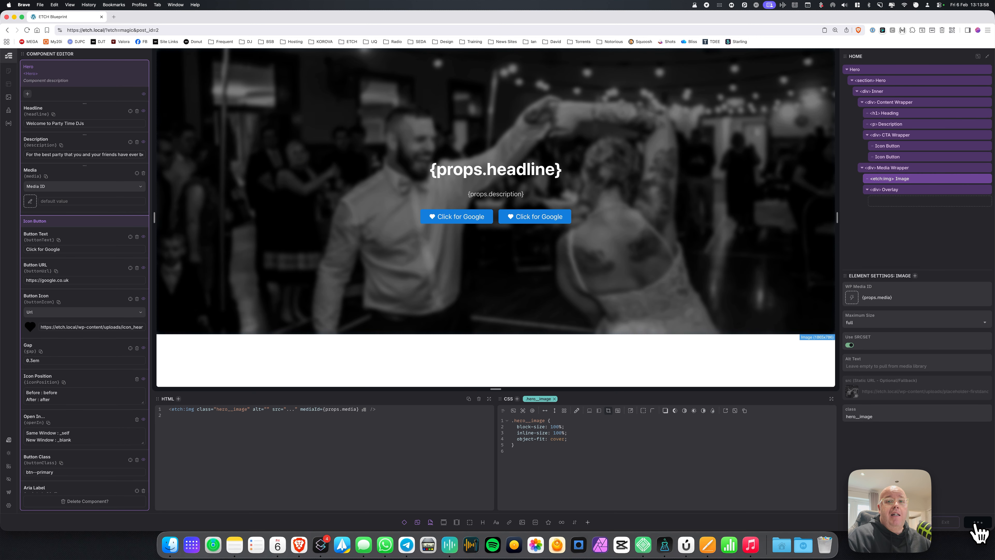
# - Exit the component editor, type test text into the Hero instance's Description, then clear it
pyautogui.click(943, 525)
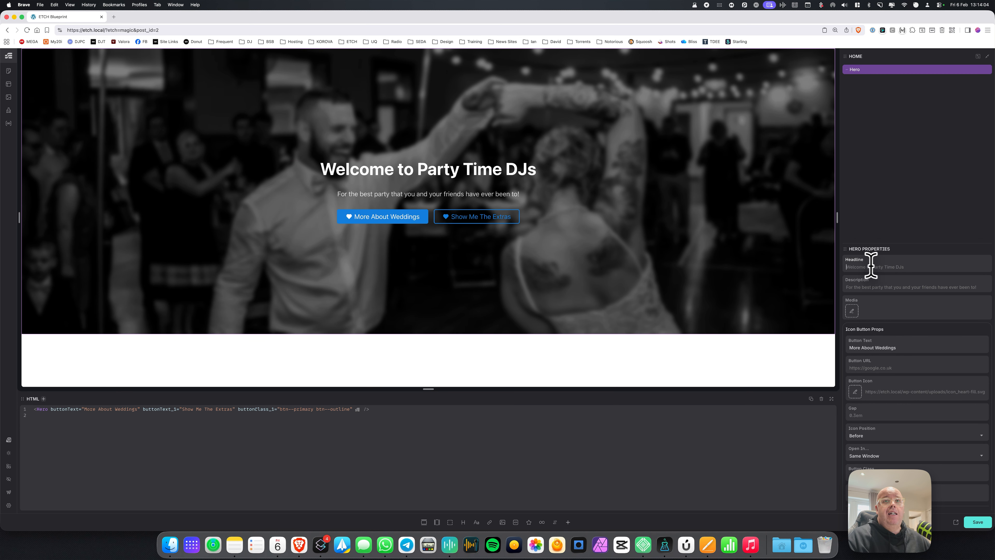
pyautogui.click(881, 286)
pyautogui.write('sdfsdfsdfsdfsdfsdfsdfsdfsdf')
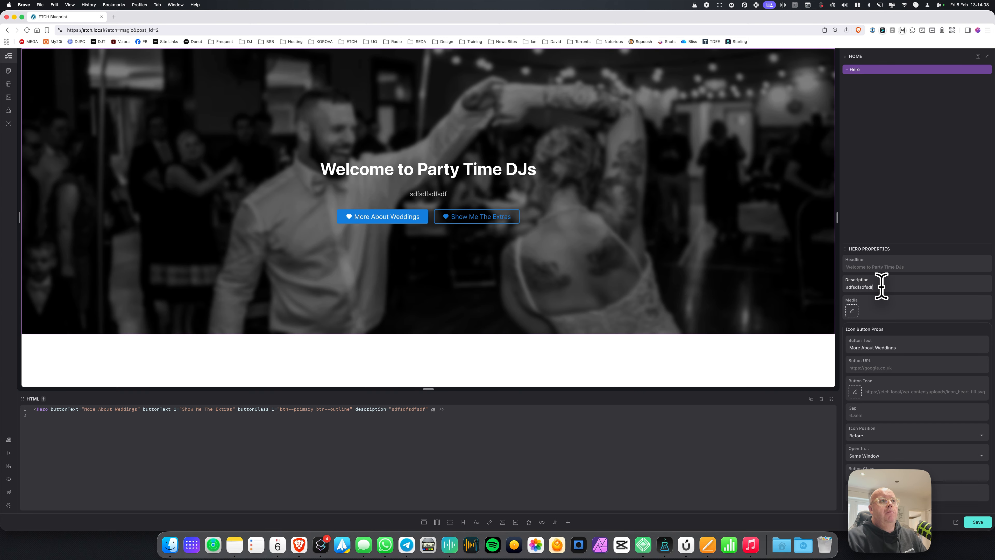
pyautogui.write('s')
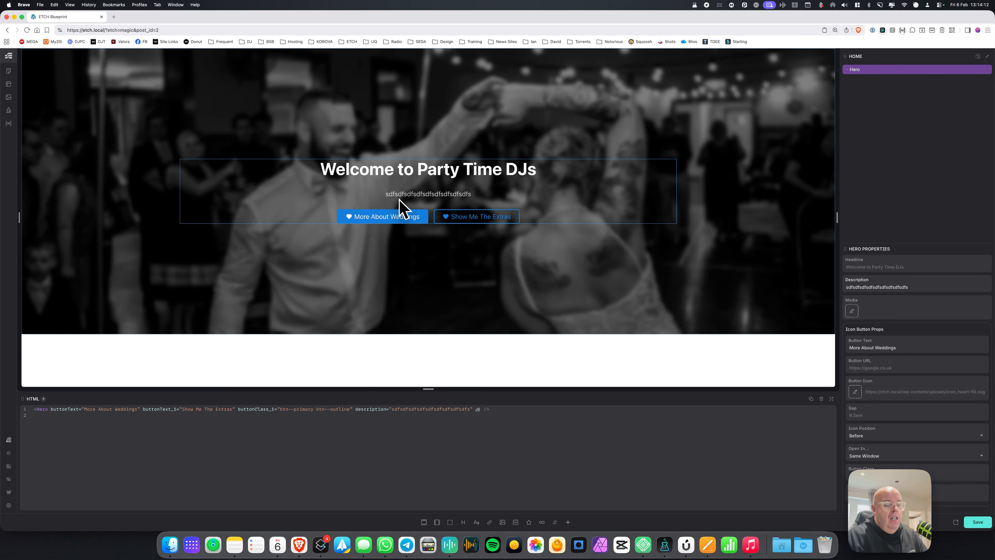
pyautogui.press('super+a')
pyautogui.press('BackSpace')
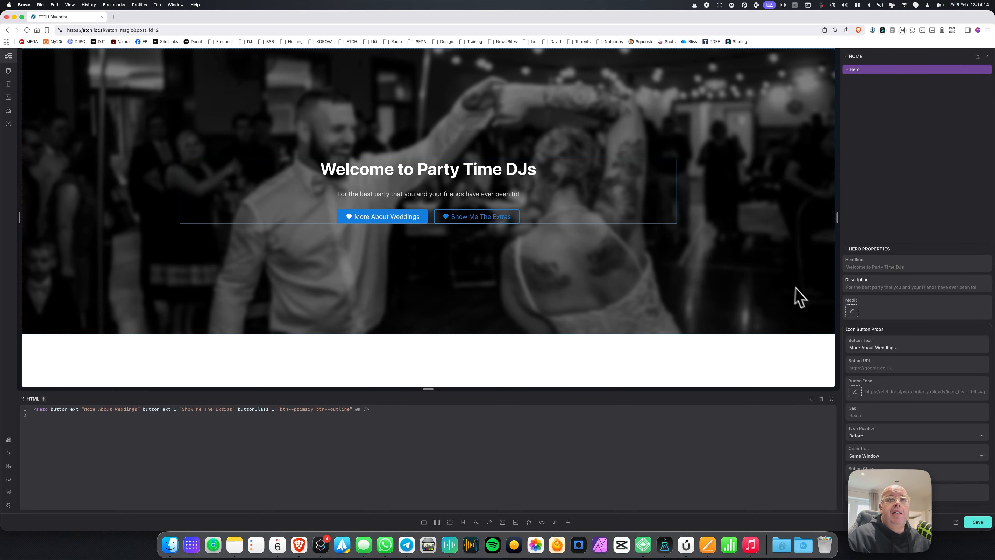
# - Try the dark dancing party photo as the instance's Media image, then clear it
pyautogui.click(852, 312)
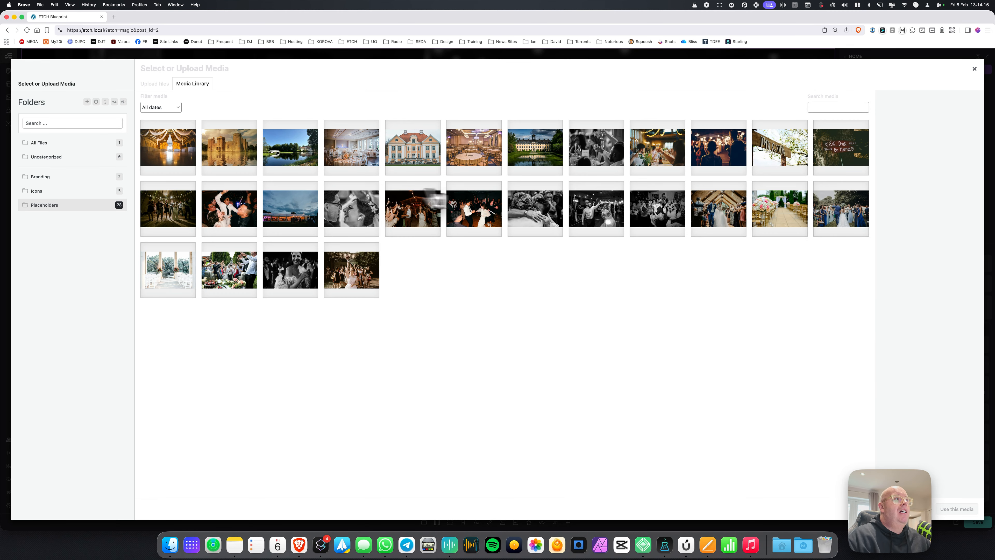
pyautogui.click(180, 208)
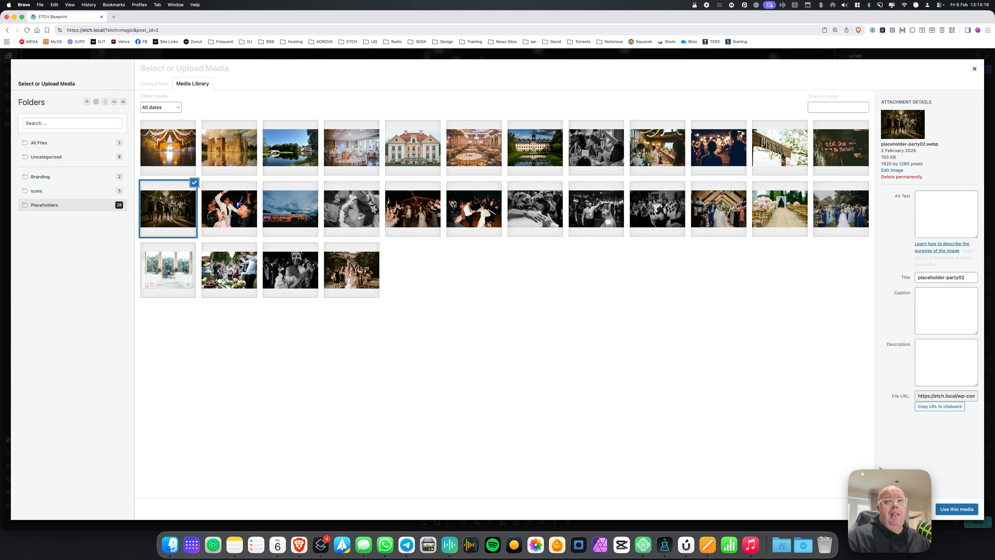
pyautogui.click(957, 508)
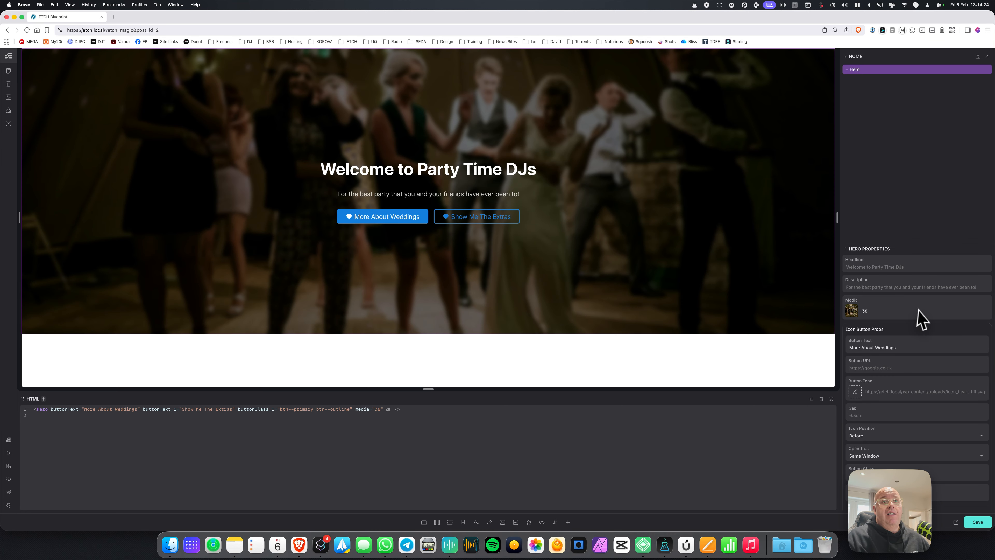
pyautogui.click(884, 308)
pyautogui.press('BackSpace')
pyautogui.press('BackSpace')
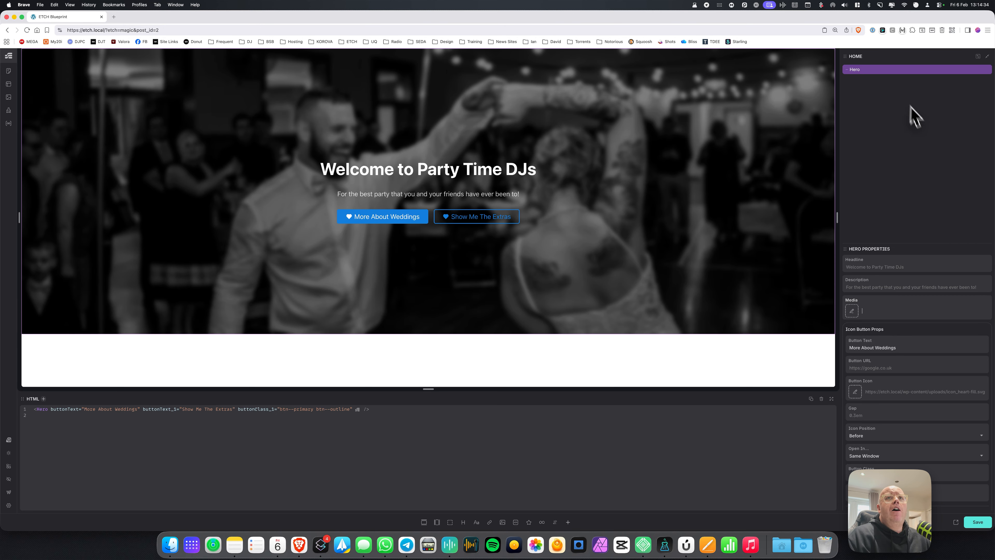
# - Open the Hero component with Edit Component and select its Overlay element
pyautogui.rightClick(896, 70)
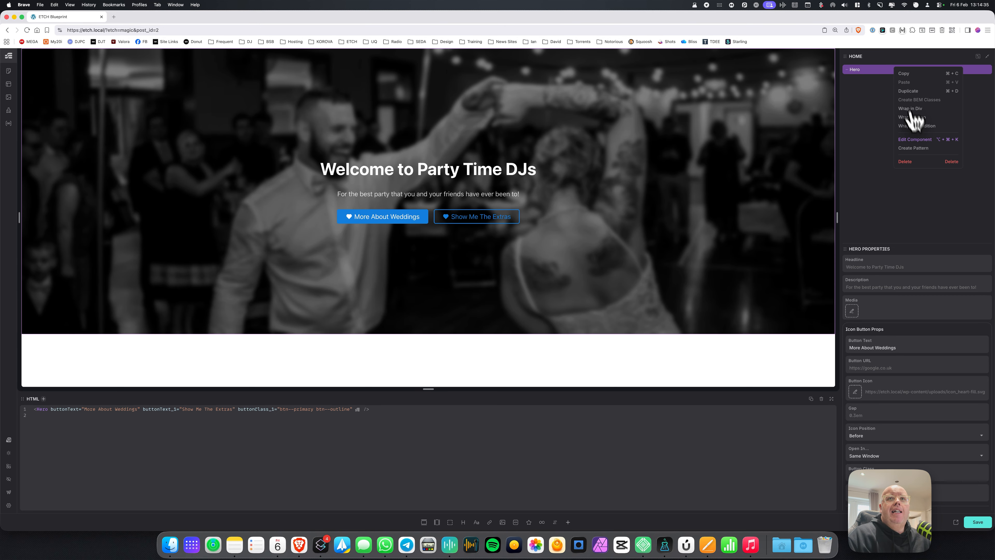
pyautogui.click(918, 140)
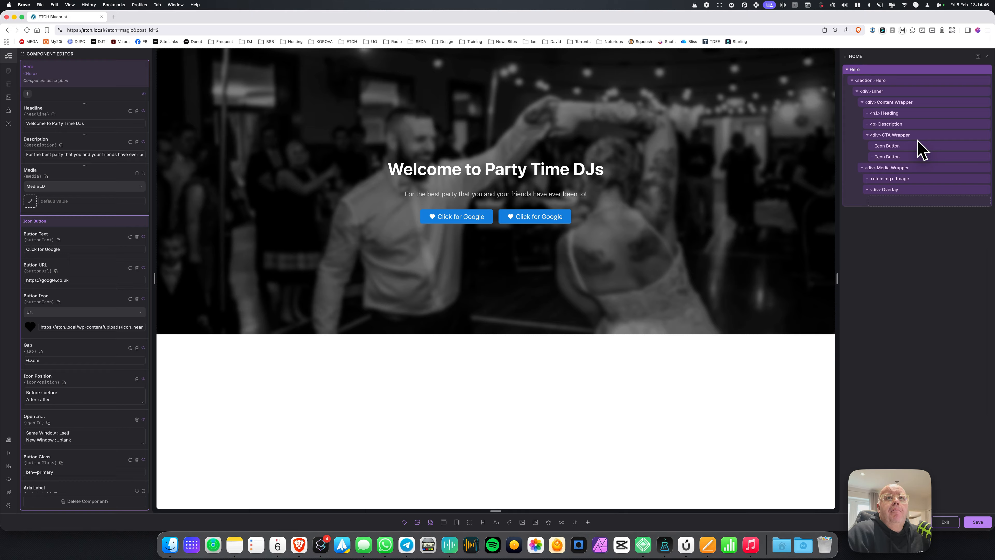
pyautogui.click(908, 196)
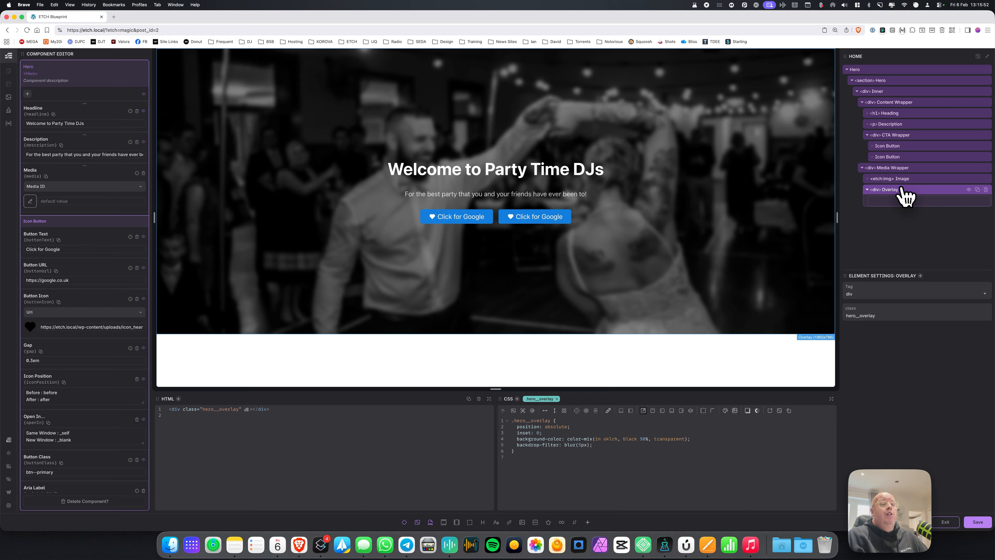
# - Add '--hero-overlay-color: black;' as the first line of the .hero__overlay rule
pyautogui.press('Return')
pyautogui.write('--hero')
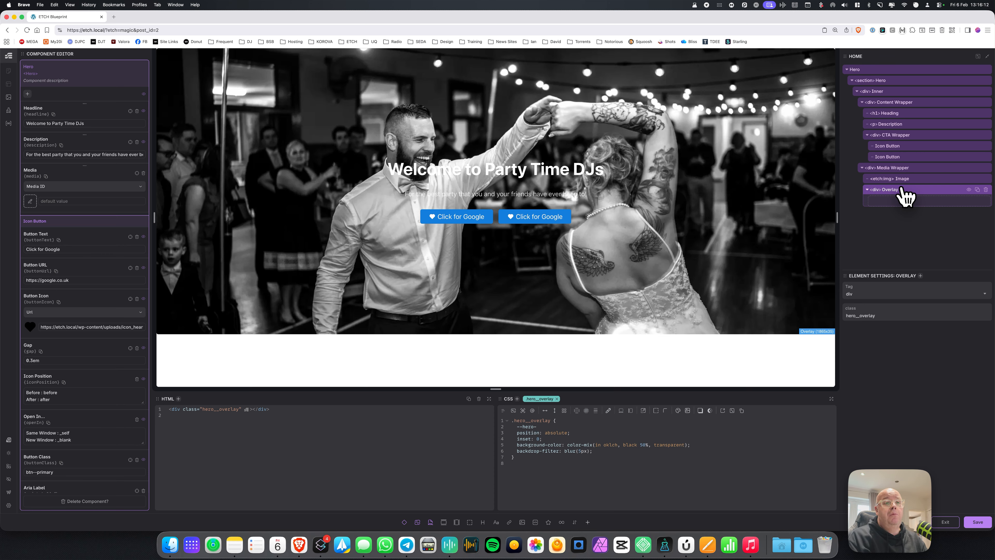
pyautogui.write('-o')
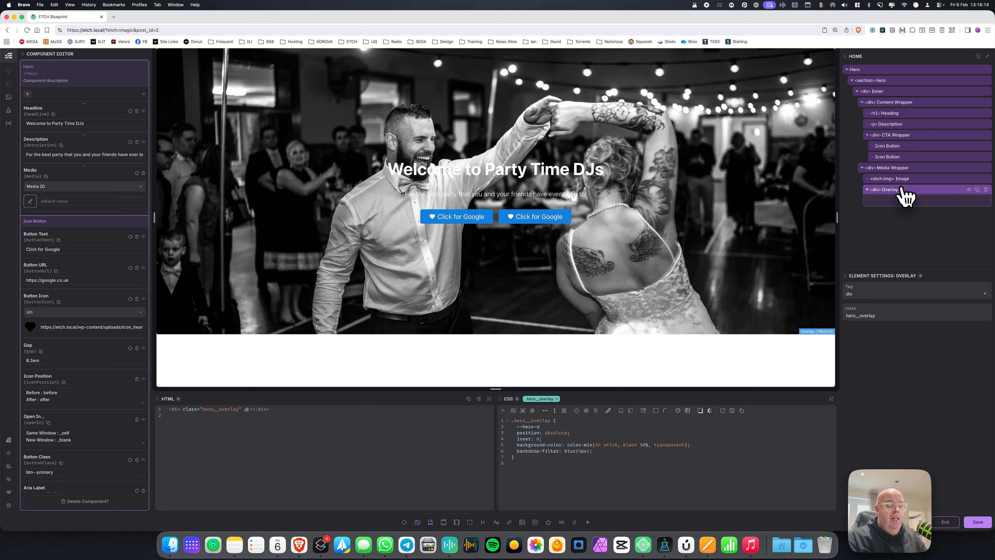
pyautogui.write('verlay-co')
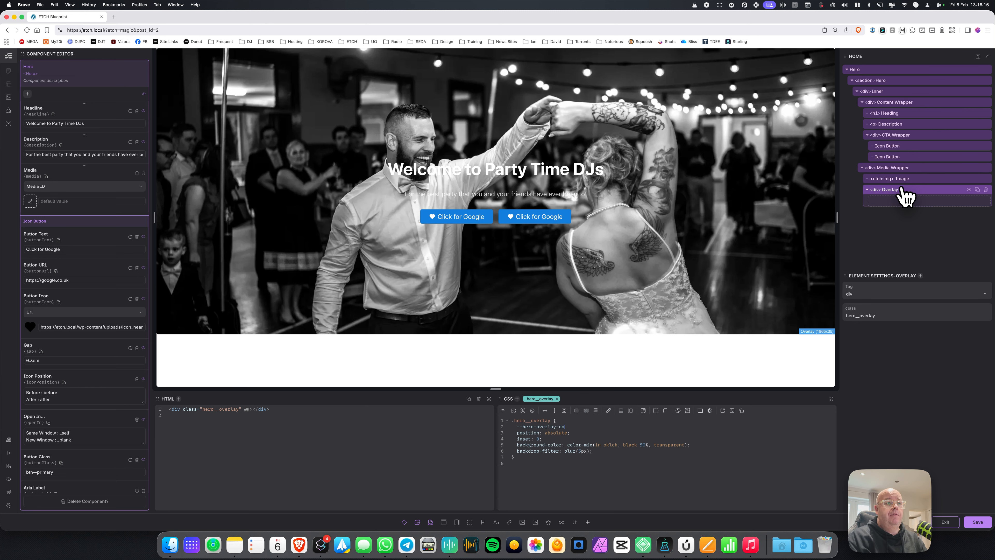
pyautogui.write('lor: black;')
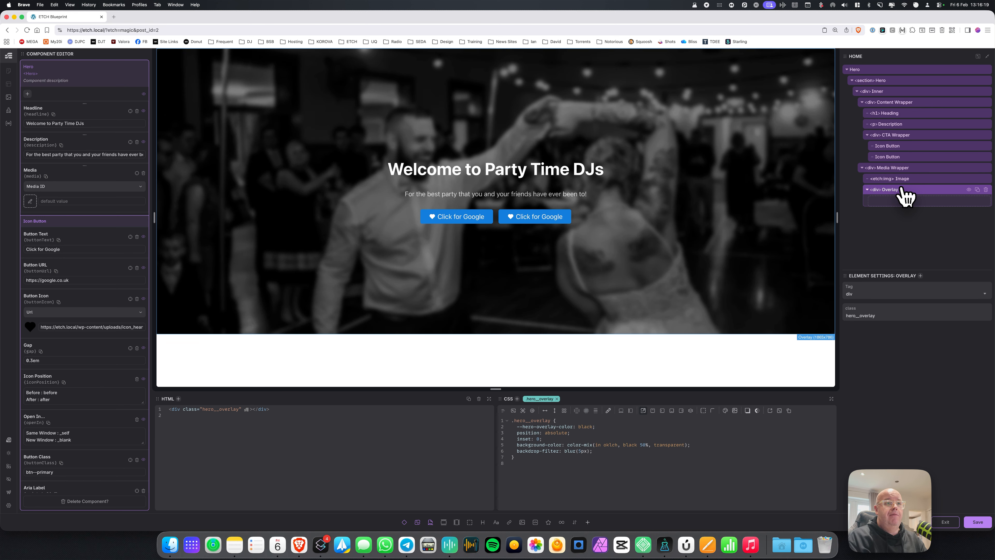
pyautogui.press('Return')
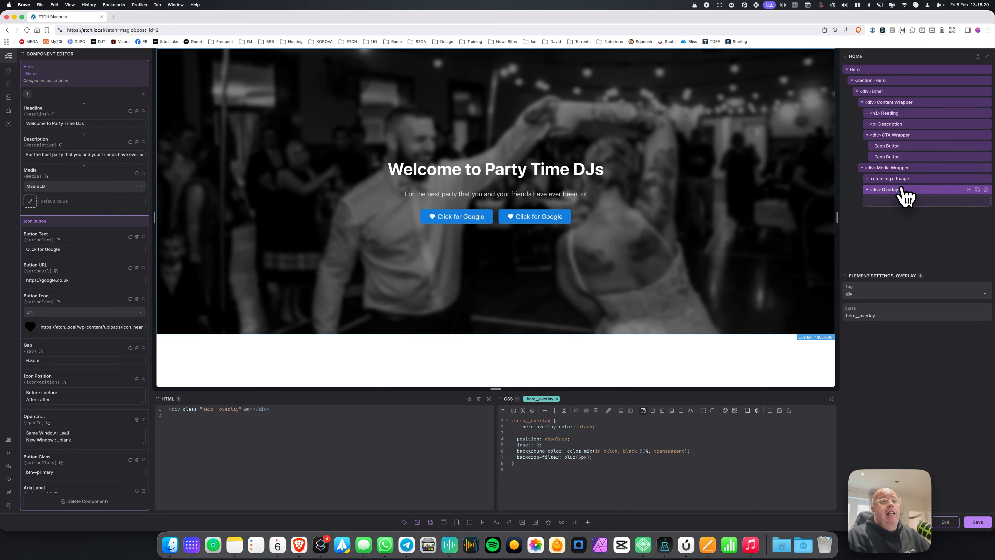
# - Replace black in color-mix with var(--hero-overlay-color), testing red and blue before black
pyautogui.doubleClick(629, 450)
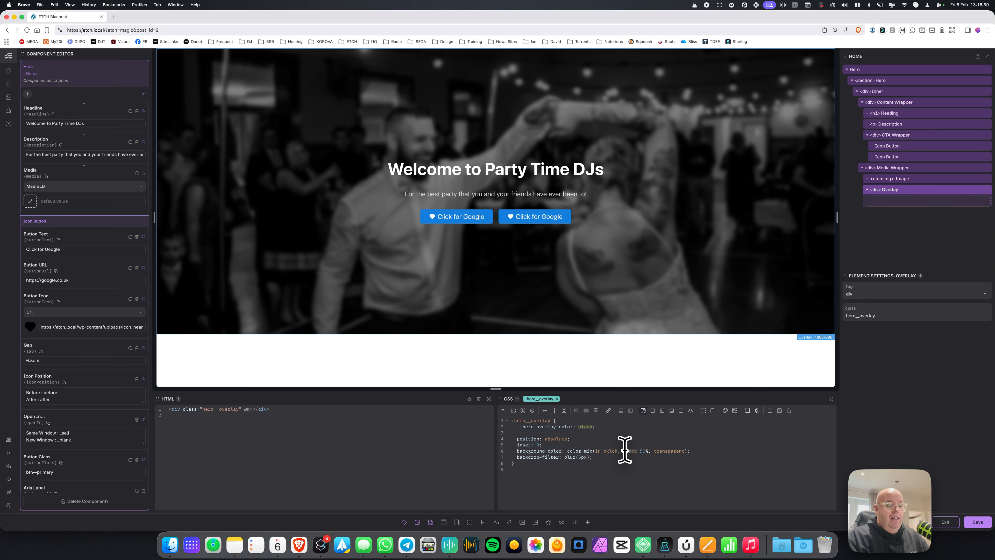
pyautogui.write('var(--hero-overlay-color)')
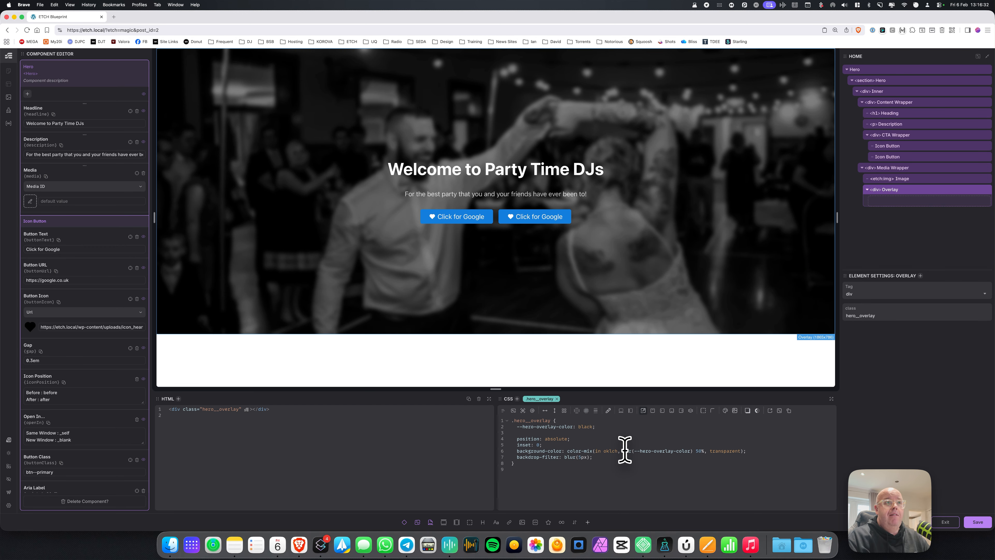
pyautogui.doubleClick(584, 426)
pyautogui.write('red')
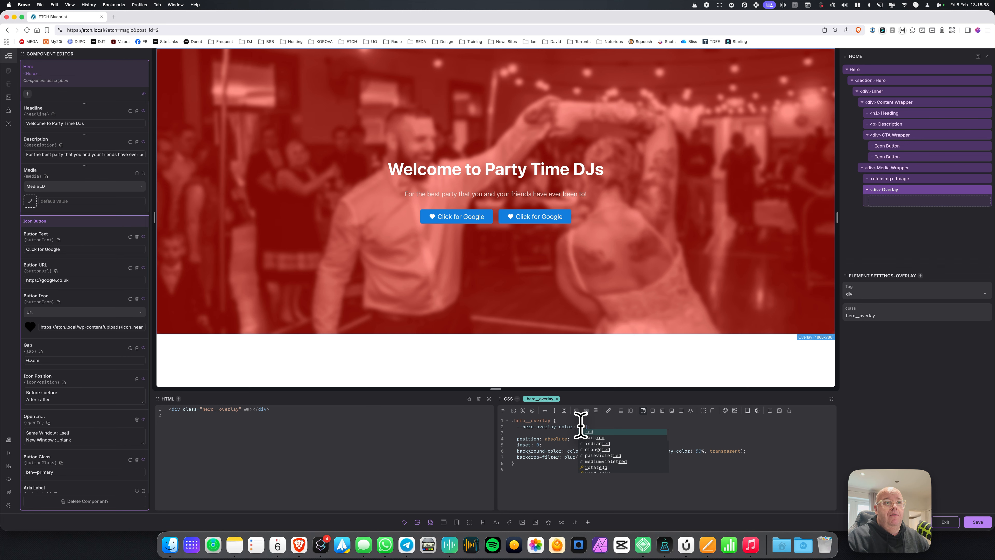
pyautogui.doubleClick(581, 426)
pyautogui.write('blue')
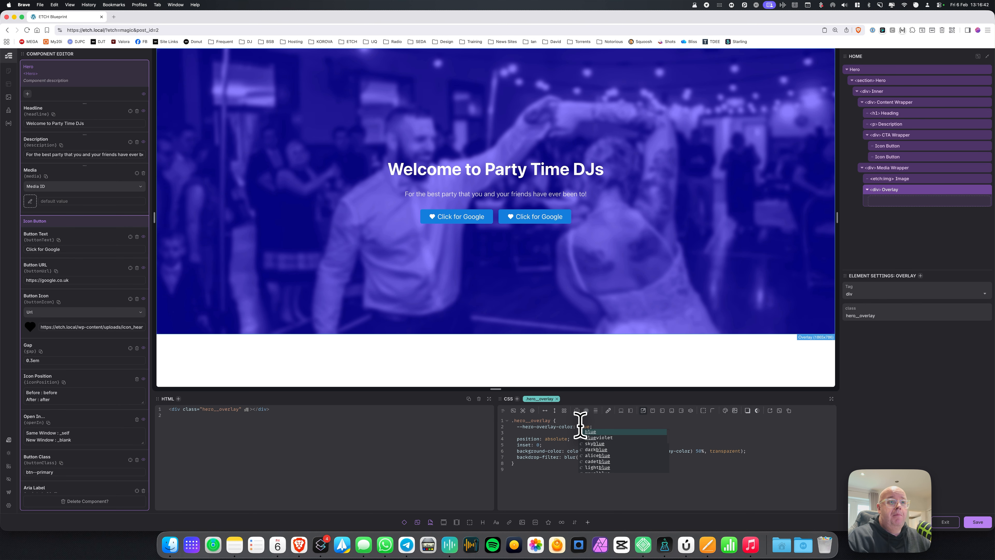
pyautogui.doubleClick(583, 425)
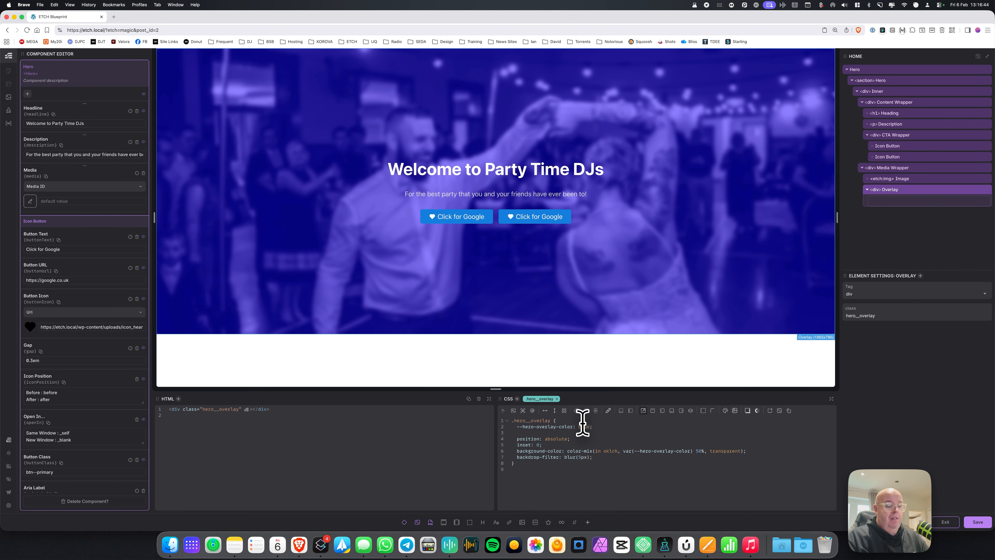
pyautogui.write('b')
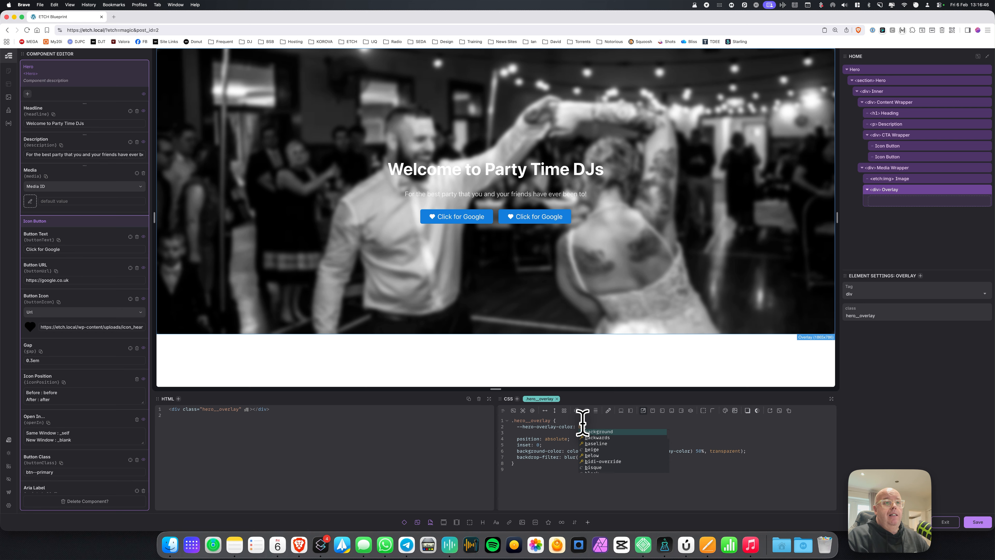
pyautogui.write('lack;')
pyautogui.click(686, 433)
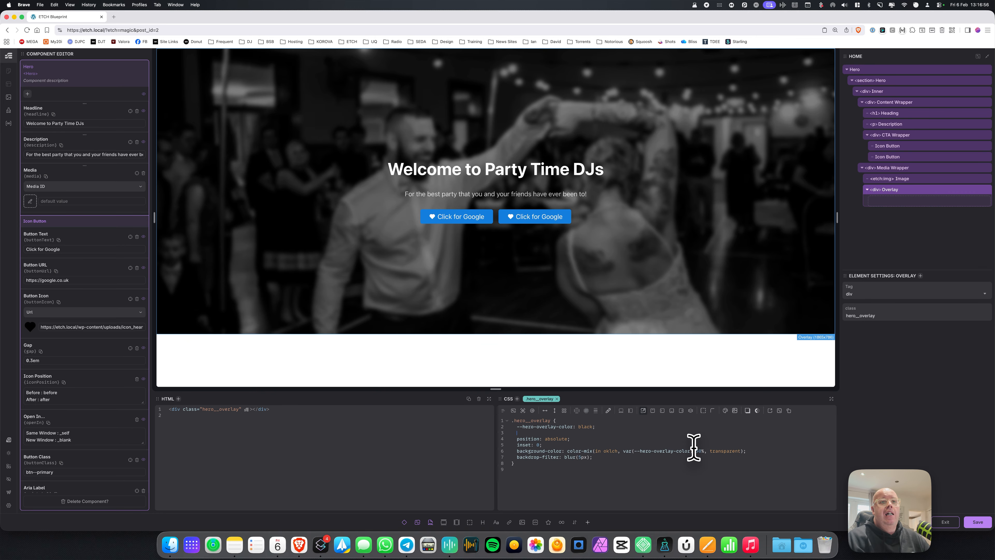
# - Compare a 0% mix amount, restore 50%, and begin a --hero-overlay-strength variable line
pyautogui.click(697, 451)
pyautogui.press('BackSpace')
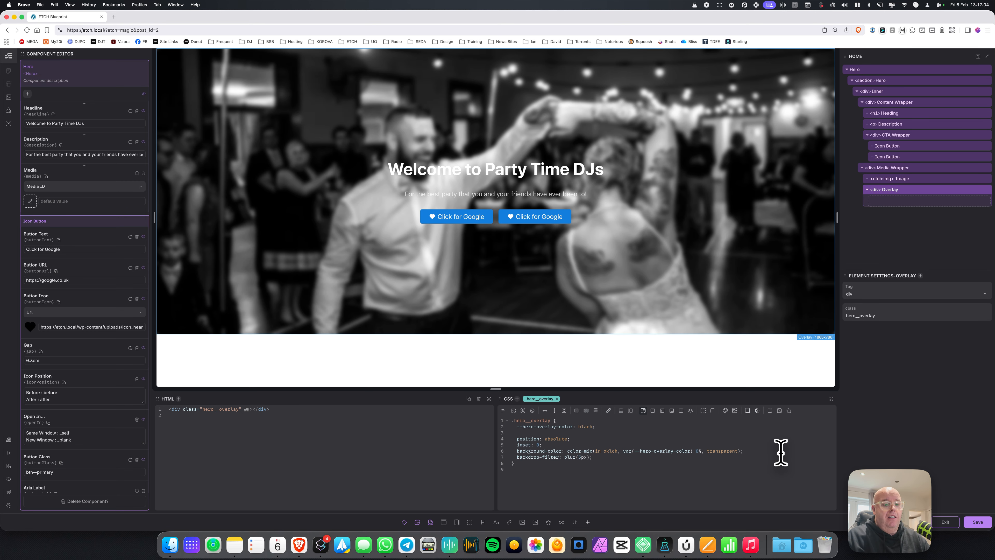
pyautogui.write('5')
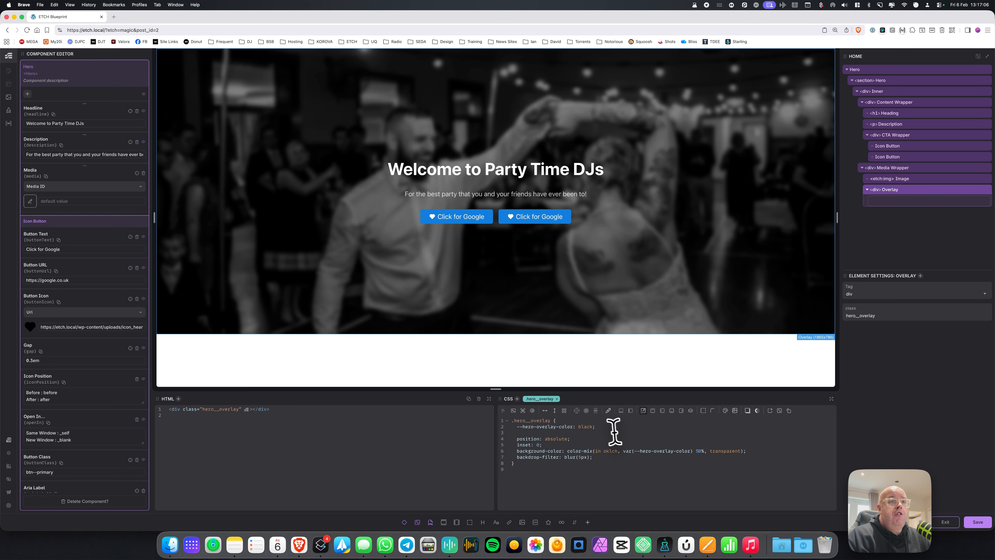
pyautogui.click(602, 427)
pyautogui.press('Return')
pyautogui.write('--')
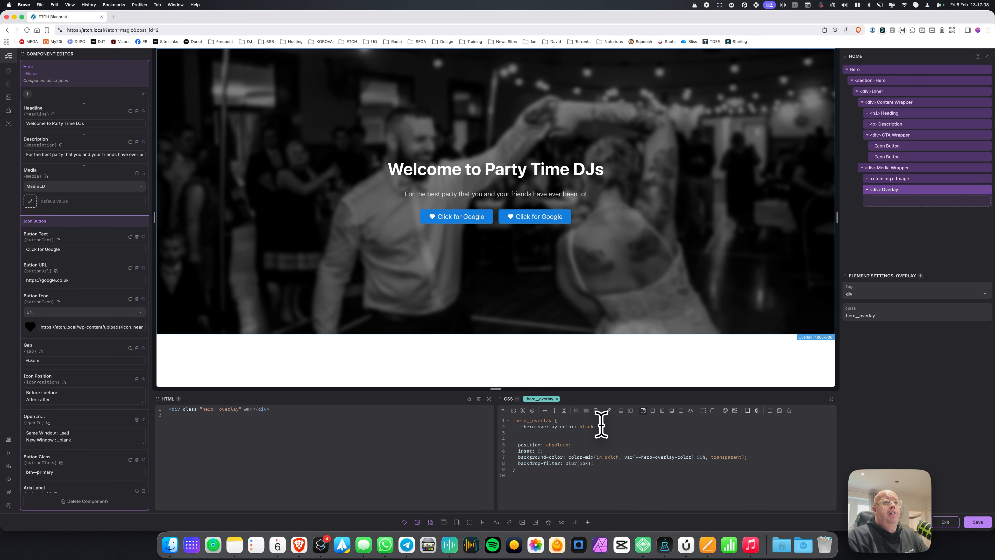
pyautogui.write('hero-overla')
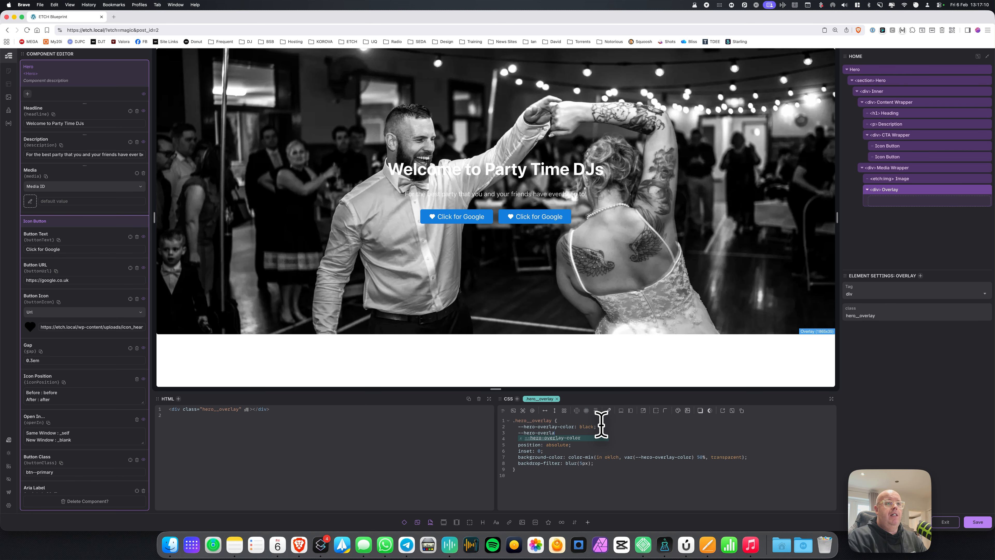
pyautogui.write('y-stre')
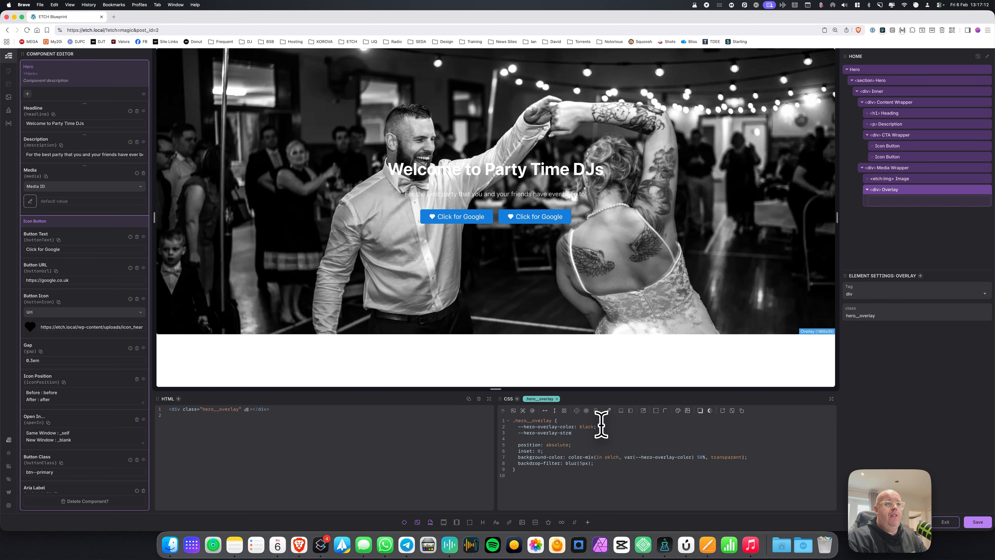
pyautogui.write('ngth')
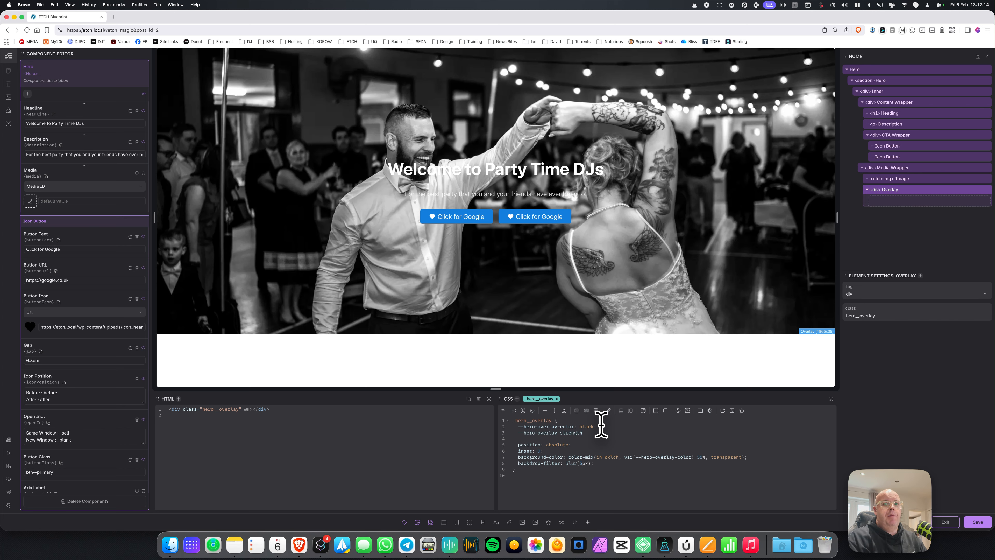
pyautogui.write(':')
# - Set --hero-overlay-strength to 50% and use var(--hero-overlay-strength) as the colour-mix amount
pyautogui.press('BackSpace')
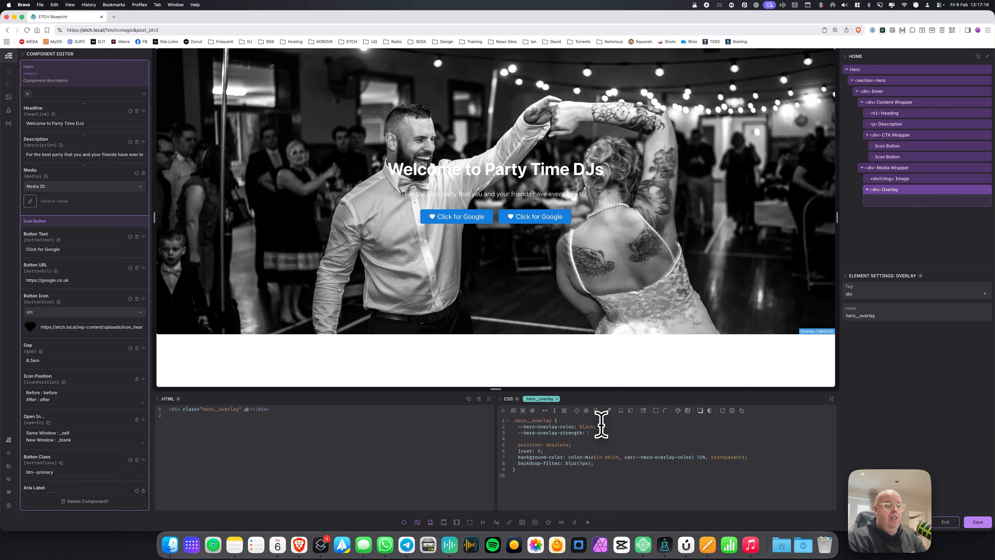
pyautogui.write('50%;')
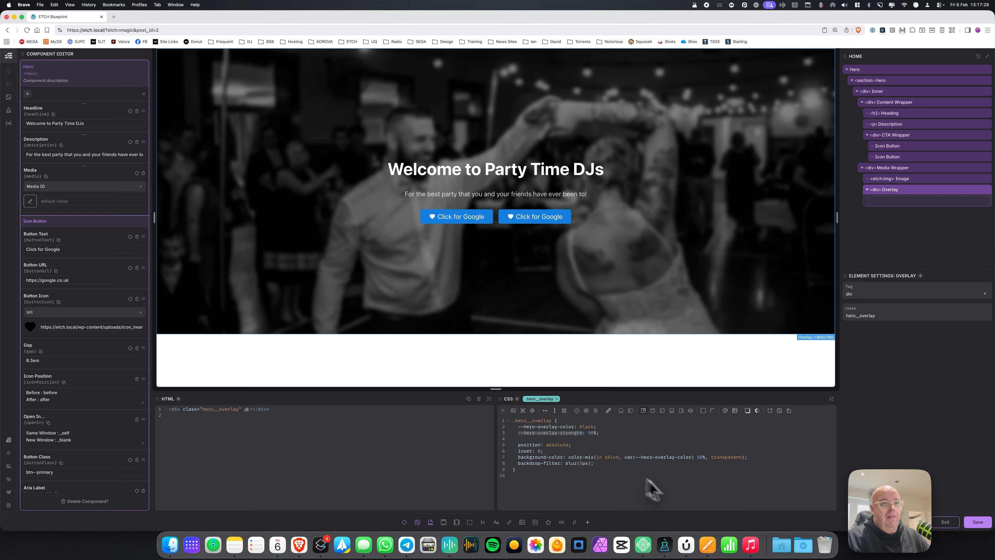
pyautogui.doubleClick(702, 457)
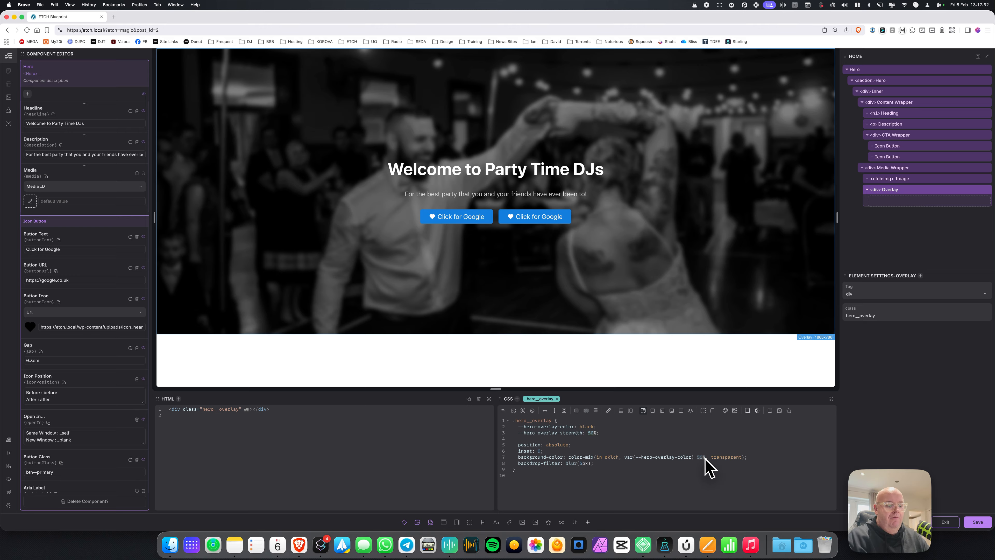
pyautogui.write('var(')
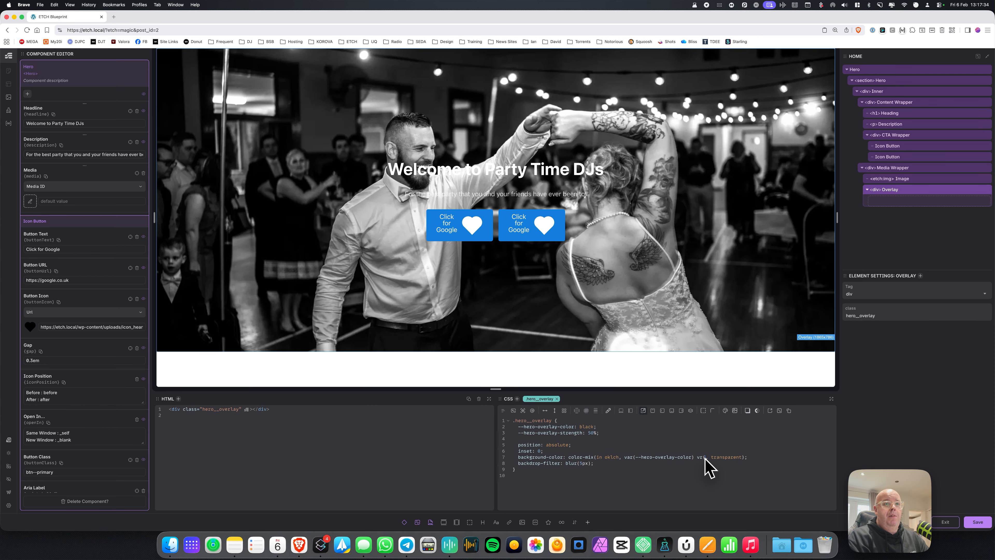
pyautogui.press('BackSpace')
pyautogui.press('BackSpace')
pyautogui.write('ar(')
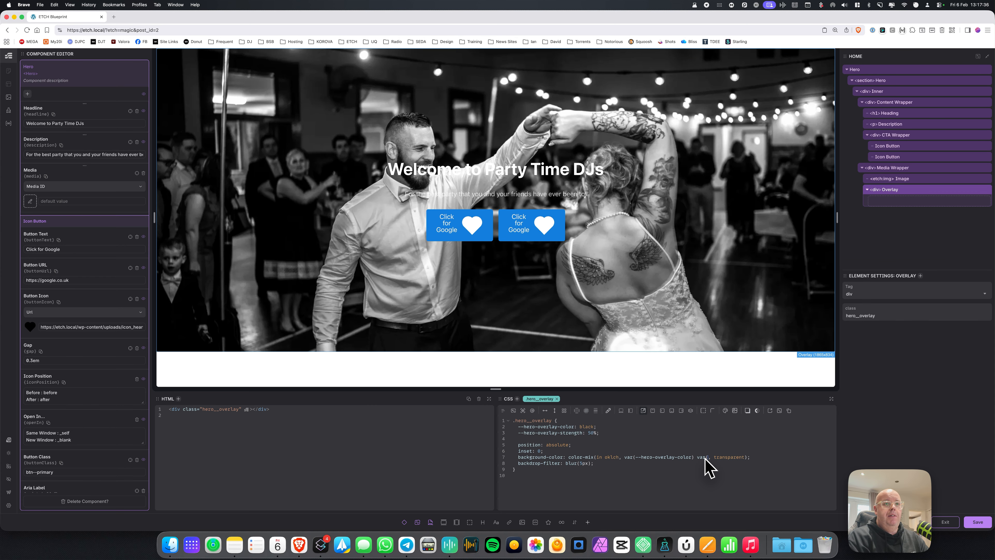
pyautogui.write('--hero-overlay-strength')
pyautogui.write(')')
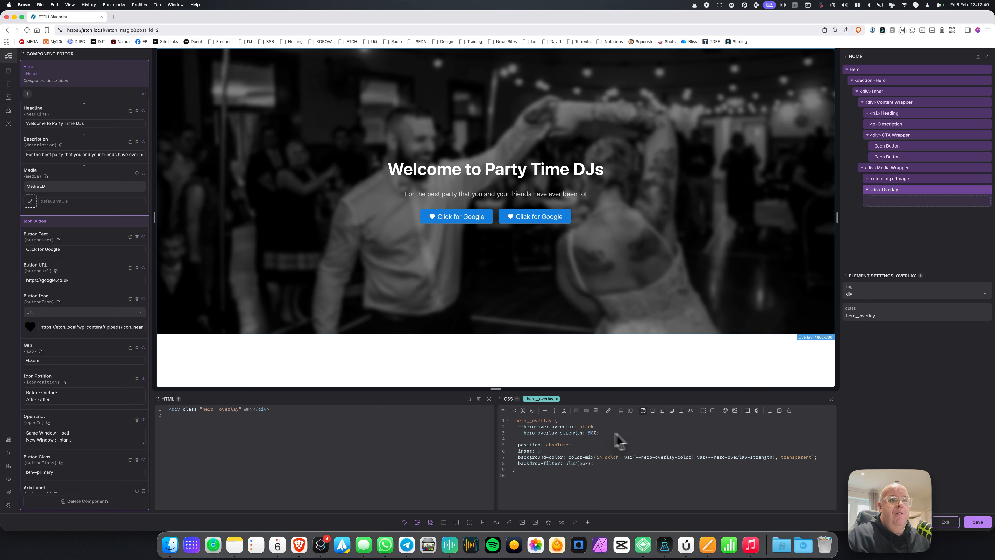
# - Test overlay strengths of 80% and 90%, then return to 50%
pyautogui.press('BackSpace')
pyautogui.write('8')
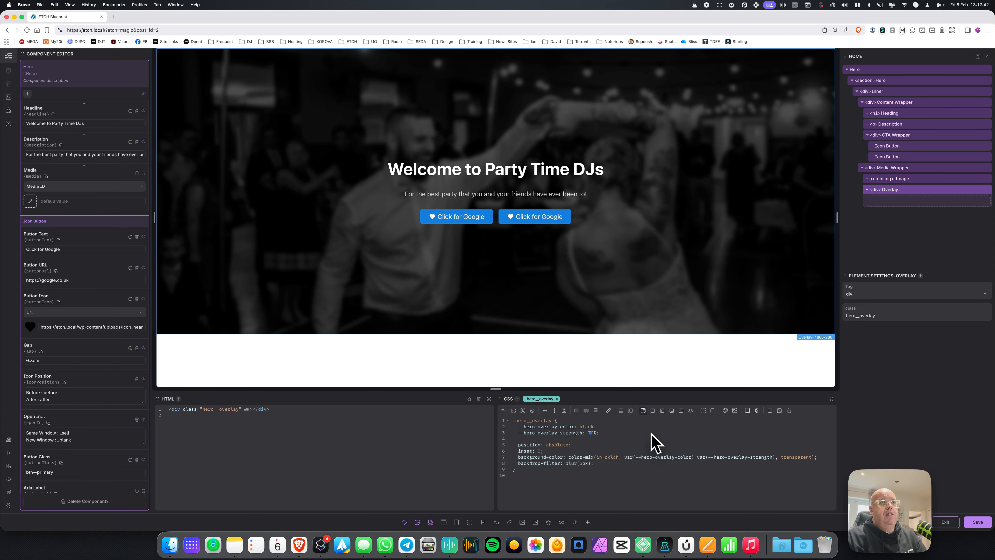
pyautogui.press('BackSpace')
pyautogui.write('9')
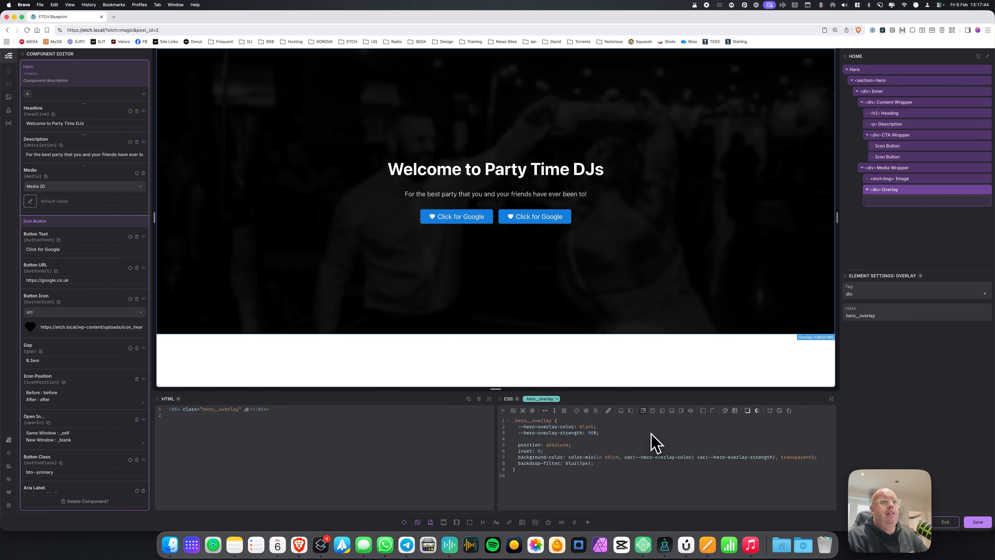
pyautogui.press('BackSpace')
pyautogui.write('5')
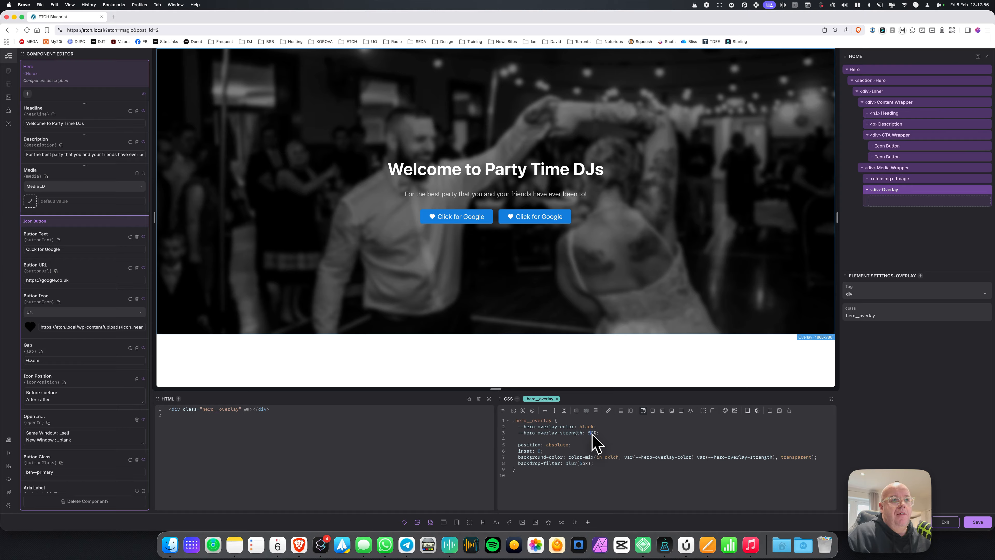
pyautogui.click(774, 458)
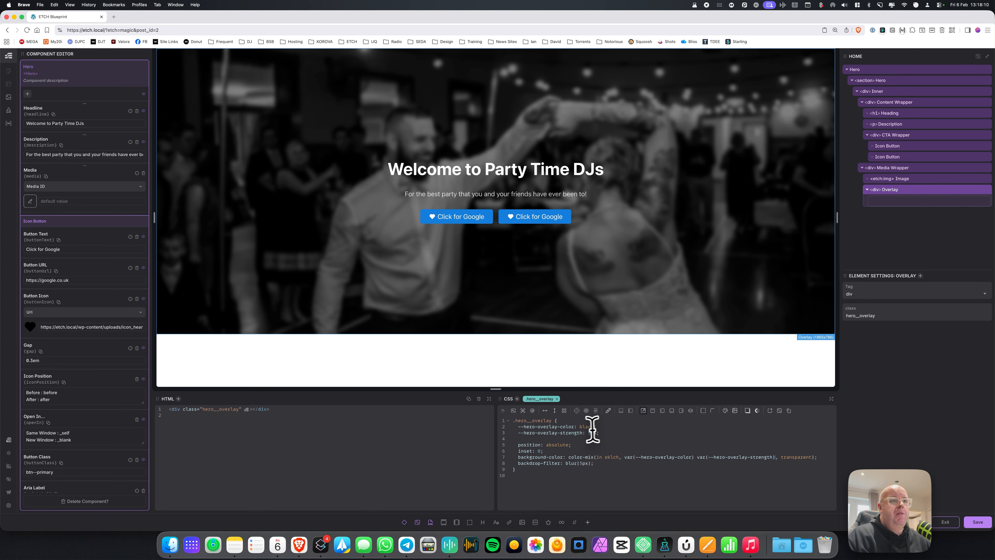
# - Add a 5px overlay blur variable and use it in the backdrop-filter blur()
pyautogui.click(606, 433)
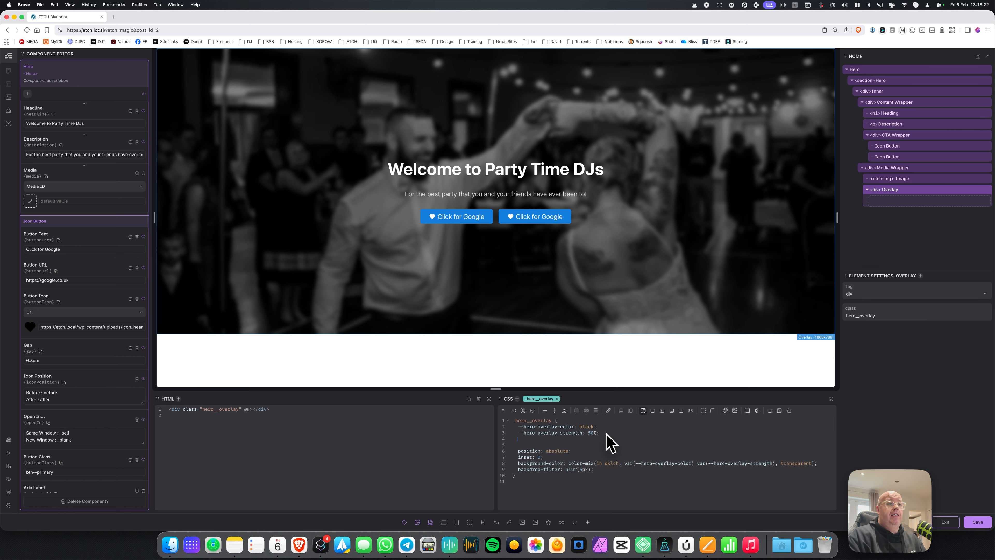
pyautogui.press('Return')
pyautogui.write('--hero-overl')
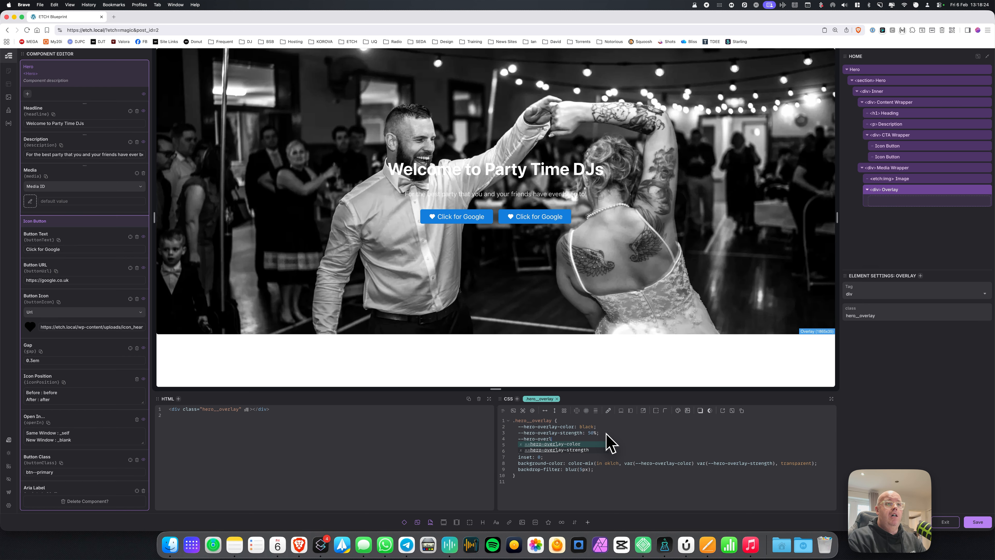
pyautogui.write('ayy-blur')
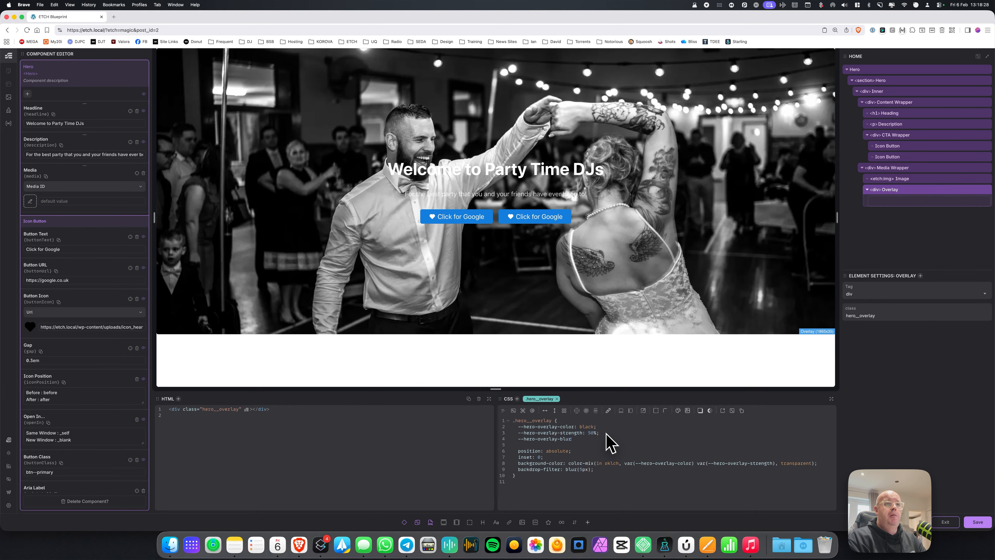
pyautogui.write(': 5px;')
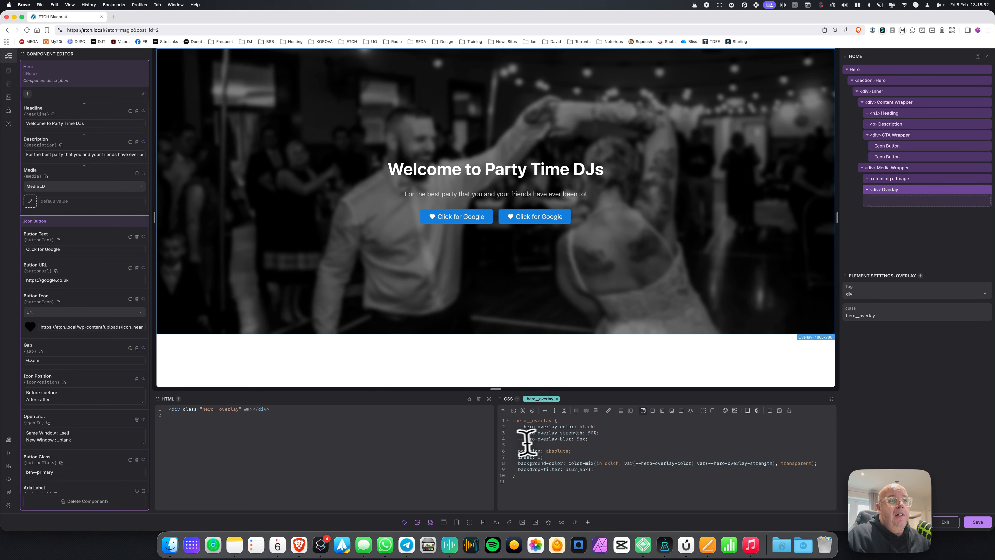
pyautogui.moveTo(516, 439); pyautogui.dragTo(574, 439)
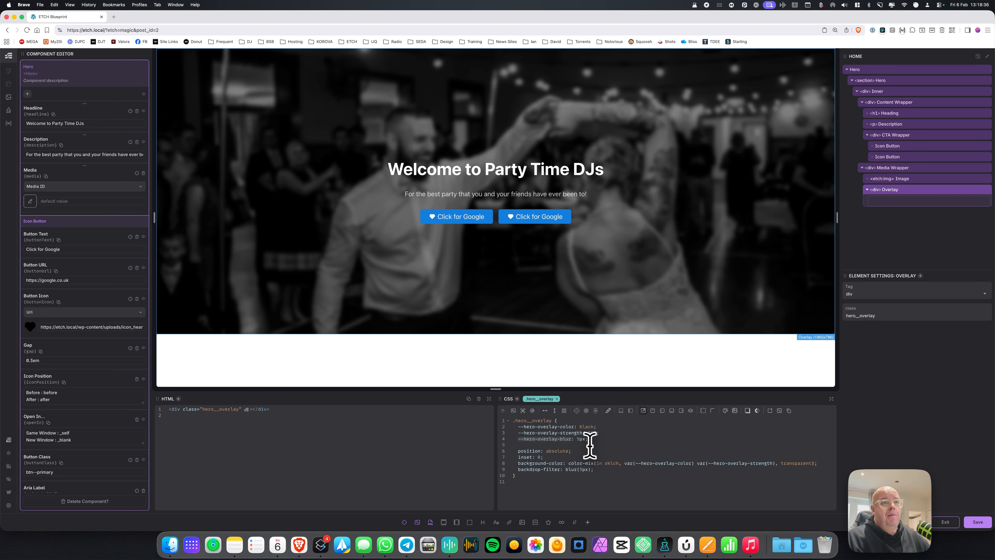
pyautogui.click(581, 466)
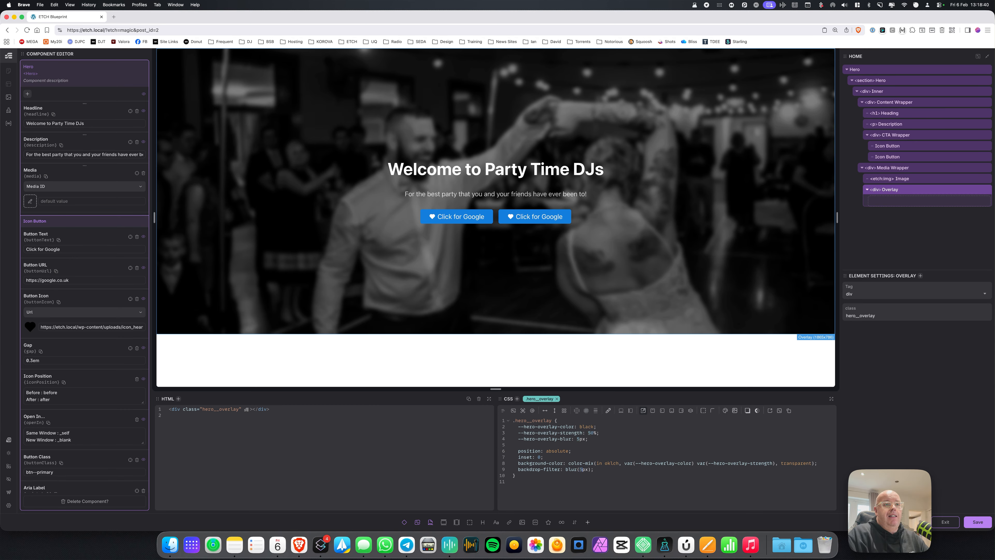
pyautogui.write('var(--hero-overlay-blur)')
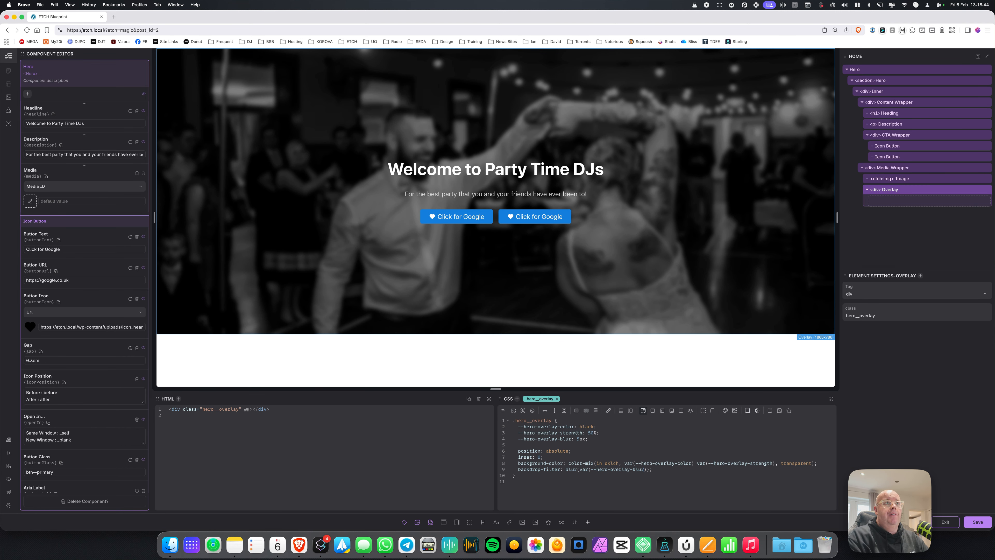
# - Try blur amounts of 100, 20 and 5000px, then restore 5px
pyautogui.click(578, 439)
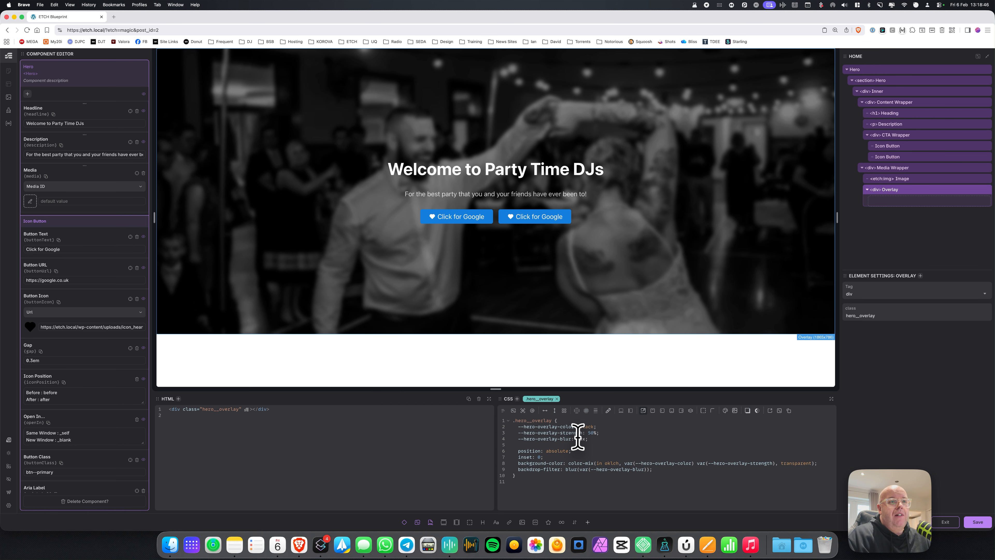
pyautogui.press('BackSpace')
pyautogui.write('1')
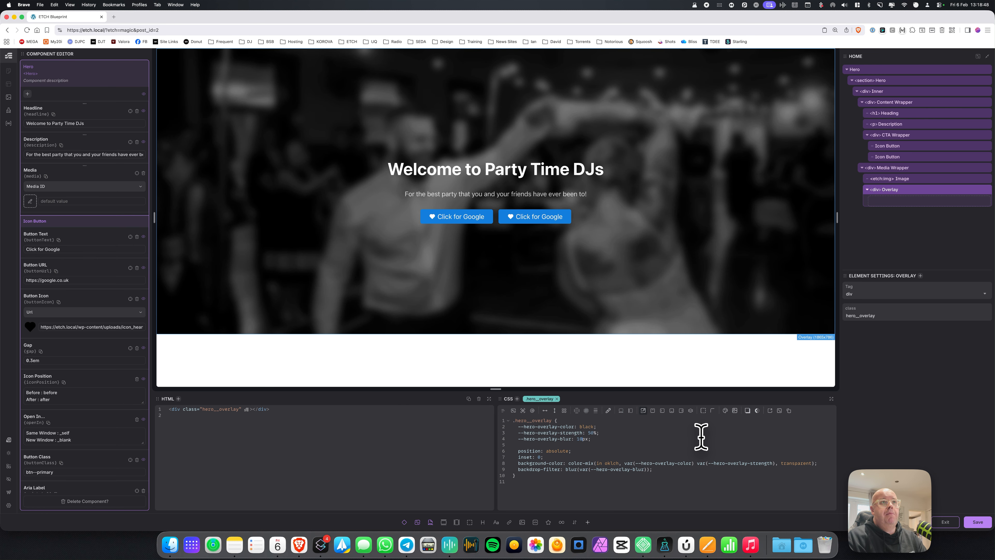
pyautogui.write('00')
pyautogui.press('BackSpace')
pyautogui.press('BackSpace')
pyautogui.press('BackSpace')
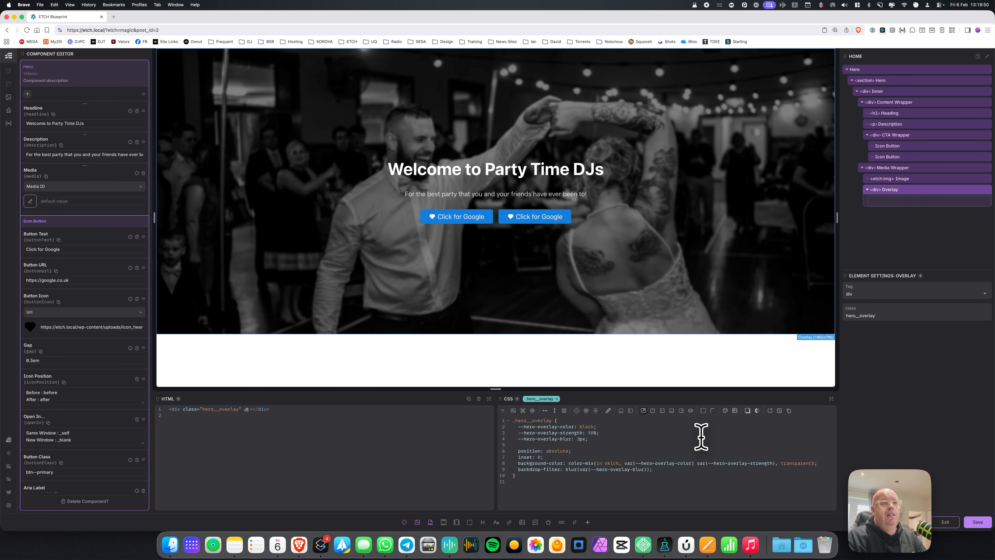
pyautogui.write('20')
pyautogui.press('BackSpace')
pyautogui.press('BackSpace')
pyautogui.write('5000')
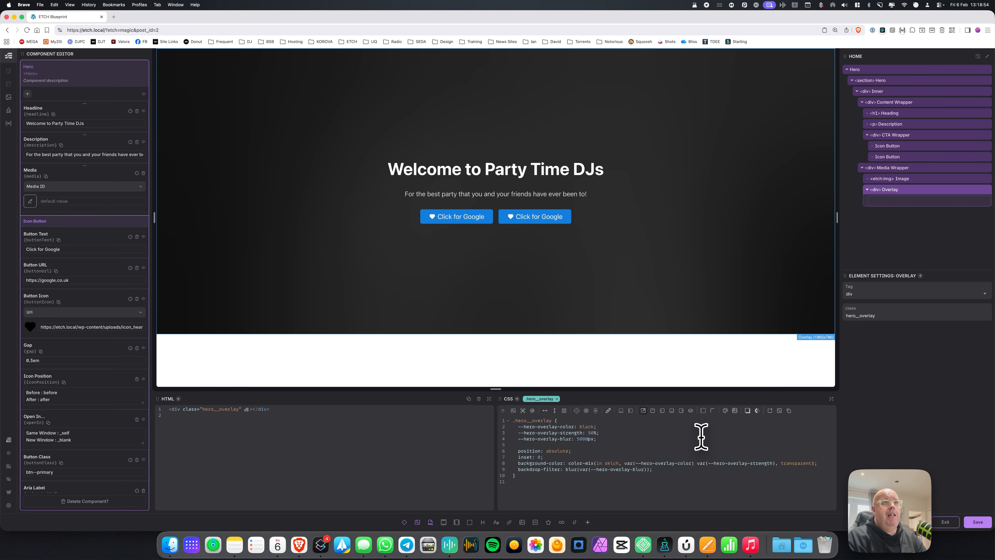
pyautogui.press('BackSpace')
pyautogui.press('BackSpace')
pyautogui.press('BackSpace')
pyautogui.press('BackSpace')
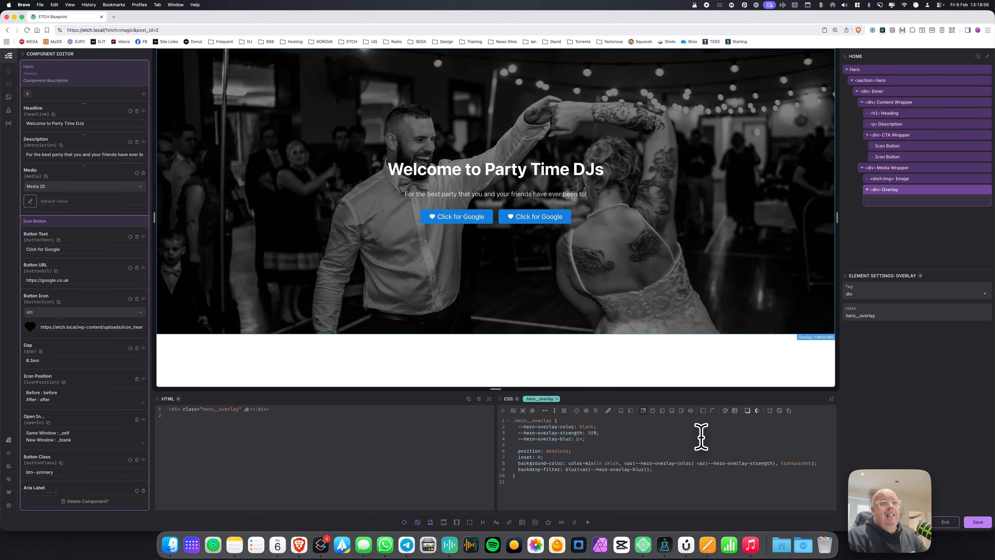
pyautogui.write('5')
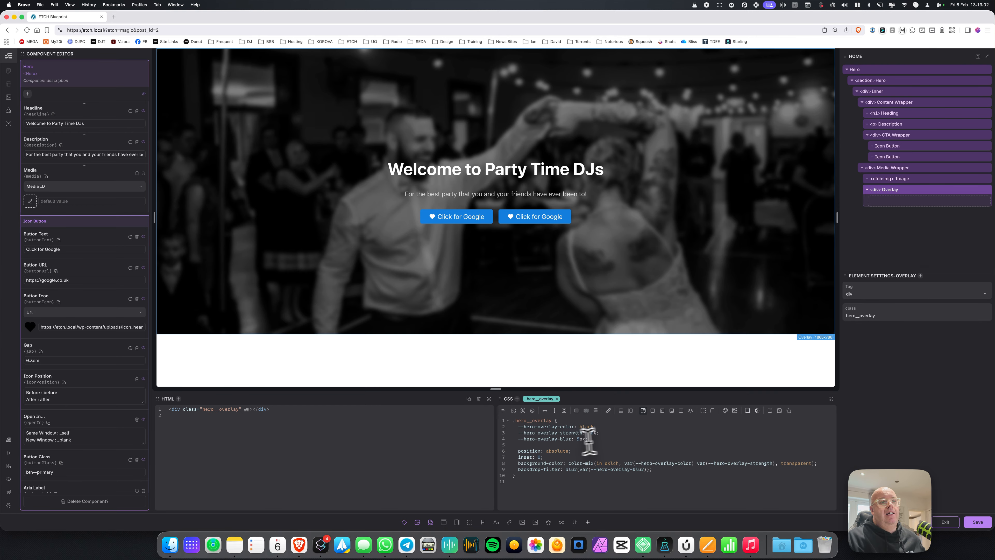
# - Cut the three --hero-overlay custom properties out of the .hero__overlay rule and save
pyautogui.moveTo(587, 438); pyautogui.dragTo(477, 425)
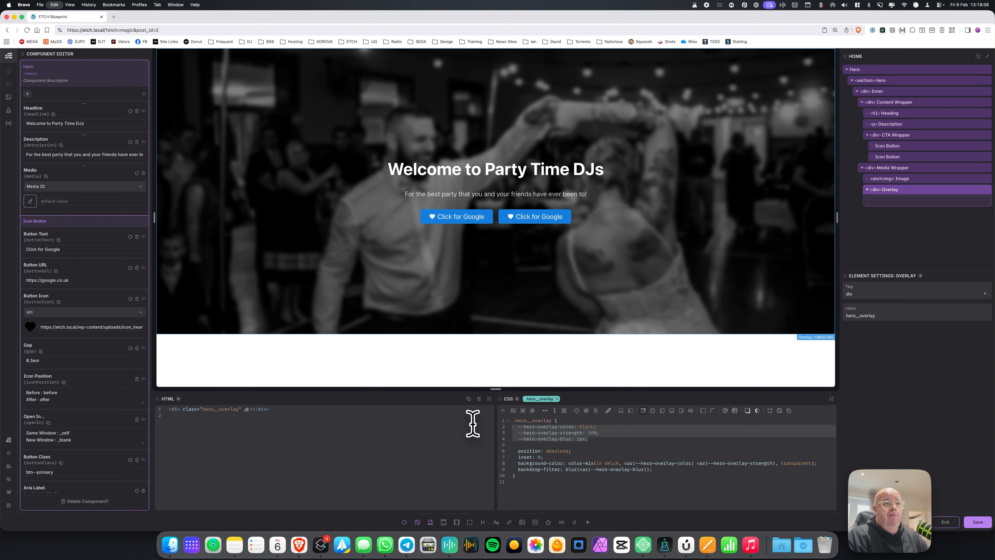
pyautogui.hotkey('ctrl', 'x')
pyautogui.press('BackSpace')
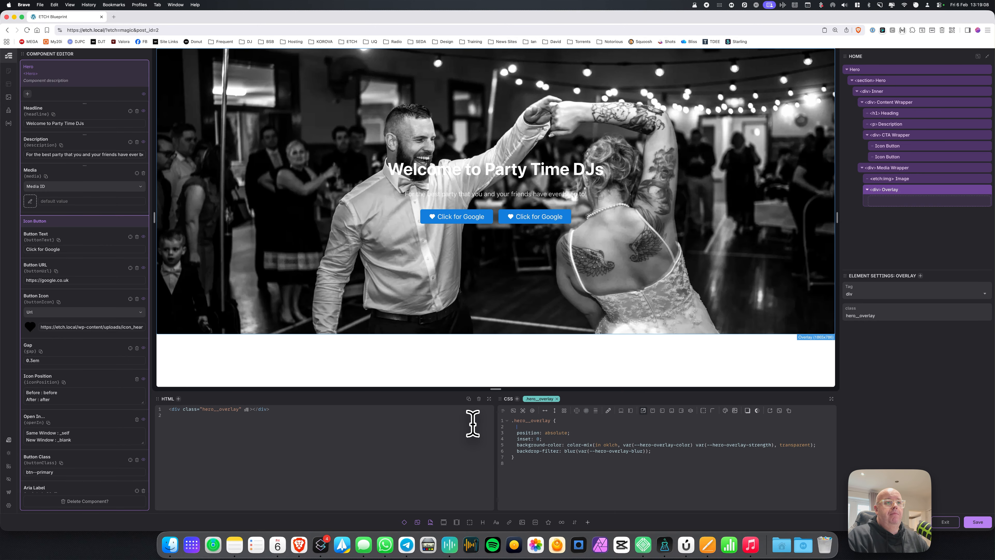
pyautogui.press('BackSpace')
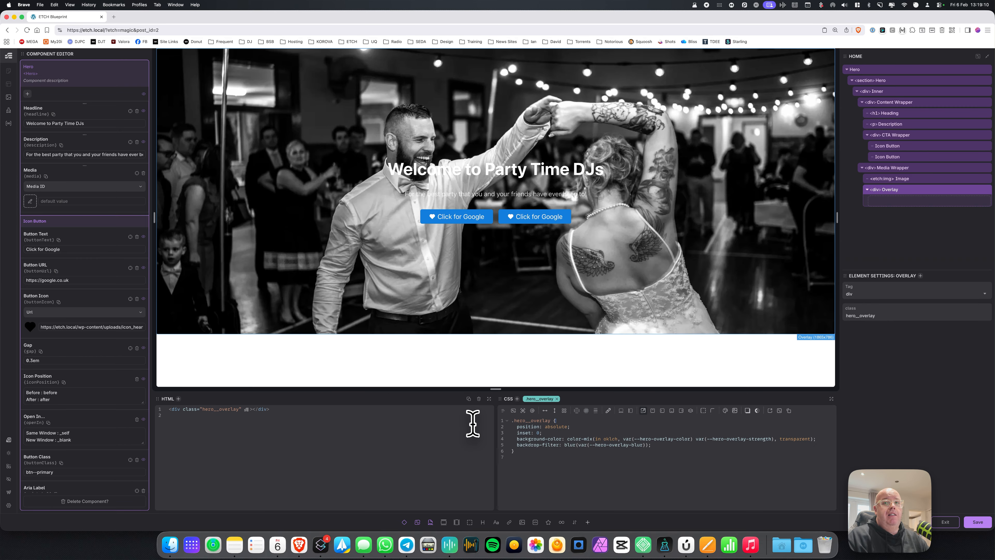
pyautogui.click(978, 522)
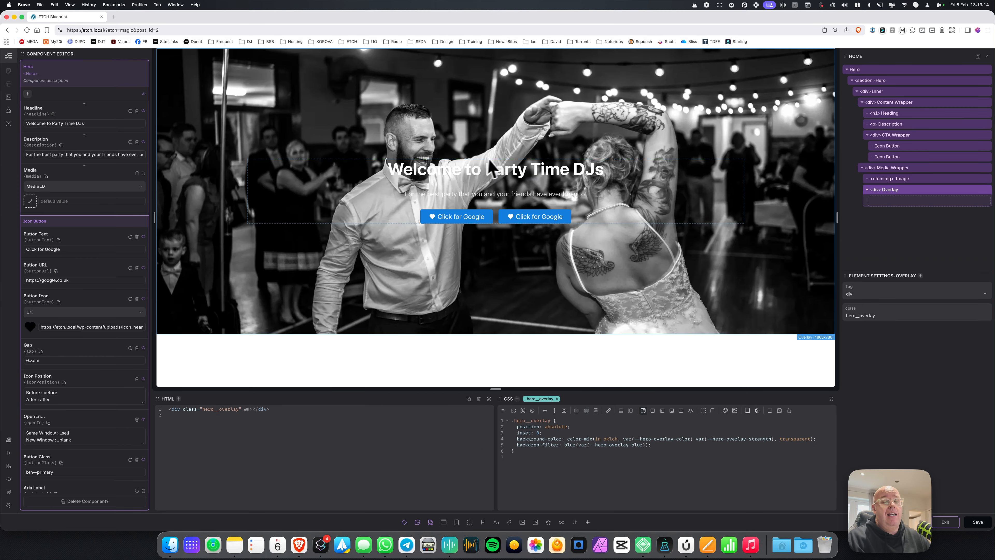
# - Paste the overlay properties into the .hero rule and test a red colour with 80% strength
pyautogui.click(890, 81)
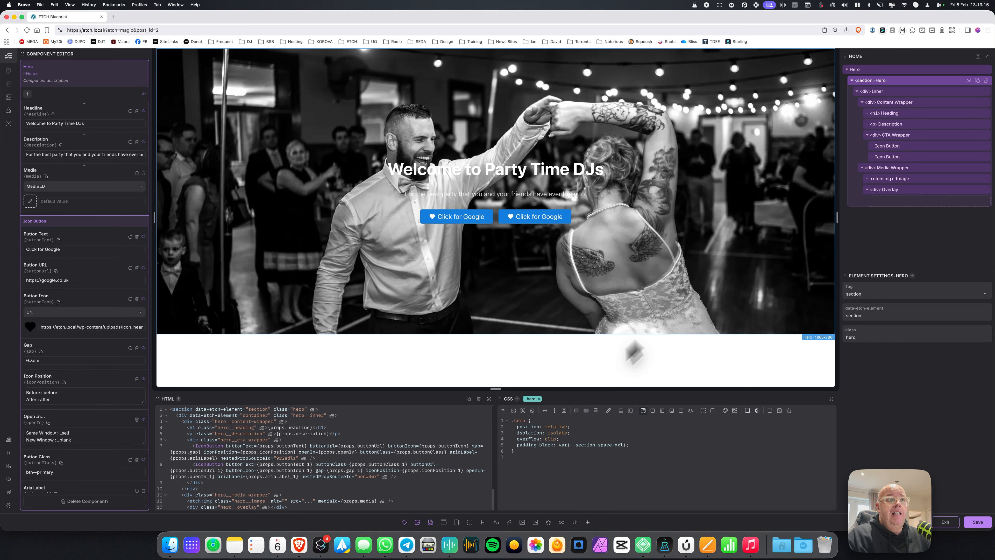
pyautogui.click(635, 421)
pyautogui.press('Return')
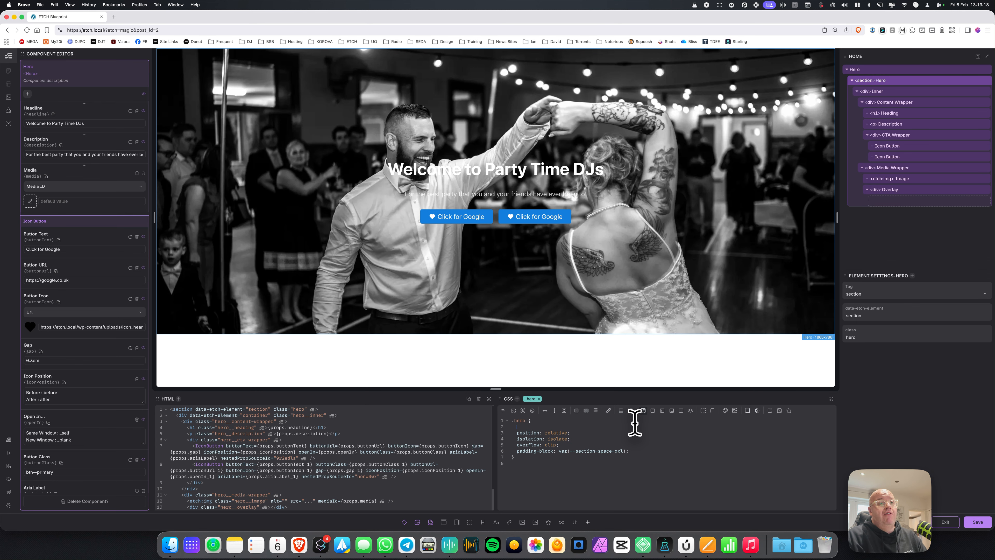
pyautogui.press('super+v')
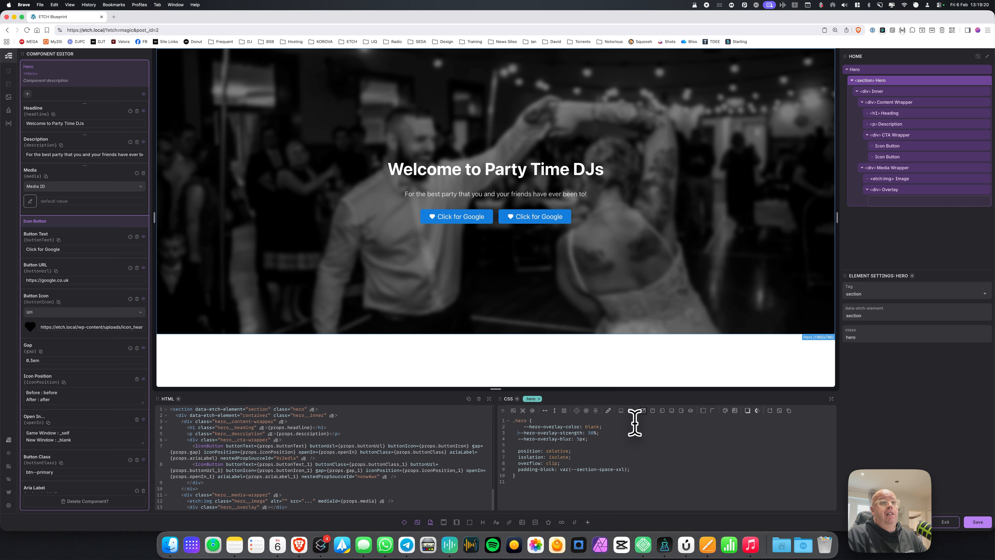
pyautogui.press('BackSpace')
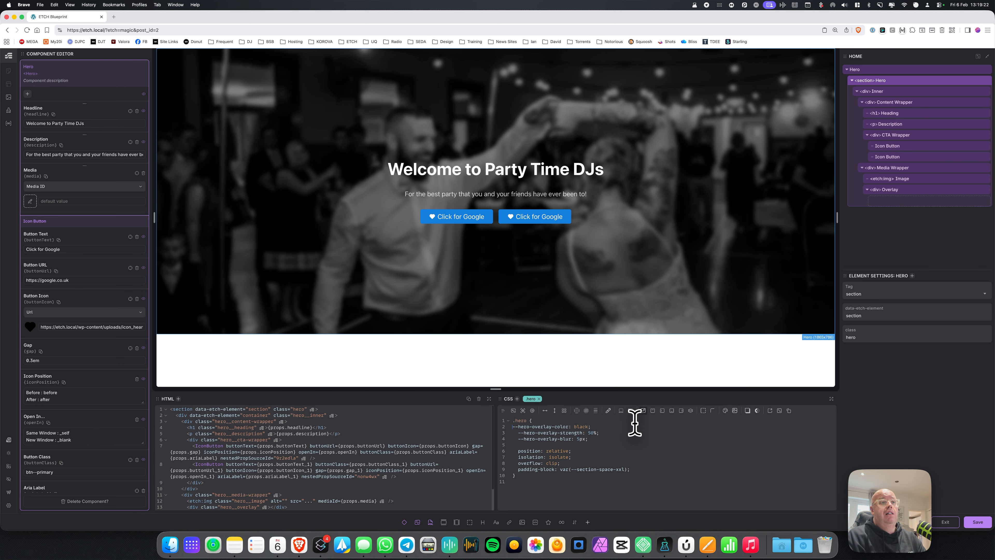
pyautogui.doubleClick(586, 427)
pyautogui.write('red')
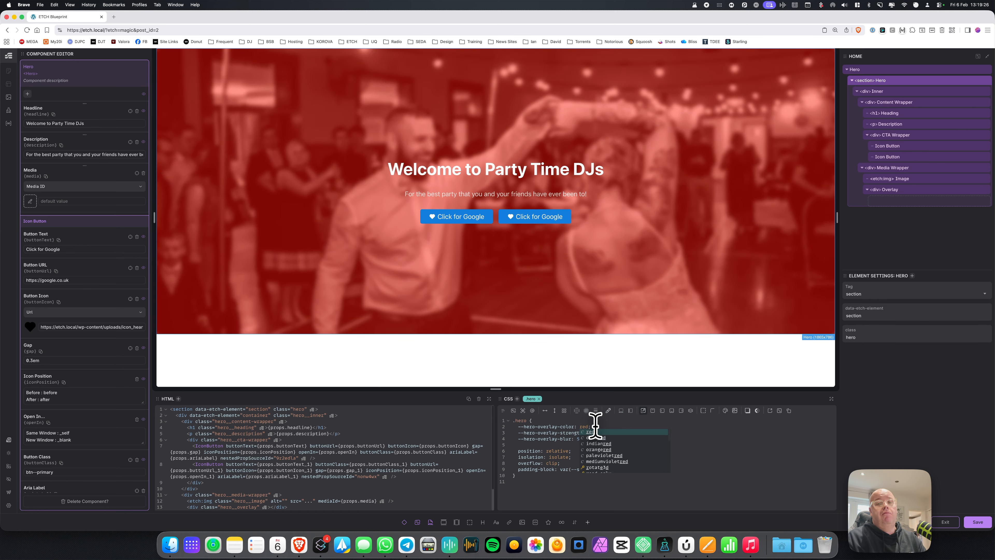
pyautogui.click(599, 421)
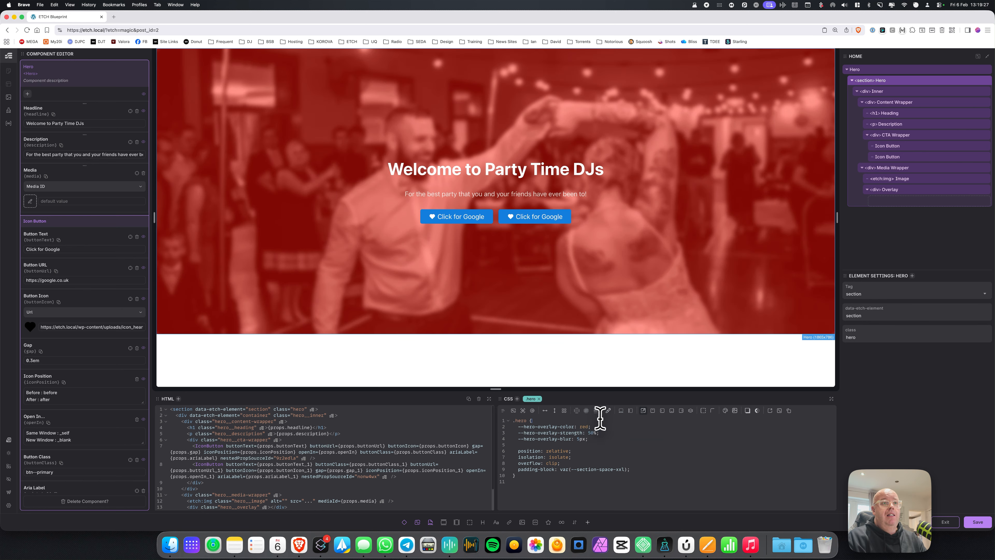
pyautogui.doubleClick(591, 433)
pyautogui.write('80')
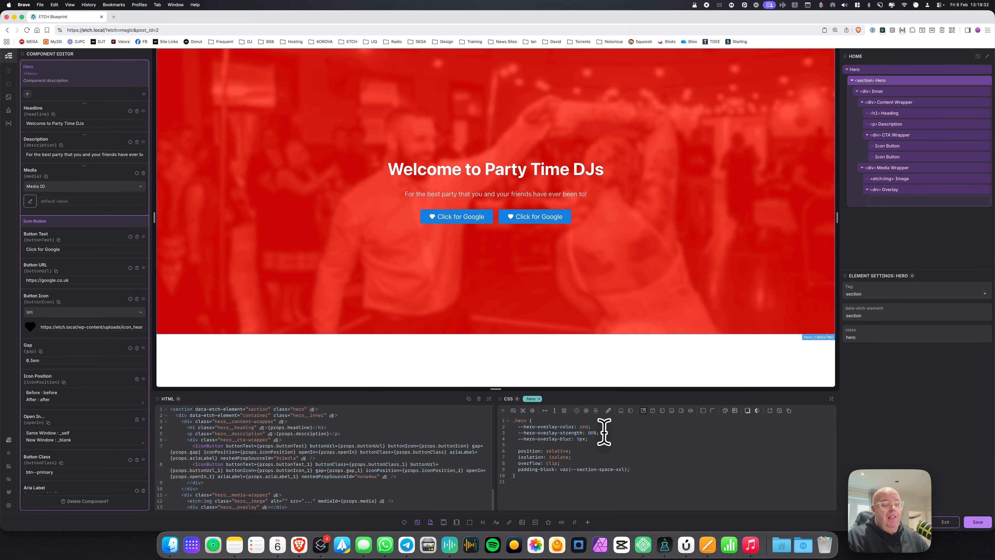
pyautogui.press('BackSpace')
pyautogui.write('5')
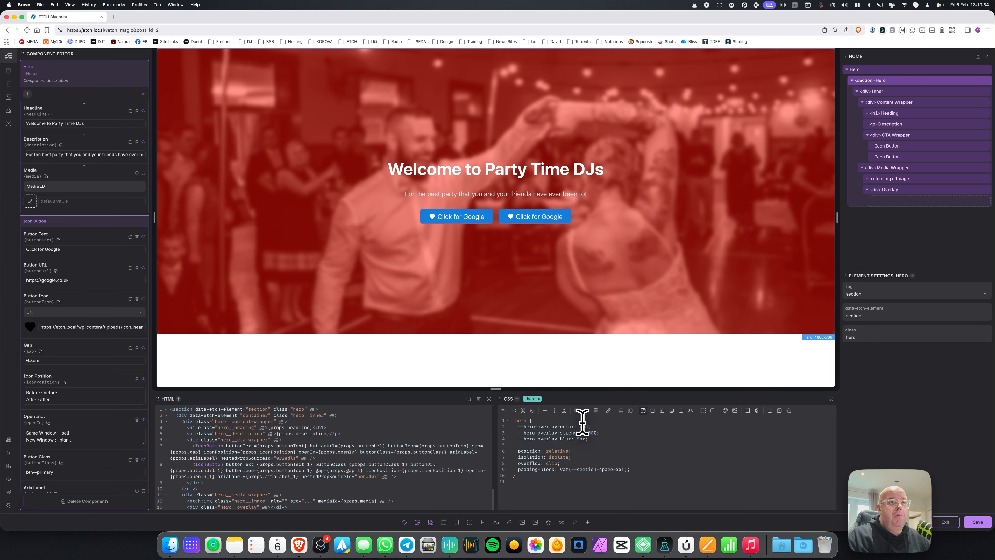
# - Revert the colour to black, delete the properties from .hero, and reselect the Overlay layer
pyautogui.doubleClick(582, 424)
pyautogui.press('BackSpace')
pyautogui.write('black')
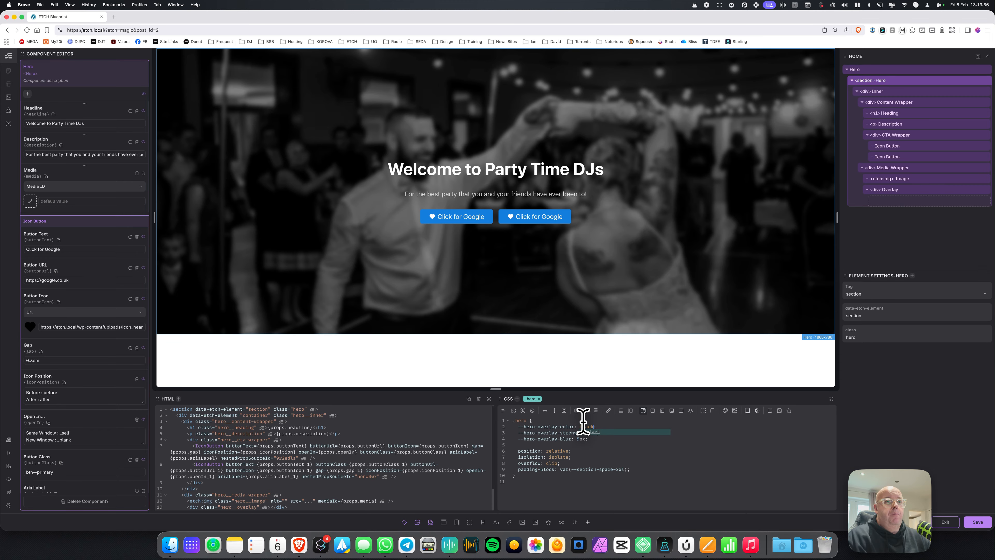
pyautogui.moveTo(589, 437); pyautogui.dragTo(507, 425)
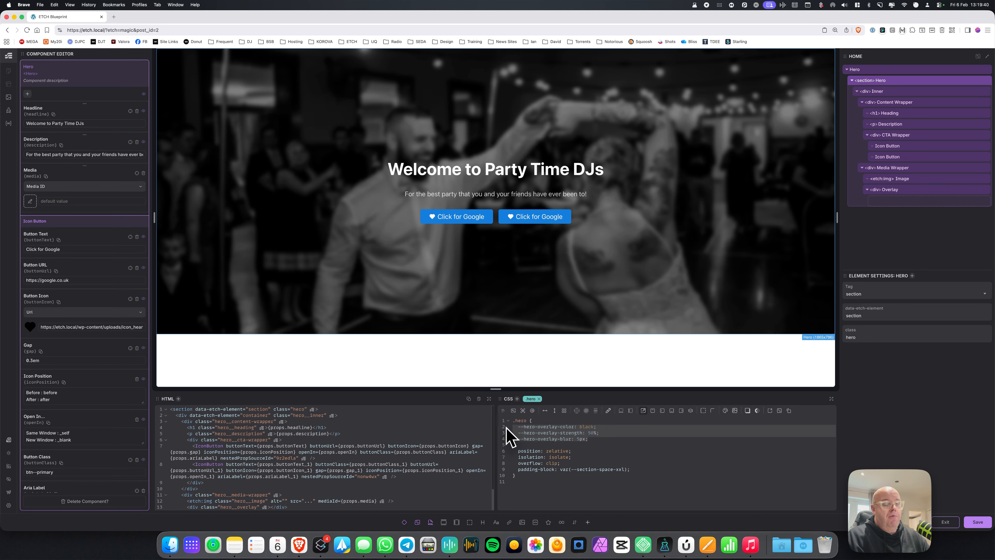
pyautogui.press('BackSpace')
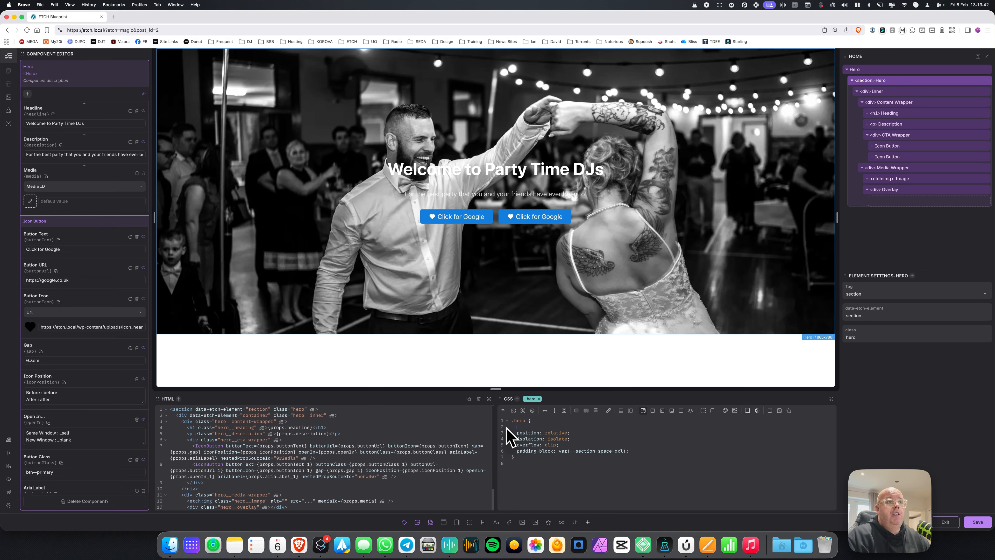
pyautogui.press('BackSpace')
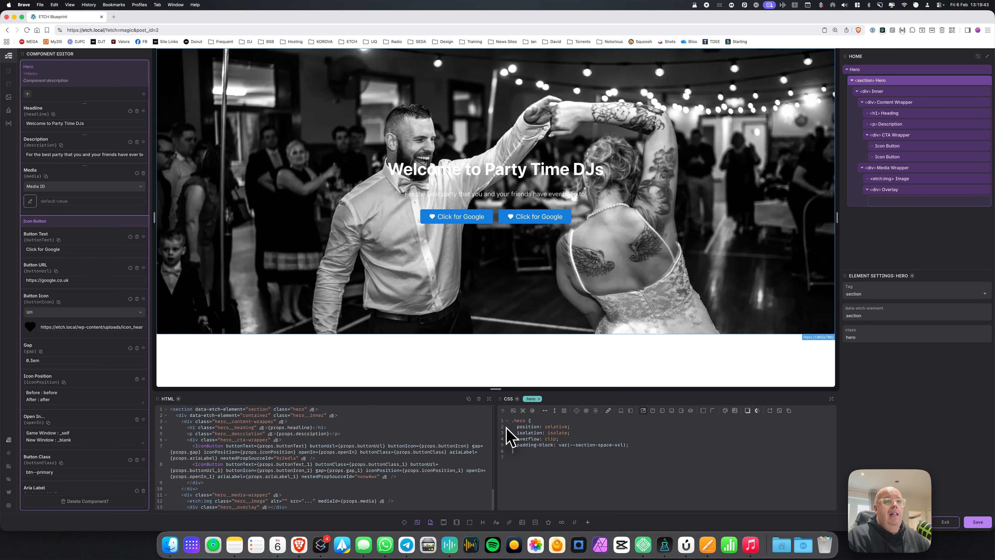
pyautogui.click(895, 191)
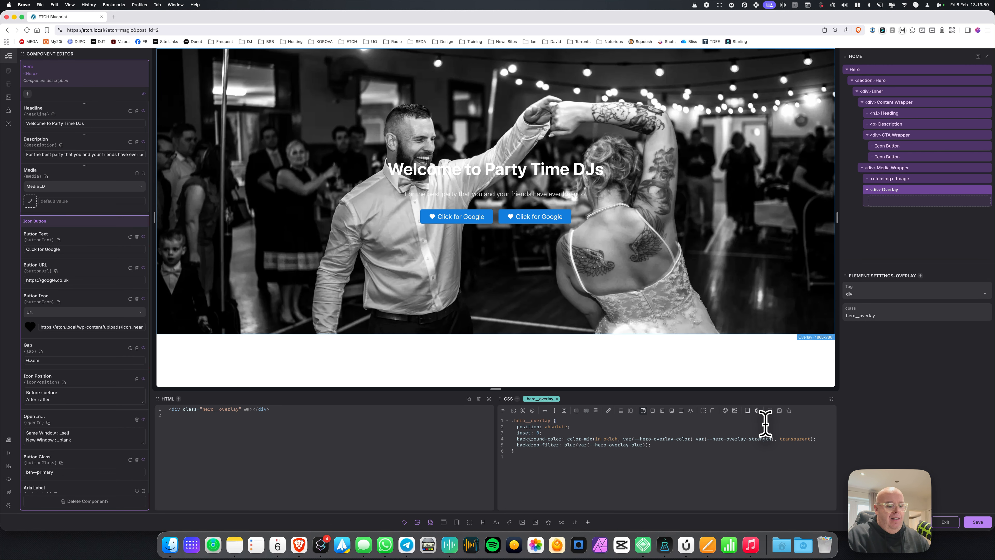
# - Paste the three --hero-overlay properties back into the .hero__overlay rule, followed by a blank line
pyautogui.press('super+v')
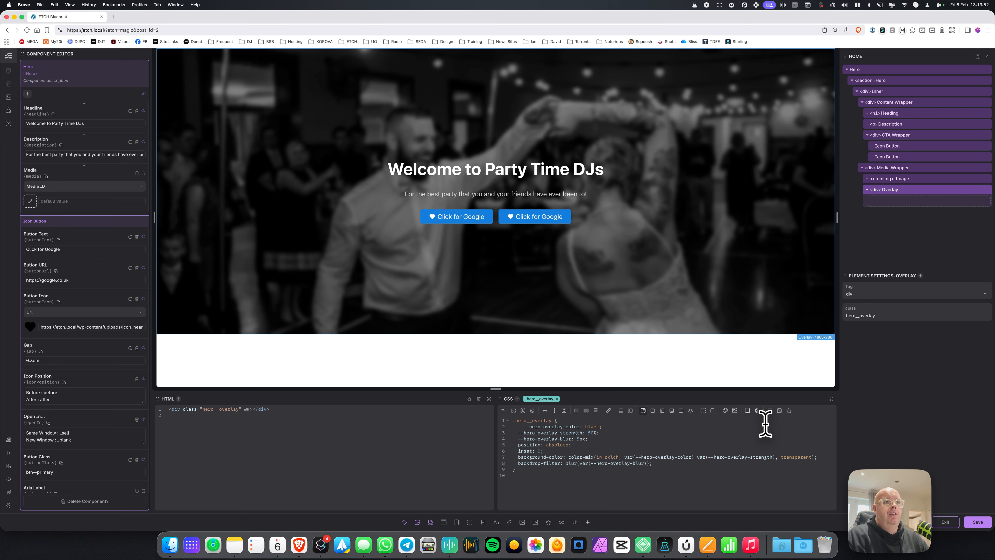
pyautogui.press('Return')
pyautogui.moveTo(602, 436); pyautogui.dragTo(500, 427)
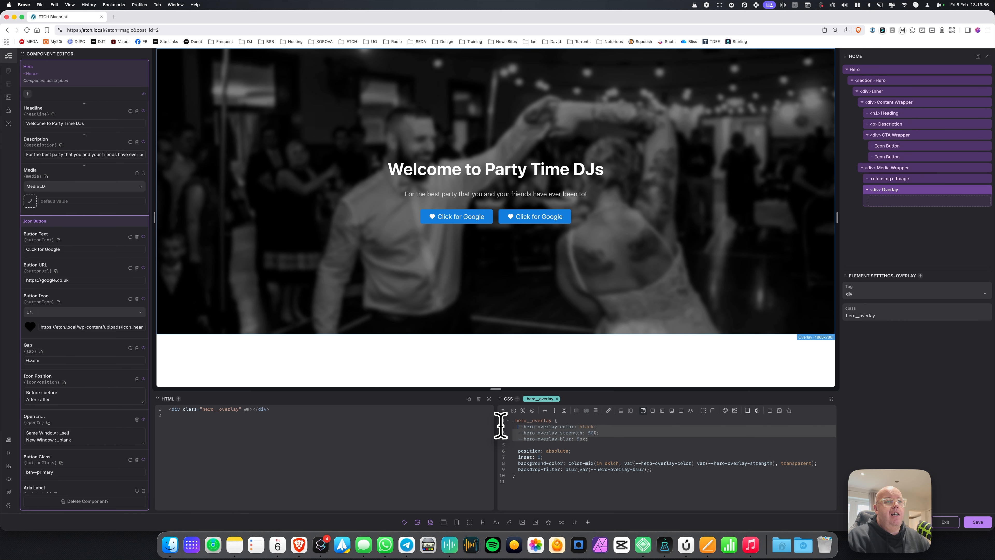
pyautogui.click(579, 444)
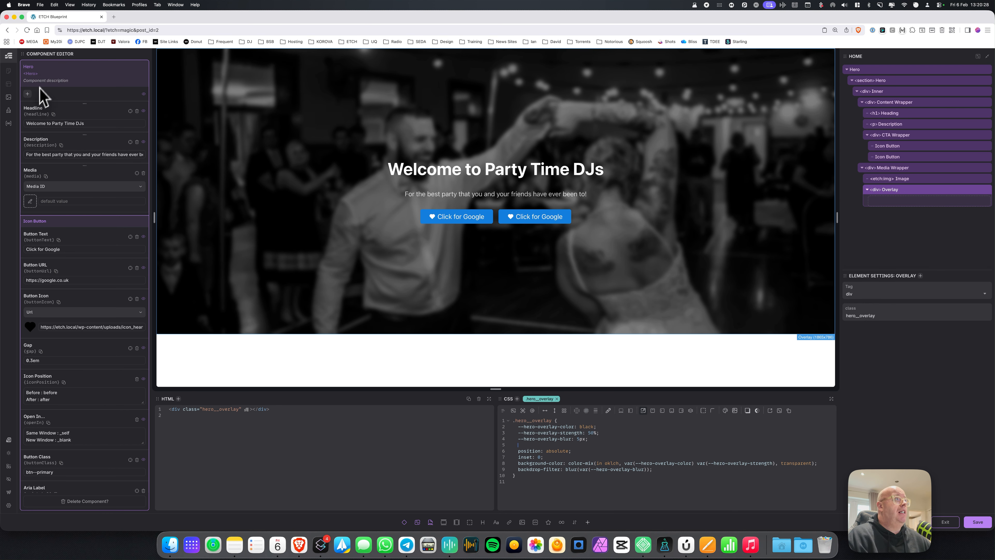
# - Add three new Text properties to the Hero component
pyautogui.click(27, 93)
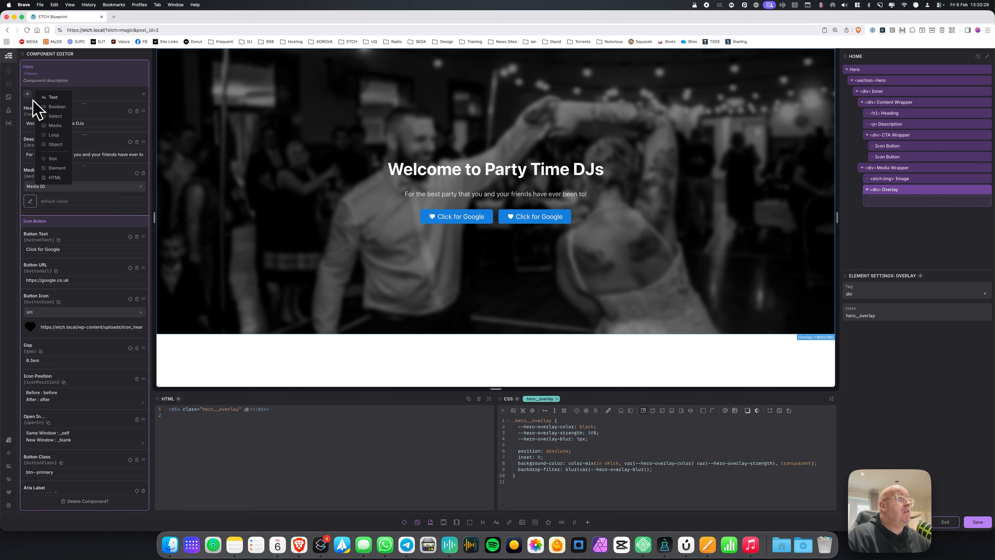
pyautogui.click(55, 98)
pyautogui.doubleClick(54, 98)
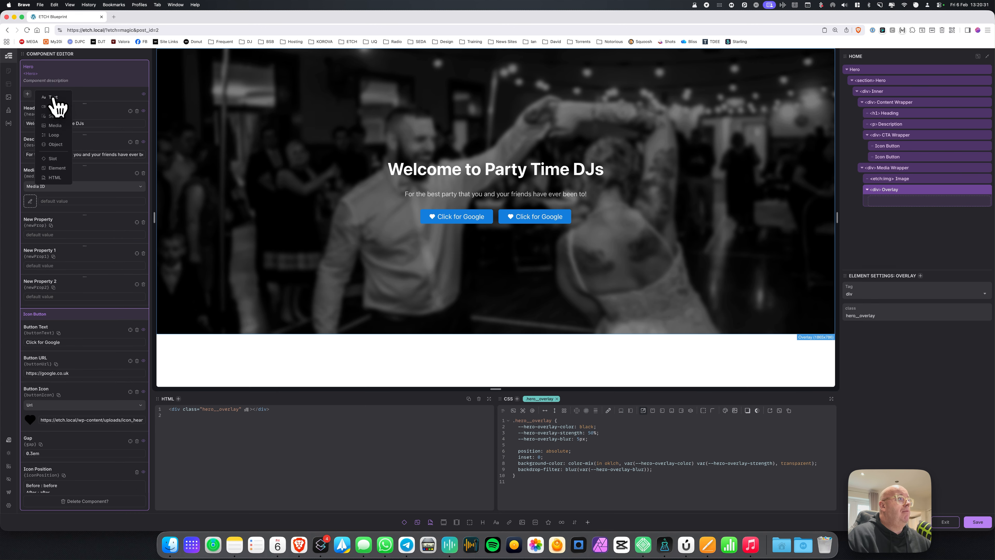
# - Rename the new properties Overlay Color, Overlay Strength and Overlay Blur
pyautogui.doubleClick(44, 218)
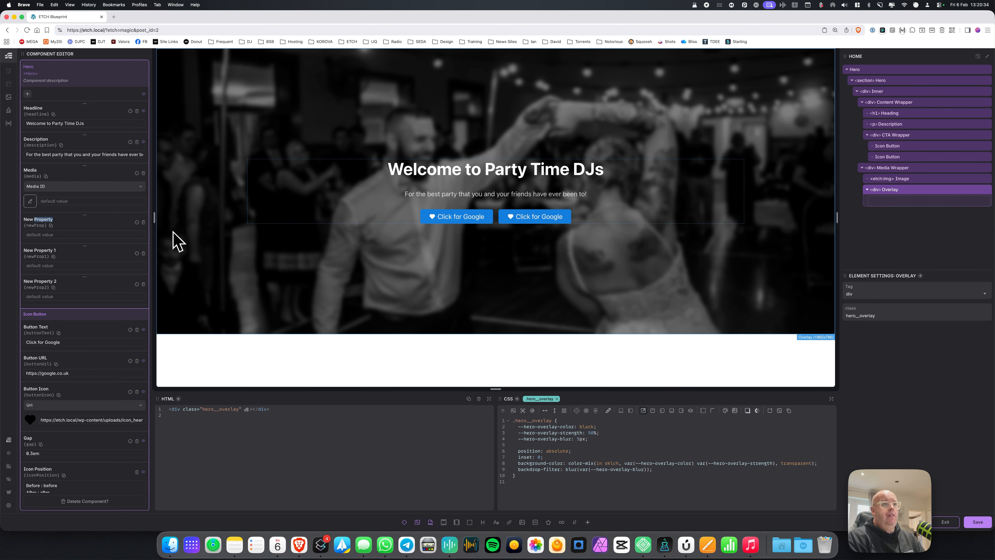
pyautogui.write('Overla')
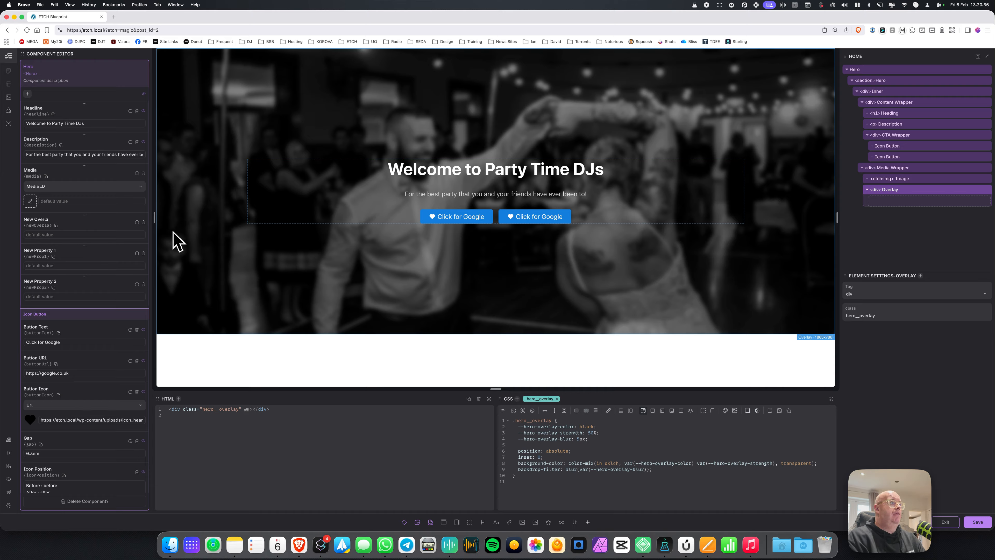
pyautogui.write('a')
pyautogui.press('super+a')
pyautogui.write('Overlay Col')
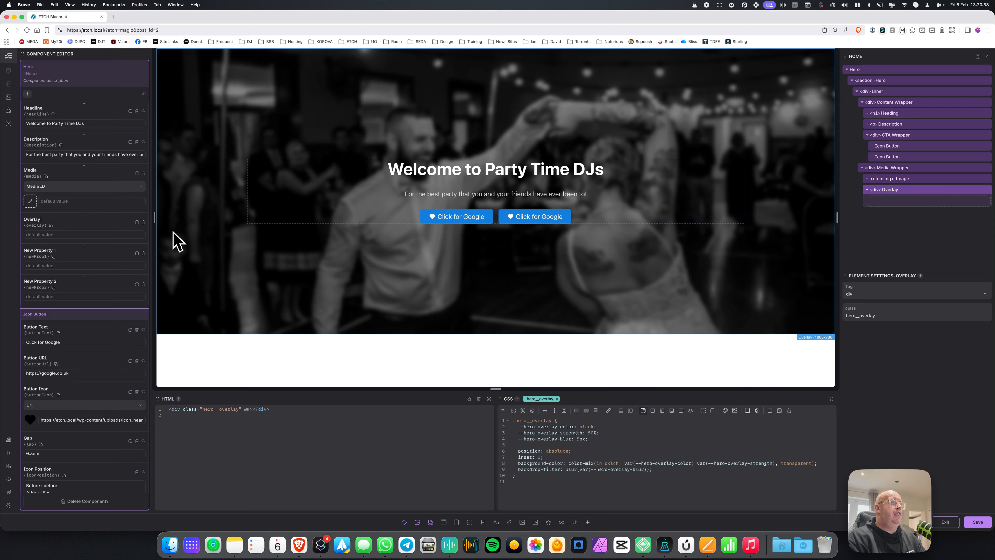
pyautogui.click(42, 249)
pyautogui.press('super+a')
pyautogui.write('Overla')
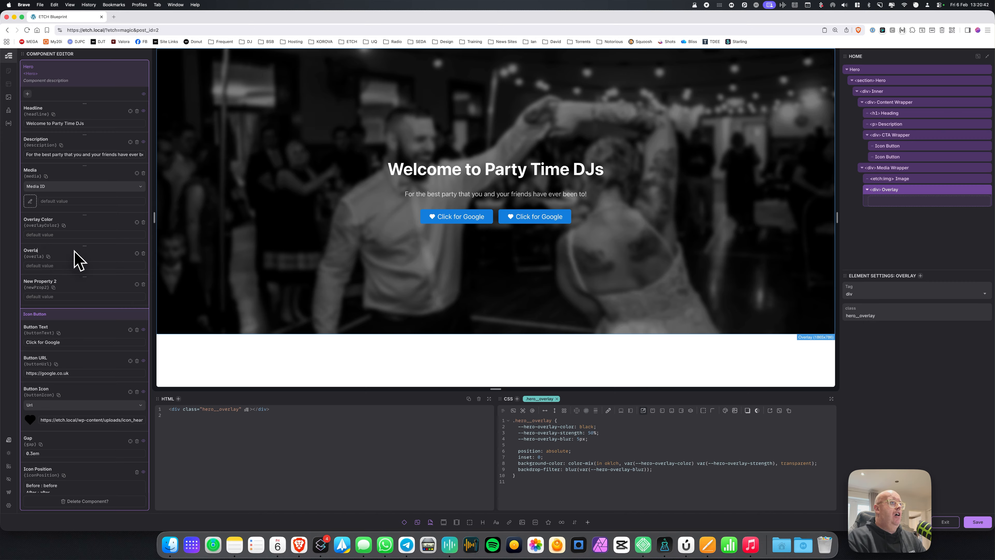
pyautogui.write('y Strength')
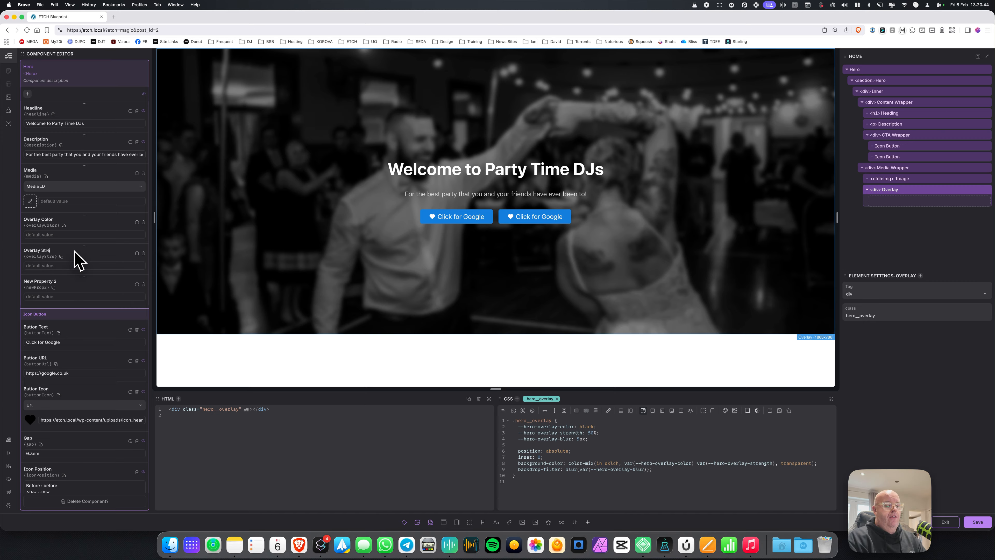
pyautogui.click(49, 279)
pyautogui.press('super+a')
pyautogui.write('B')
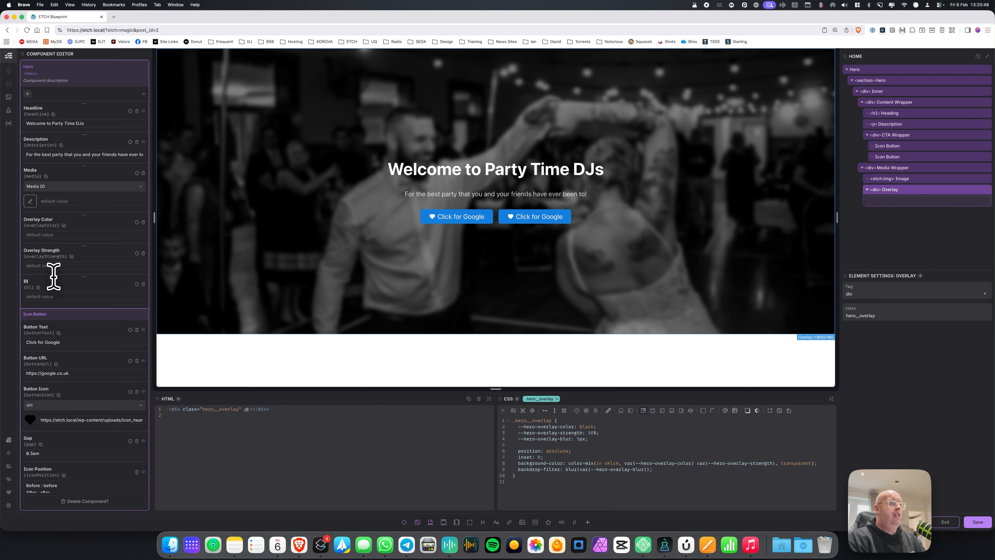
pyautogui.press('BackSpace')
pyautogui.write('Overlay Blur')
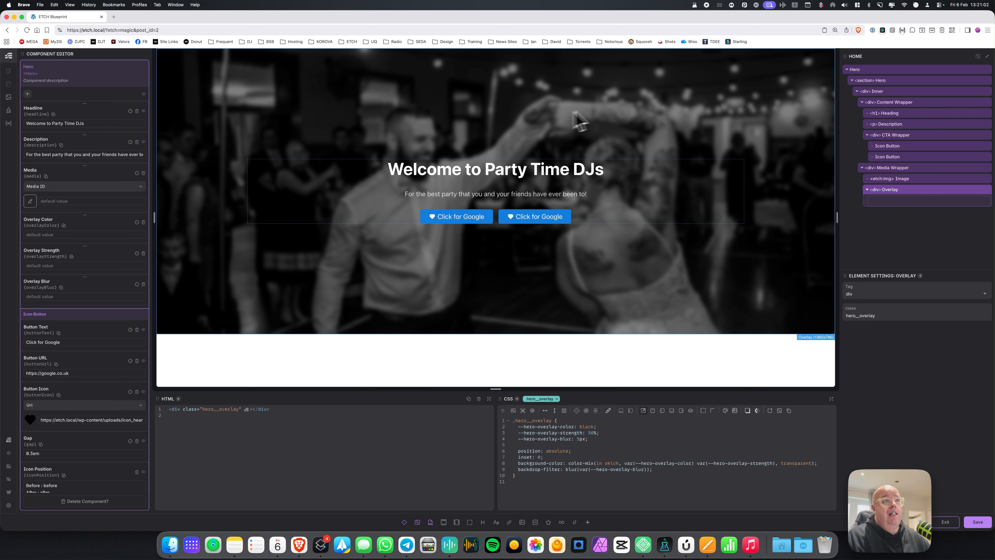
# - Enter defaults black, 50% and 5px for the overlay props and copy the overlayColor key
pyautogui.click(63, 235)
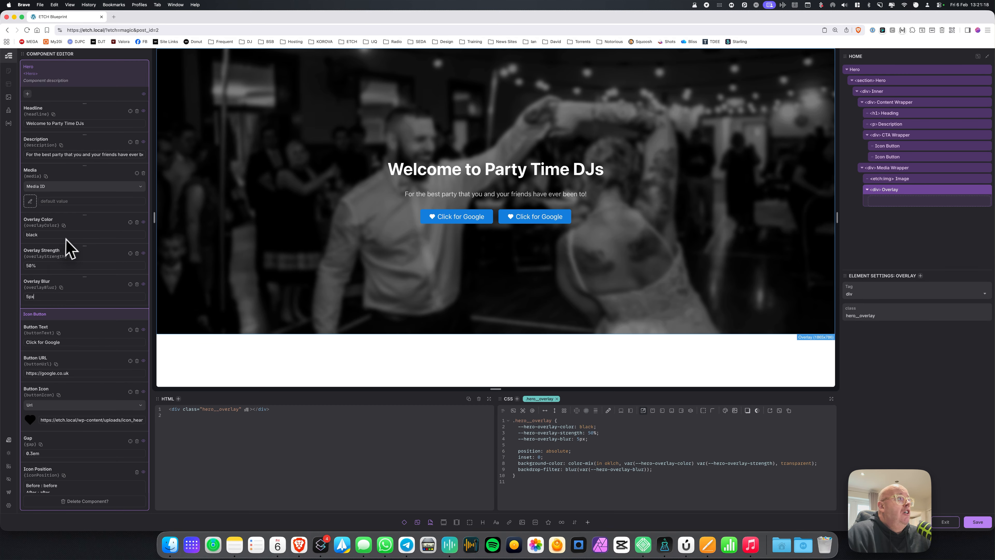
pyautogui.click(64, 226)
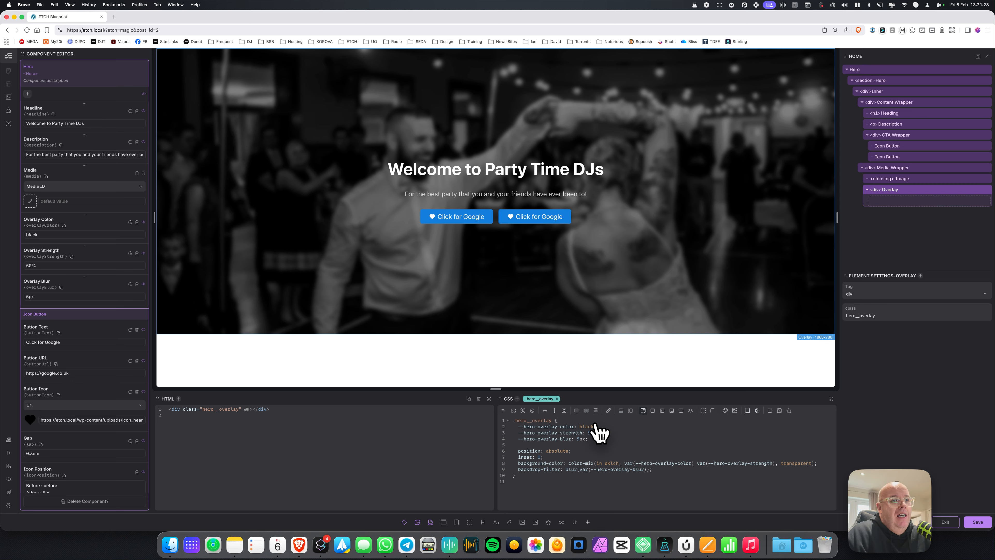
# - Test the prop reference in the CSS colour variable, restore it to black, then move to the overlay HTML
pyautogui.press('BackSpace')
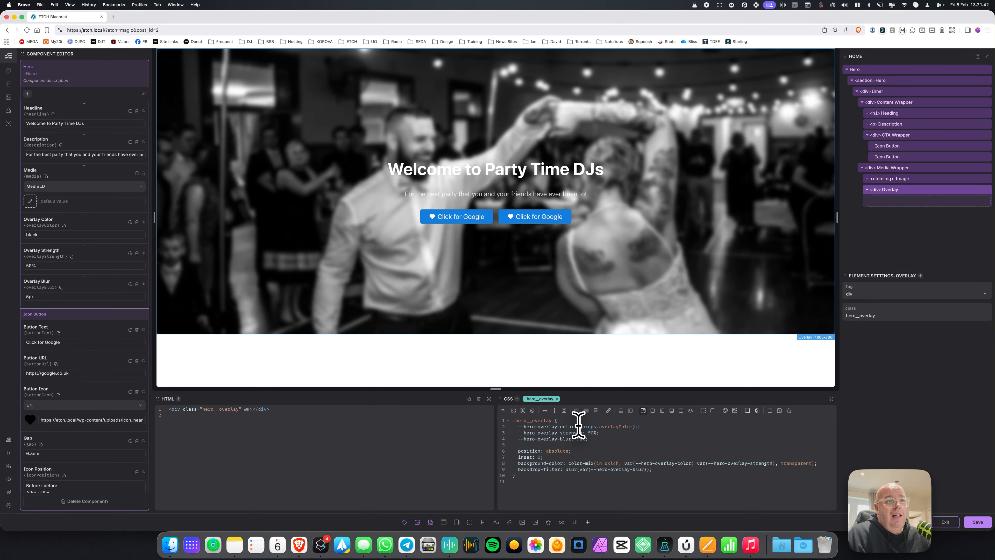
pyautogui.moveTo(579, 426); pyautogui.dragTo(633, 425)
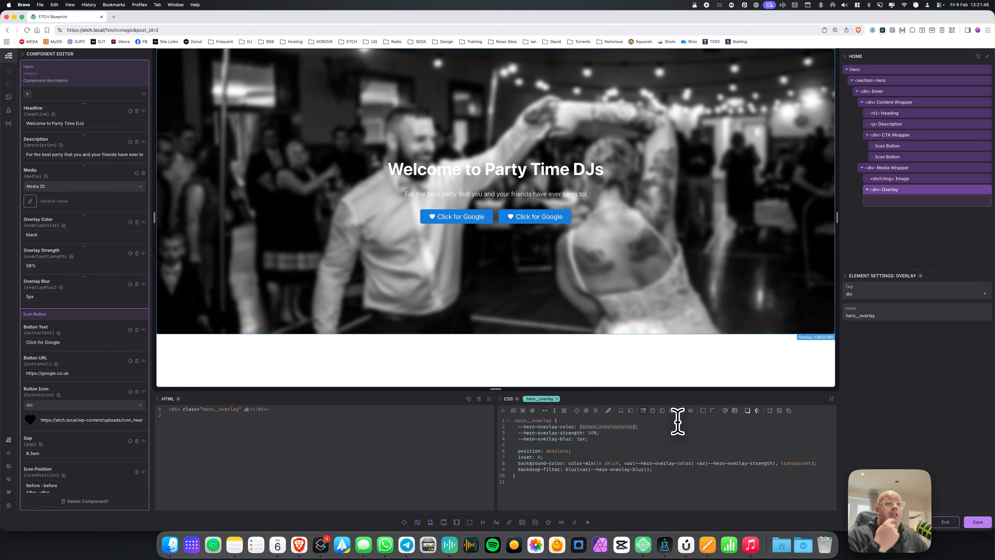
pyautogui.write('black')
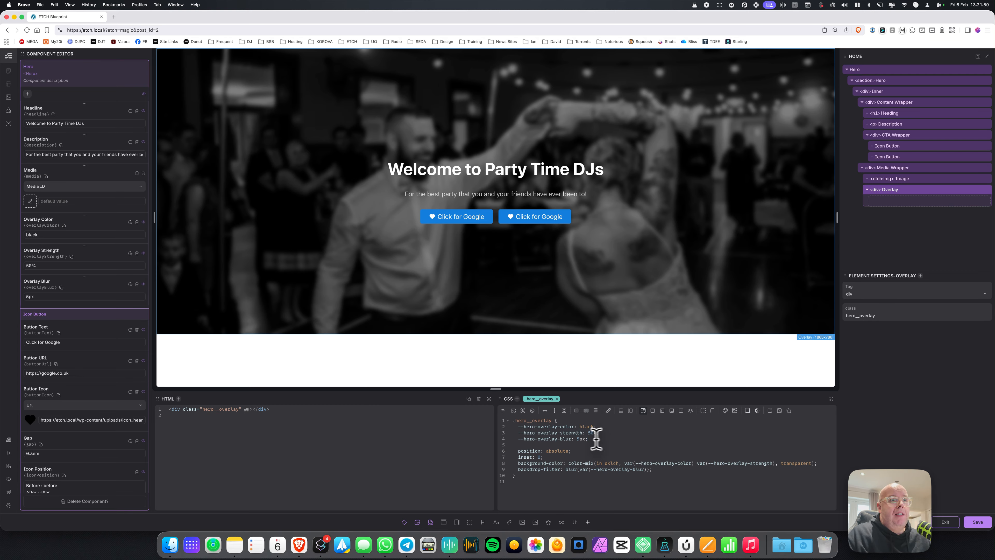
pyautogui.moveTo(595, 439); pyautogui.dragTo(487, 426)
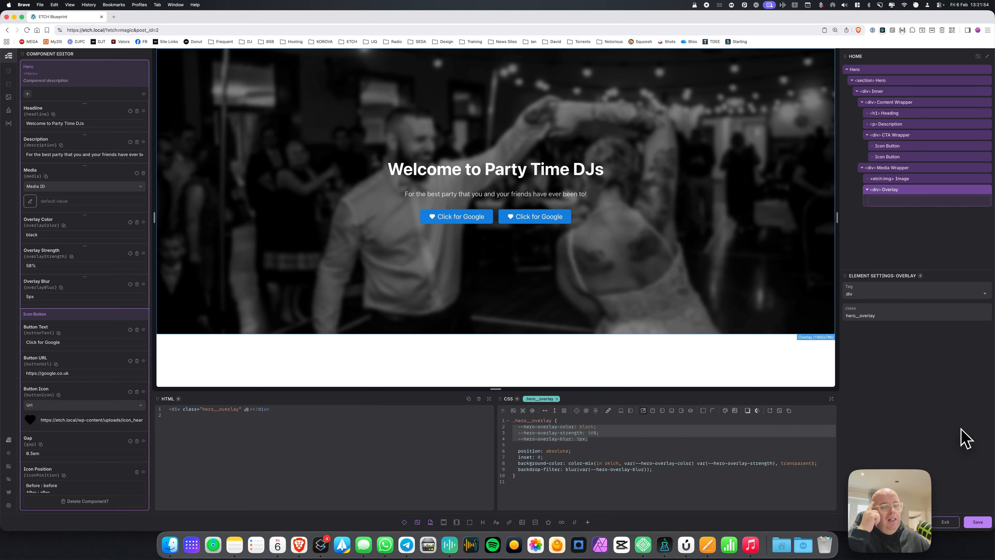
pyautogui.click(306, 420)
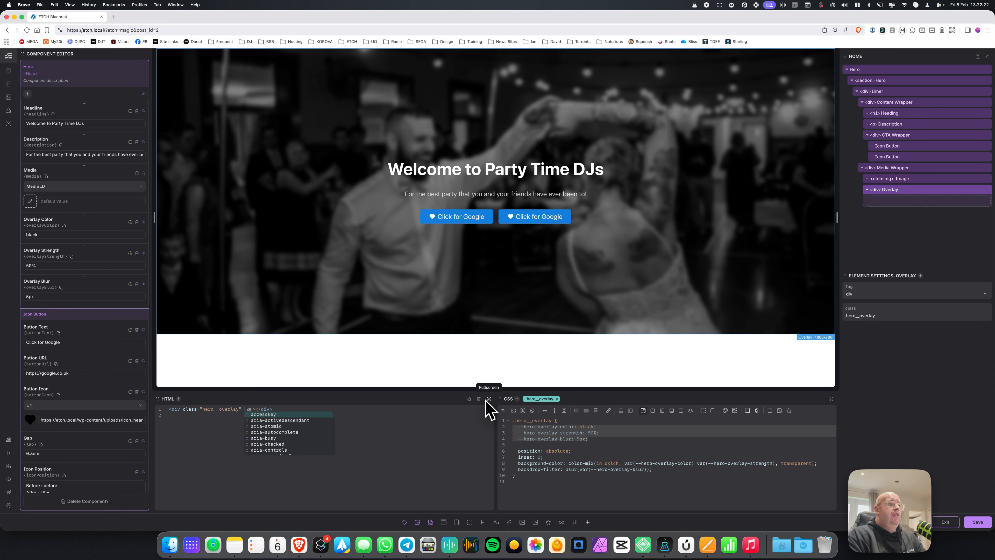
# - Add an empty style attribute to the overlay div and save
pyautogui.write('style')
pyautogui.press('Return')
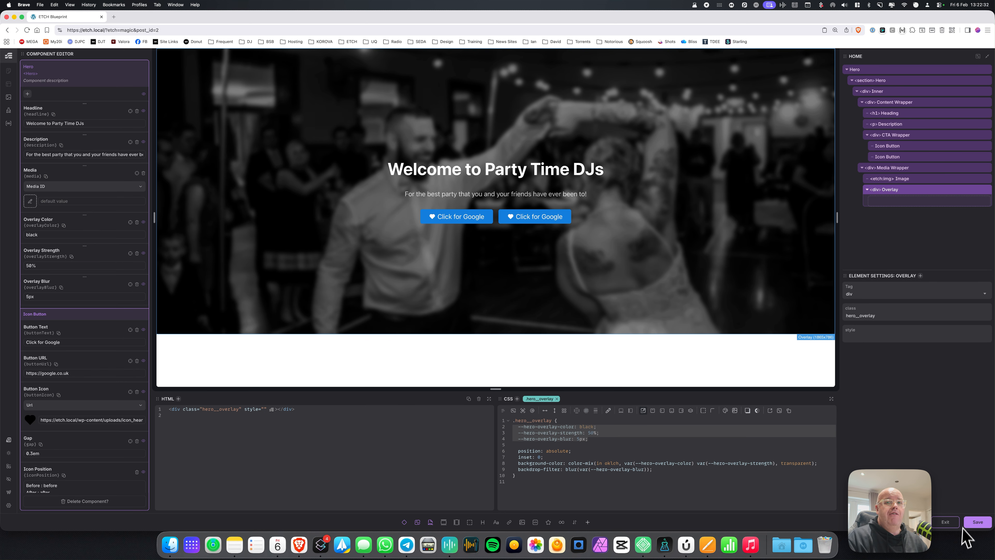
pyautogui.click(976, 522)
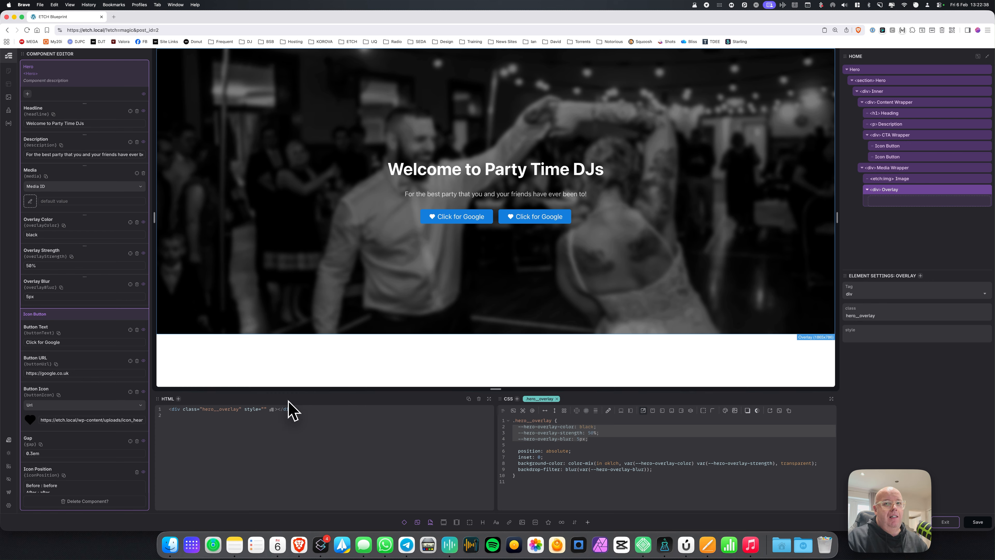
# - Copy the colour, strength and blur --hero-overlay declarations into the div's inline style
pyautogui.click(263, 409)
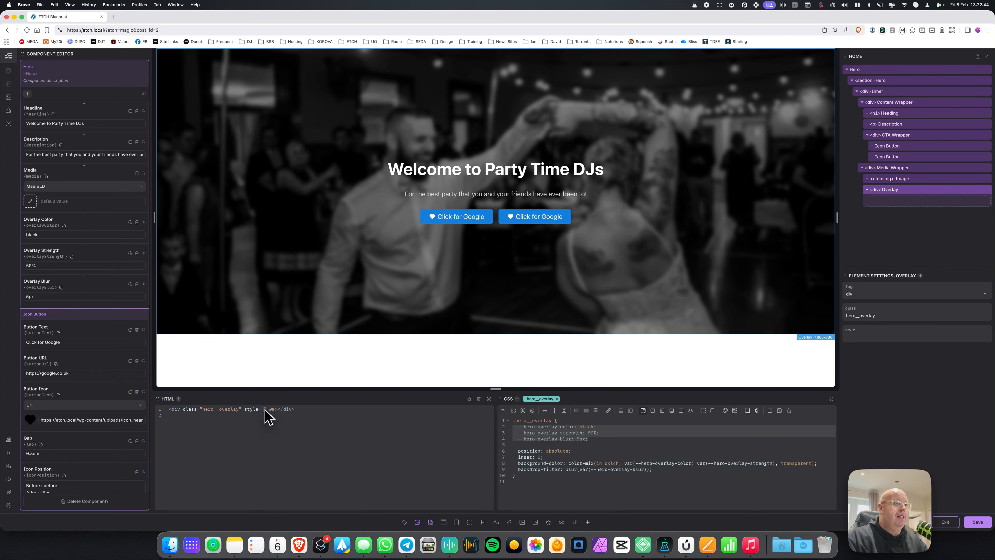
pyautogui.click(519, 427)
pyautogui.moveTo(518, 426); pyautogui.dragTo(600, 427)
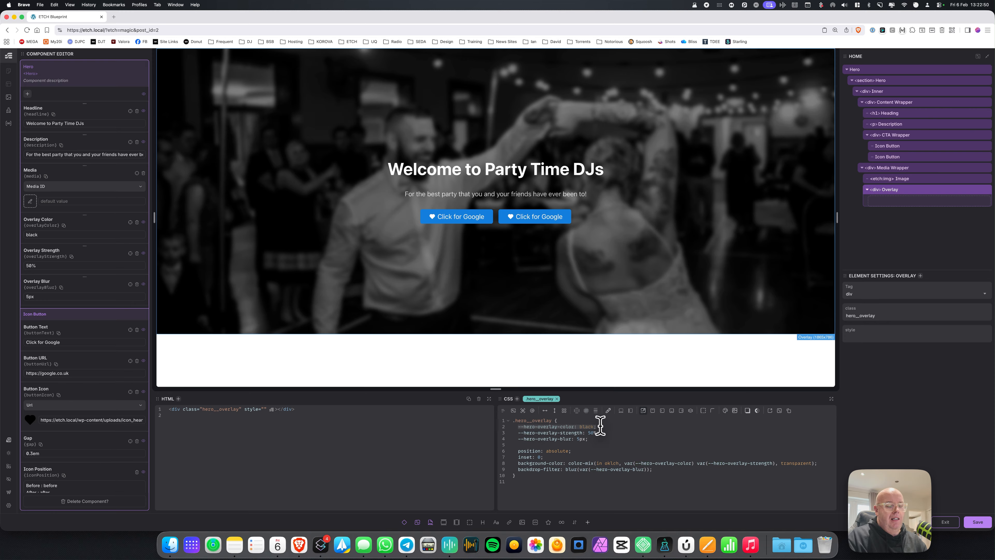
pyautogui.click(262, 408)
pyautogui.press('super+v')
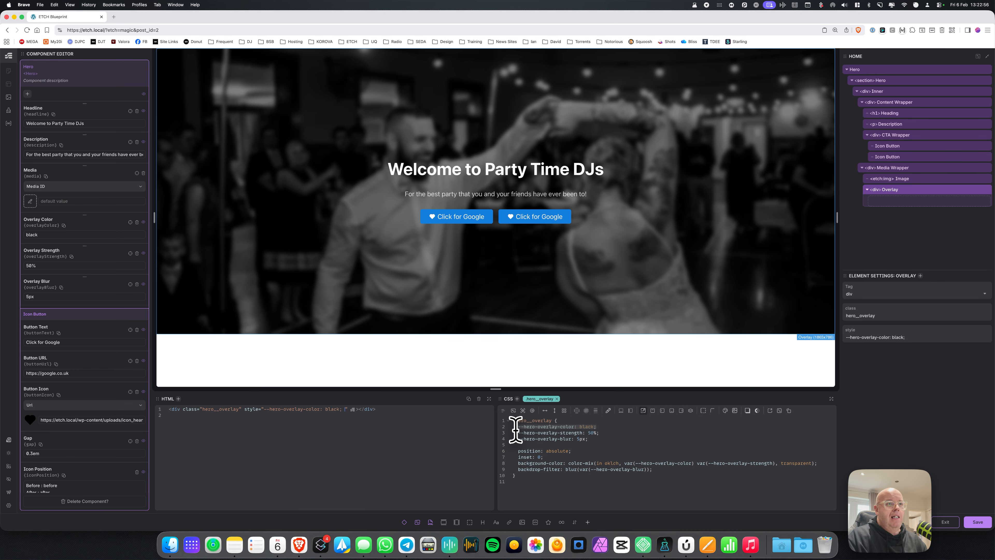
pyautogui.moveTo(517, 432); pyautogui.dragTo(620, 433)
pyautogui.press('super+c')
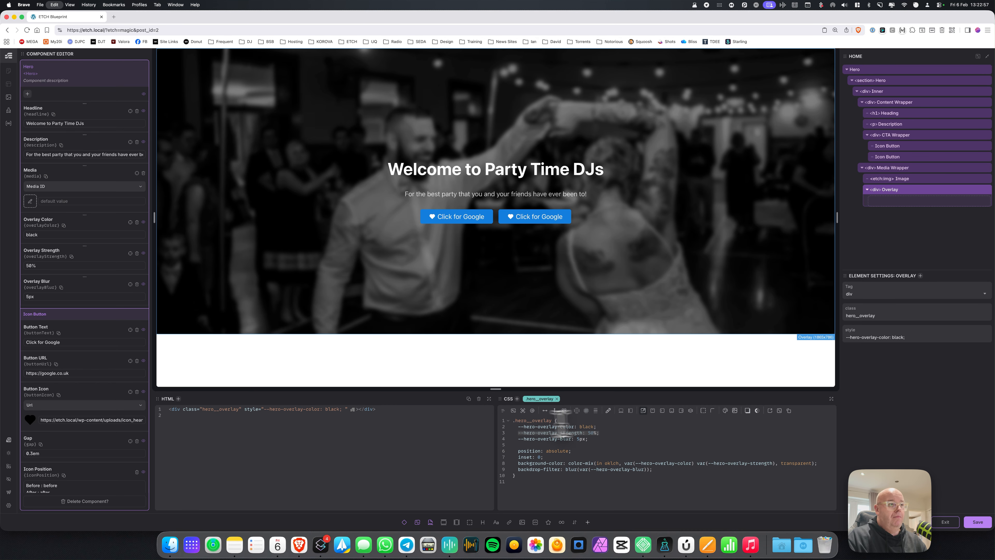
pyautogui.click(343, 409)
pyautogui.press('super+v')
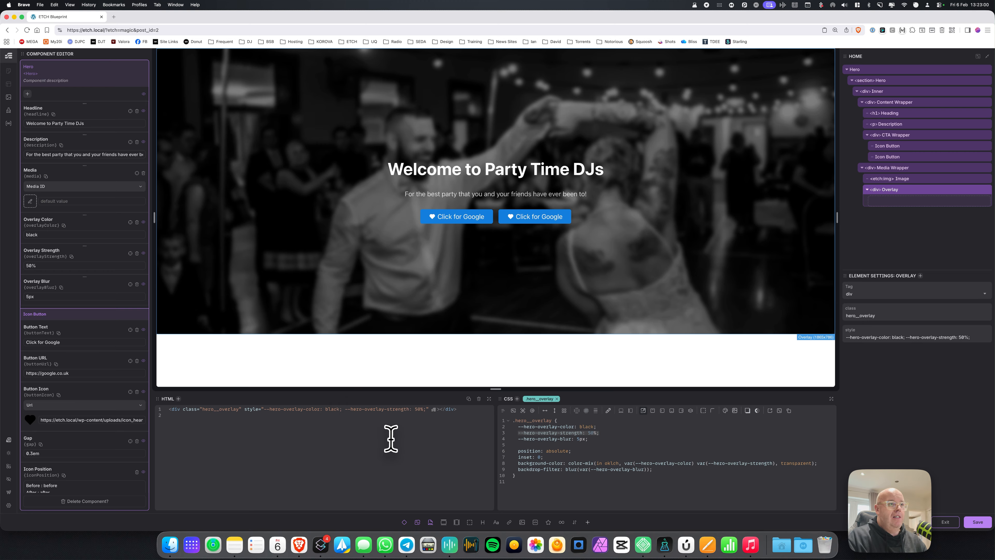
pyautogui.moveTo(516, 438); pyautogui.dragTo(598, 437)
pyautogui.press('super+v')
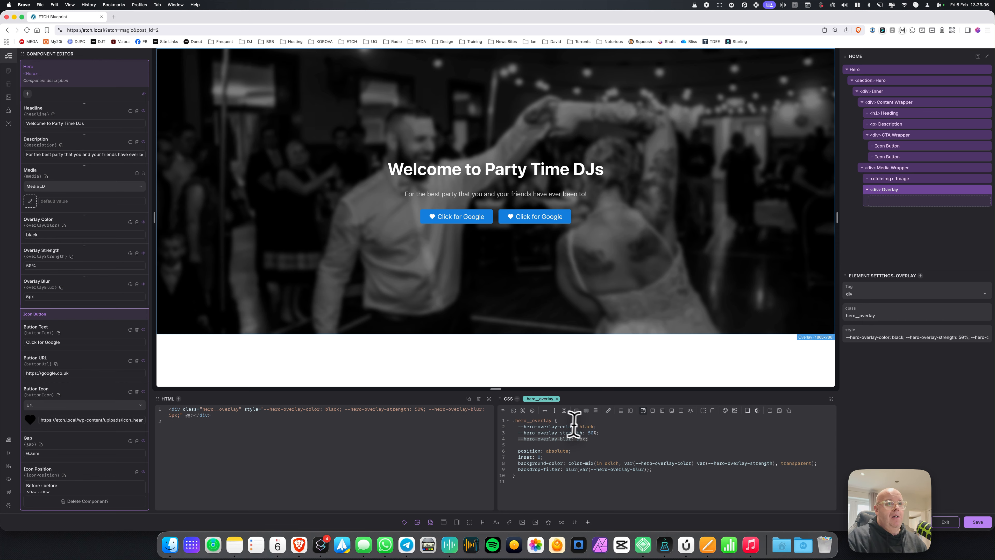
# - Delete the three custom-property lines from the .hero__overlay CSS rule
pyautogui.moveTo(595, 437); pyautogui.dragTo(491, 423)
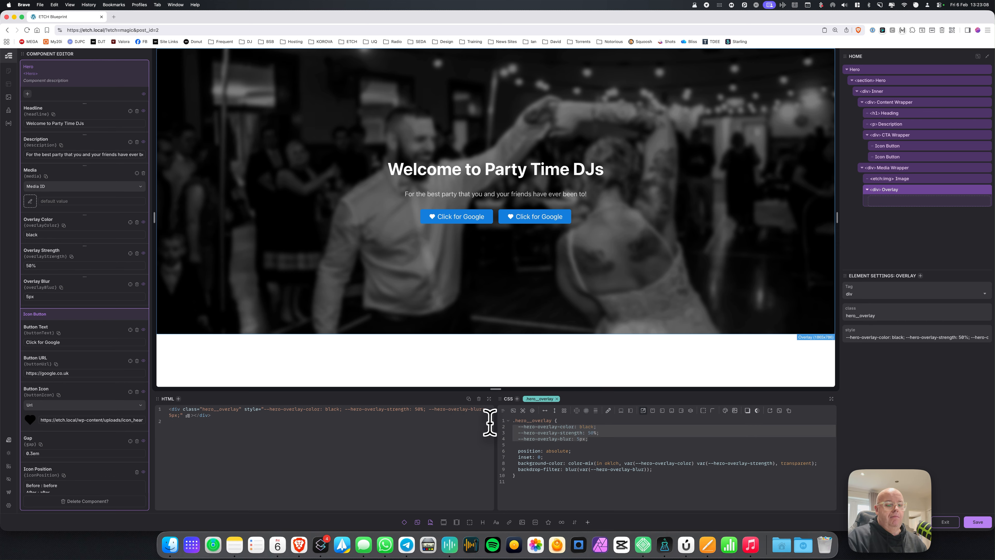
pyautogui.press('BackSpace')
pyautogui.press('BackSpace')
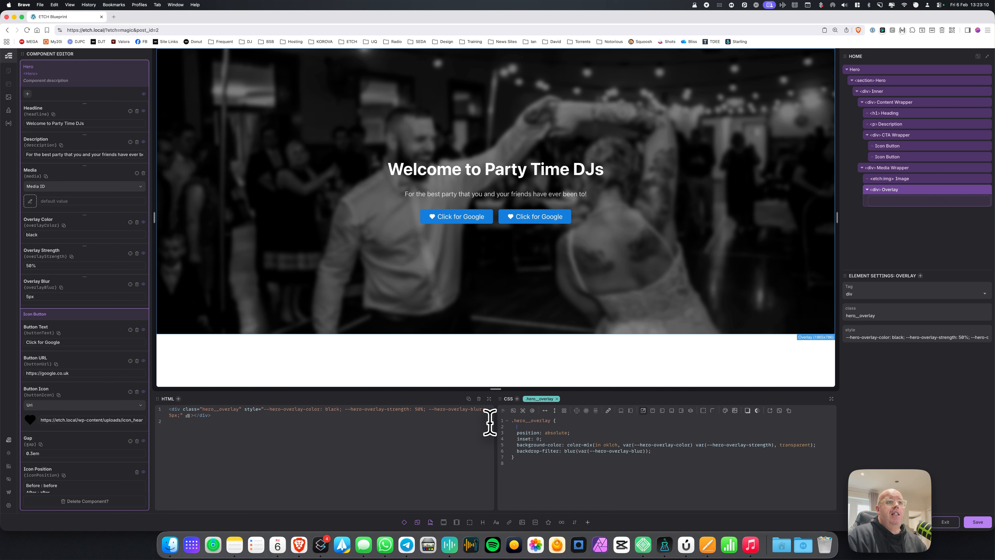
pyautogui.press('BackSpace')
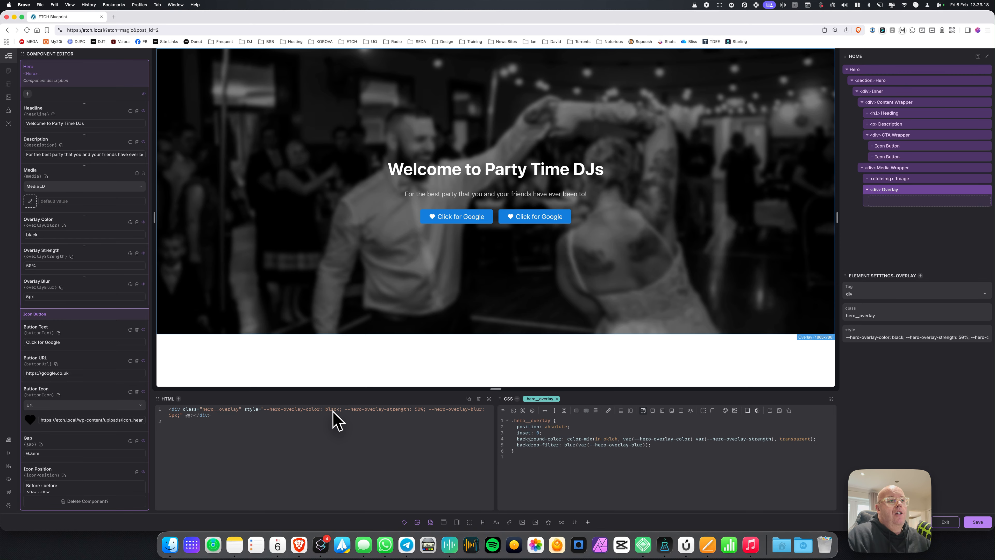
# - Bind the inline style's overlay colour to {props.overlayColor}
pyautogui.click(63, 226)
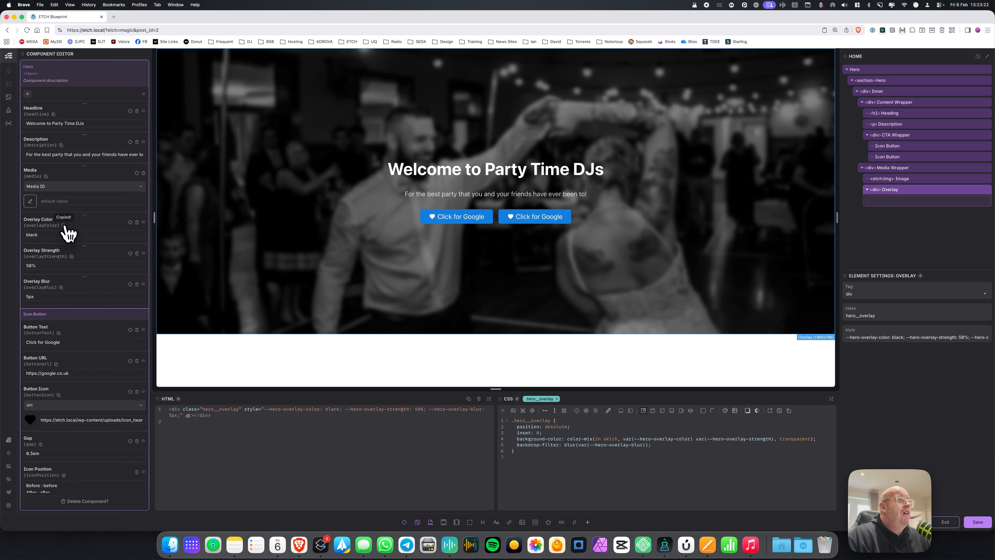
pyautogui.doubleClick(331, 408)
pyautogui.press('super+v')
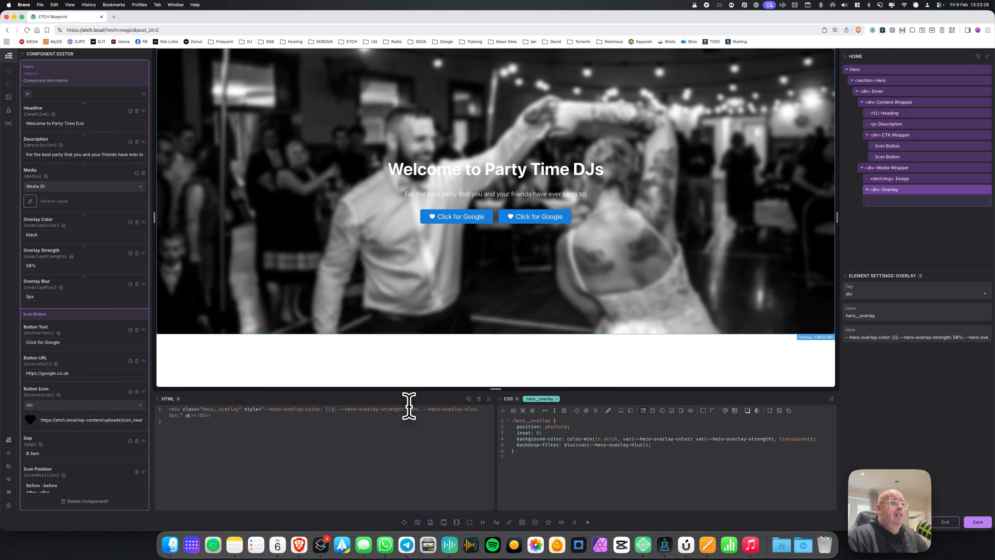
pyautogui.press('BackSpace')
pyautogui.press('Left')
pyautogui.press('super+v')
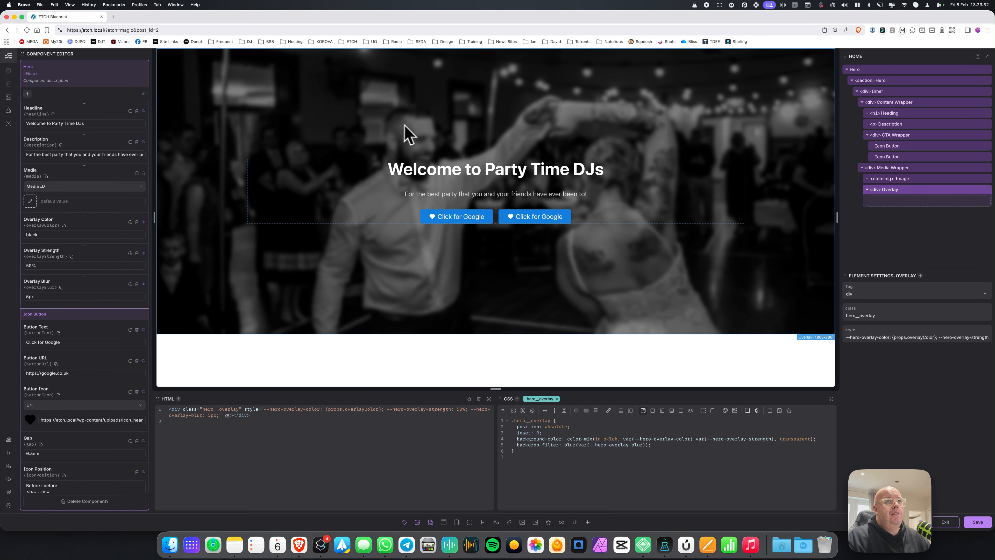
# - Test Overlay Color with red, then set it back to black
pyautogui.doubleClick(30, 234)
pyautogui.write('red')
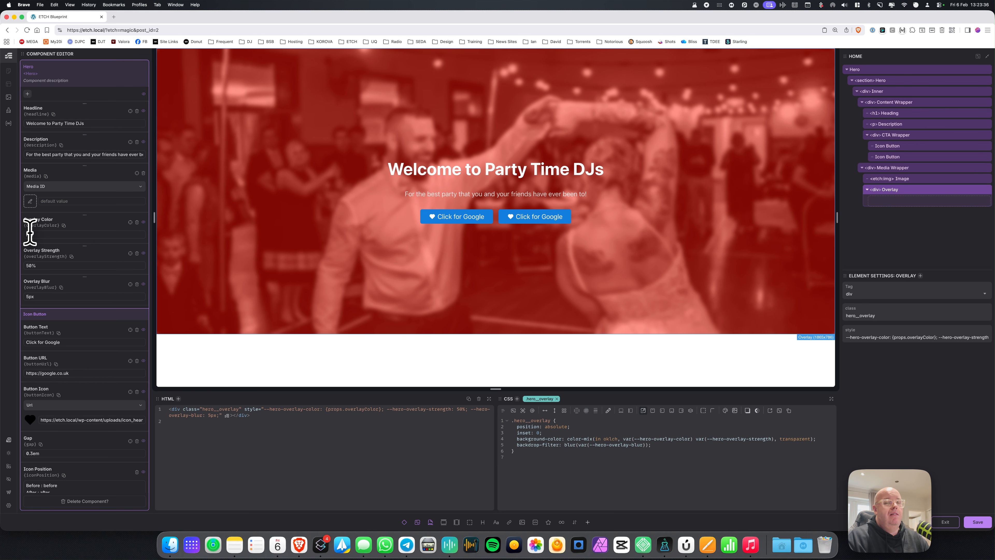
pyautogui.press('BackSpace')
pyautogui.press('BackSpace')
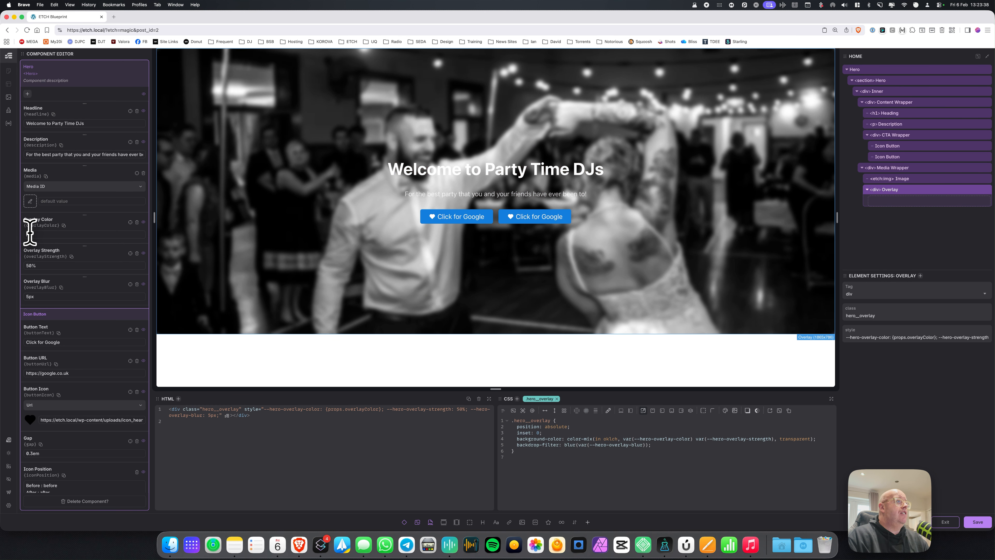
pyautogui.write('black')
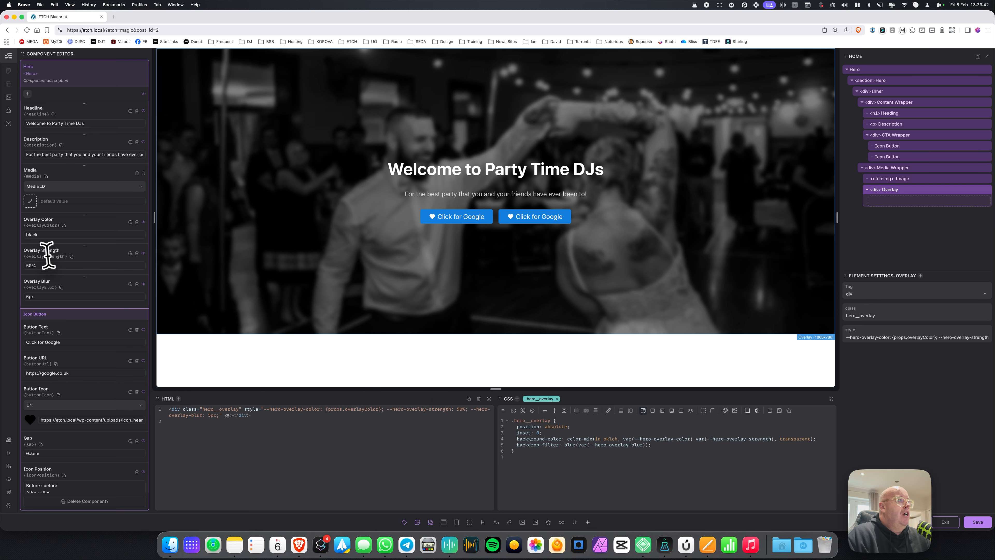
# - Replace the 50% strength and 5px blur with props.overlayStrength and props.overlayBlur
pyautogui.click(72, 256)
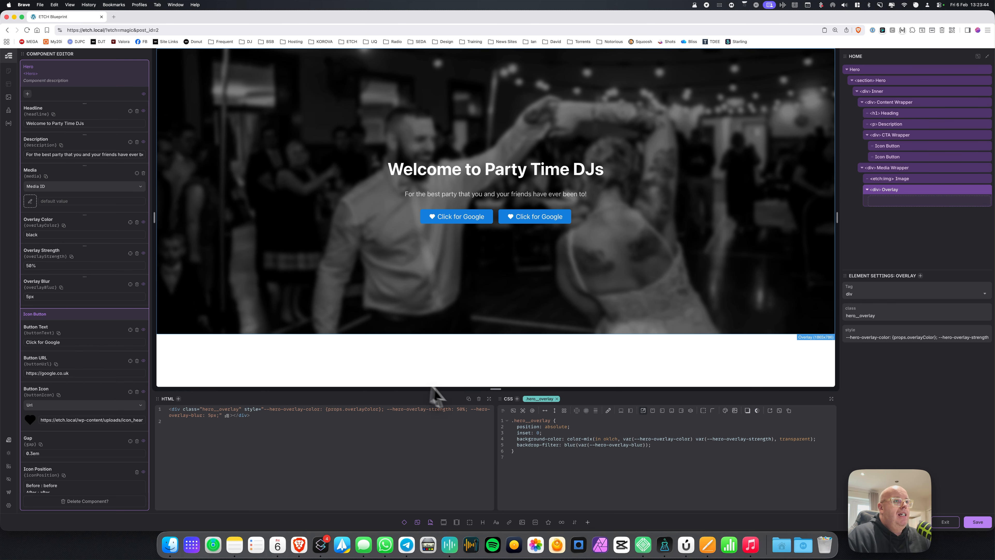
pyautogui.click(464, 409)
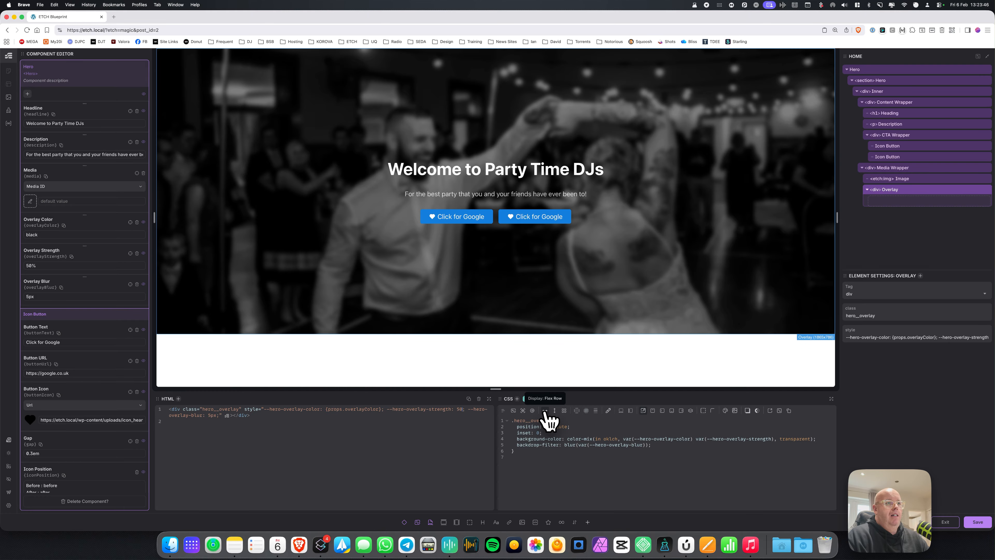
pyautogui.press('BackSpace')
pyautogui.press('BackSpace')
pyautogui.write('{')
pyautogui.press('cmd+v')
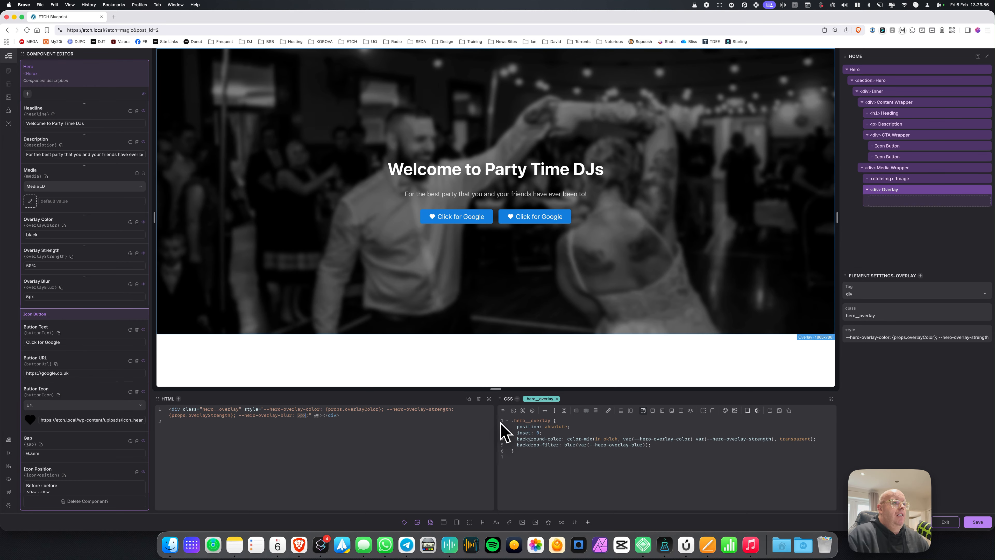
pyautogui.write('{')
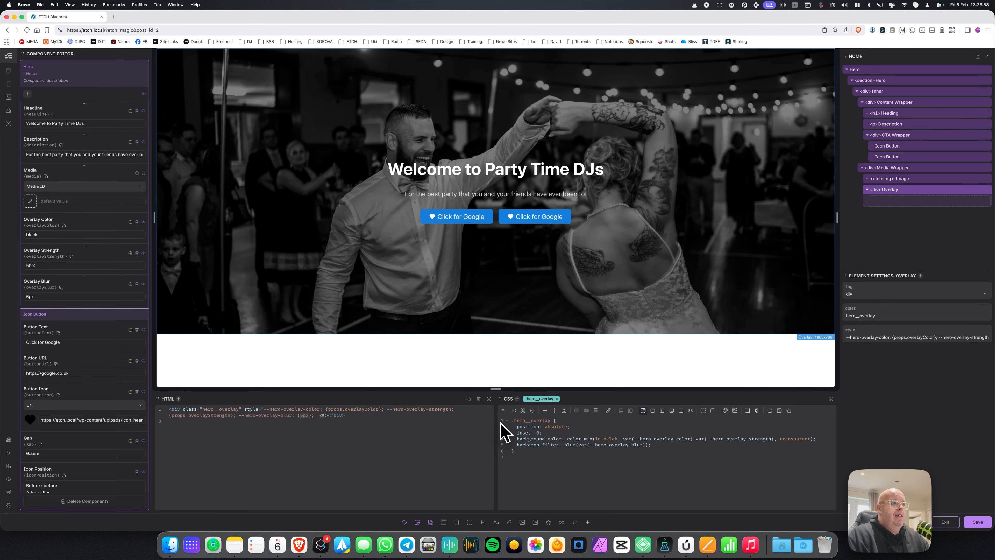
pyautogui.press('super+v')
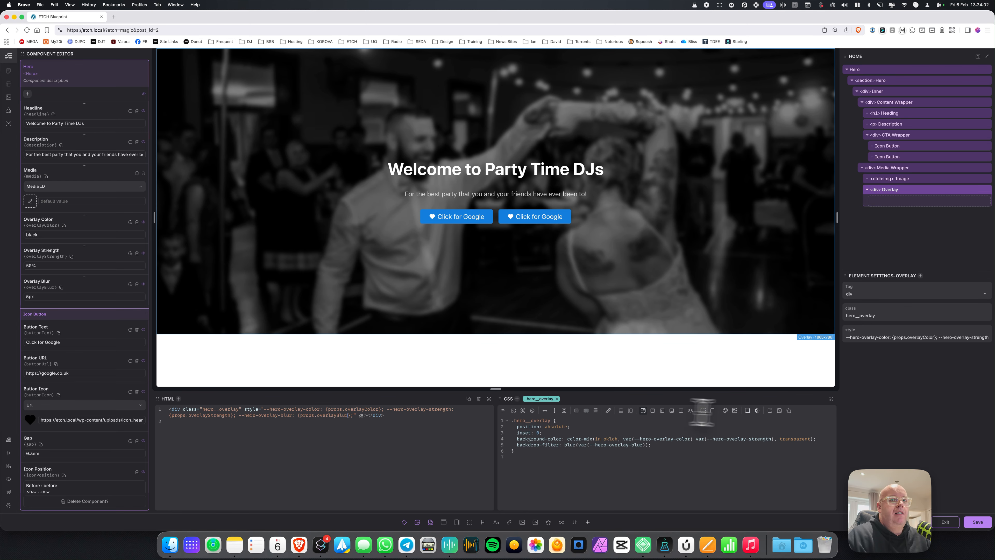
# - Save the component, return to the page, and try red and var(--primary) as Overlay Color
pyautogui.click(986, 525)
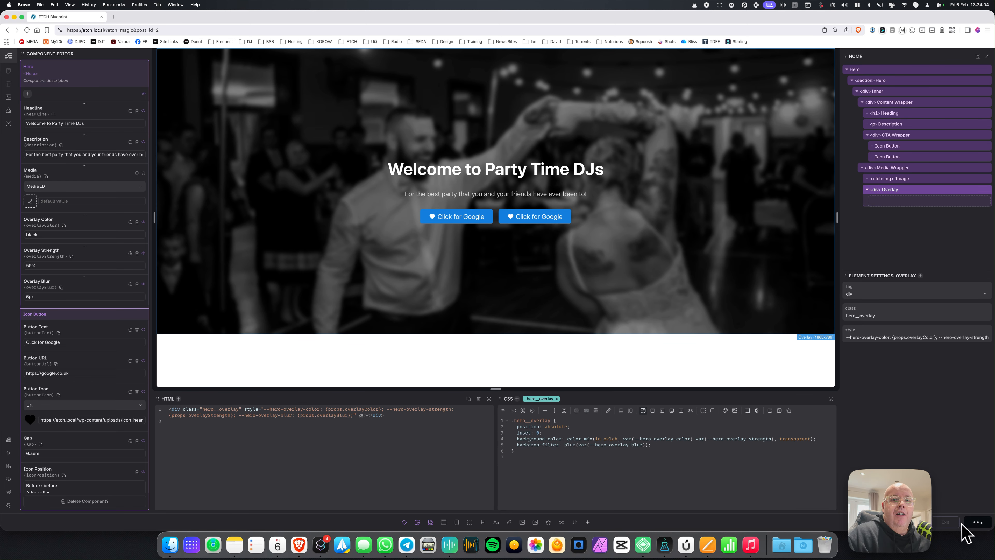
pyautogui.click(946, 522)
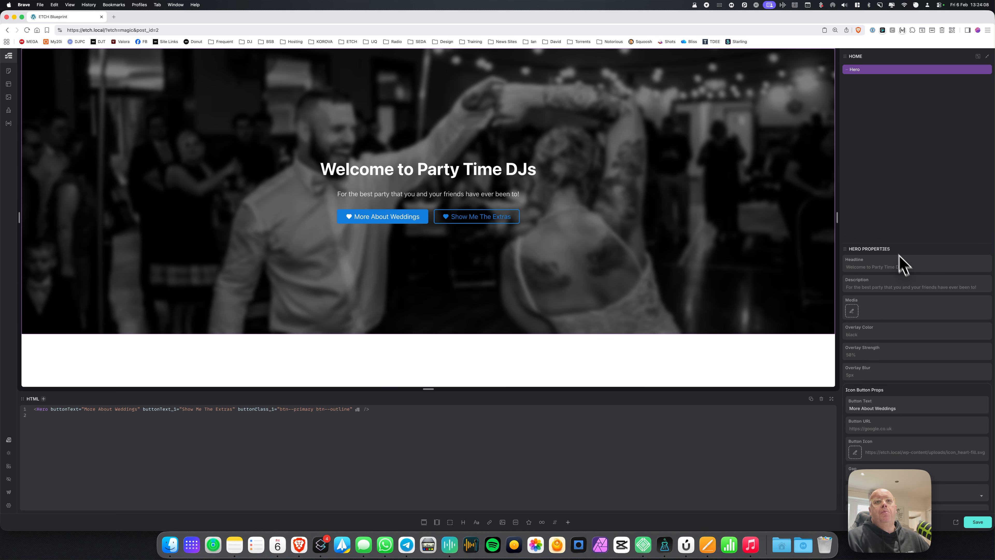
pyautogui.click(862, 335)
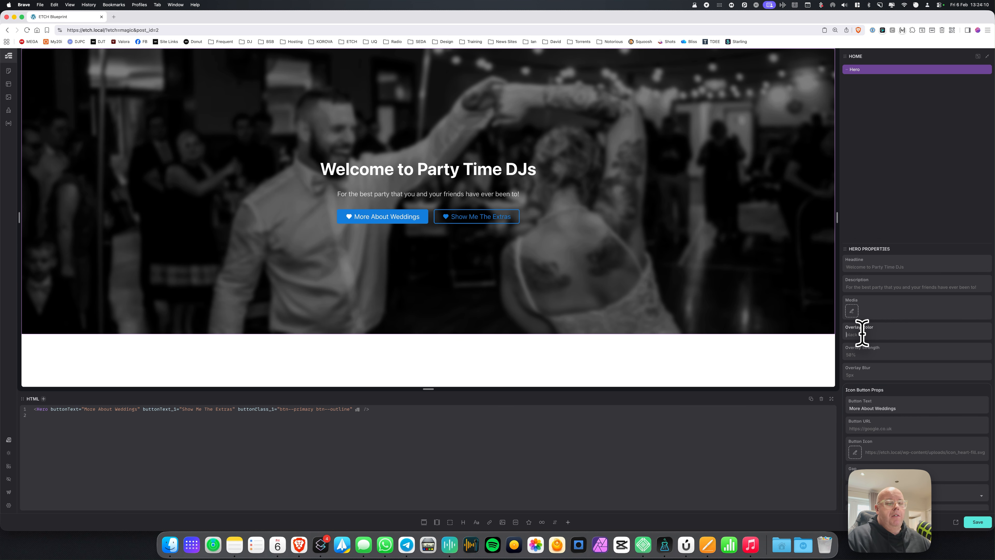
pyautogui.write('red')
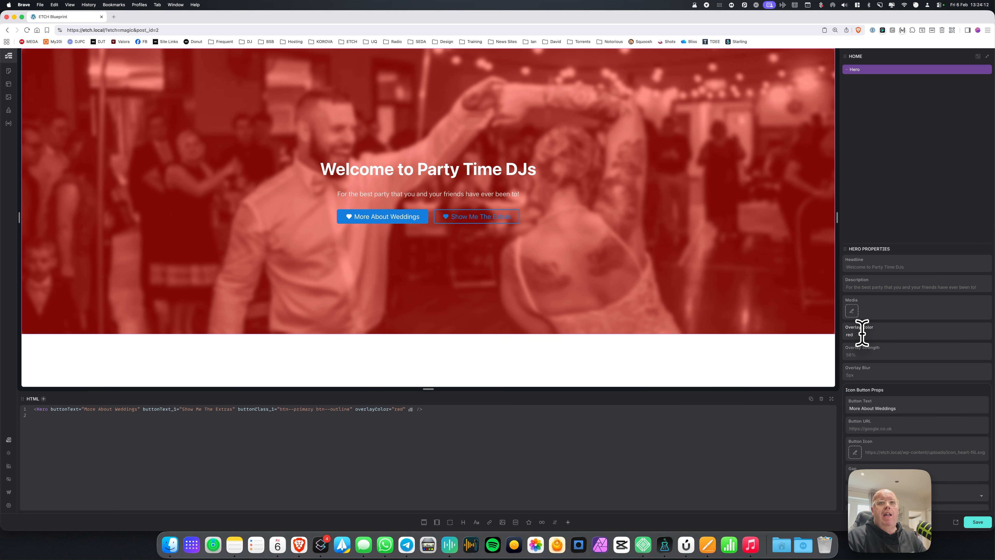
pyautogui.press('BackSpace')
pyautogui.press('BackSpace')
pyautogui.press('BackSpace')
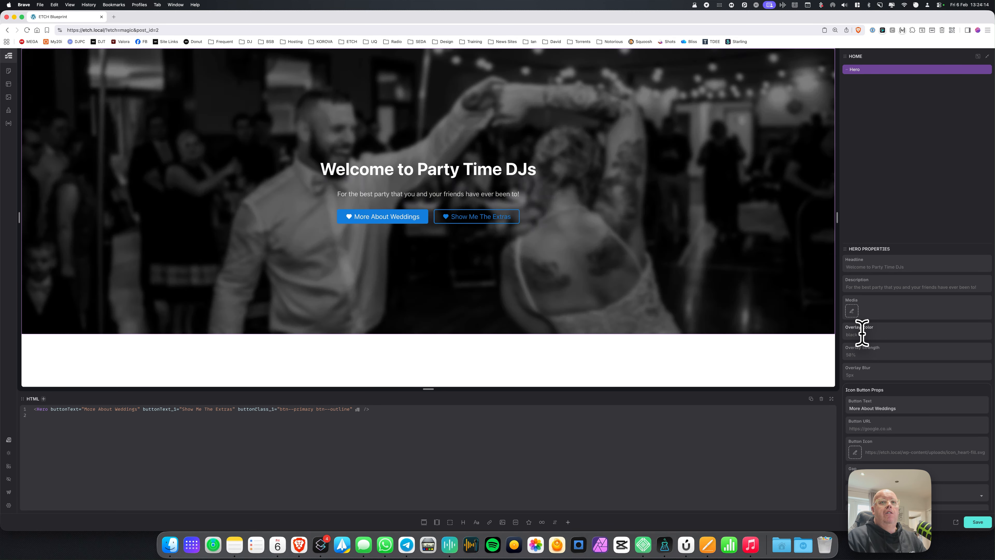
pyautogui.write('var(')
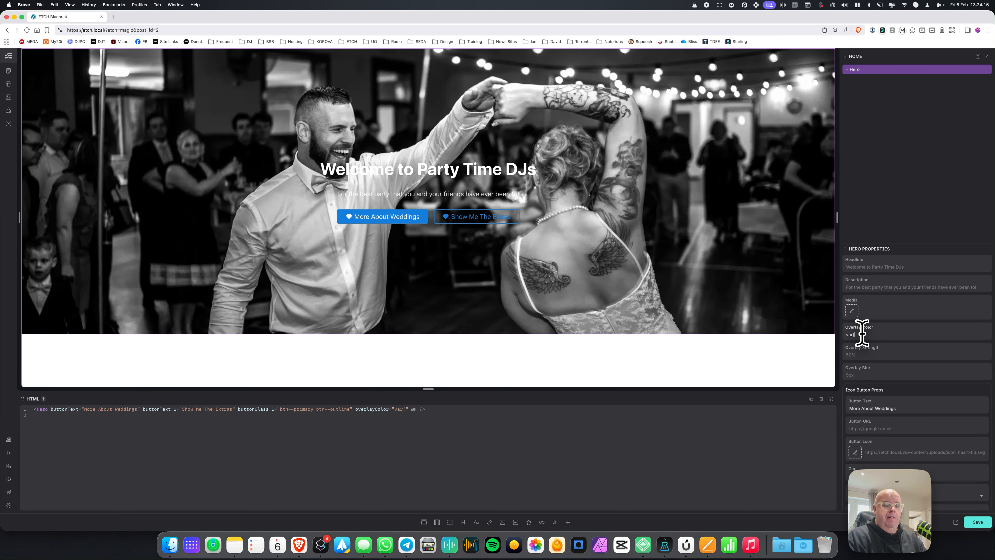
pyautogui.write('--primary)')
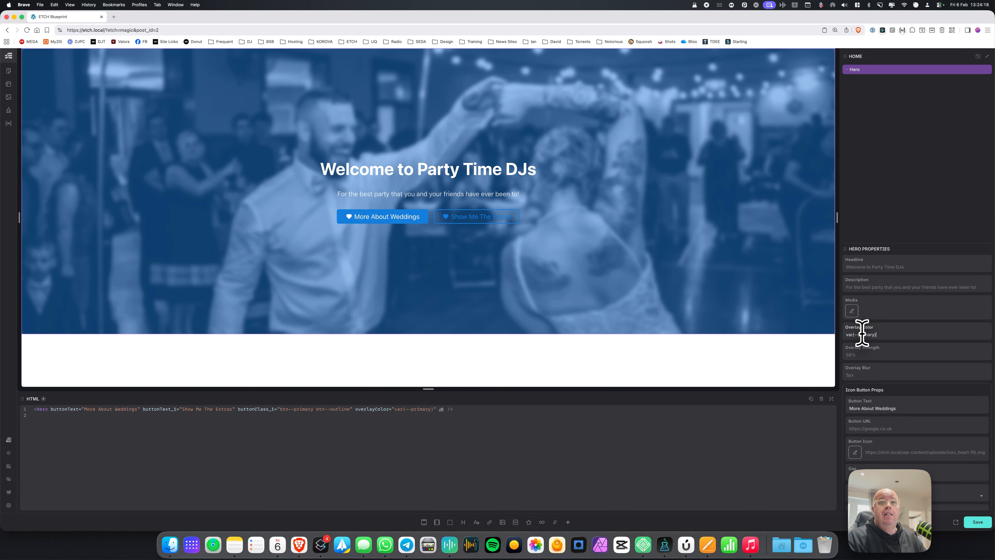
pyautogui.press('super+a')
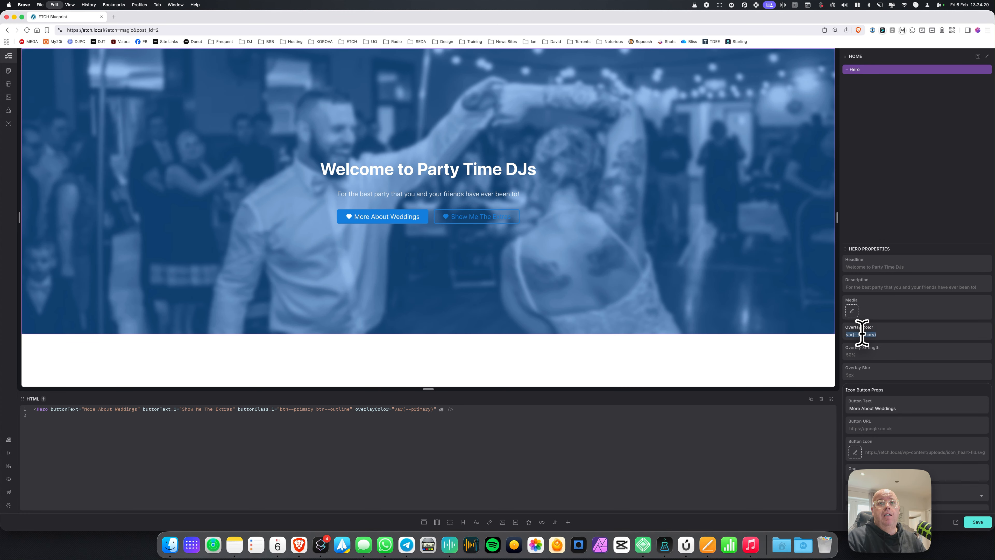
pyautogui.press('BackSpace')
# - Test Overlay Strength at 75% and 25% and Overlay Blur at 20px, then clear them
pyautogui.press('Tab')
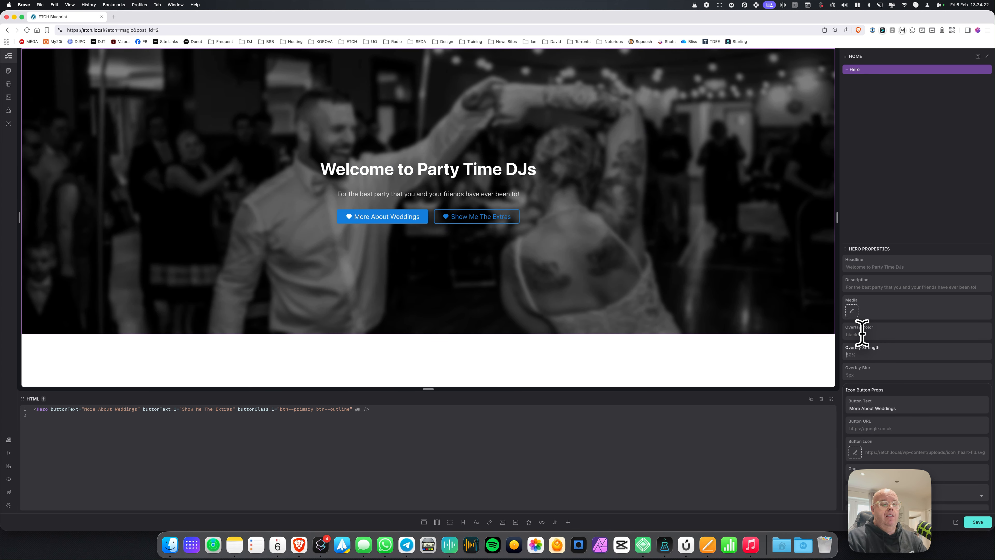
pyautogui.write('75%')
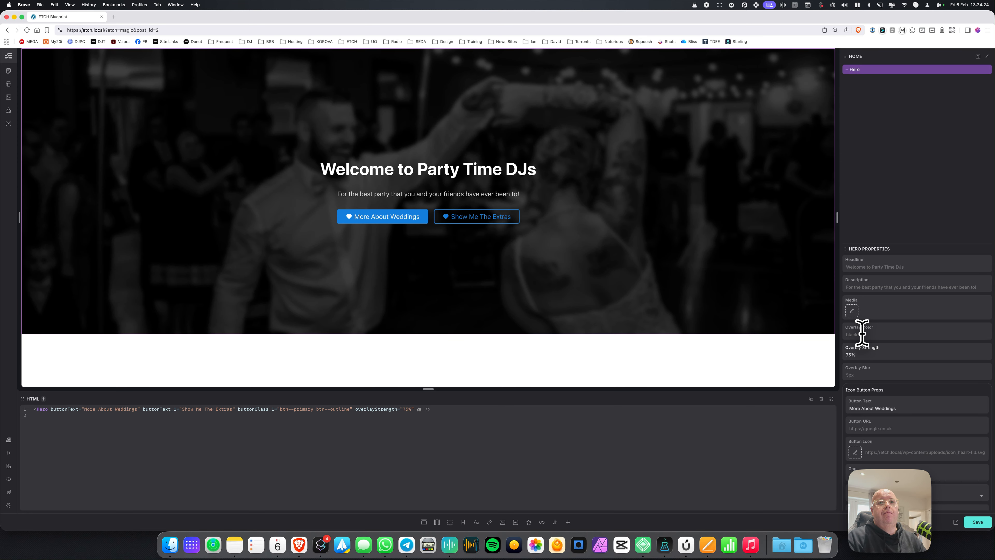
pyautogui.press('Tab')
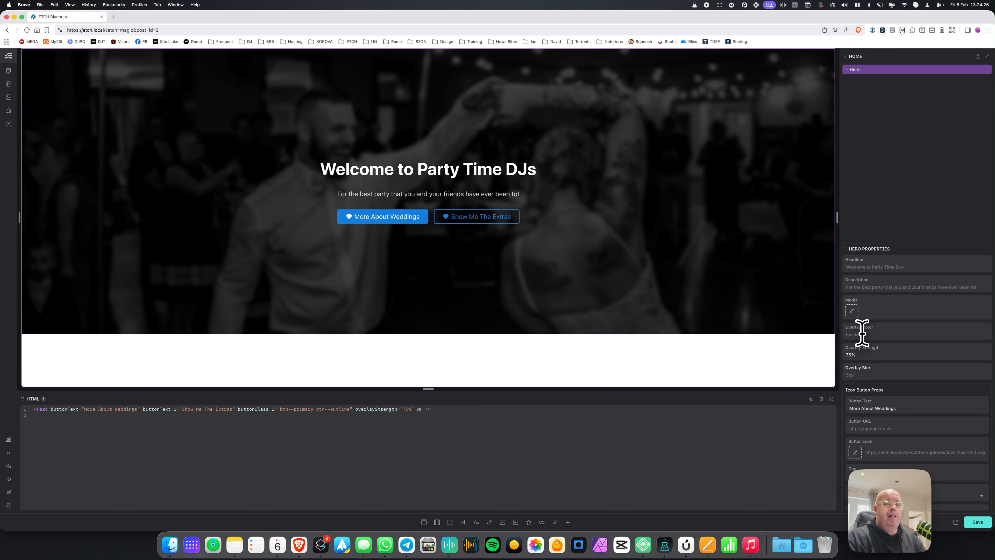
pyautogui.write('20px')
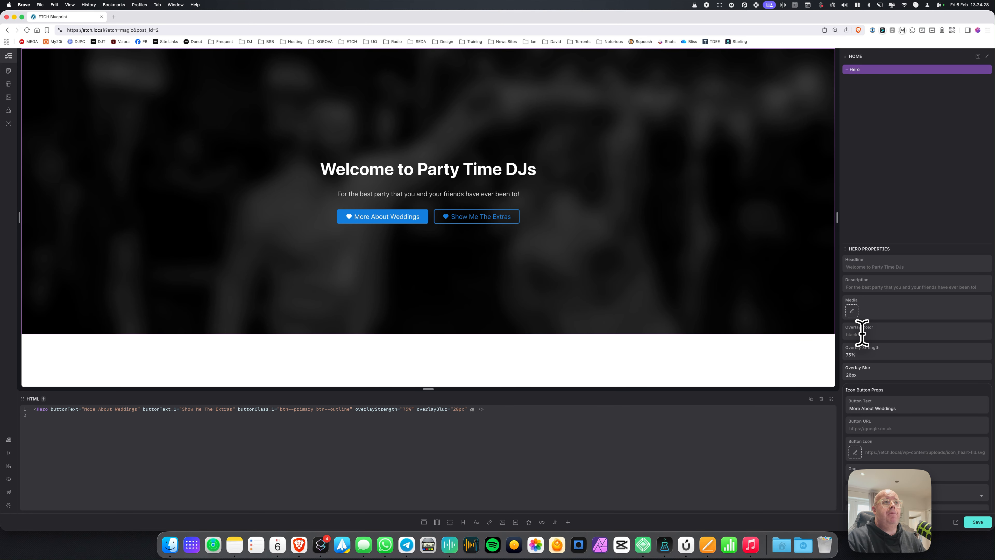
pyautogui.hotkey('shift', 'Tab')
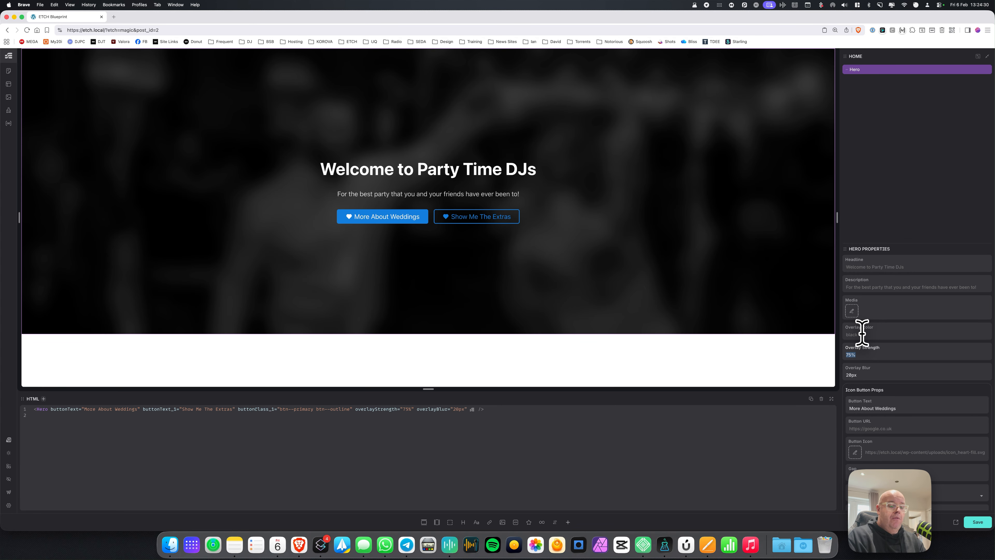
pyautogui.write('25%')
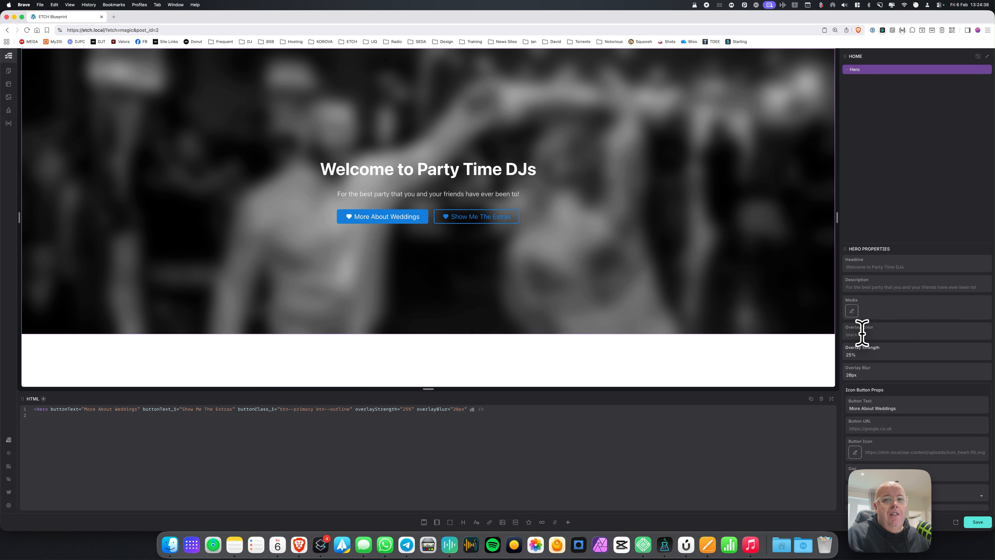
pyautogui.moveTo(860, 375); pyautogui.dragTo(839, 375)
pyautogui.press('BackSpace')
pyautogui.moveTo(858, 354); pyautogui.dragTo(837, 354)
pyautogui.press('BackSpace')
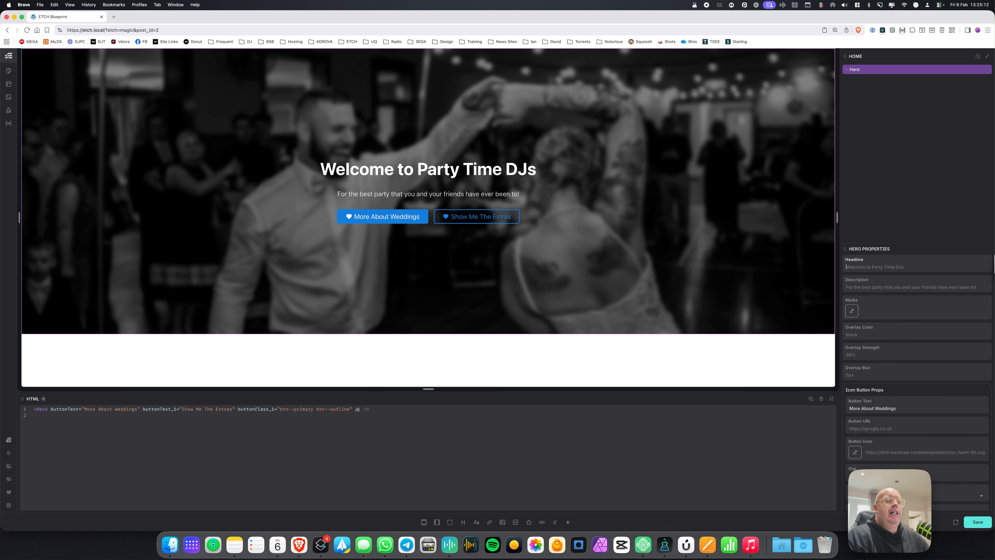
# - Retype the Headline as 'This is what all weddings should look like'
pyautogui.write('We')
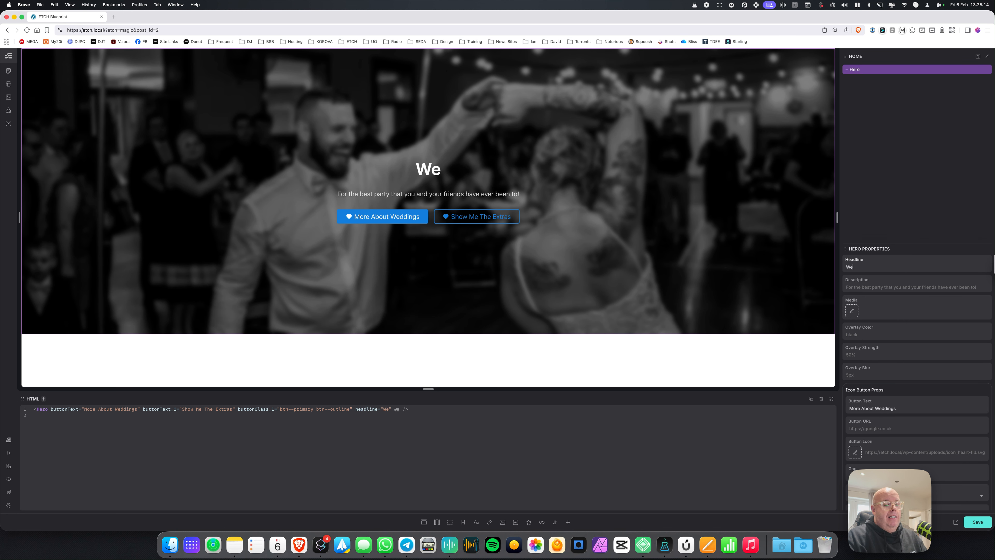
pyautogui.write('dding DJ in ')
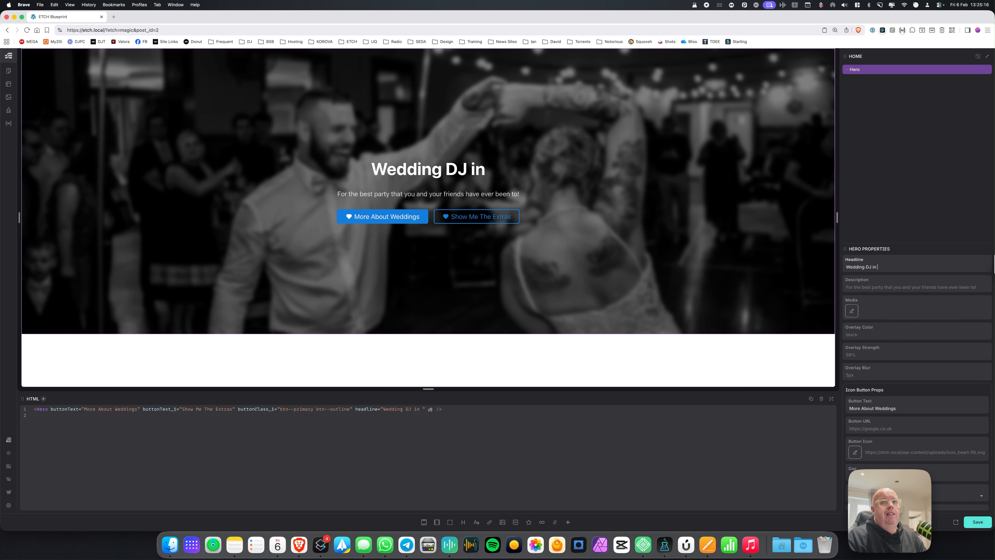
pyautogui.write('Oklahoma')
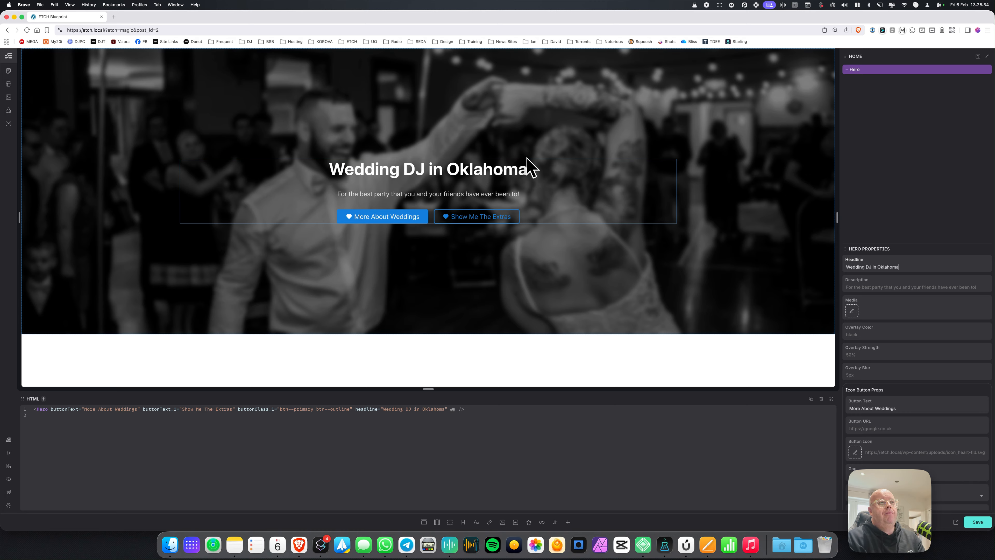
pyautogui.press('super+a')
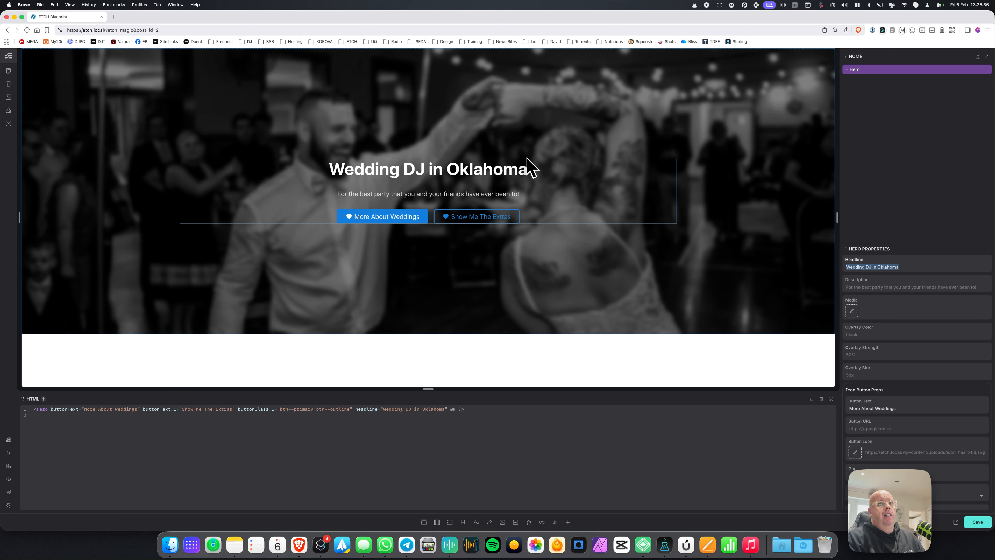
pyautogui.write('For')
pyautogui.press('BackSpace')
pyautogui.press('BackSpace')
pyautogui.press('BackSpace')
pyautogui.press('BackSpace')
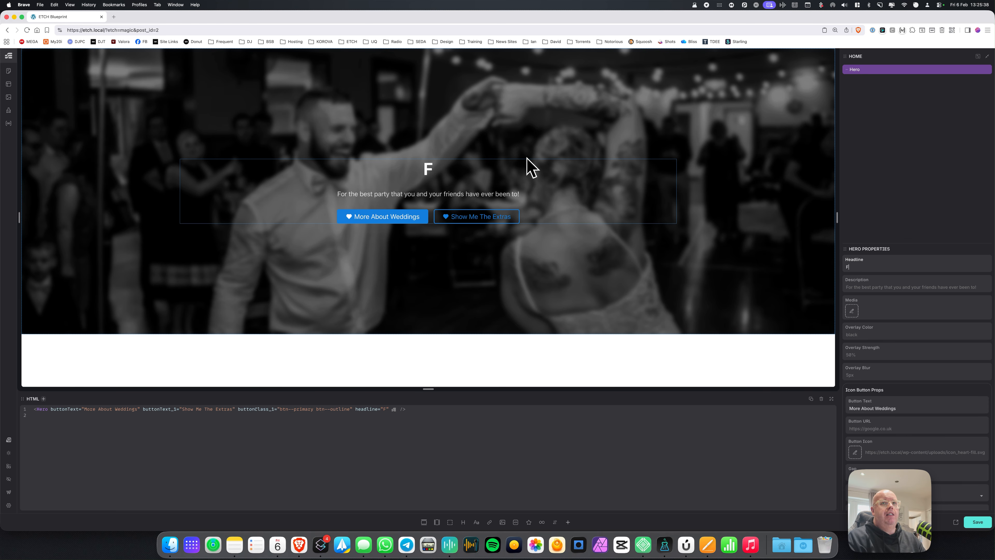
pyautogui.write('Welcome to Party Time DJs')
pyautogui.write('This is what y')
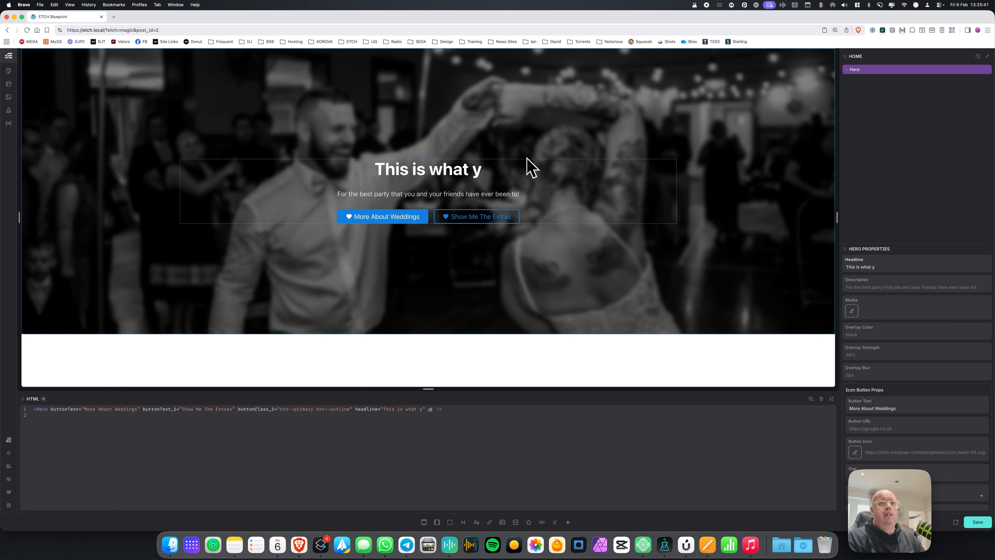
pyautogui.press('BackSpace')
pyautogui.write('al')
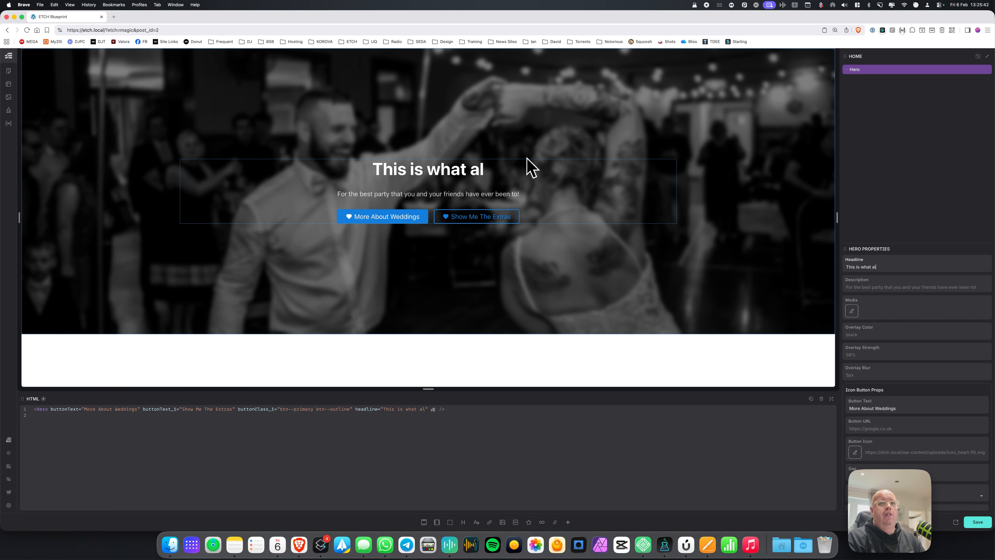
pyautogui.write('l weddings should look like')
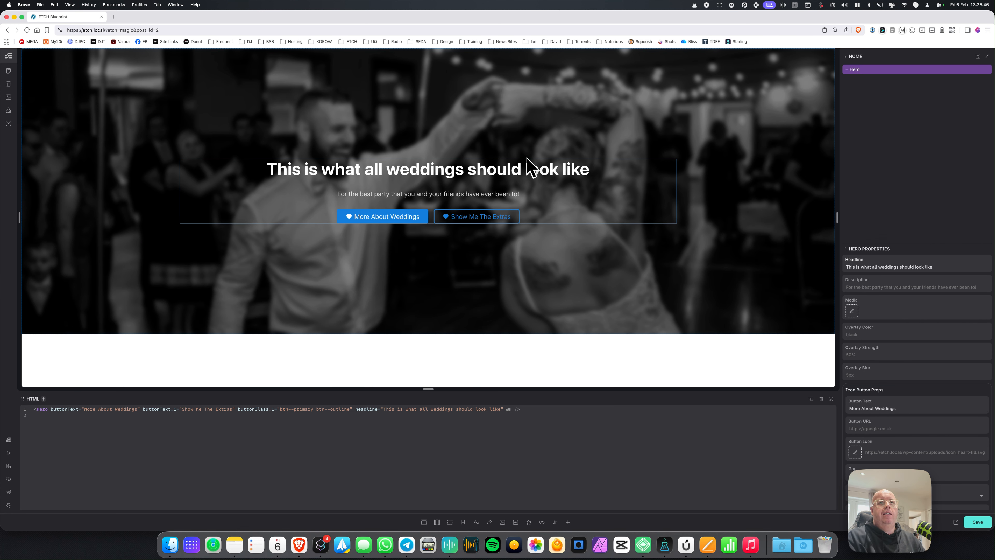
# - Set Overlay Blur to 2px and open the media library for the background
pyautogui.click(857, 374)
pyautogui.write('2px')
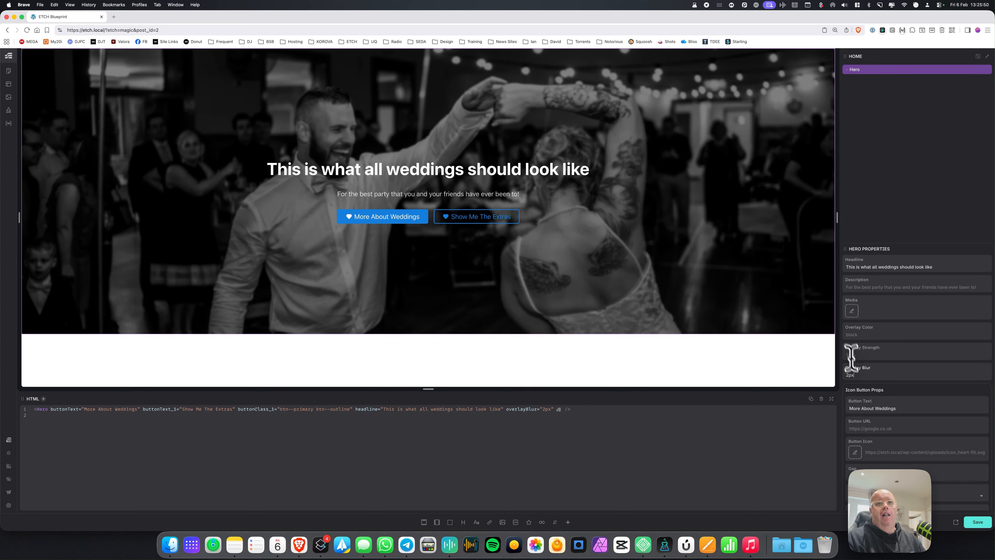
pyautogui.click(852, 311)
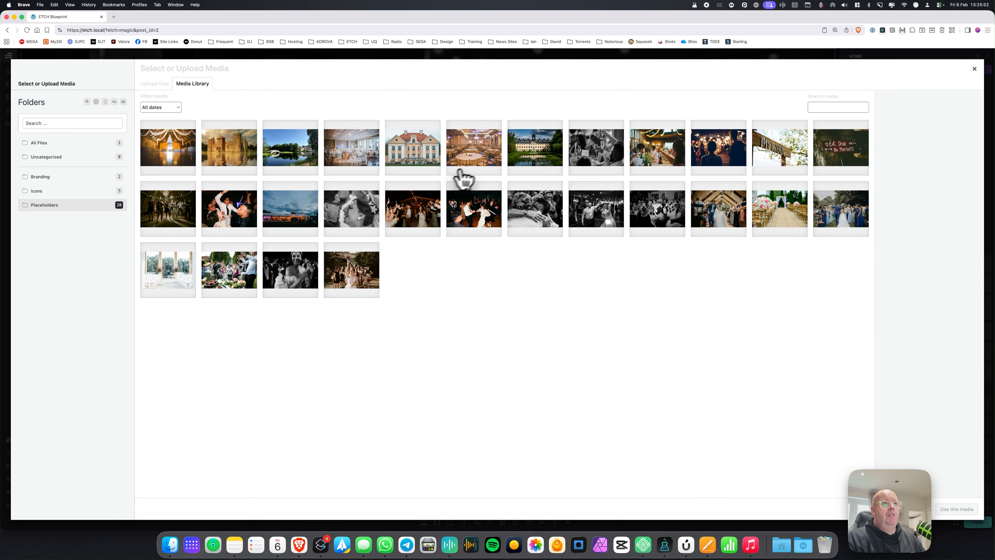
# - Use media 38 as the Hero background, delete the custom headline so the default returns, and save
pyautogui.click(662, 222)
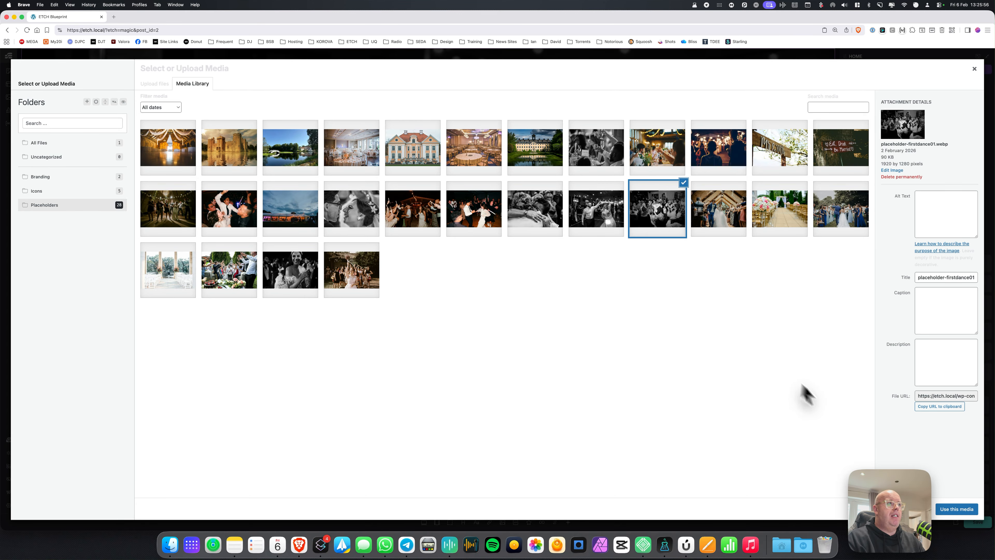
pyautogui.click(956, 509)
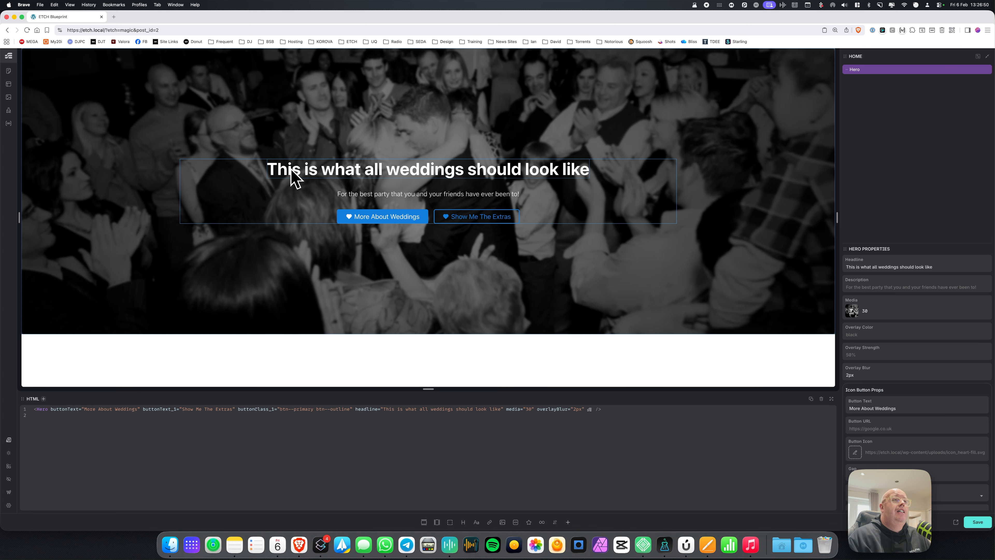
pyautogui.tripleClick(948, 266)
pyautogui.press('BackSpace')
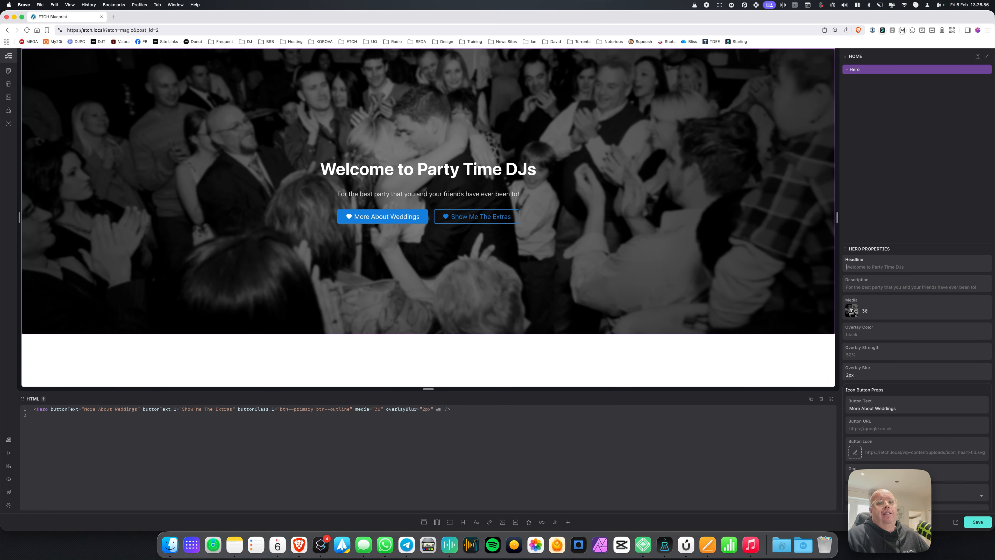
pyautogui.click(977, 523)
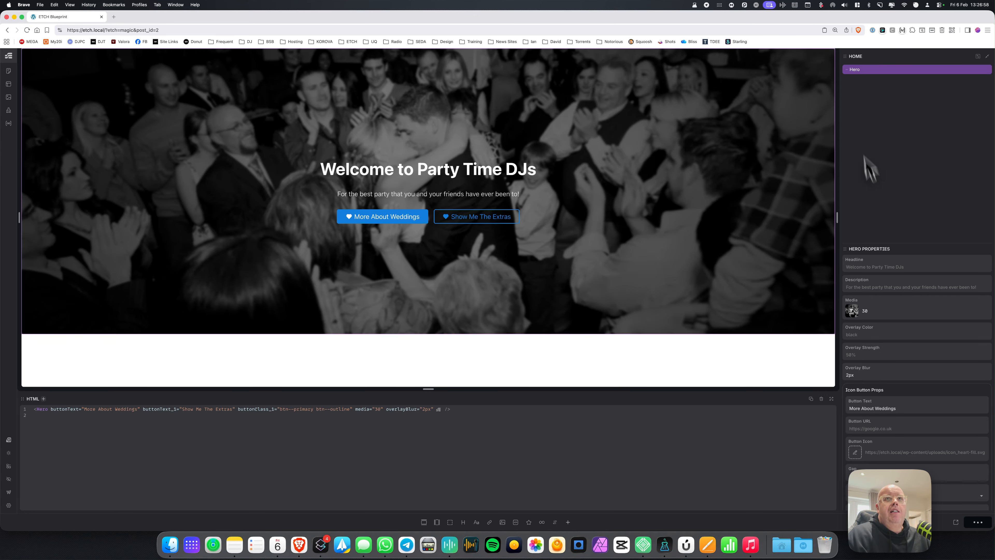
# - Open the Hero component for editing and change its Heading element's tag from h1 to p
pyautogui.rightClick(877, 71)
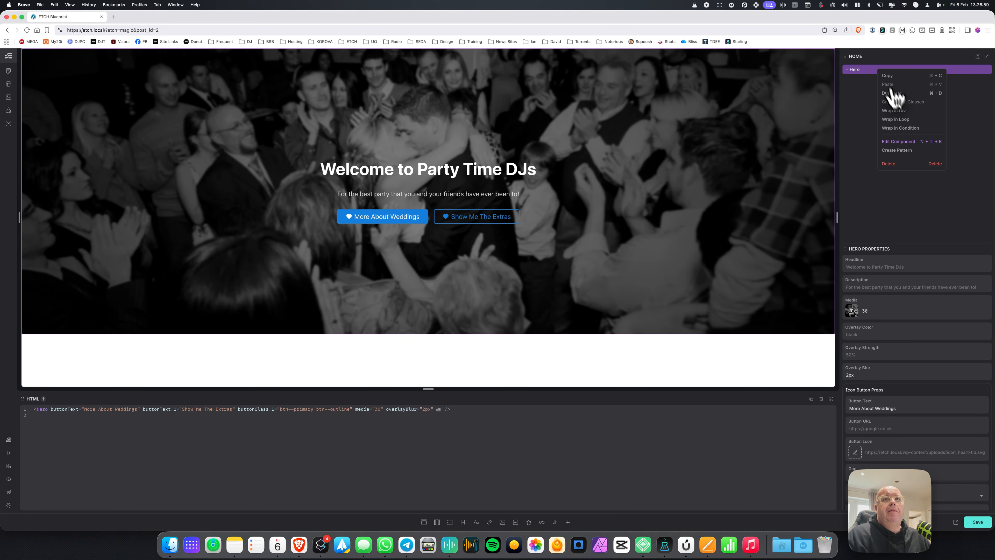
pyautogui.click(907, 142)
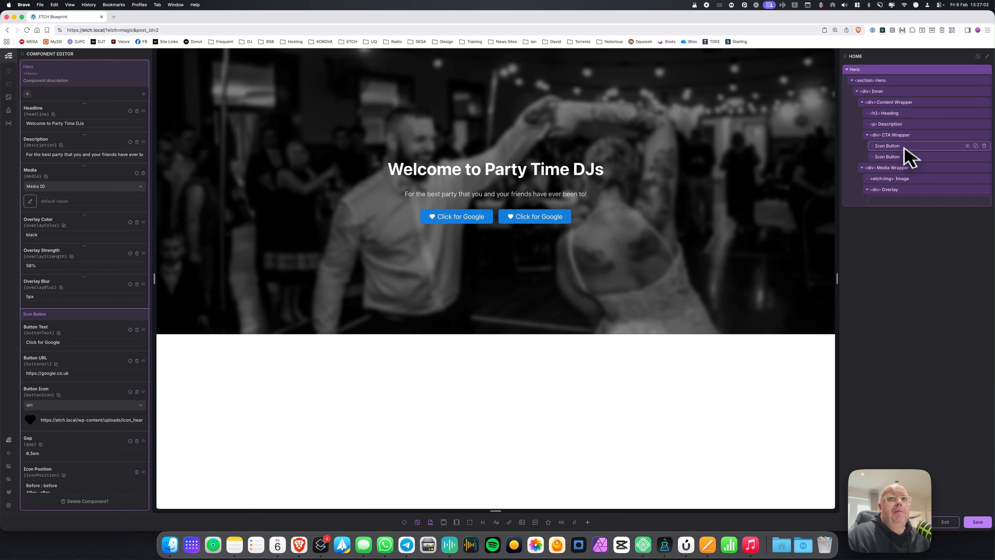
pyautogui.click(896, 114)
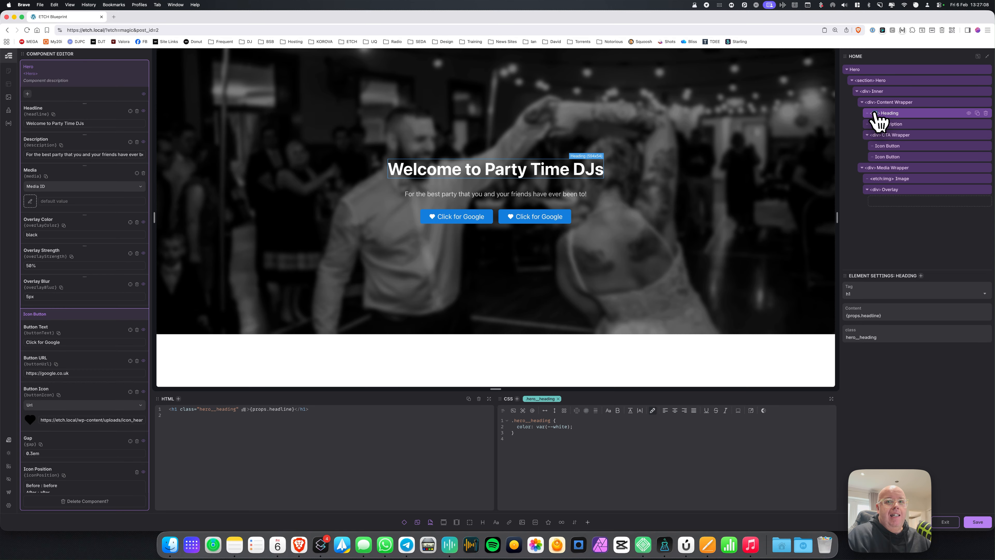
pyautogui.write('p')
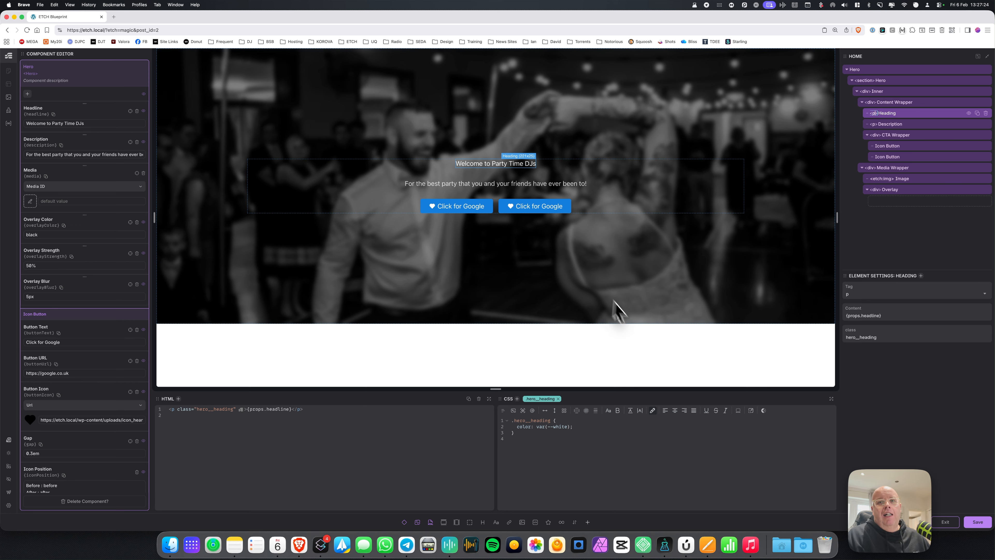
# - Add font-size: var(--h1) to the hero__heading rule
pyautogui.click(563, 418)
pyautogui.press('Return')
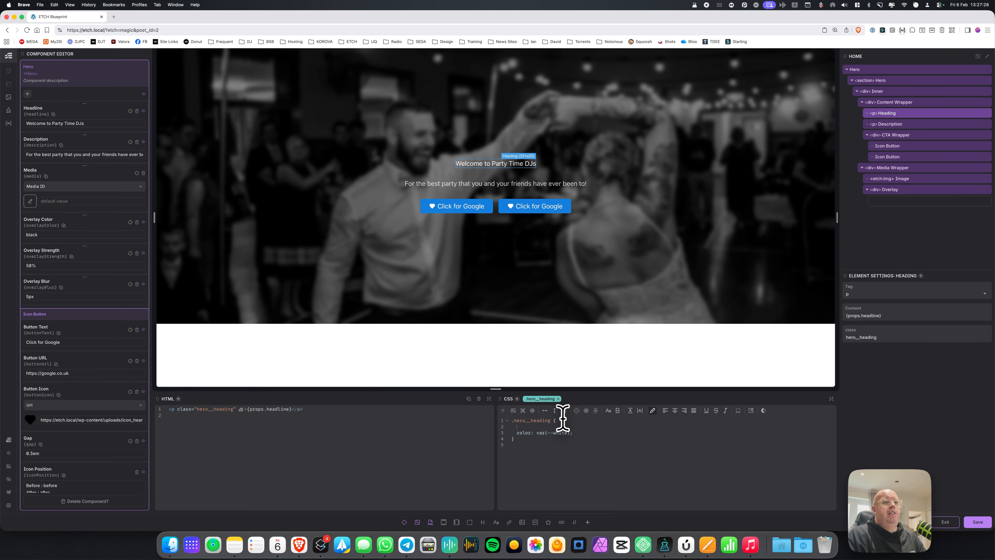
pyautogui.write('nt-s')
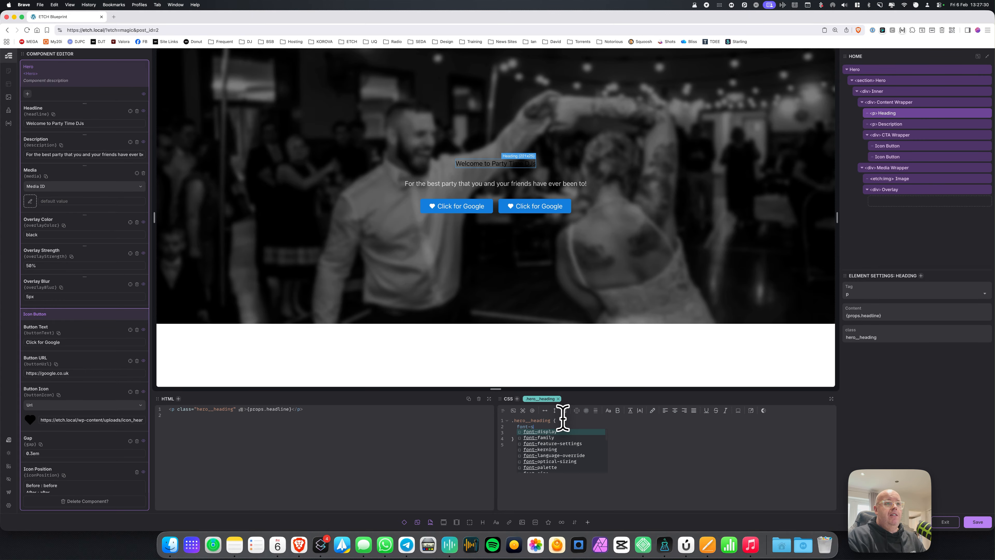
pyautogui.write('ize: --h1')
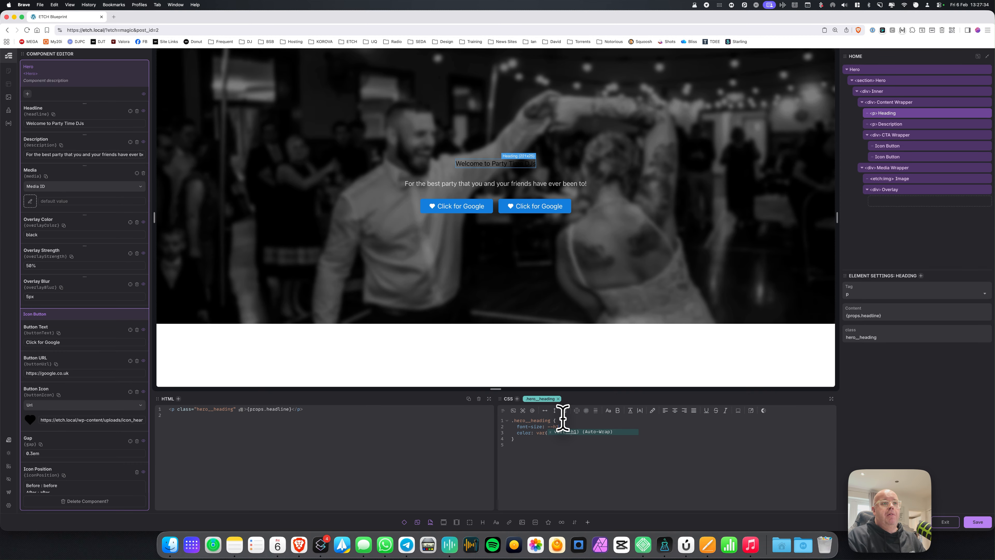
pyautogui.press('Return')
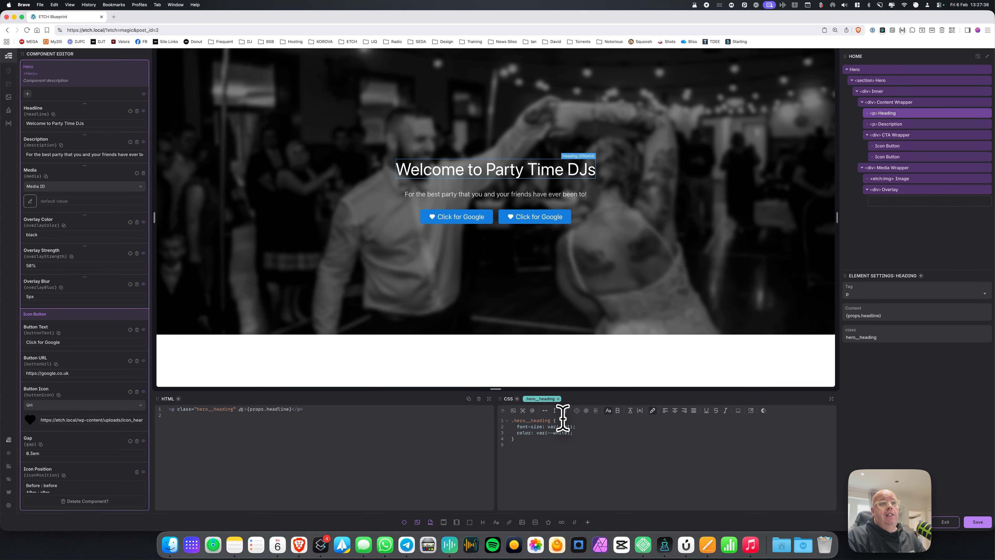
pyautogui.press('Return')
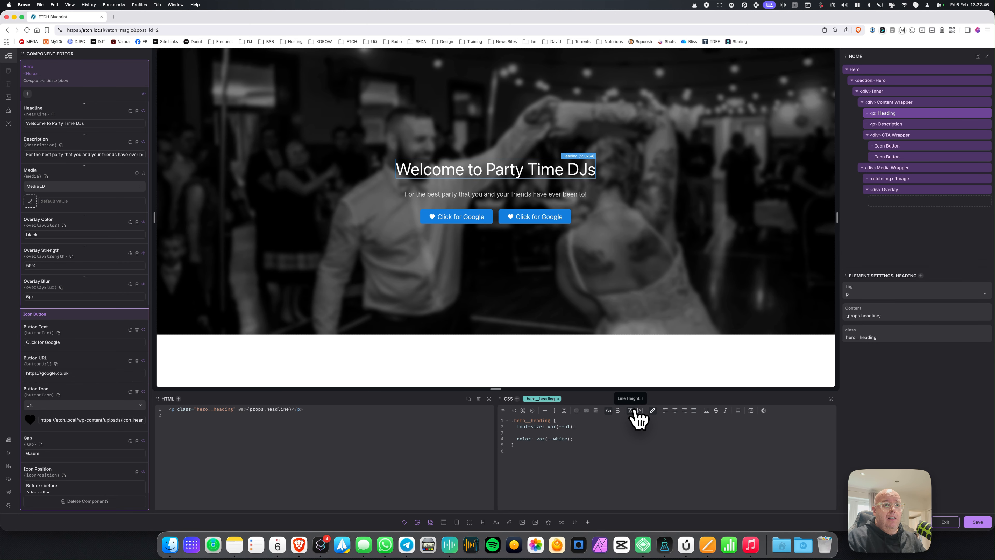
# - Add Heading Font Weight and Heading Line Height, moving both lines up under font-size
pyautogui.click(618, 411)
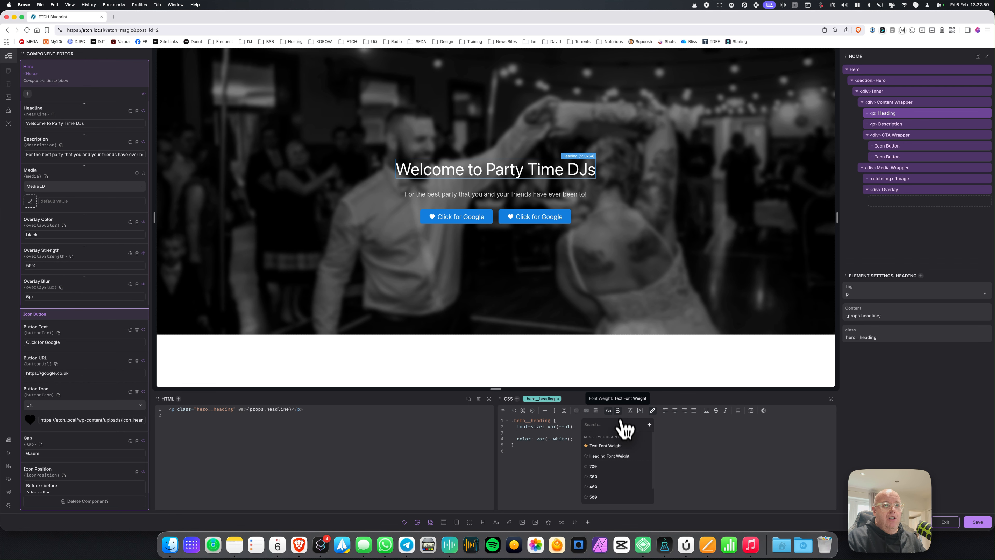
pyautogui.click(627, 456)
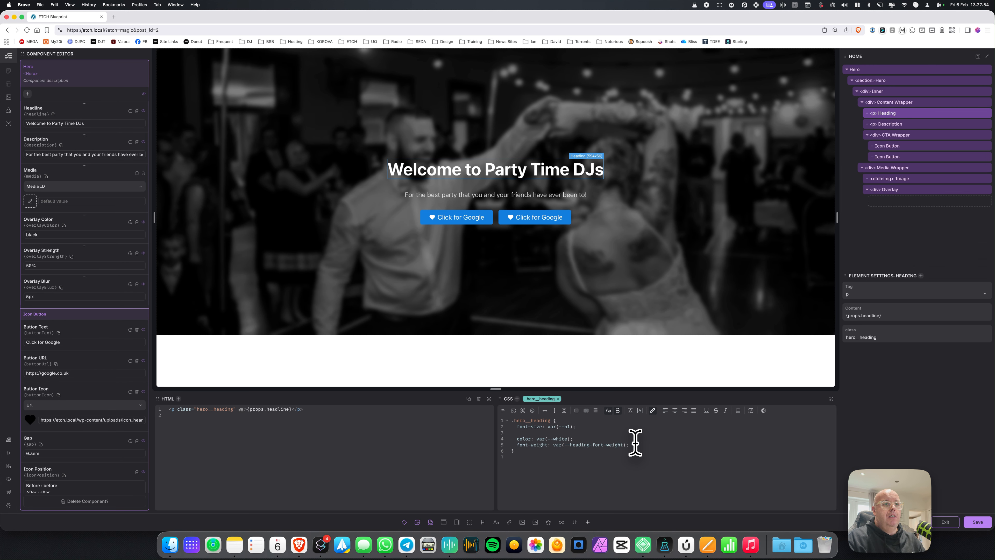
pyautogui.moveTo(630, 445); pyautogui.dragTo(497, 451)
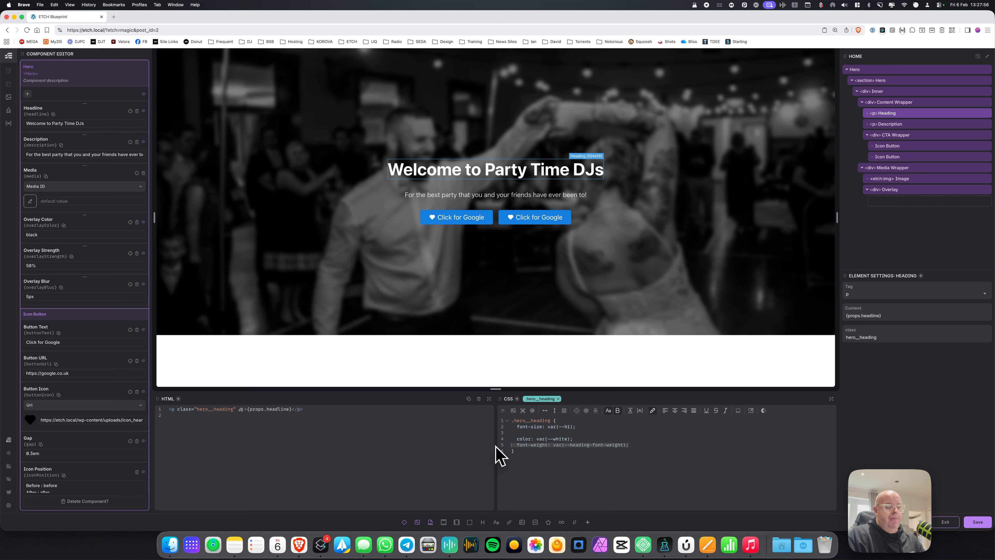
pyautogui.hotkey('alt', 'Up')
pyautogui.hotkey('alt', 'Up')
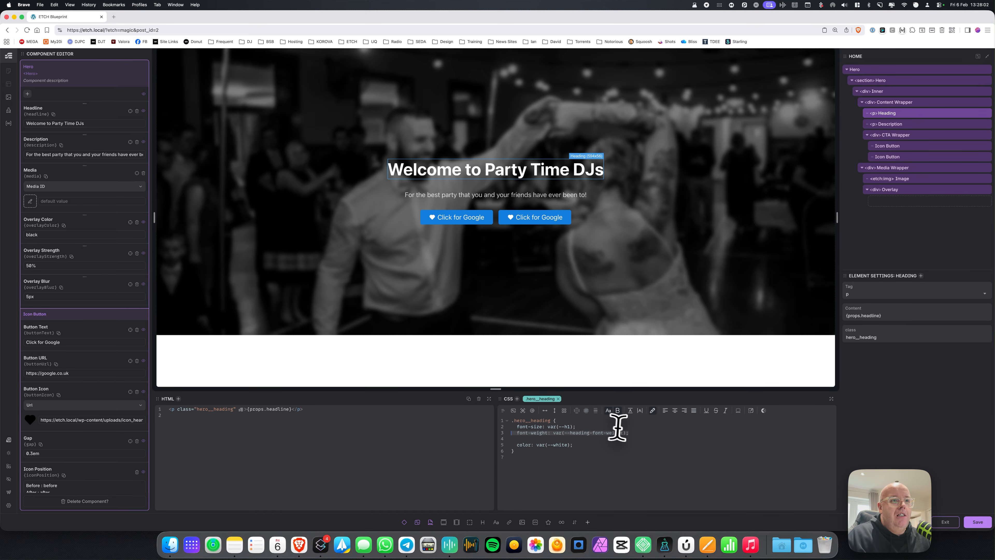
pyautogui.click(631, 410)
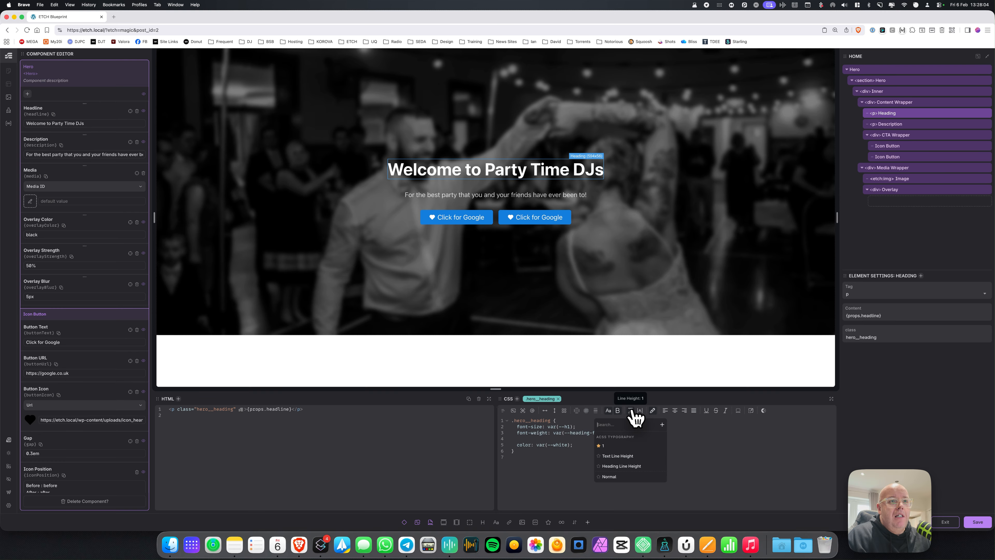
pyautogui.click(622, 466)
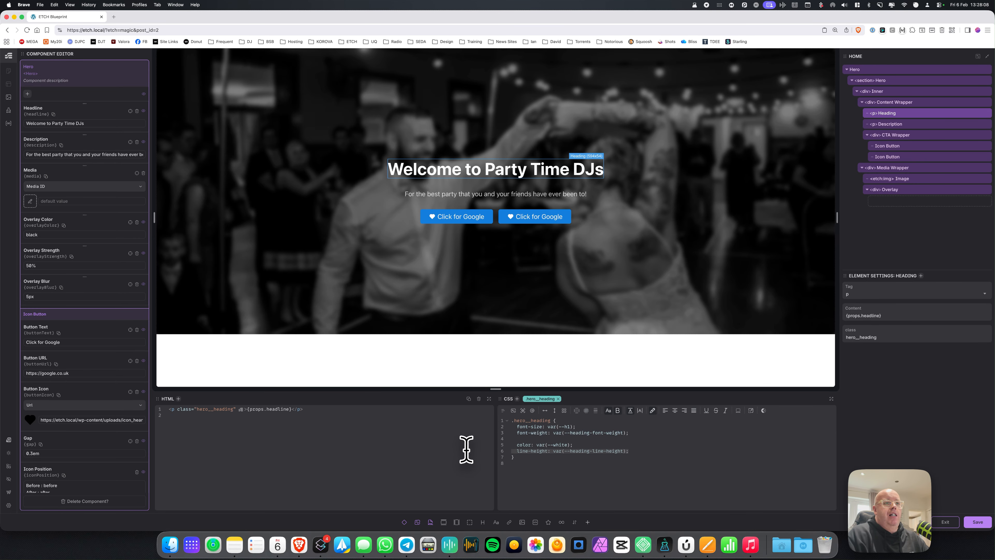
pyautogui.hotkey('alt', 'Up')
pyautogui.hotkey('alt', 'Up')
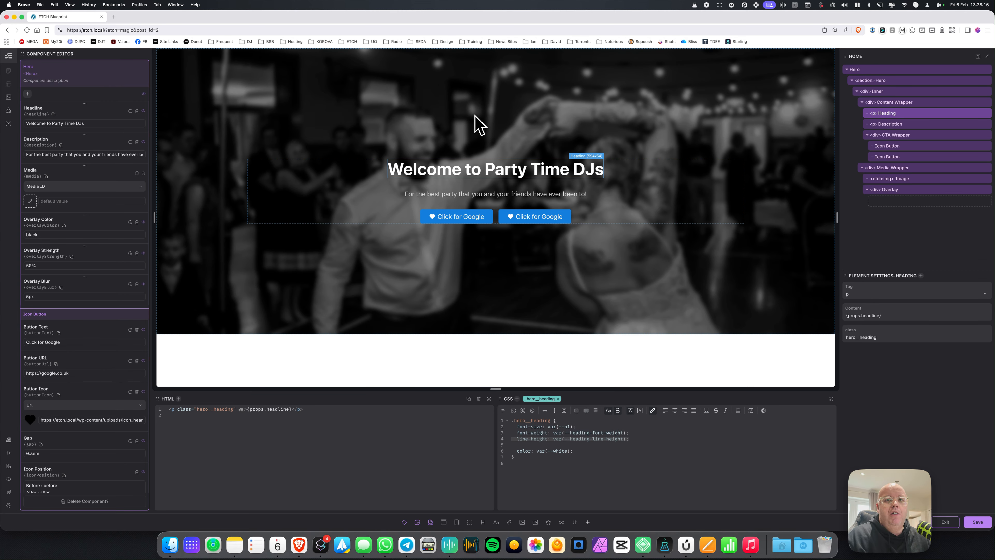
# - Select the Content Wrapper layer and save the Hero component changes
pyautogui.click(896, 103)
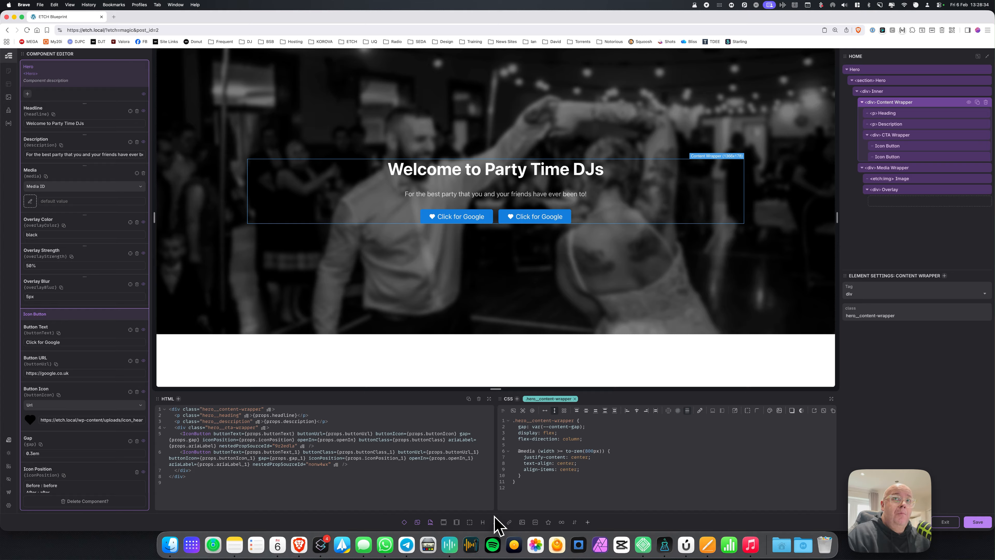
pyautogui.click(977, 521)
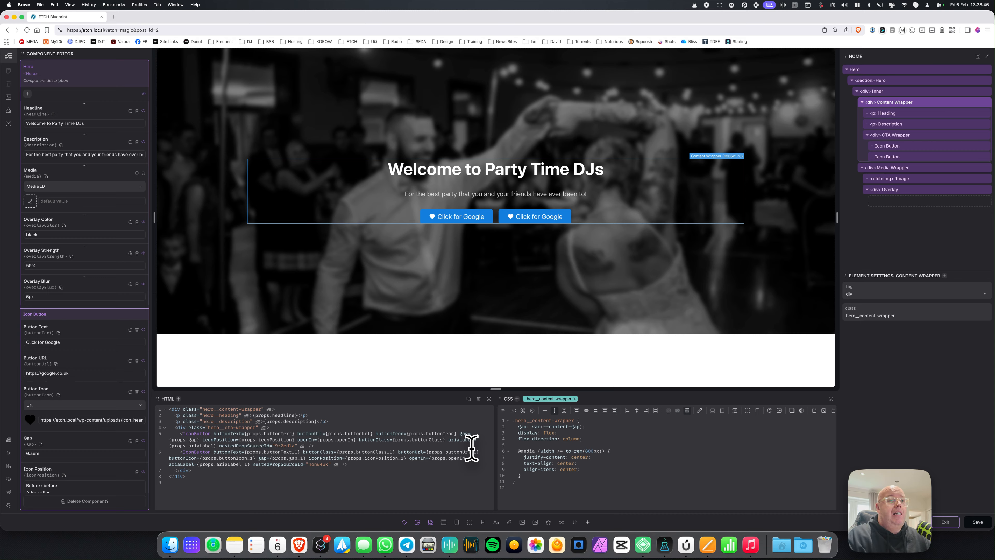
# - Add a dynamic element above the heading, fill it with a text paragraph, and name it SEO Heading
pyautogui.click(419, 522)
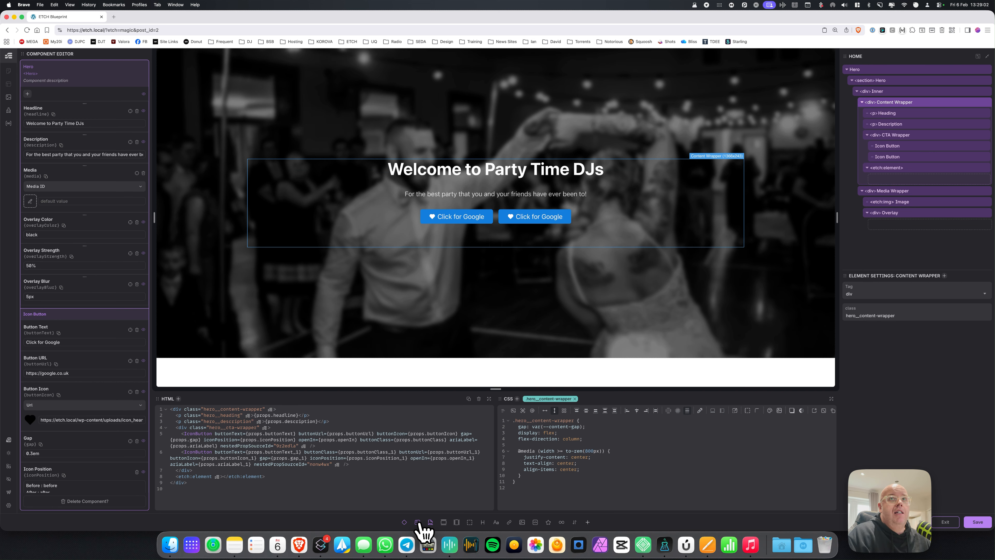
pyautogui.moveTo(897, 171); pyautogui.dragTo(899, 116)
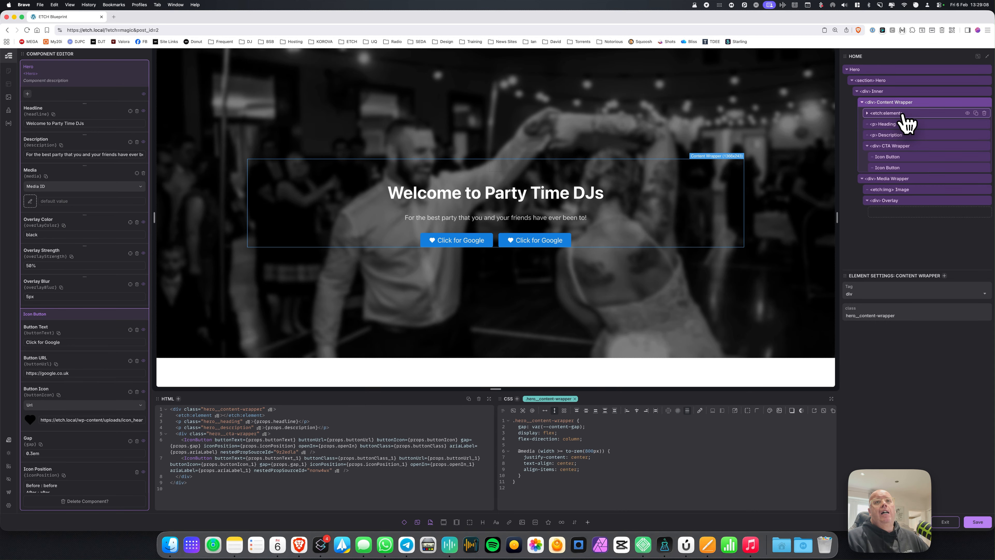
pyautogui.click(867, 114)
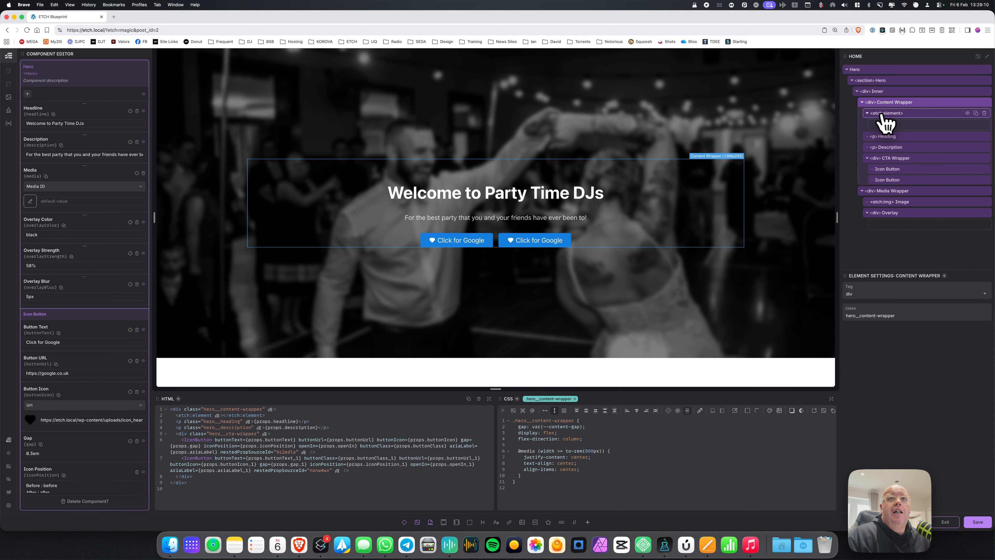
pyautogui.click(886, 114)
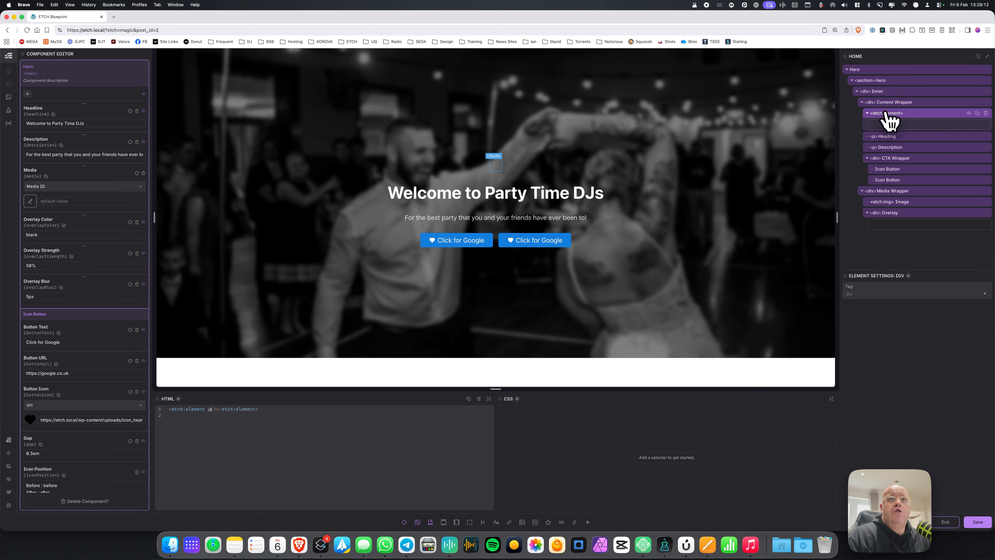
pyautogui.click(495, 521)
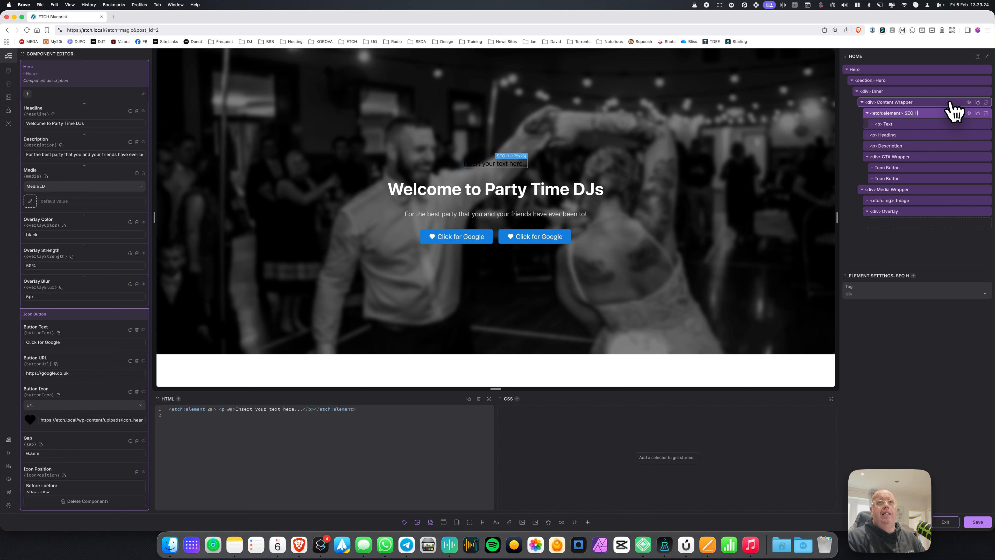
pyautogui.write('ding')
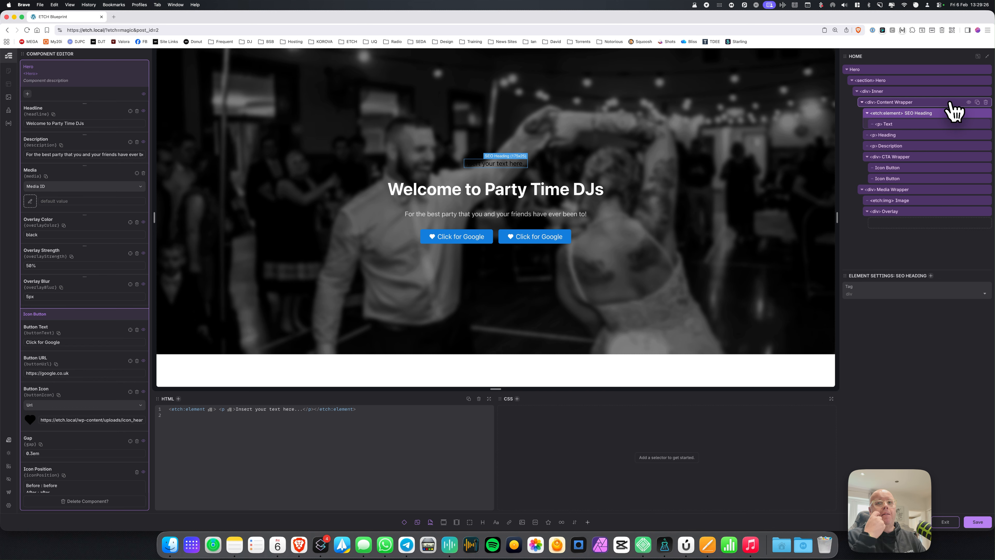
# - Replace the paragraph's placeholder text with 'Wedding DJ in Oklahoma', correcting a typo
pyautogui.click(892, 126)
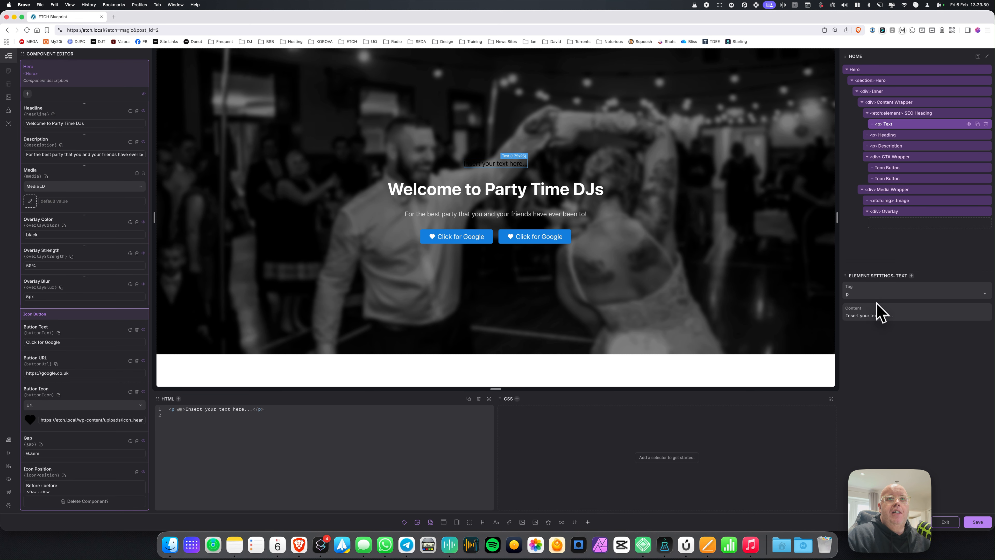
pyautogui.moveTo(908, 319); pyautogui.dragTo(833, 314)
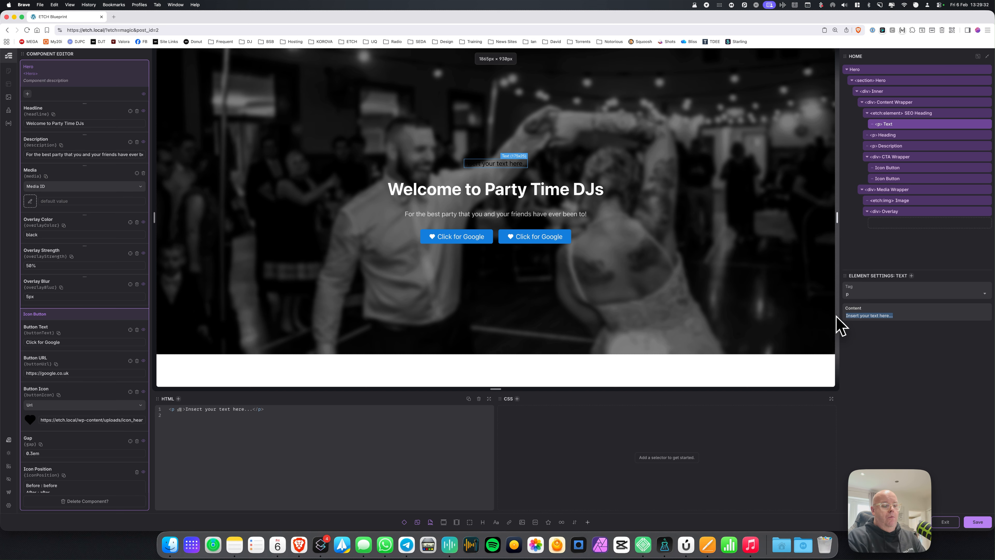
pyautogui.write('Wedding DFJ i')
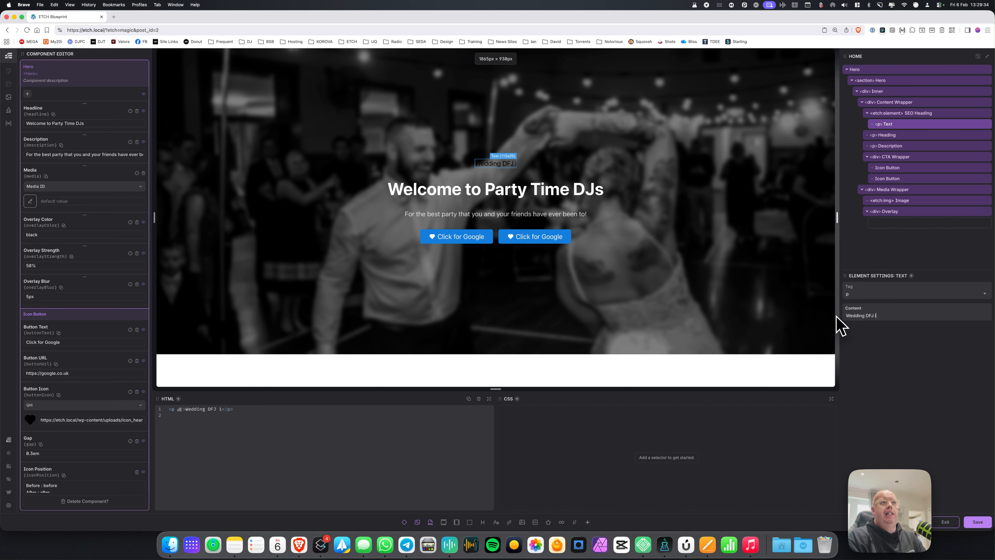
pyautogui.write('n O')
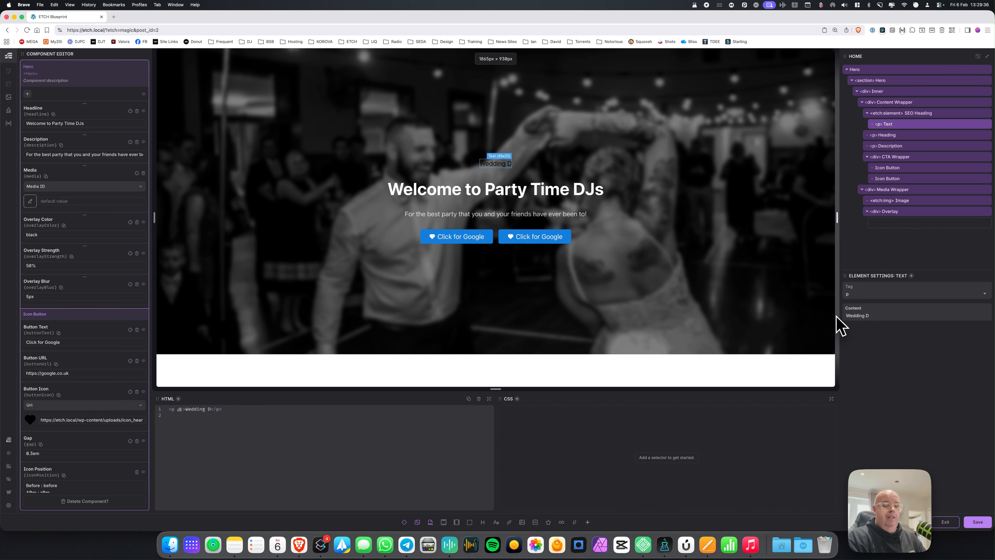
pyautogui.write('klakho,')
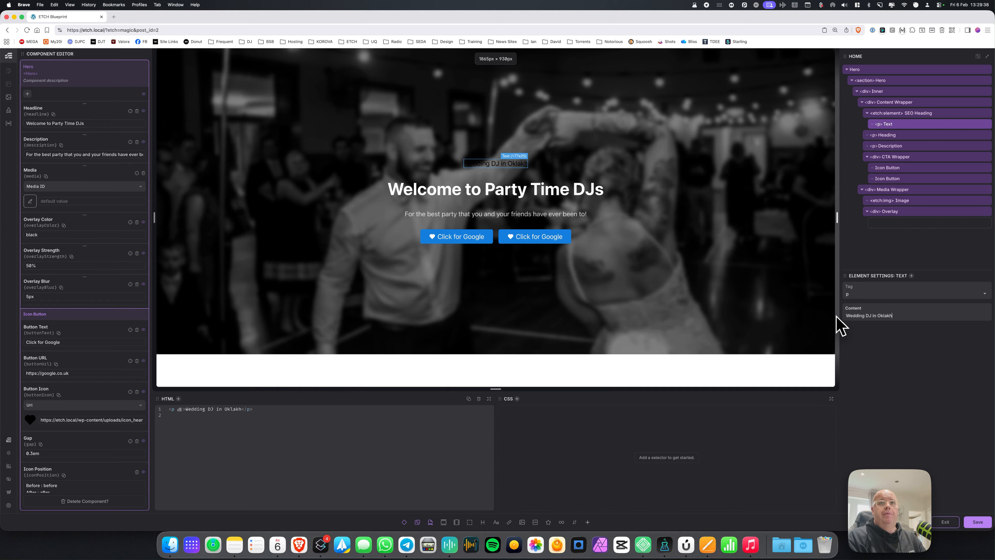
pyautogui.press('BackSpace')
pyautogui.press('BackSpace')
pyautogui.press('BackSpace')
pyautogui.press('BackSpace')
pyautogui.write('homa')
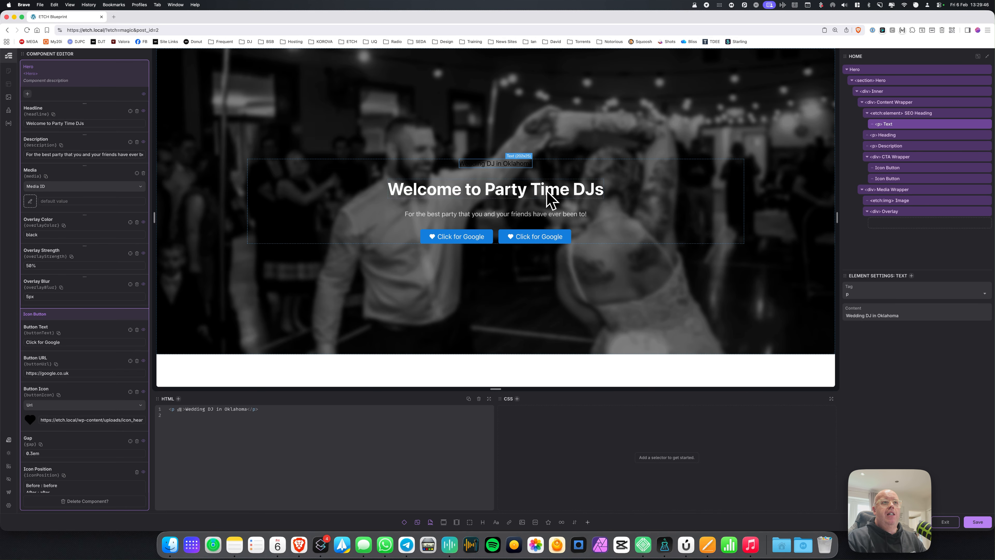
# - Add the class hero__seo-heading to the SEO Heading element
pyautogui.click(550, 199)
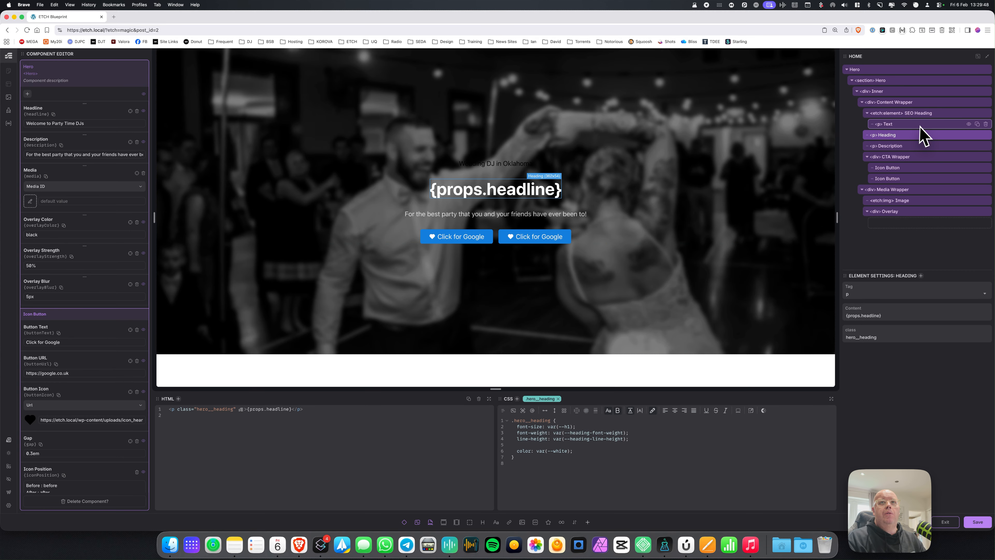
pyautogui.click(918, 117)
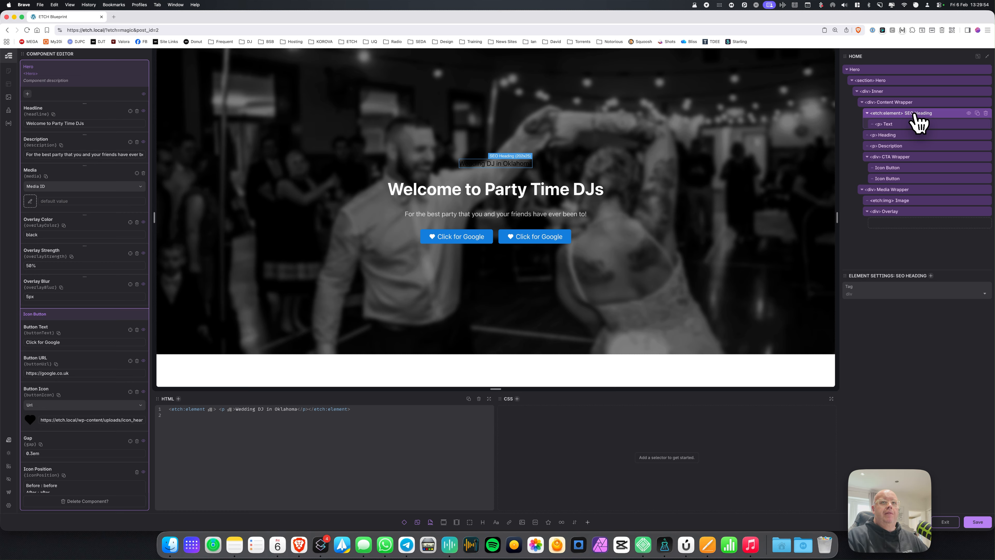
pyautogui.press('super+Return')
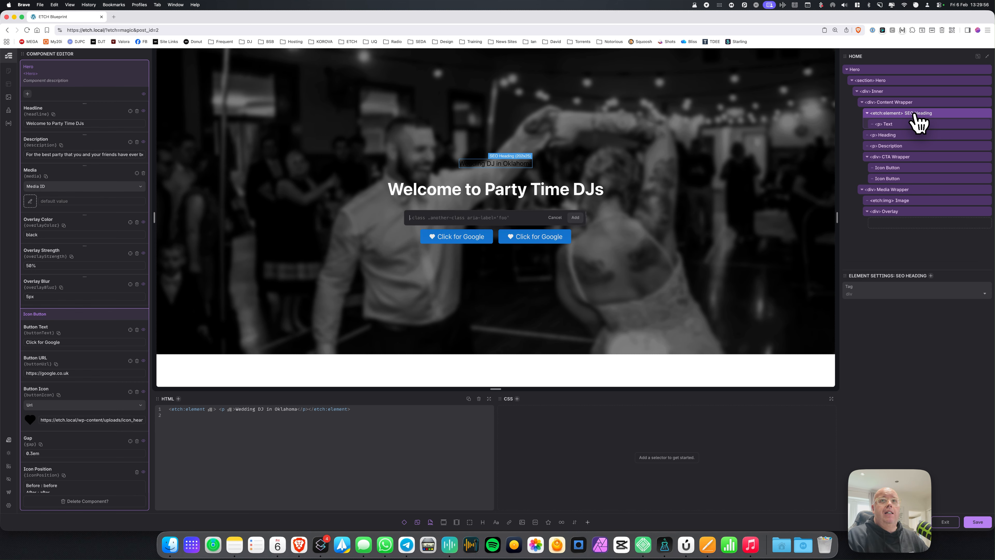
pyautogui.write('h')
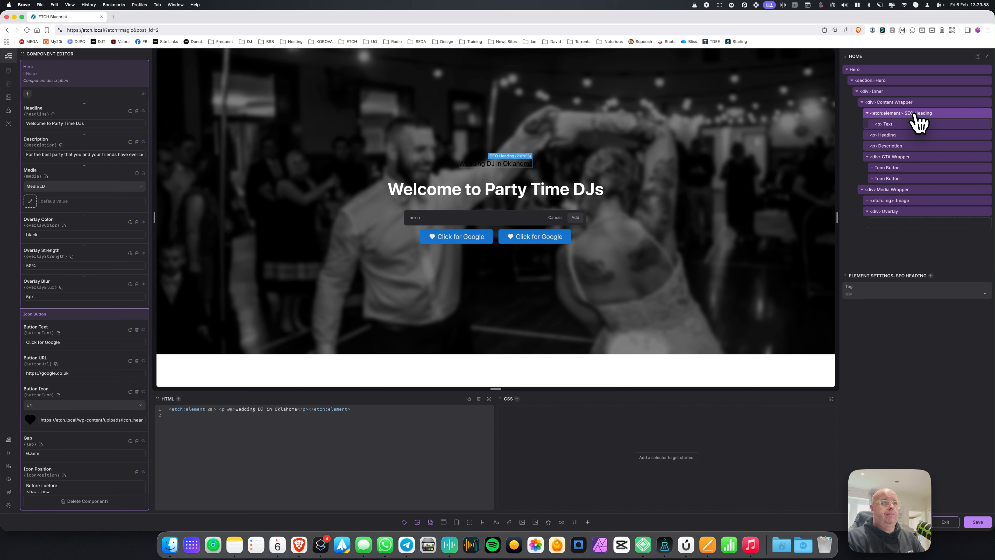
pyautogui.write('er')
pyautogui.press('BackSpace')
pyautogui.press('BackSpace')
pyautogui.press('BackSpace')
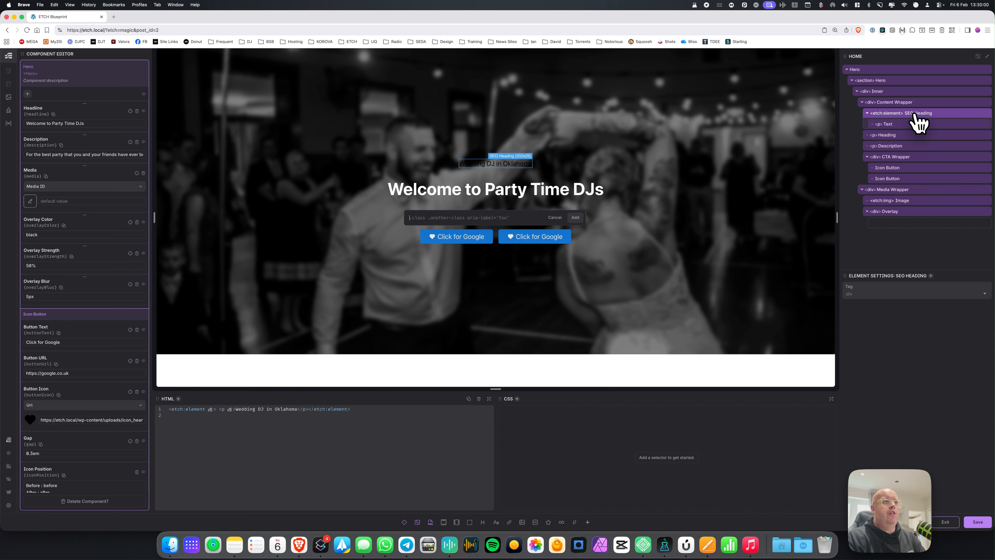
pyautogui.write('.hero__seo-heading')
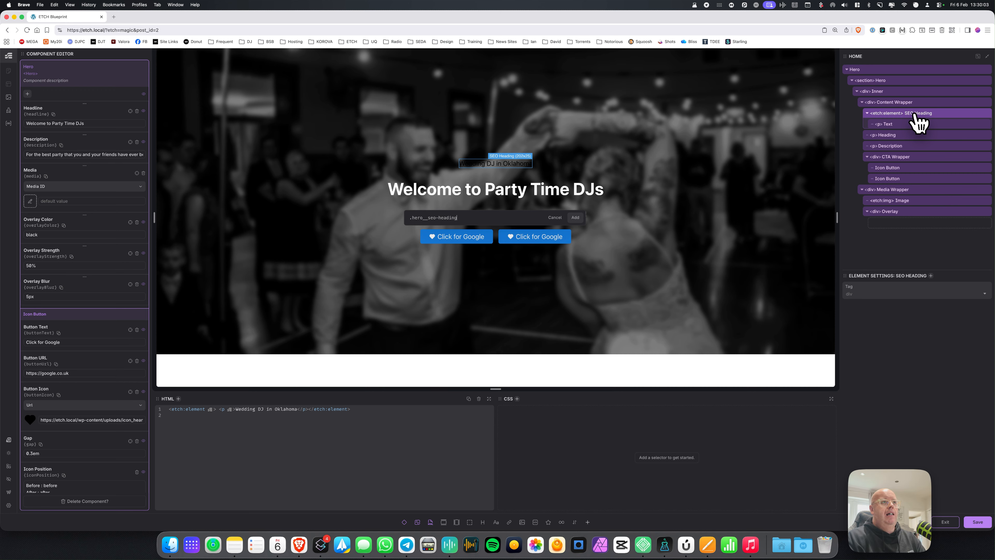
pyautogui.press('Return')
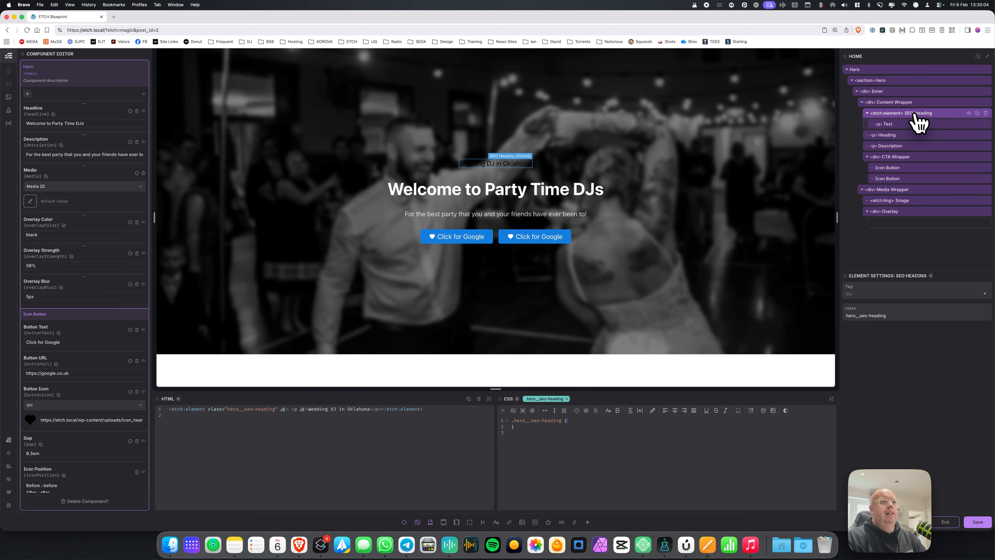
pyautogui.click(879, 124)
pyautogui.click(884, 113)
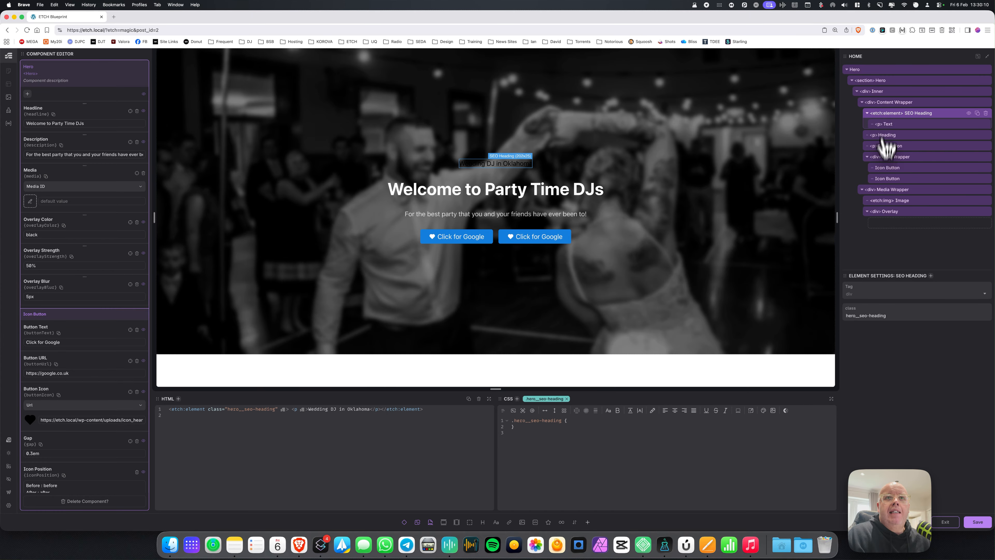
pyautogui.click(872, 292)
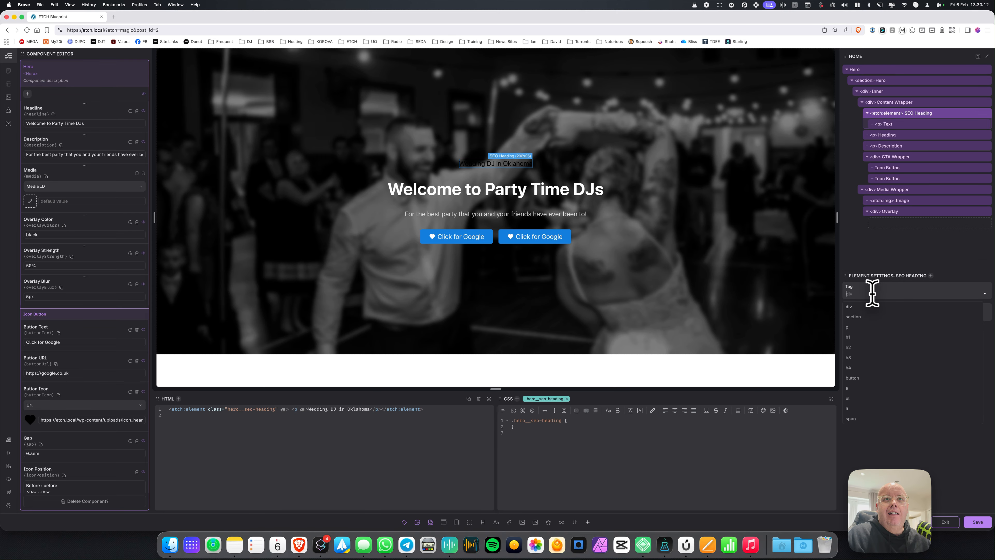
# - Set the SEO Heading element's tag to h1
pyautogui.click(856, 337)
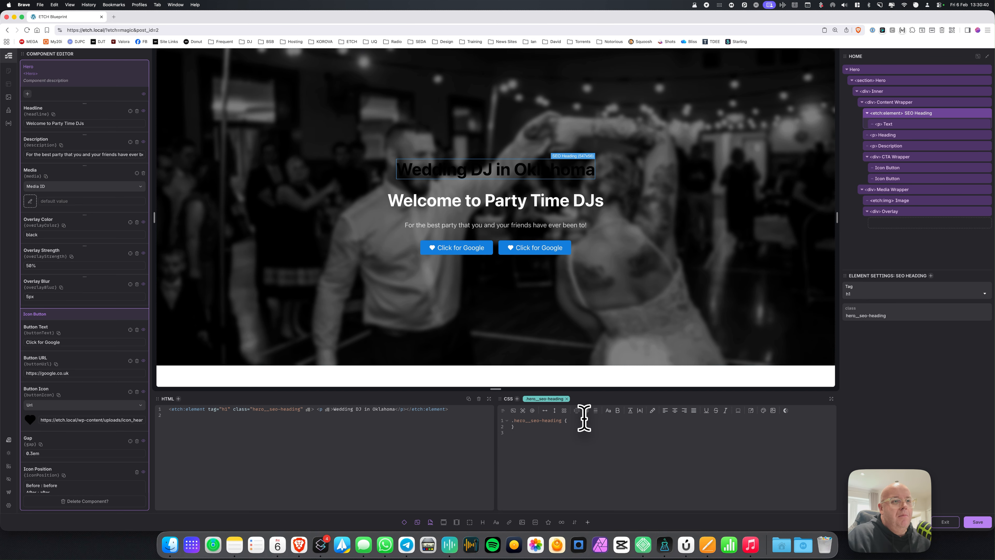
# - Give the SEO heading text-s font size, Text Light Muted colour and font weight 300
pyautogui.click(608, 411)
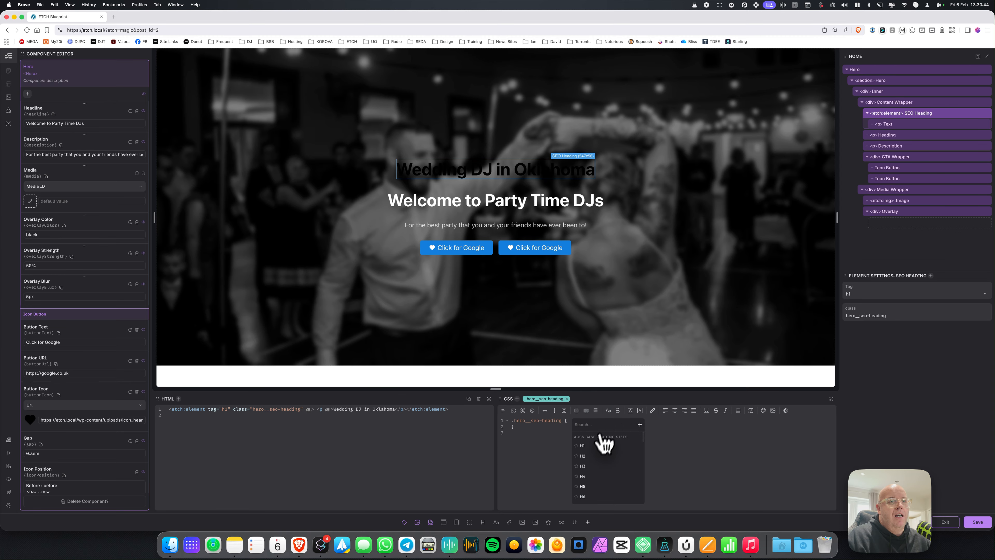
pyautogui.scroll(-3, 599, 447)
pyautogui.click(596, 460)
pyautogui.scroll(1, 597, 466)
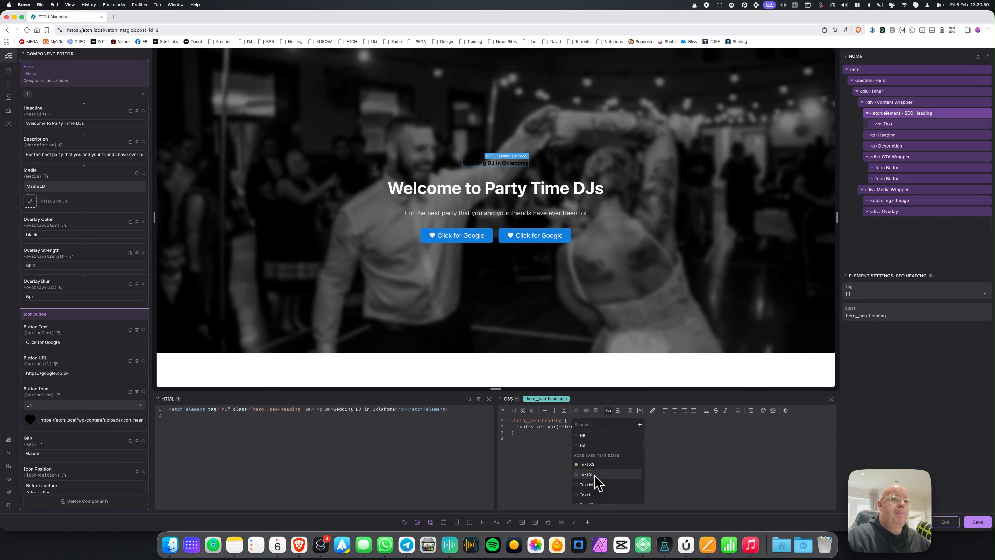
pyautogui.click(589, 474)
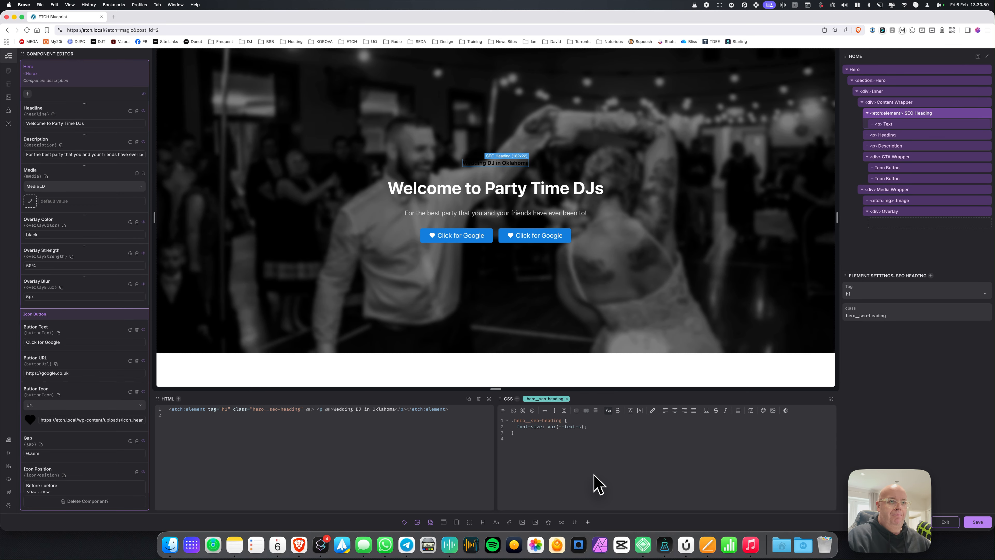
pyautogui.click(652, 410)
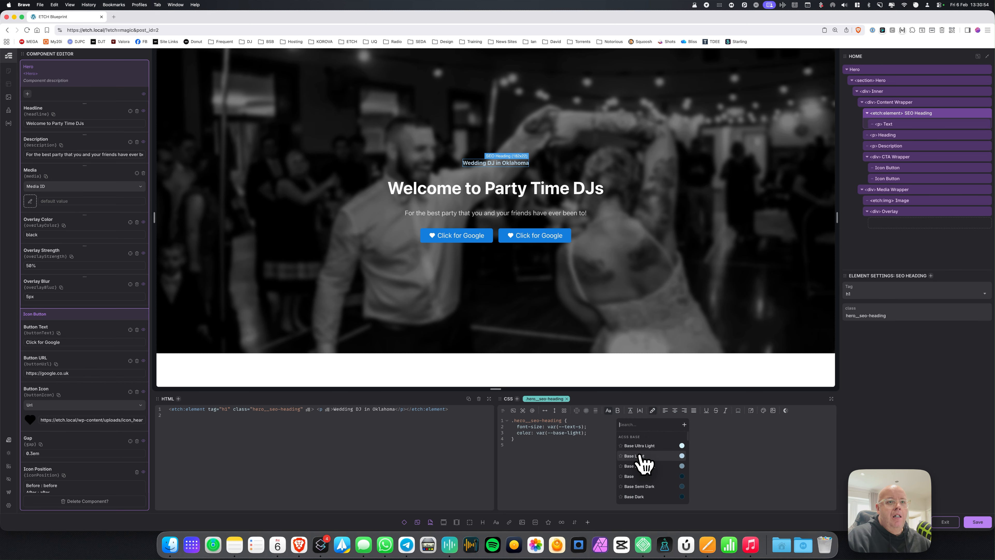
pyautogui.scroll(-5, 639, 457)
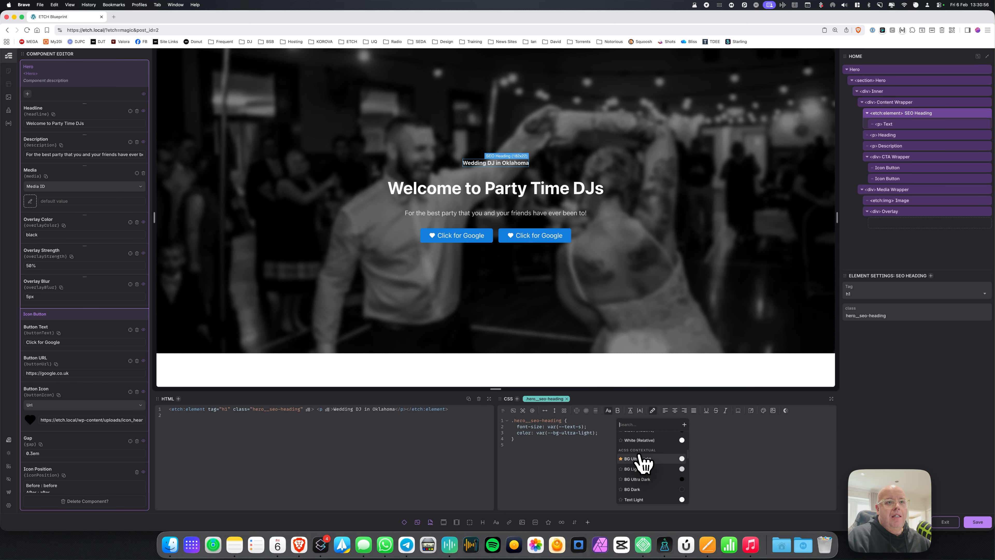
pyautogui.scroll(-2, 642, 469)
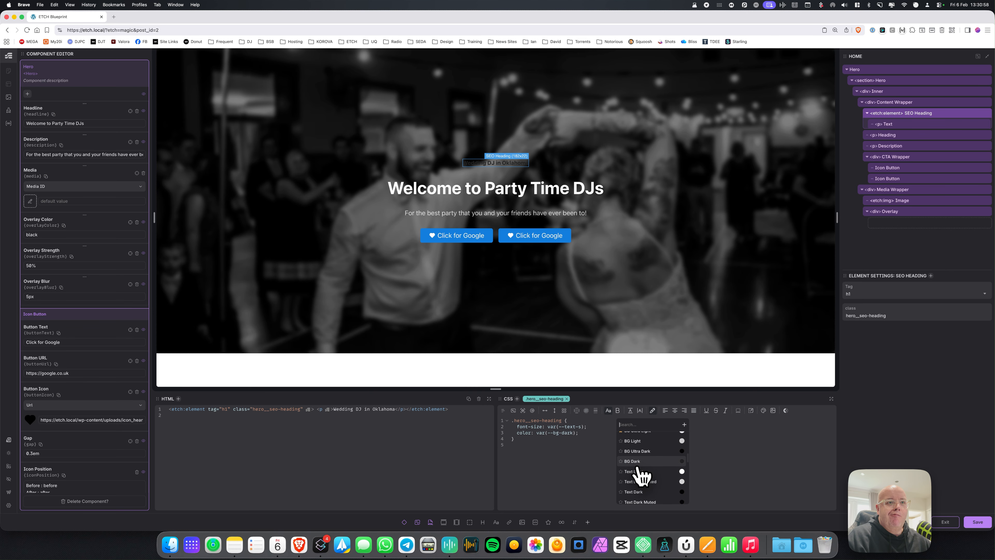
pyautogui.click(637, 480)
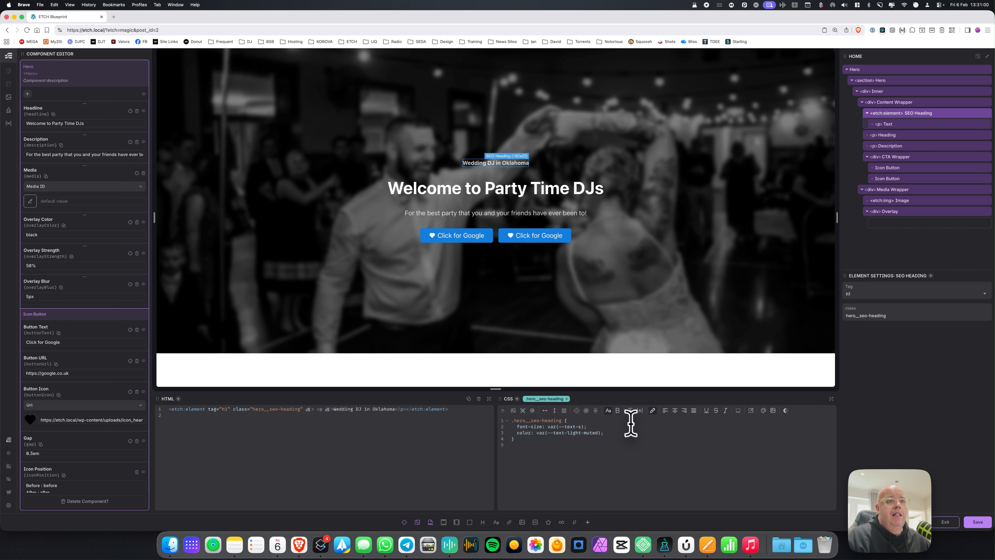
pyautogui.click(618, 410)
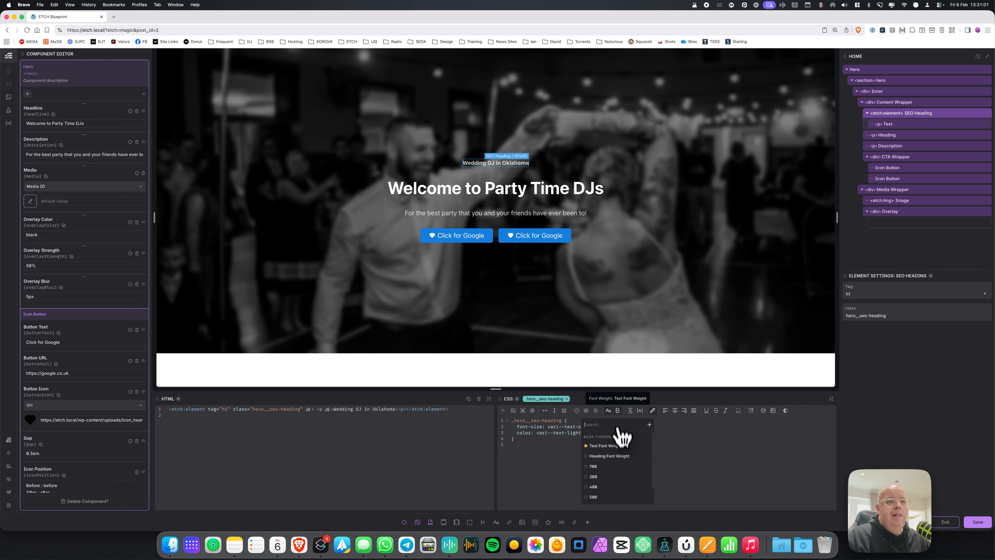
pyautogui.click(601, 477)
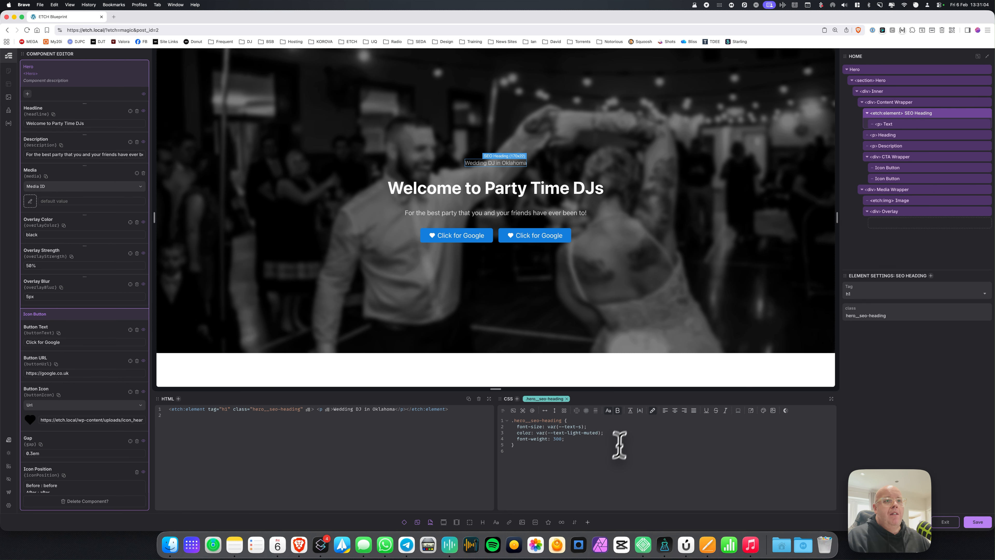
# - Add letter-spacing: 0.25em to the hero__seo-heading rule
pyautogui.click(640, 410)
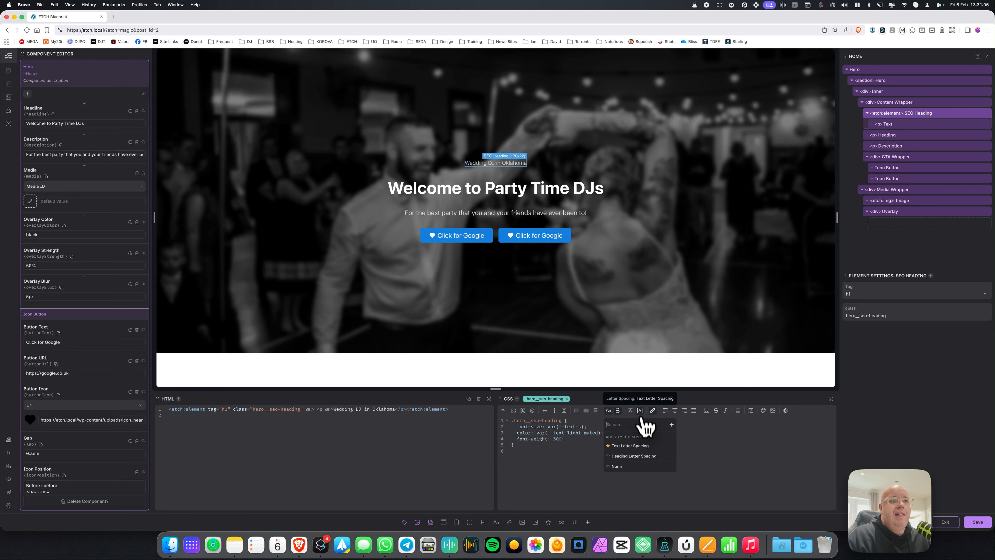
pyautogui.click(628, 466)
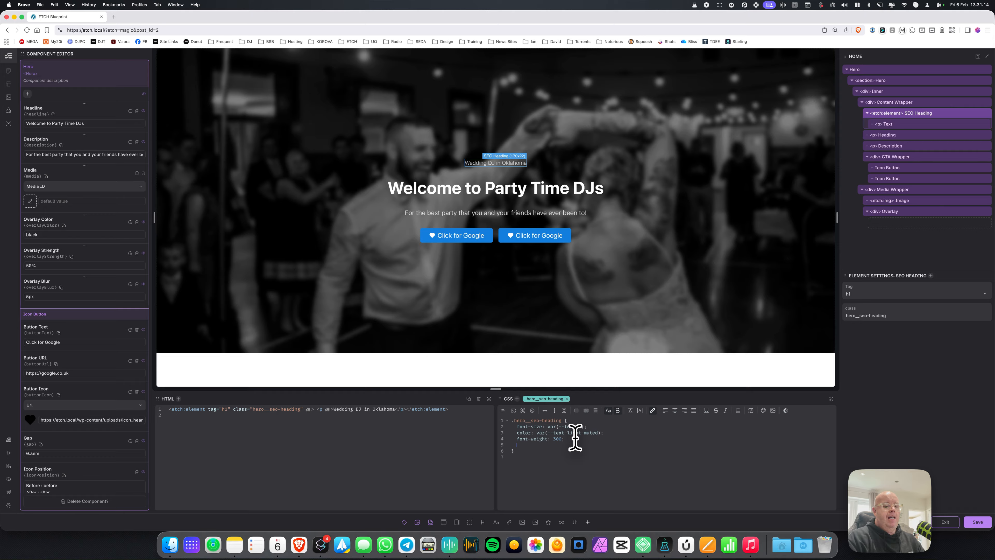
pyautogui.write('l')
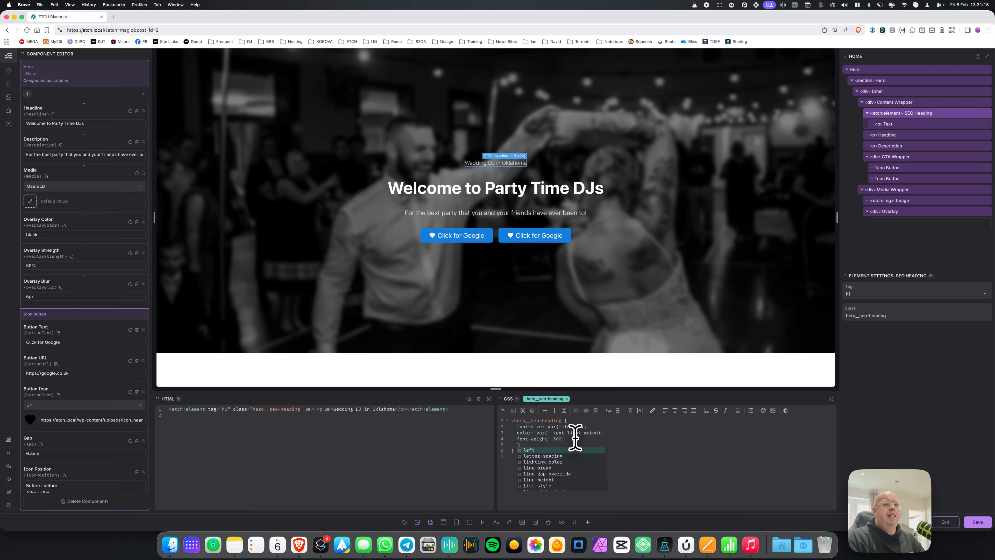
pyautogui.press('Down')
pyautogui.press('Return')
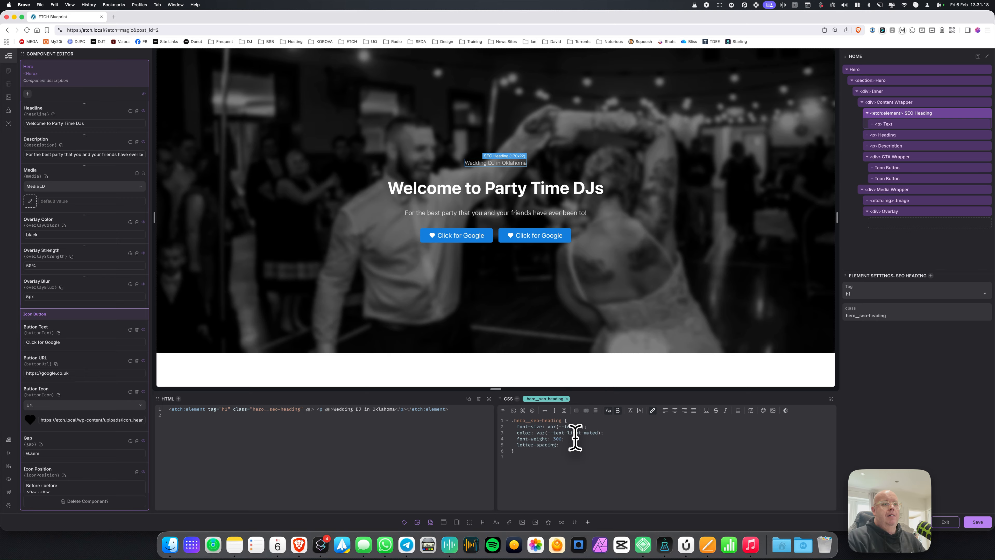
pyautogui.write('0.5em')
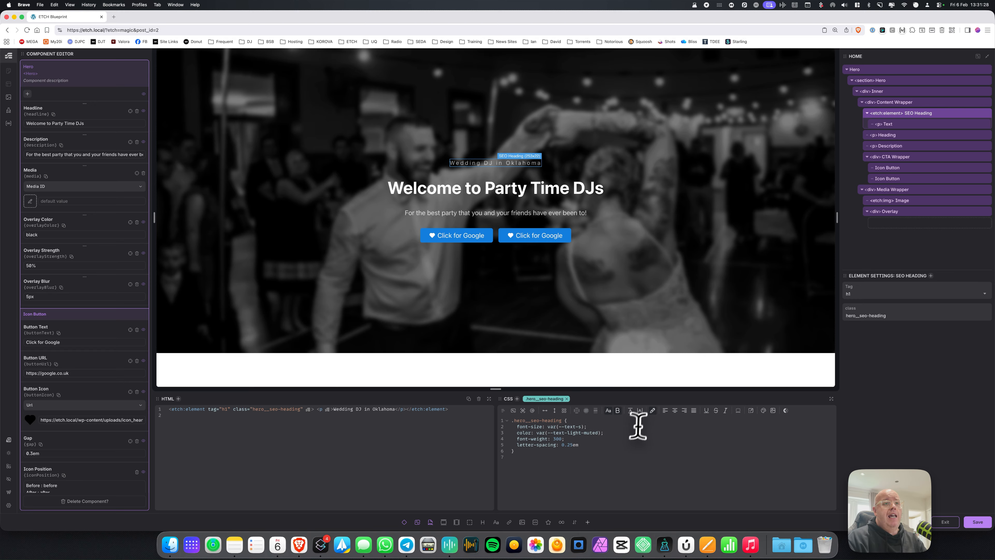
# - Add line-height 1 and text-transform: uppercase to the hero__seo-heading rule
pyautogui.click(631, 410)
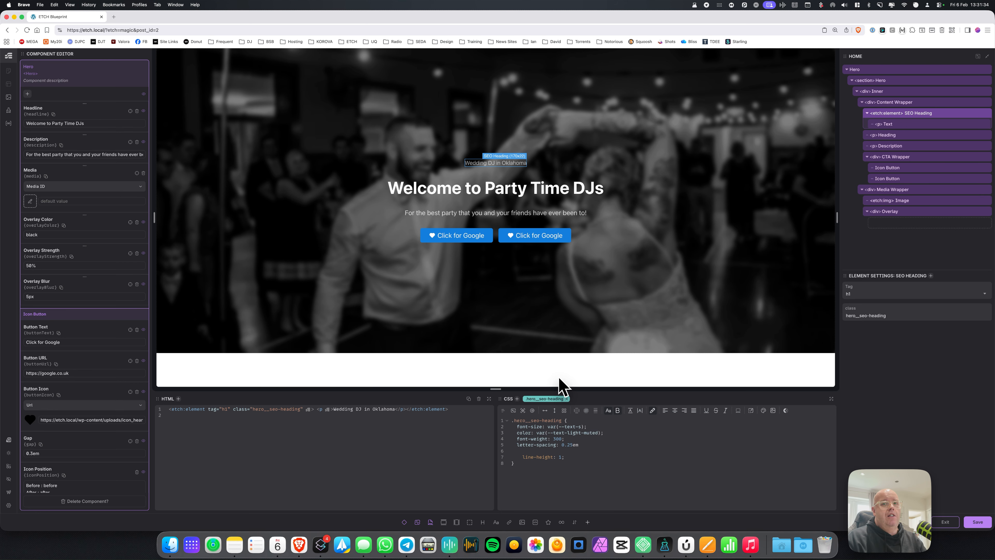
pyautogui.click(544, 452)
pyautogui.press('BackSpace')
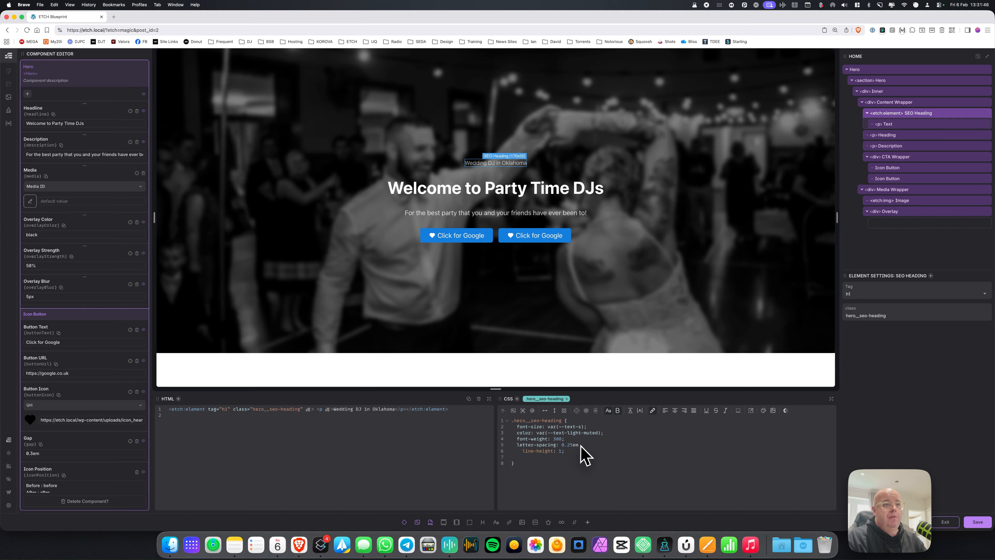
pyautogui.write(';')
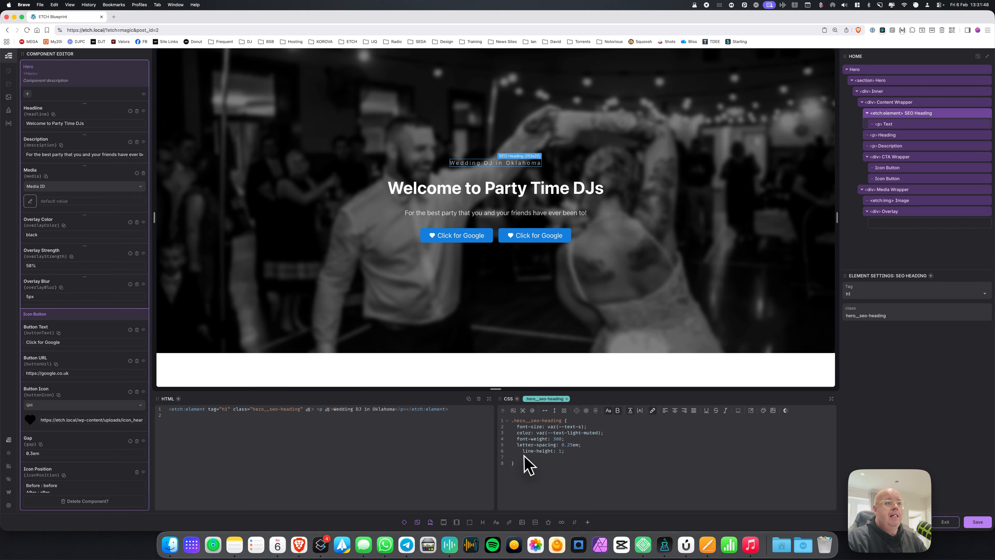
pyautogui.write('text-t')
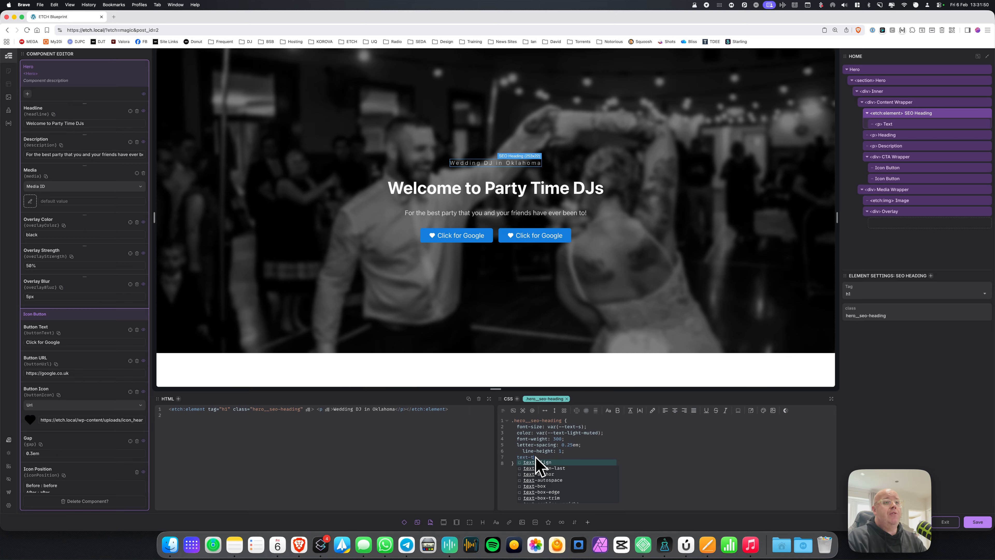
pyautogui.write('ransform: uppercase;')
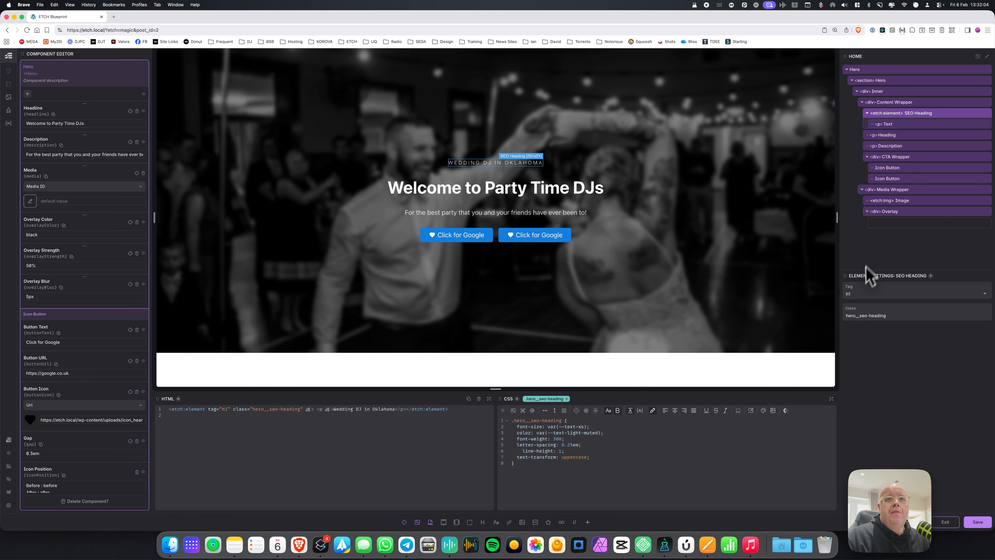
# - Save the Hero component, exit the editor and open the live frontend
pyautogui.click(971, 523)
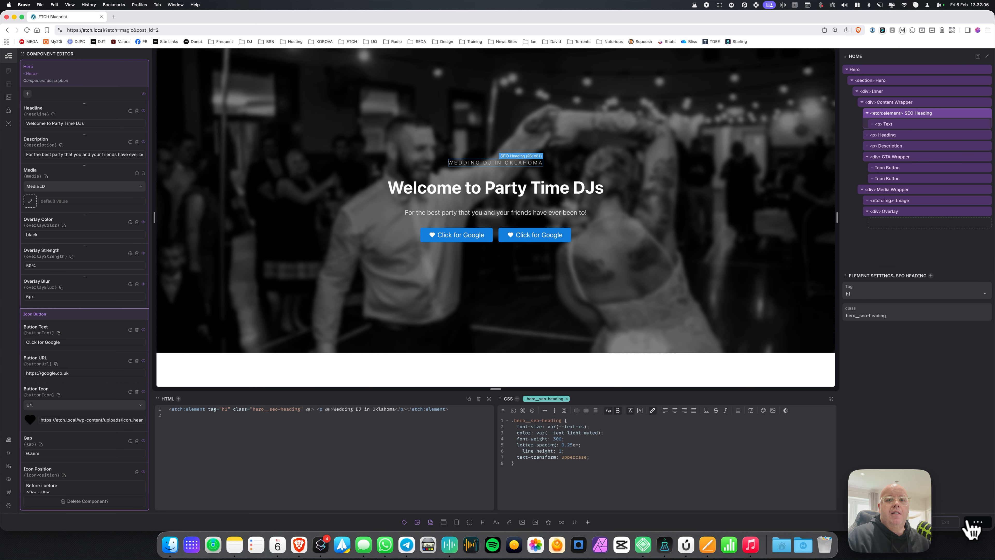
pyautogui.click(945, 522)
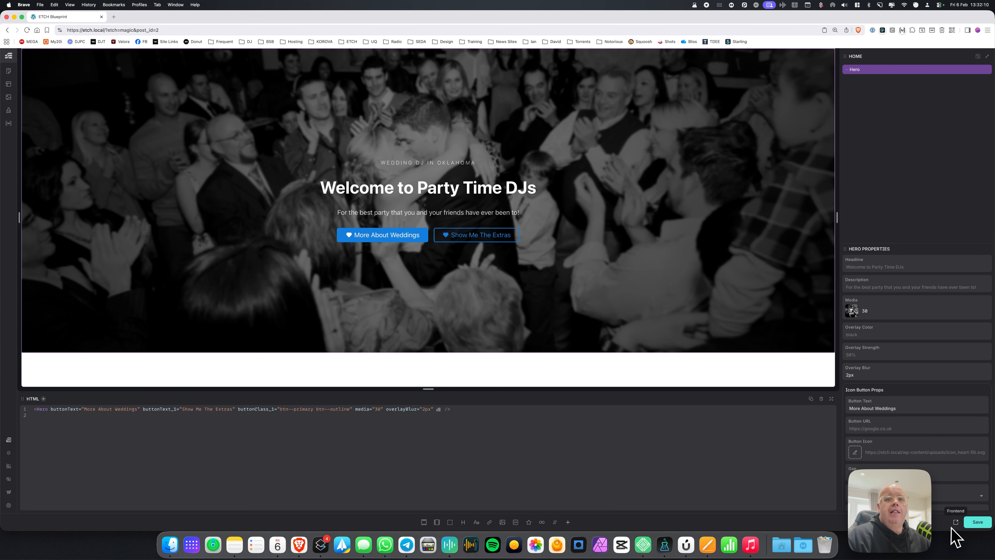
pyautogui.click(955, 522)
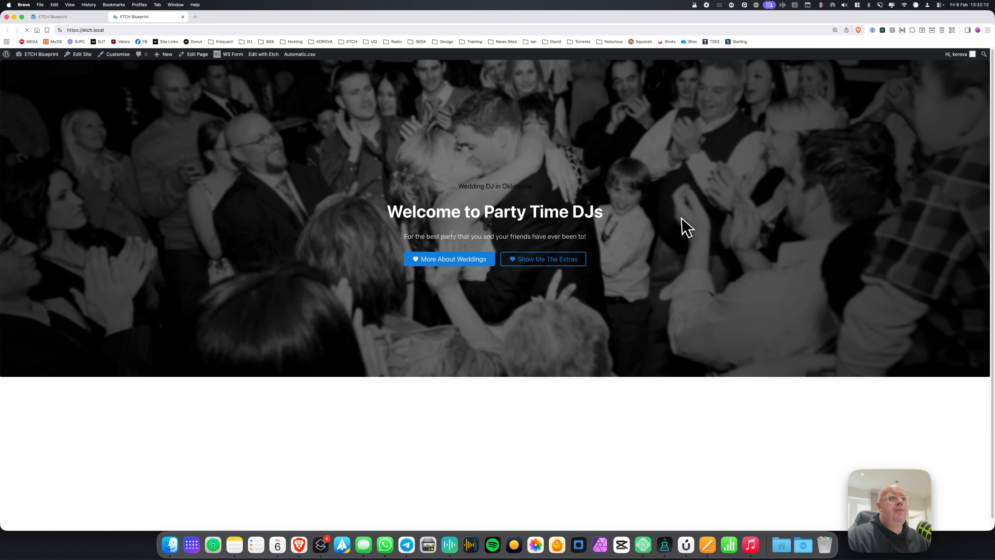
# - Inspect the 'Wedding DJ in Oklahoma' subtitle in the browser developer tools
pyautogui.doubleClick(506, 186)
pyautogui.rightClick(505, 185)
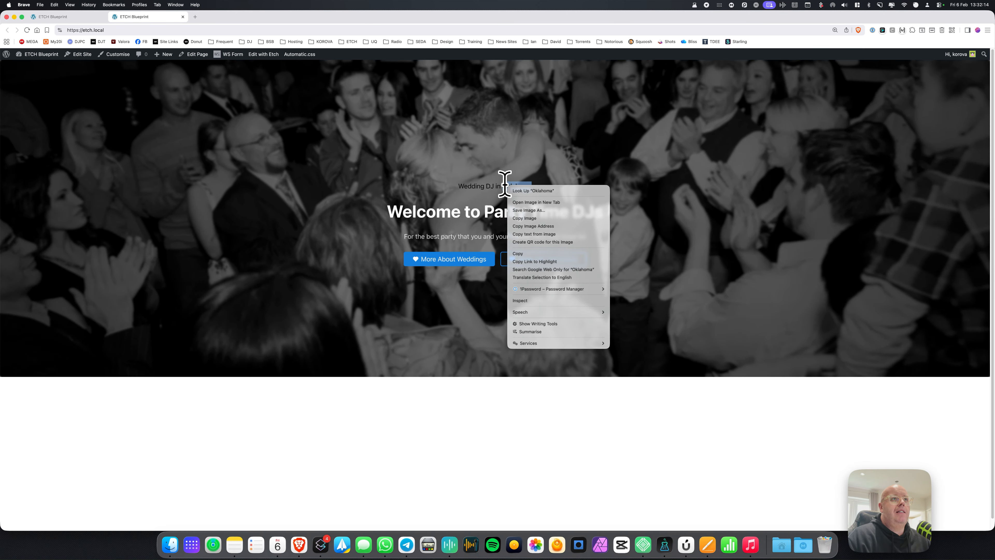
pyautogui.click(472, 189)
pyautogui.click(471, 188)
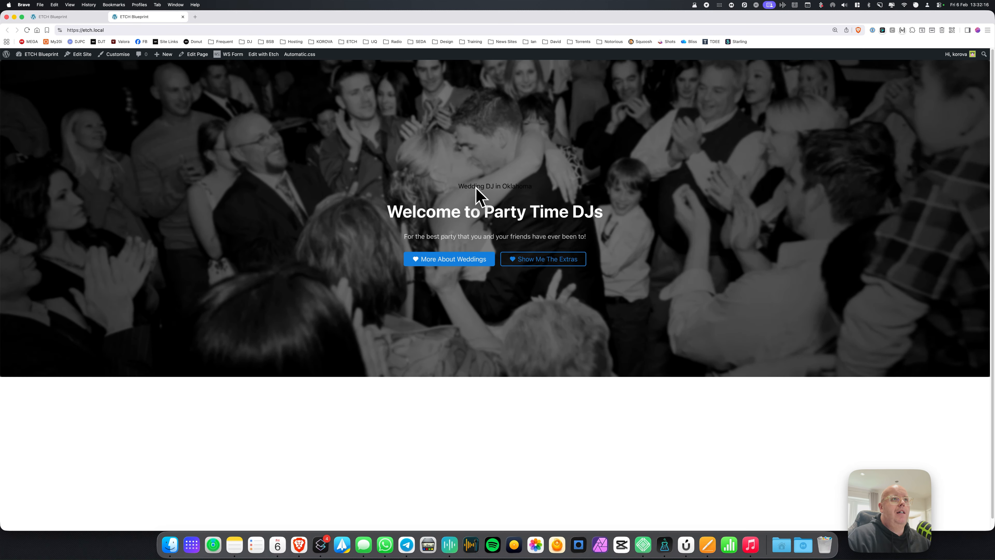
pyautogui.rightClick(475, 188)
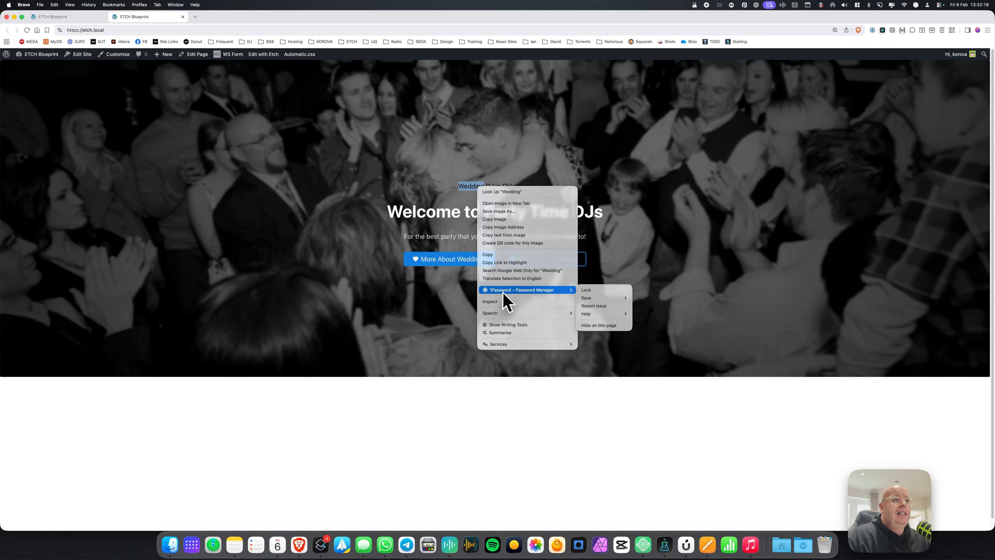
pyautogui.click(499, 302)
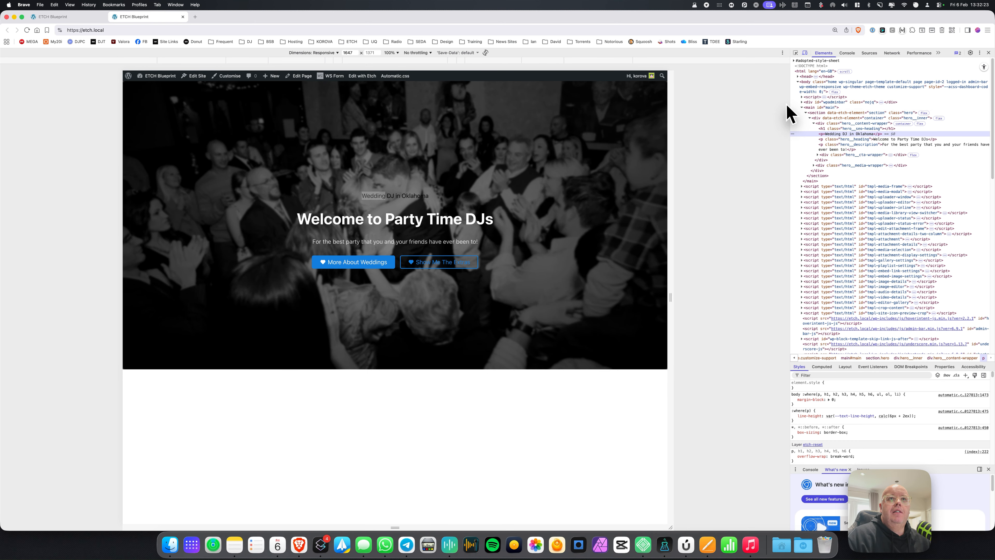
# - Check the h1, p and p.hero__heading nodes in DevTools, then close DevTools
pyautogui.moveTo(790, 106); pyautogui.dragTo(713, 105)
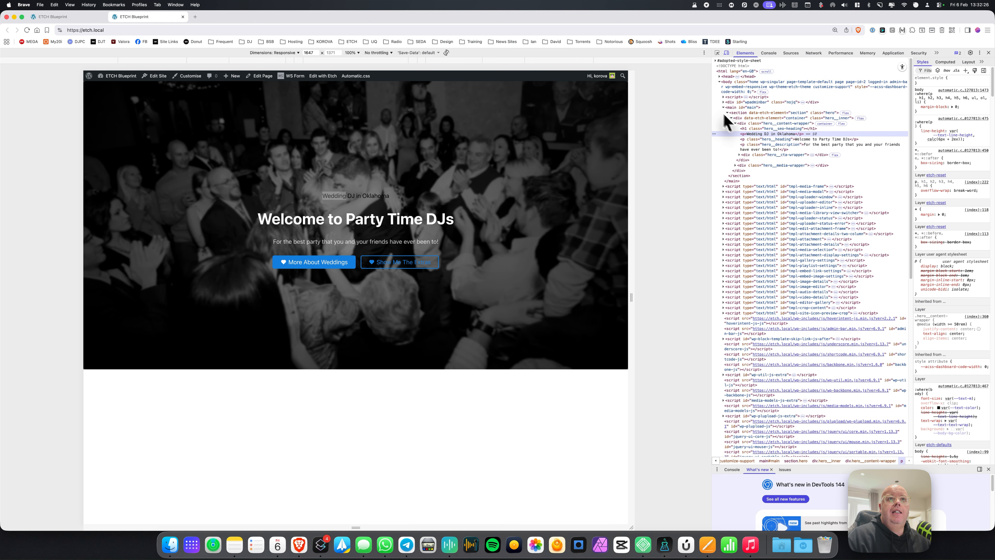
pyautogui.click(749, 128)
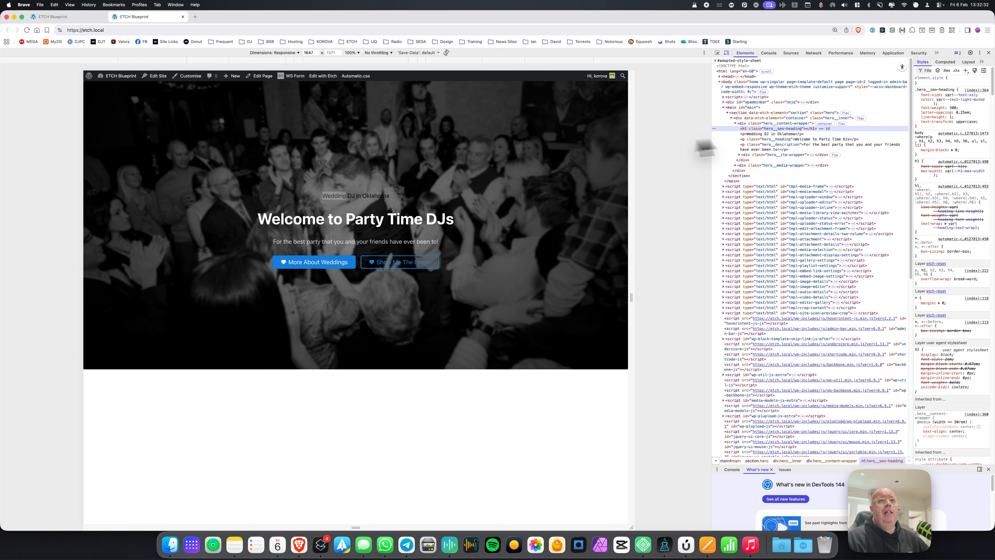
pyautogui.click(776, 135)
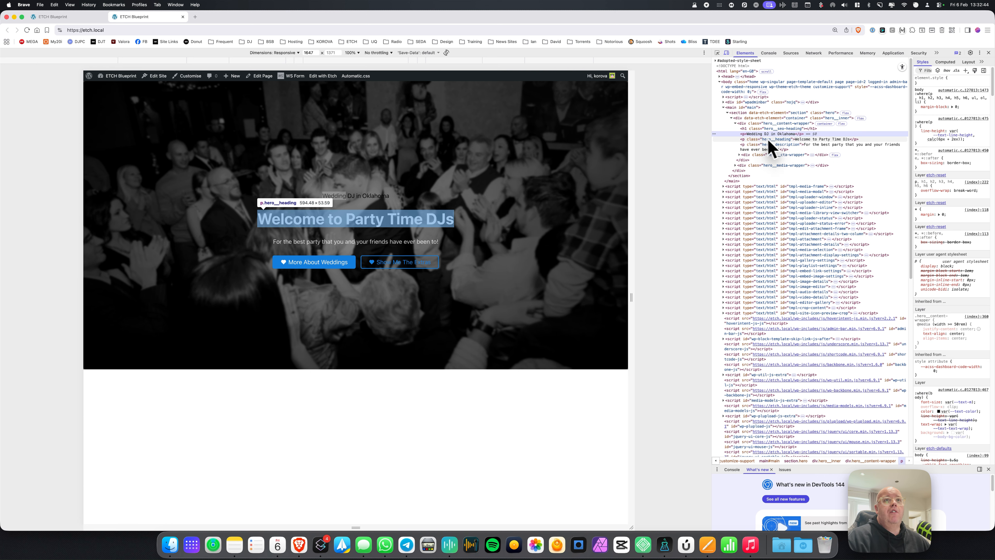
pyautogui.click(757, 139)
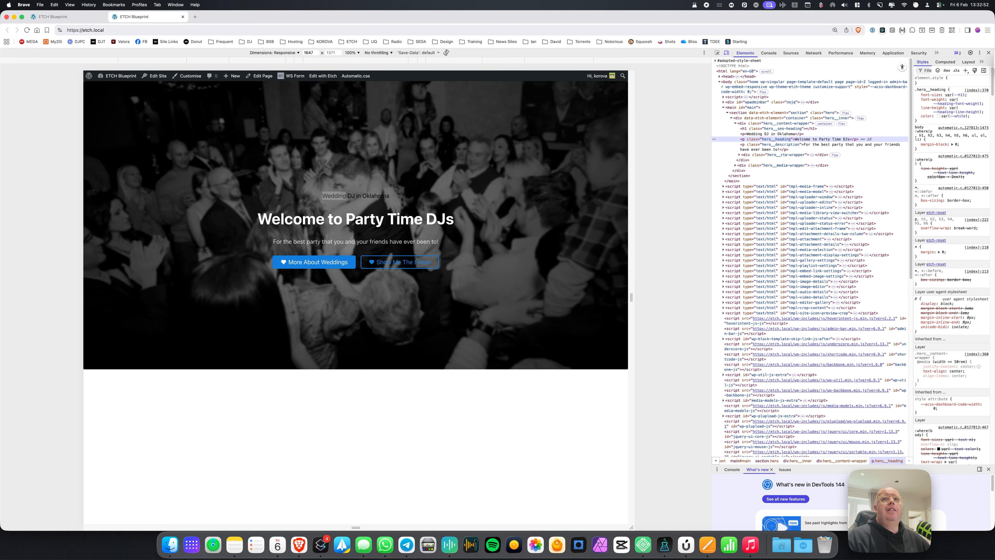
pyautogui.click(988, 53)
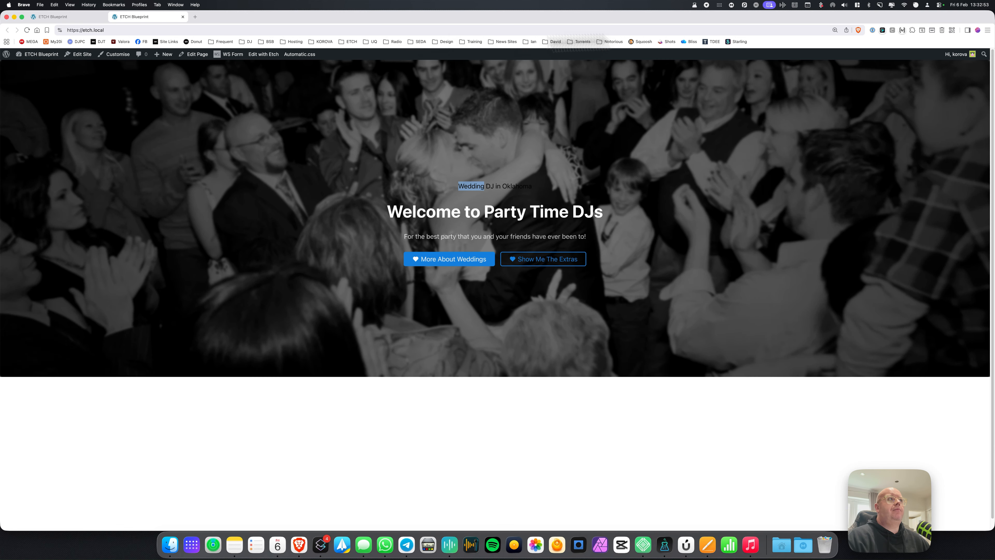
# - Reopen the Hero component and select SEO Heading to view its h1 markup and hero__seo-heading style
pyautogui.click(55, 18)
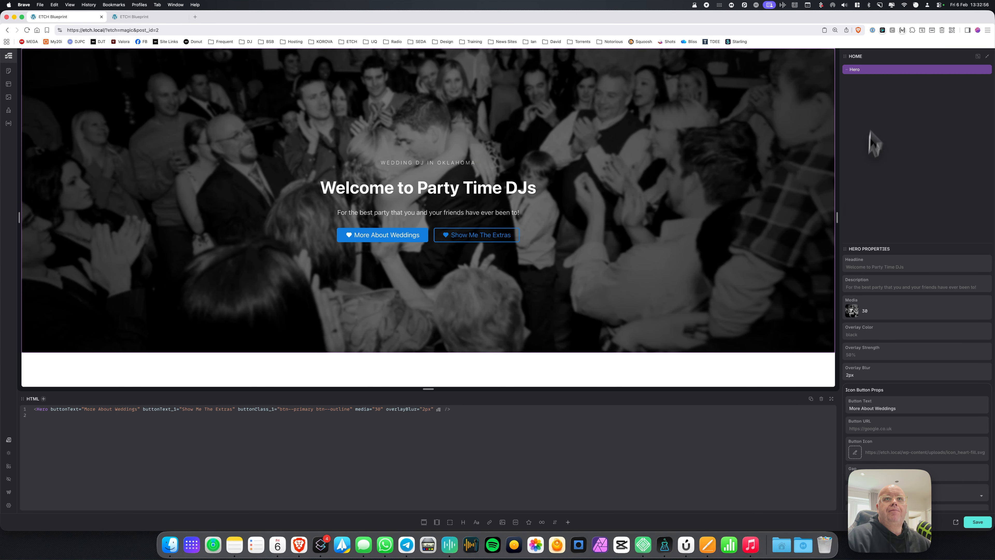
pyautogui.rightClick(880, 70)
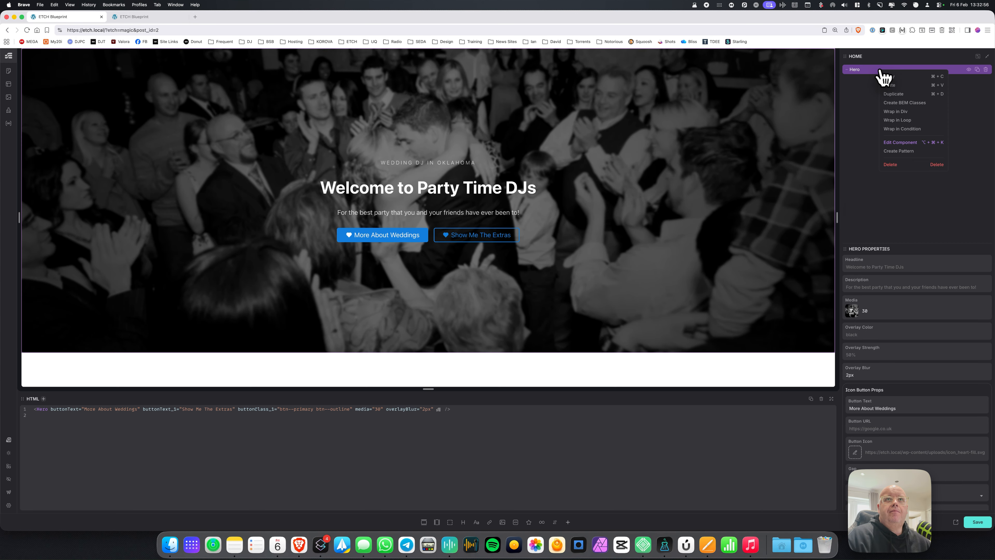
pyautogui.click(909, 142)
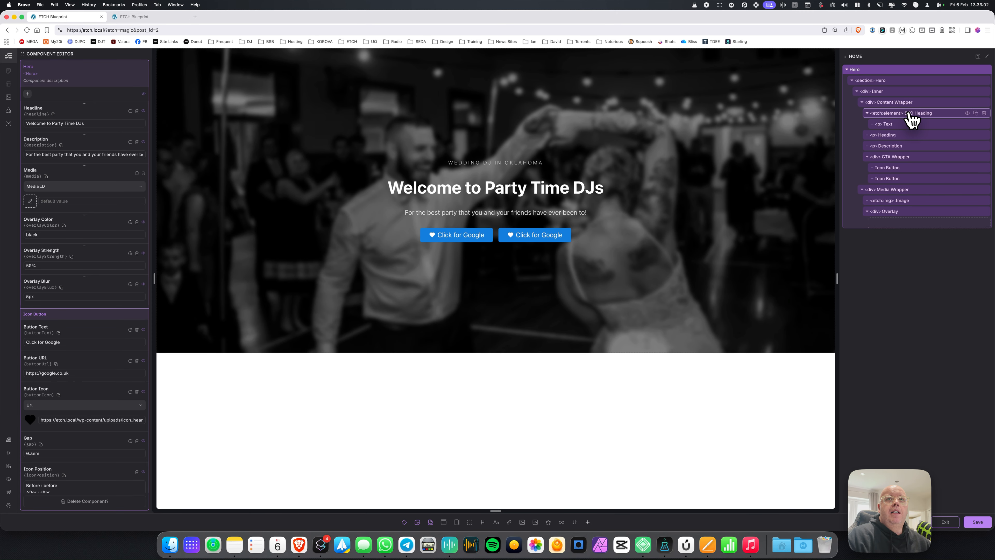
pyautogui.click(909, 115)
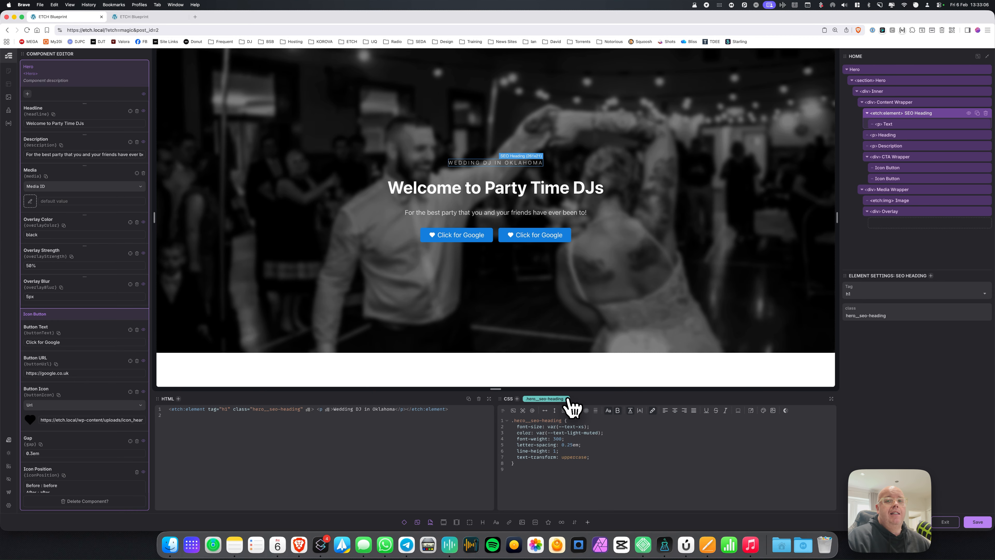
pyautogui.click(545, 400)
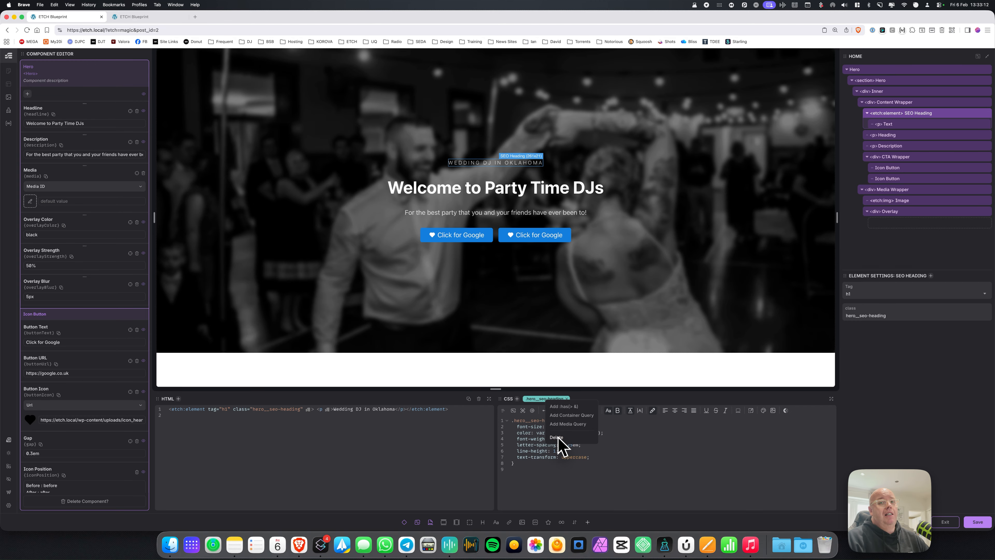
pyautogui.click(640, 473)
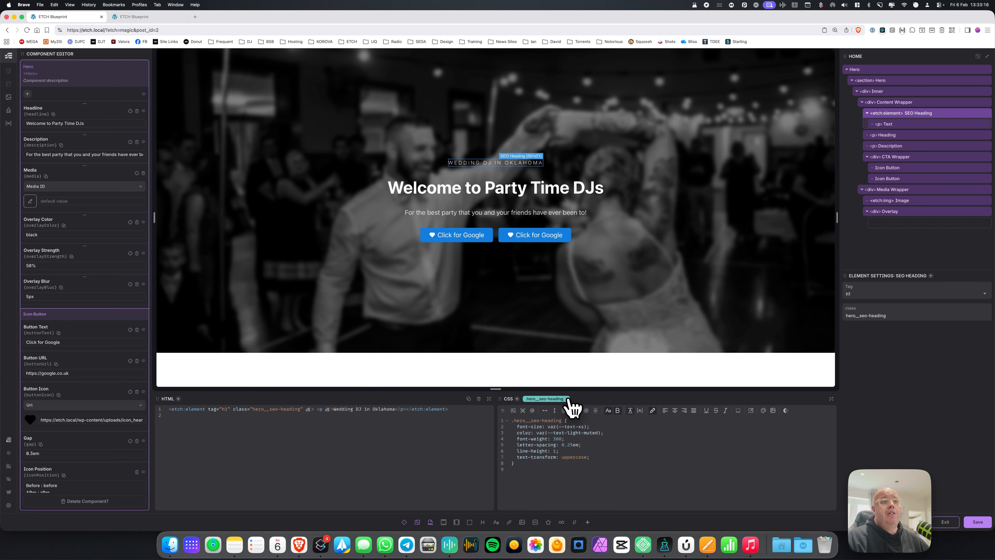
# - Move the hero__seo-heading class from SEO Heading to its inner Text paragraph, then save and exit
pyautogui.click(566, 399)
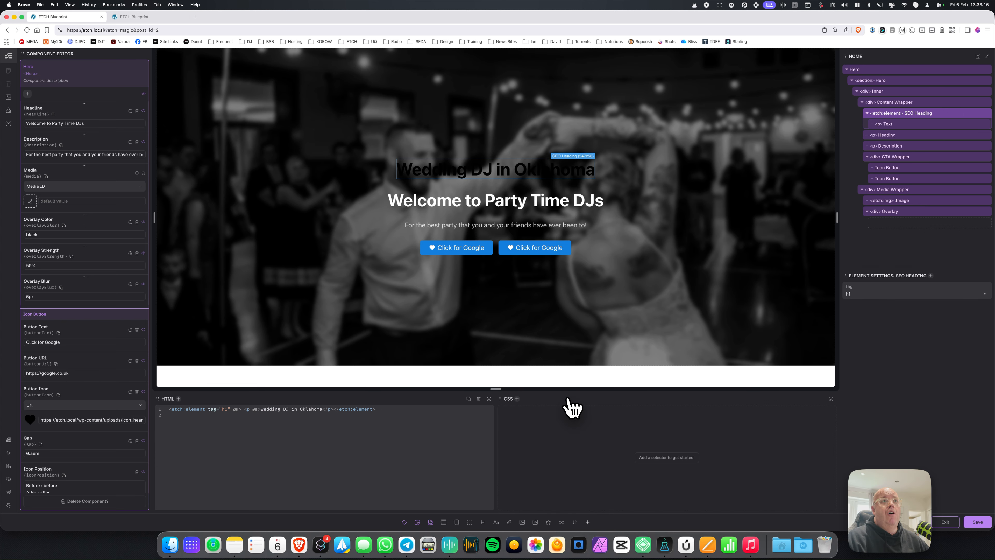
pyautogui.click(897, 125)
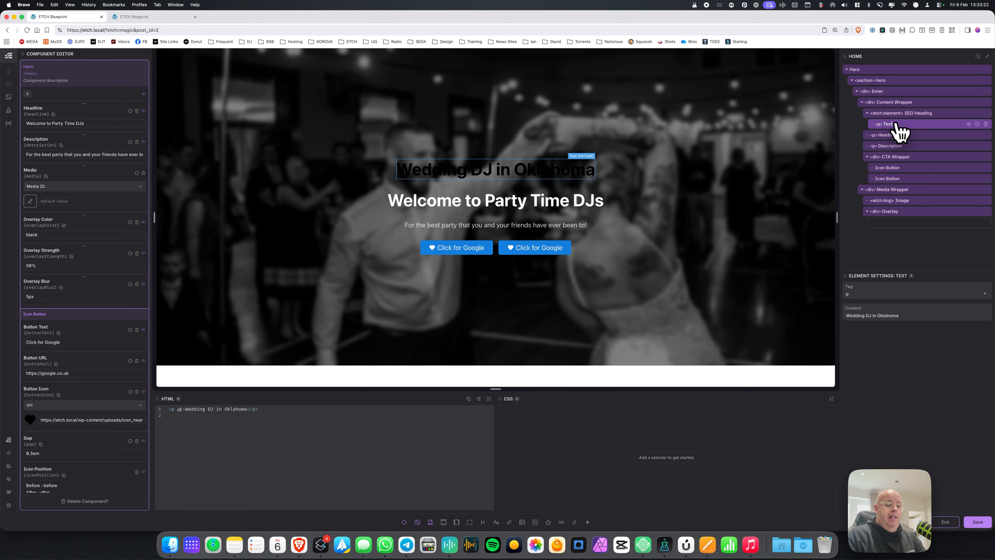
pyautogui.press('super+Return')
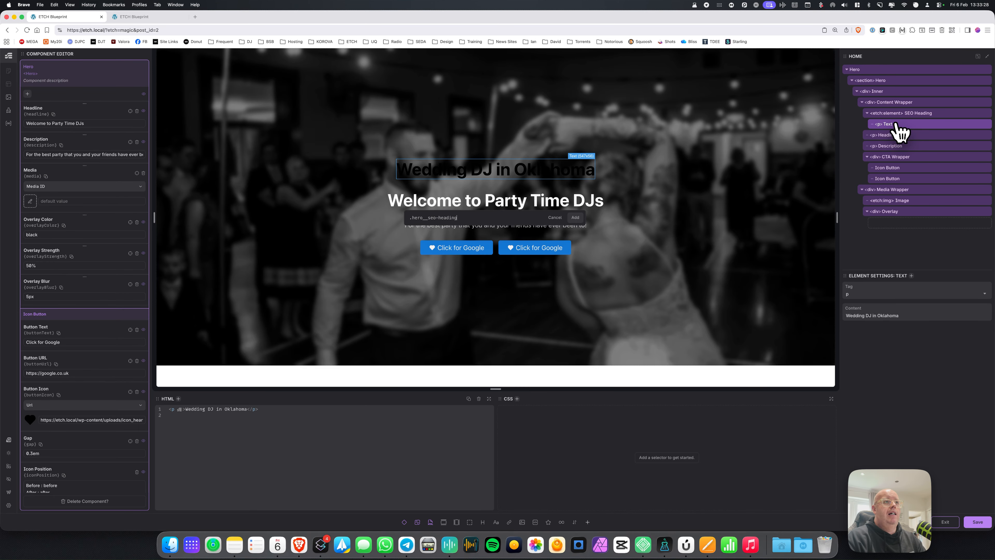
pyautogui.press('Return')
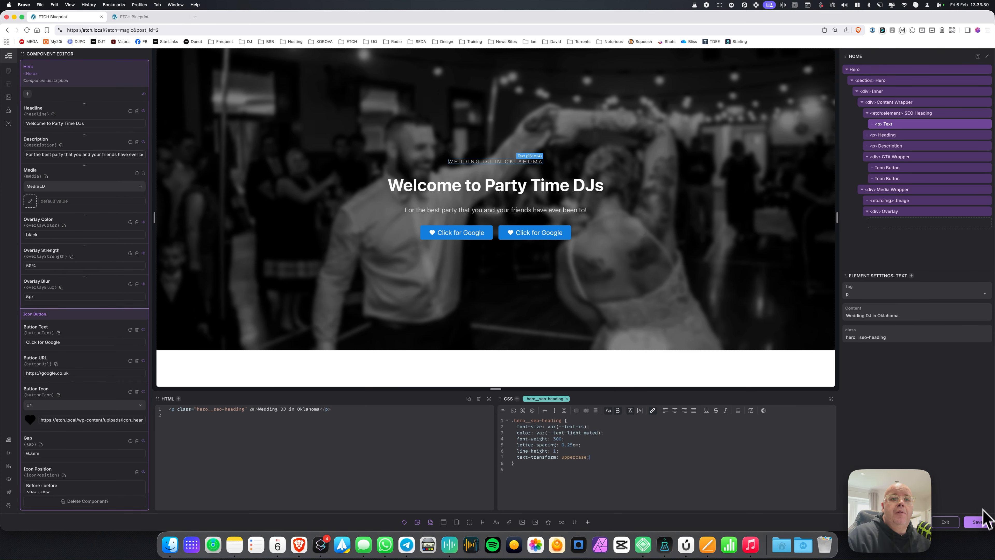
pyautogui.click(977, 522)
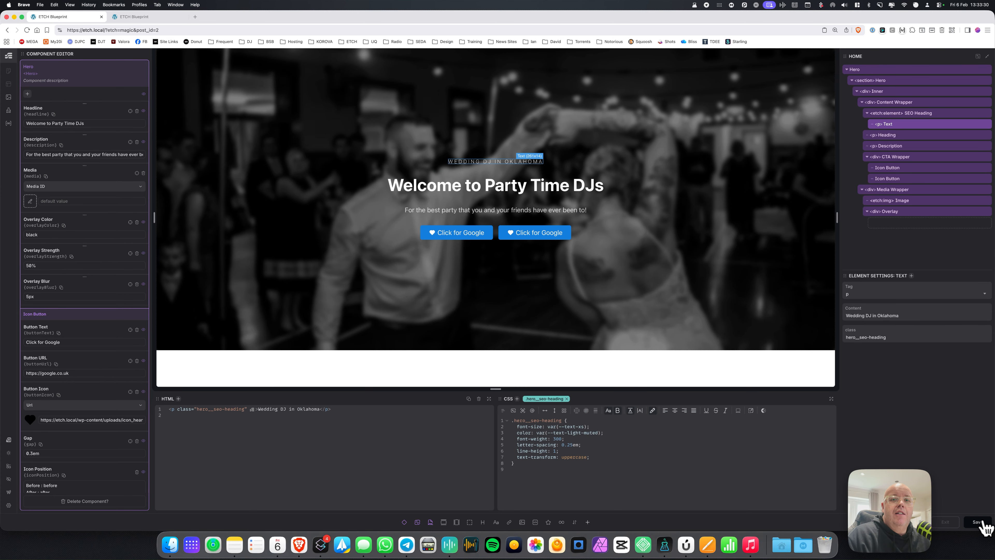
pyautogui.click(949, 523)
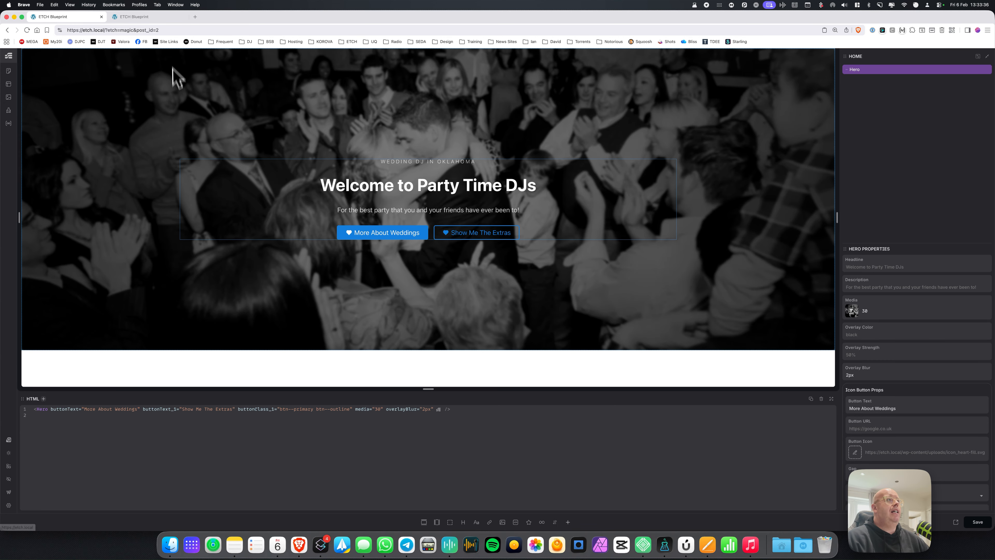
pyautogui.click(146, 17)
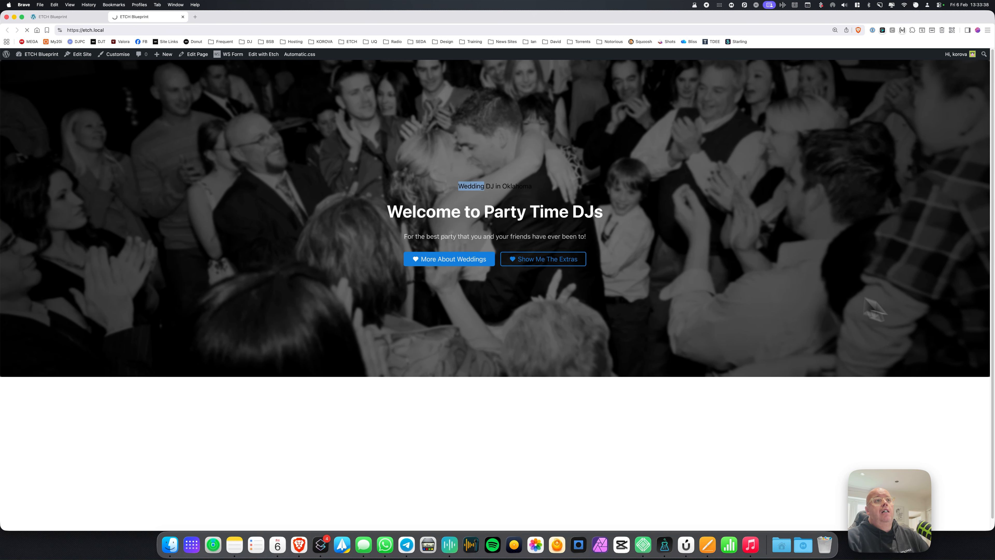
pyautogui.rightClick(487, 182)
pyautogui.click(523, 294)
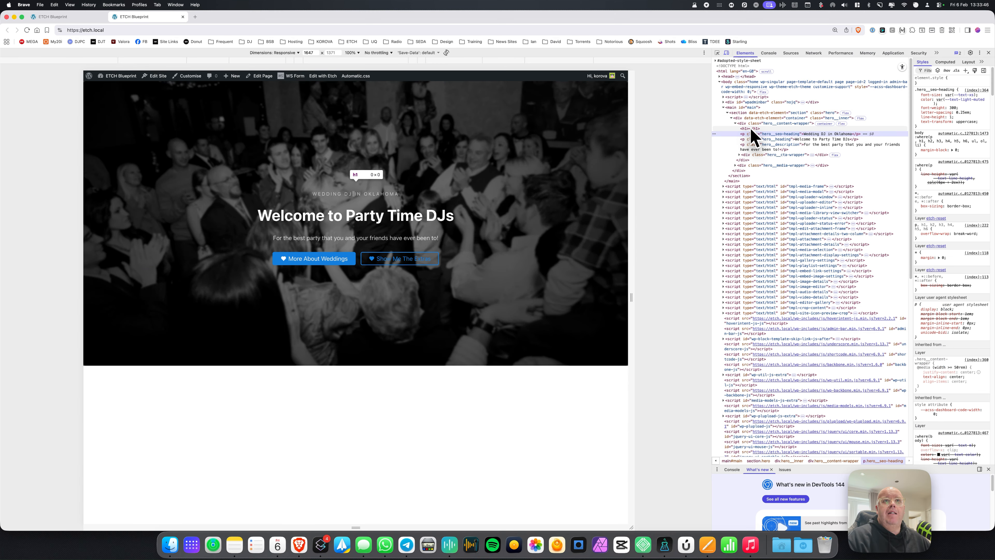
pyautogui.click(751, 129)
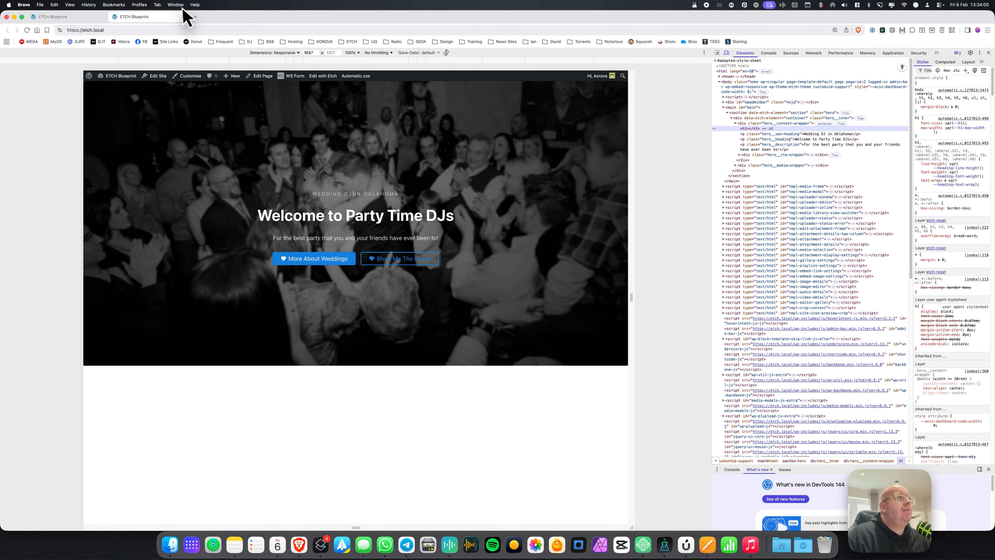
pyautogui.click(81, 17)
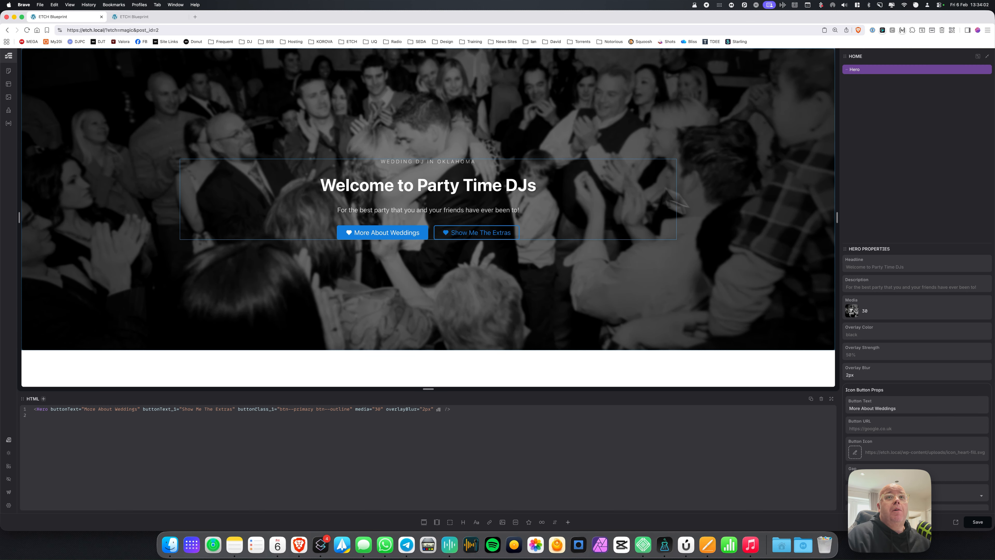
# - Edit the Hero component to check the SEO Heading's h1 tag, then open a new browser tab
pyautogui.rightClick(916, 71)
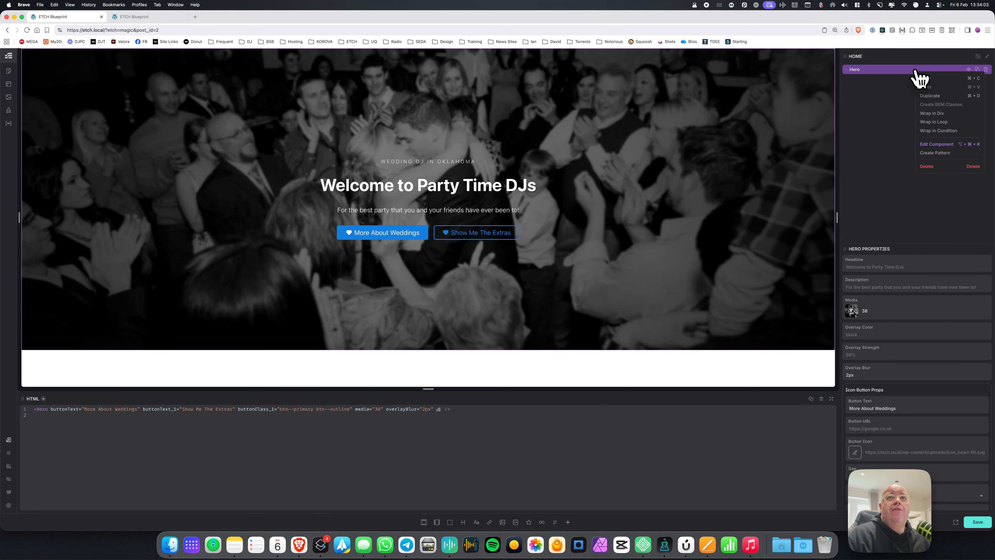
pyautogui.click(935, 144)
pyautogui.click(904, 113)
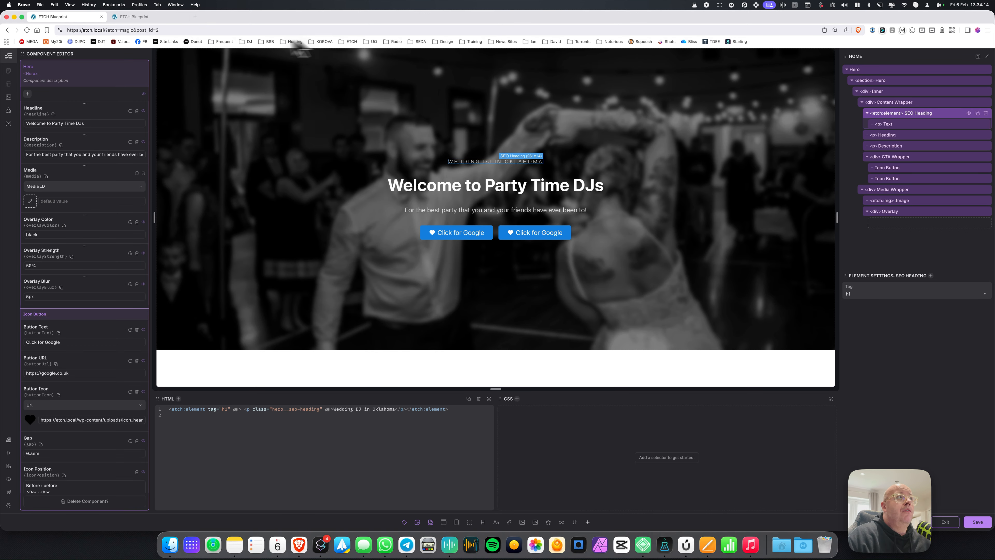
pyautogui.click(195, 18)
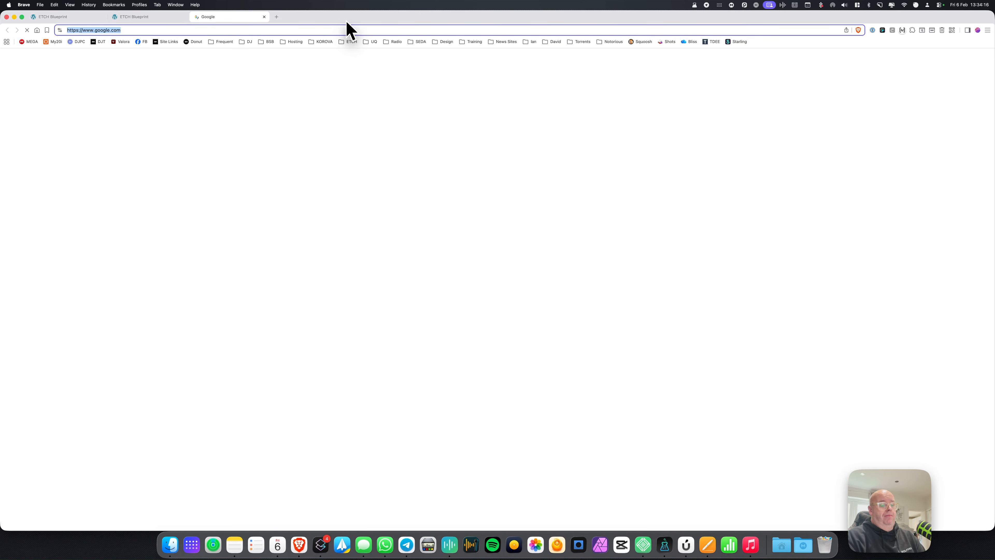
# - Search Google for 'etchwp docs dynamic element' and open the docs.etchwp.com Dynamic Element result
pyautogui.write('etch')
pyautogui.press('BackSpace')
pyautogui.write('wp docs dyna')
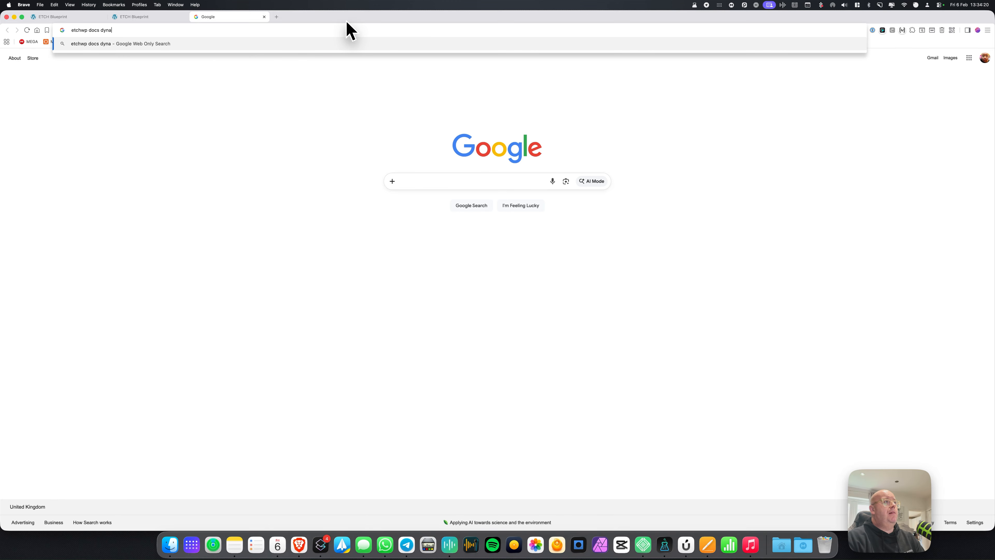
pyautogui.write('mic element')
pyautogui.press('Return')
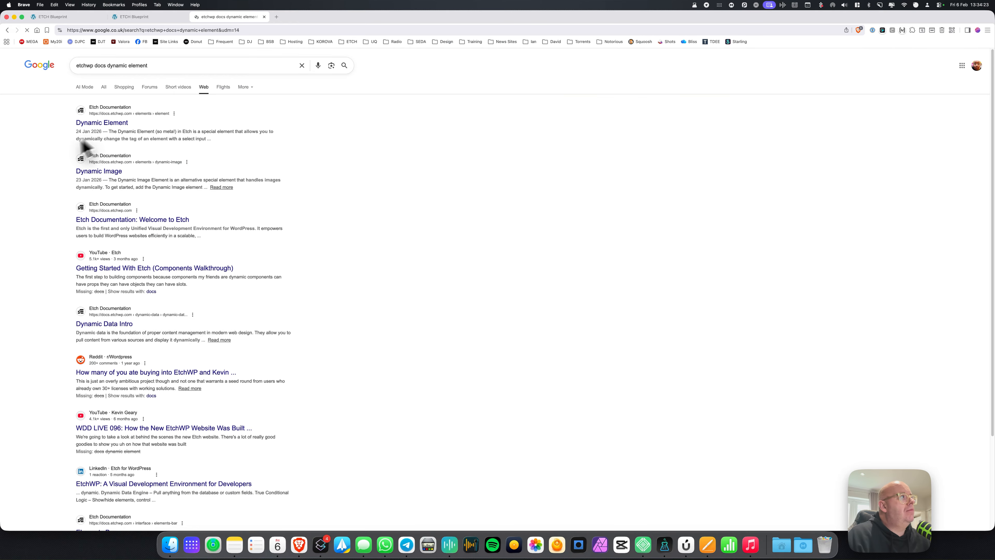
pyautogui.click(111, 123)
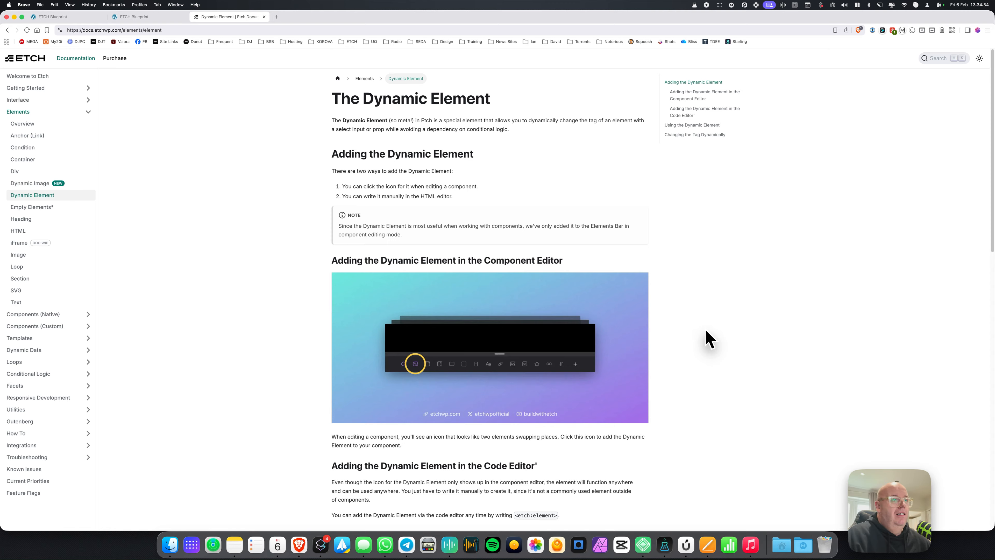
# - Read the Dynamic Element docs on setting its tag from a prop, then return to the live site
pyautogui.scroll(-4, 636, 468)
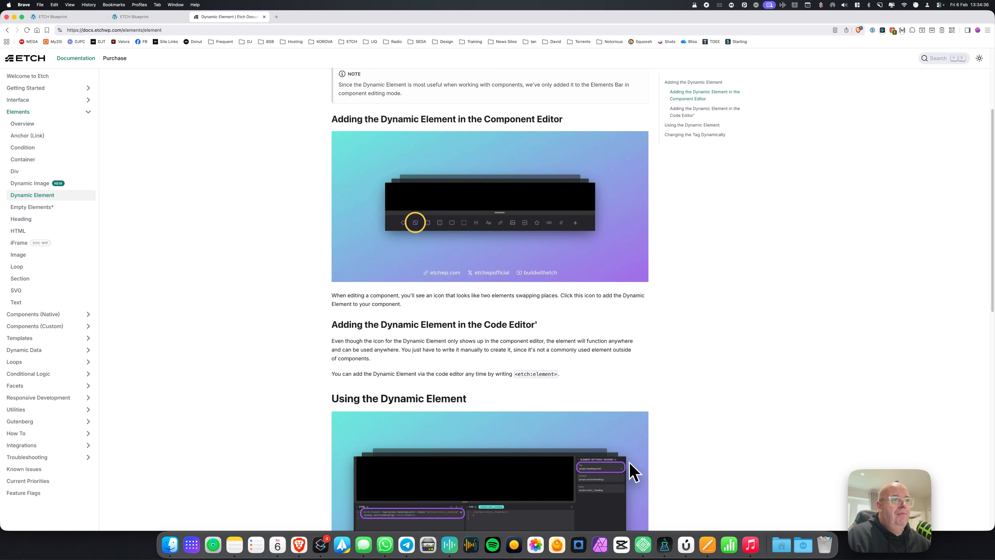
pyautogui.scroll(-4, 634, 471)
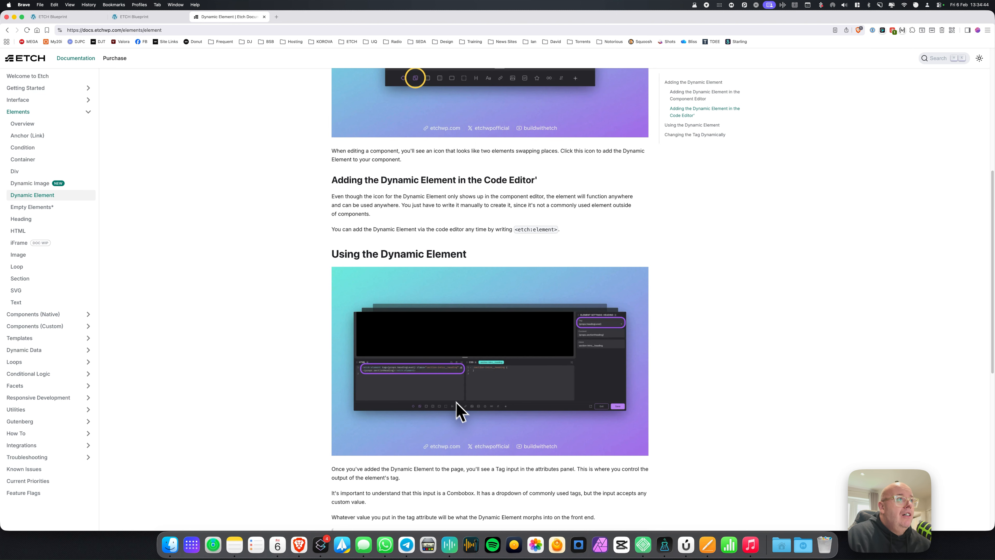
pyautogui.scroll(-3, 470, 442)
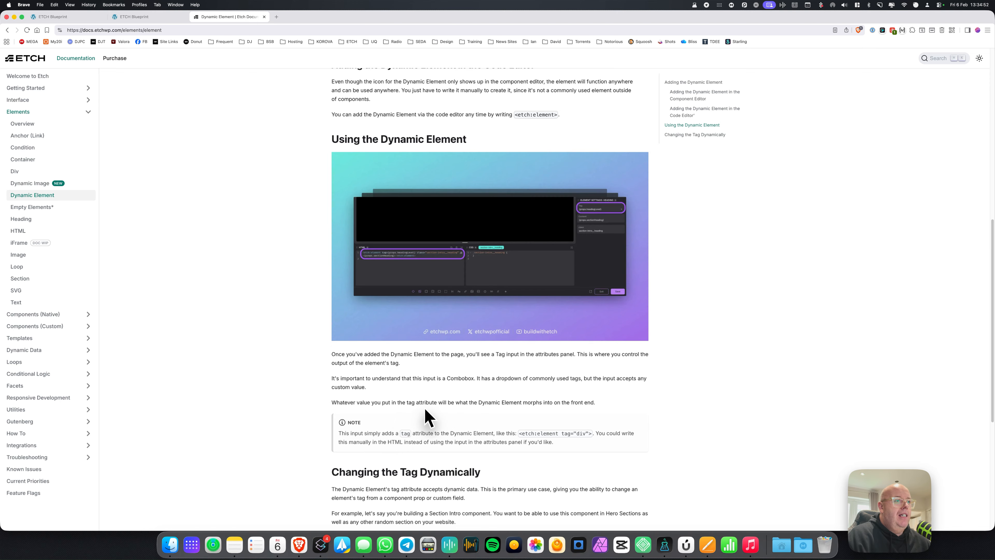
pyautogui.scroll(-3, 427, 415)
pyautogui.scroll(-4, 429, 417)
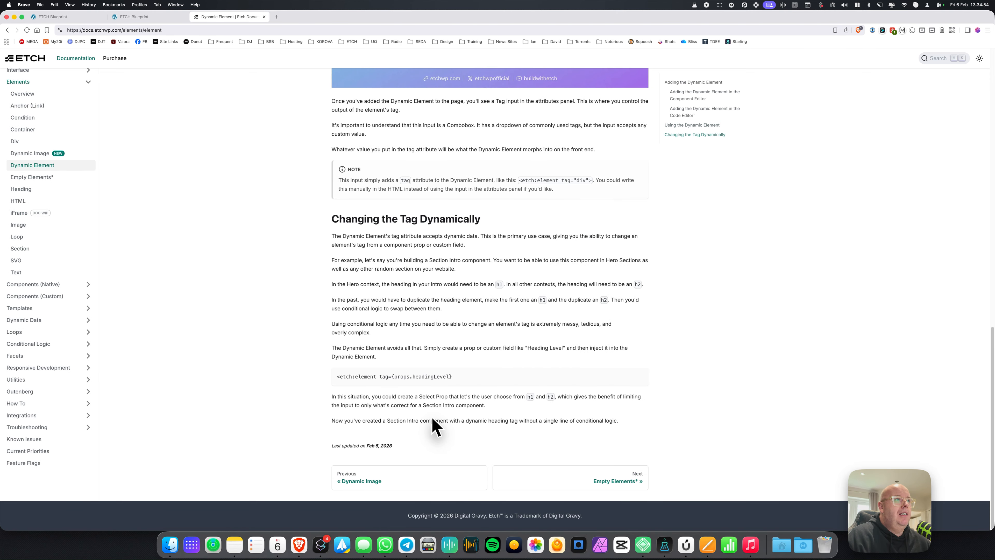
pyautogui.scroll(8, 432, 418)
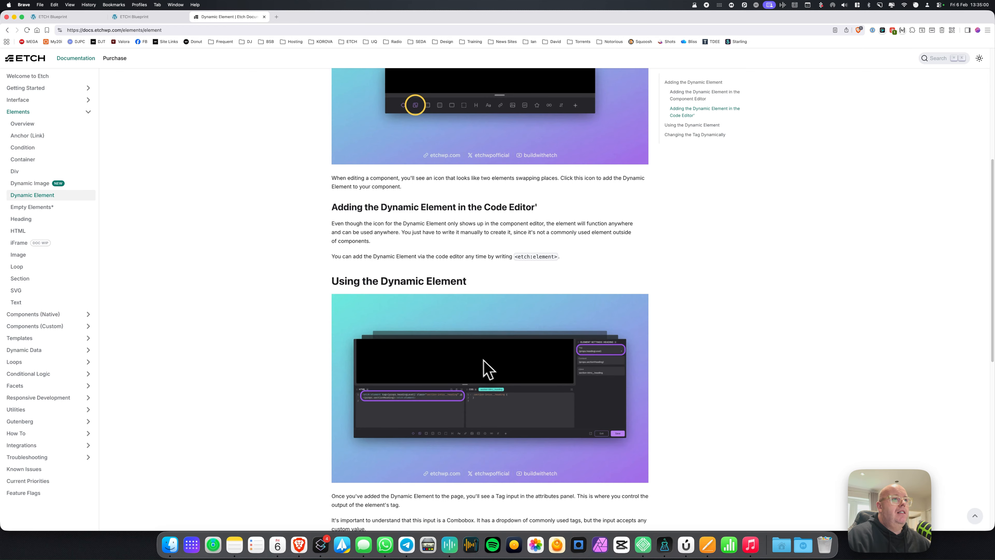
pyautogui.scroll(5, 484, 366)
pyautogui.scroll(-2, 406, 343)
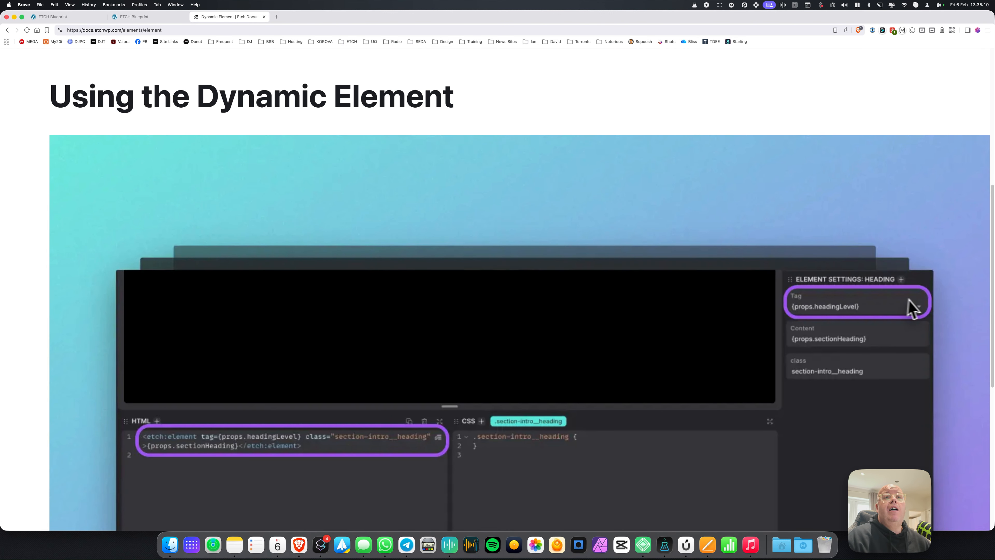
pyautogui.click(137, 22)
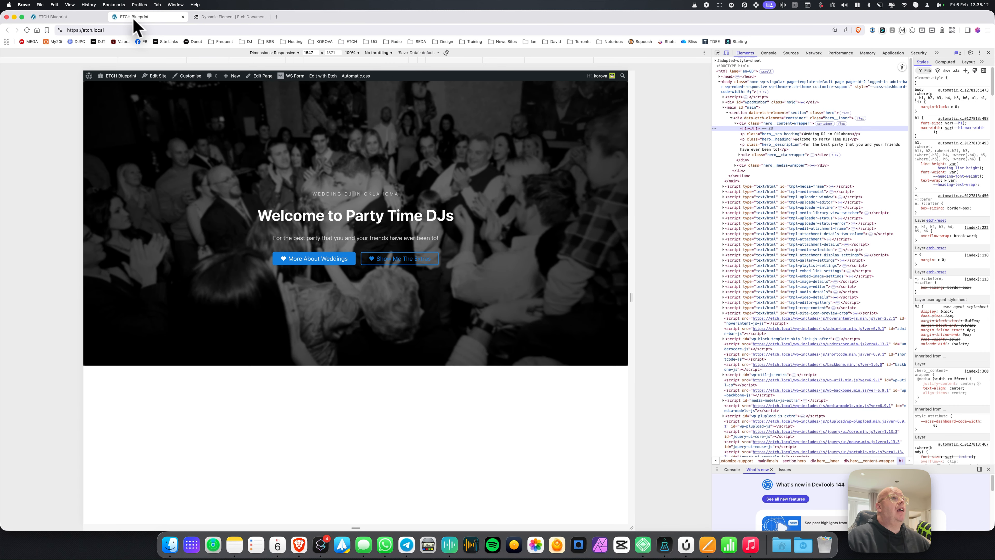
# - In the Etch builder, delete the Text paragraph nested inside the SEO Heading
pyautogui.click(51, 17)
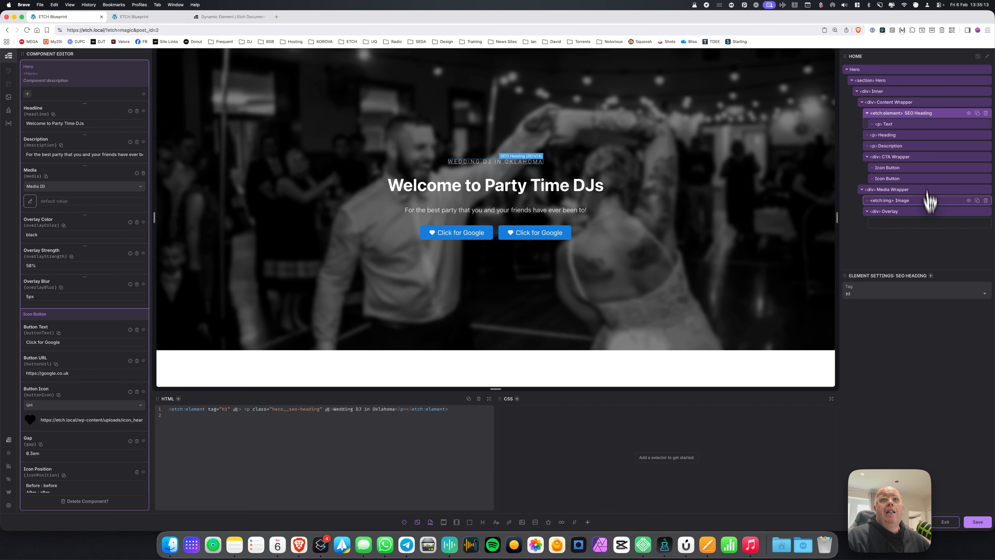
pyautogui.click(908, 124)
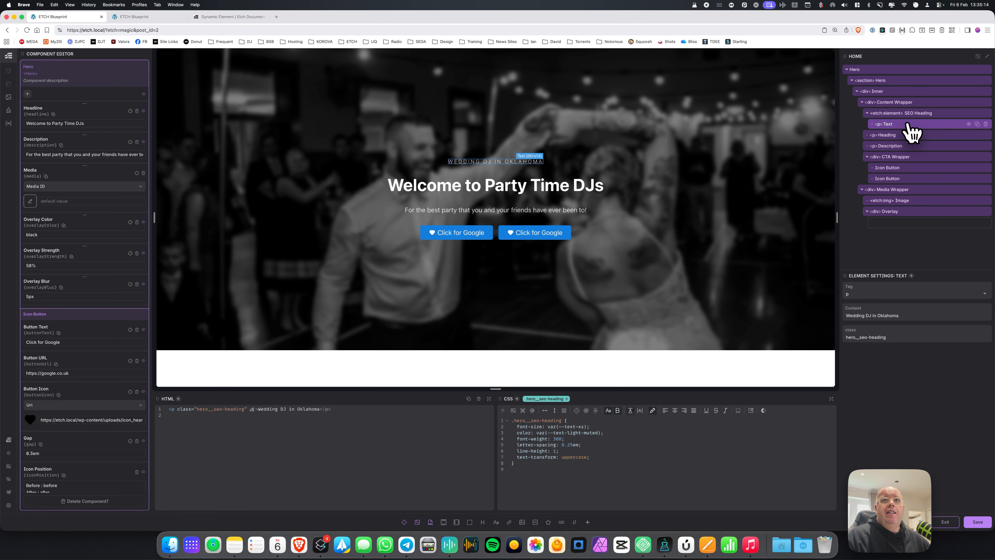
pyautogui.click(985, 124)
# - Give the SEO Heading h1 class hero__seo-heading and text 'Wedding DJ in Oklahoma', then exit
pyautogui.click(938, 114)
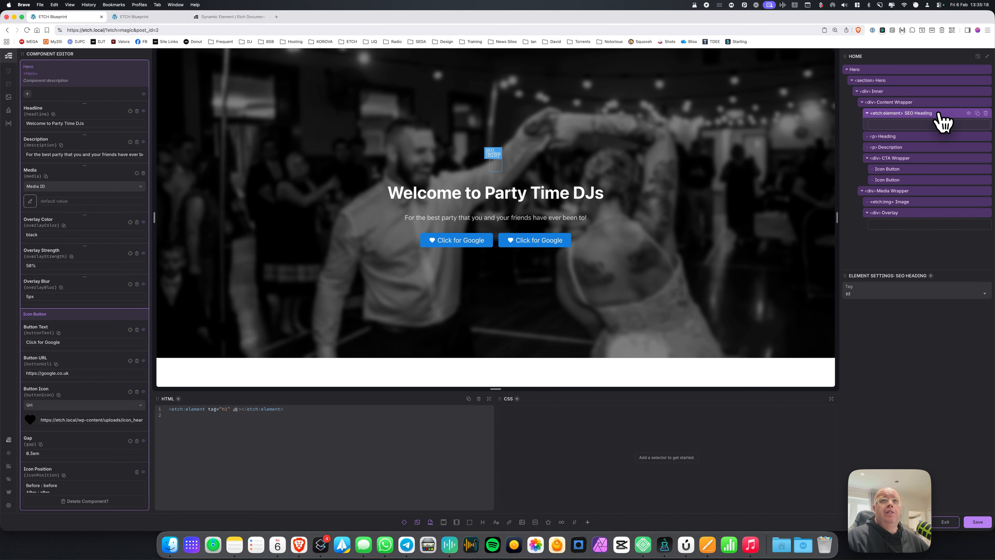
pyautogui.press('super+Return')
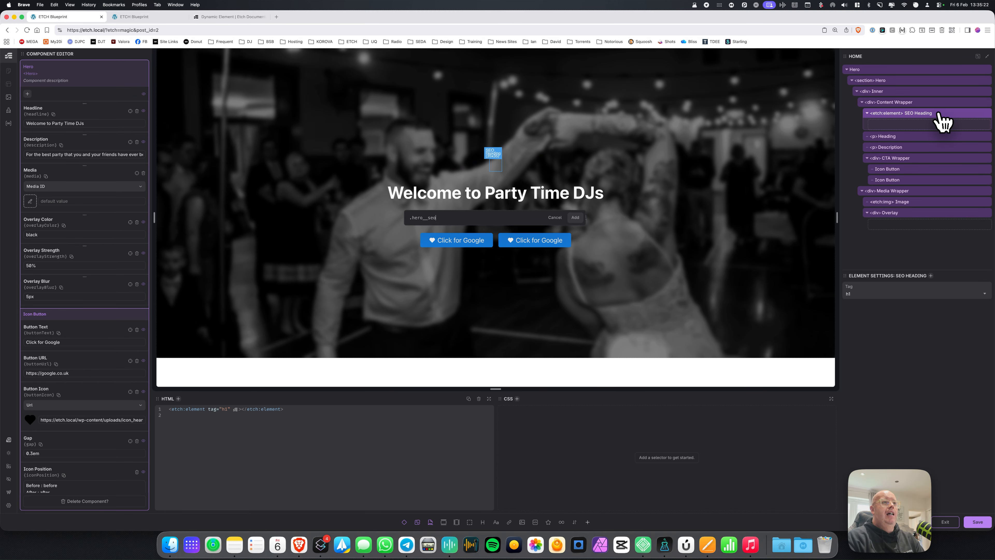
pyautogui.write('.hero__seo-heading')
pyautogui.press('Return')
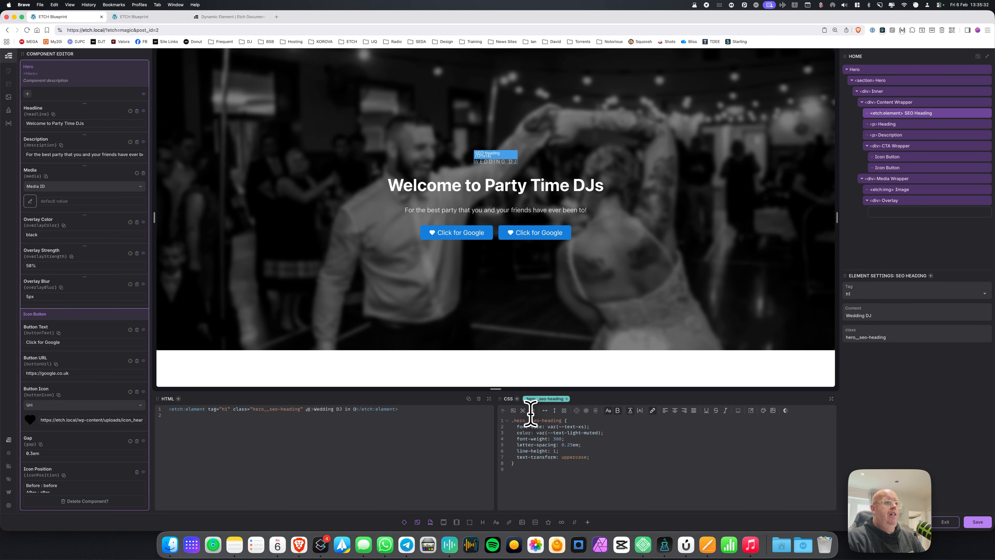
pyautogui.write('ahoma')
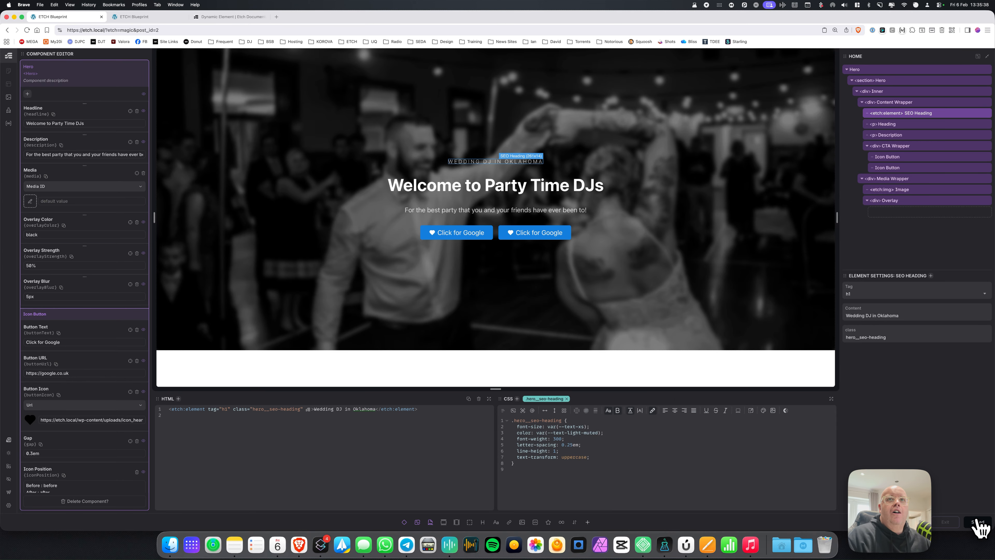
pyautogui.click(948, 522)
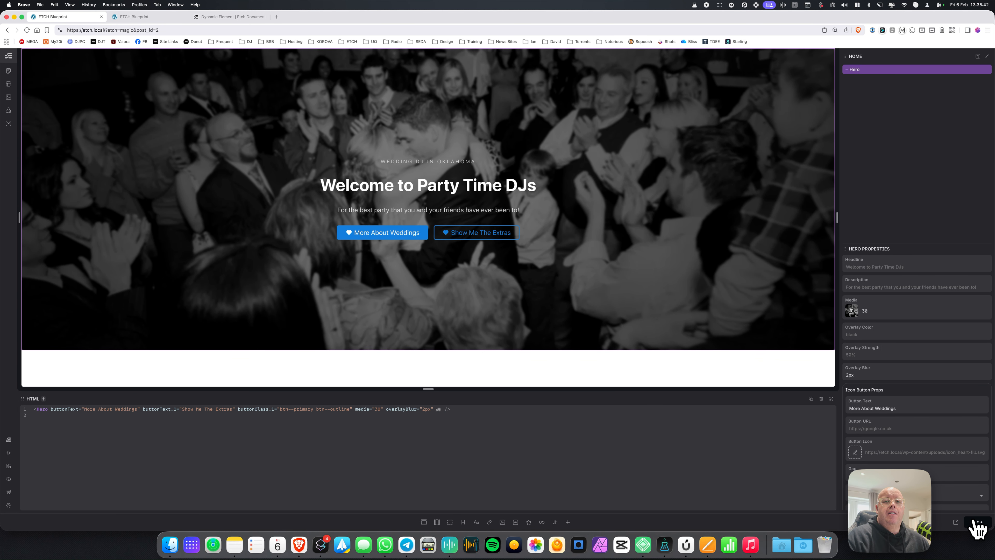
# - Reload the live page, inspect the hero heading's markup in DevTools, then return to Etch
pyautogui.click(169, 16)
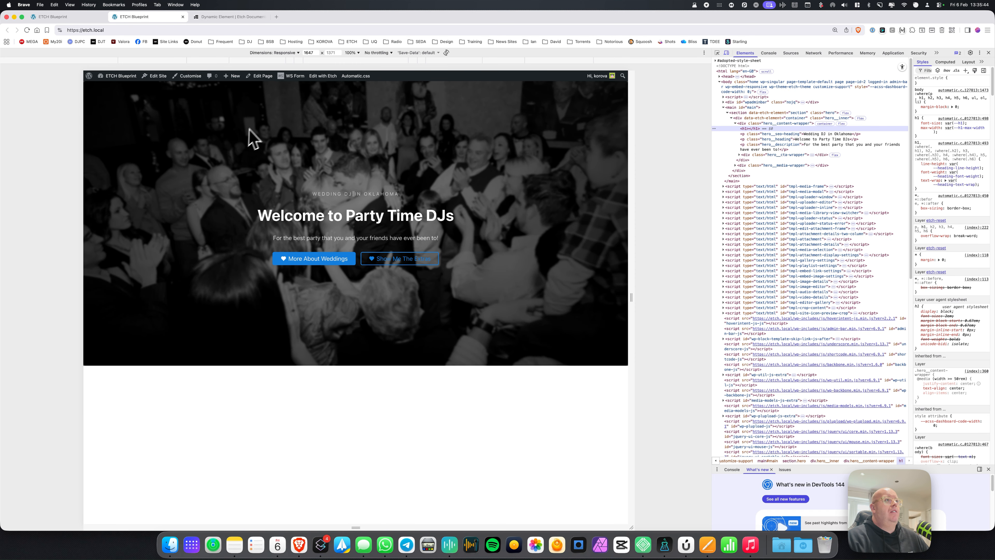
pyautogui.press('super+r')
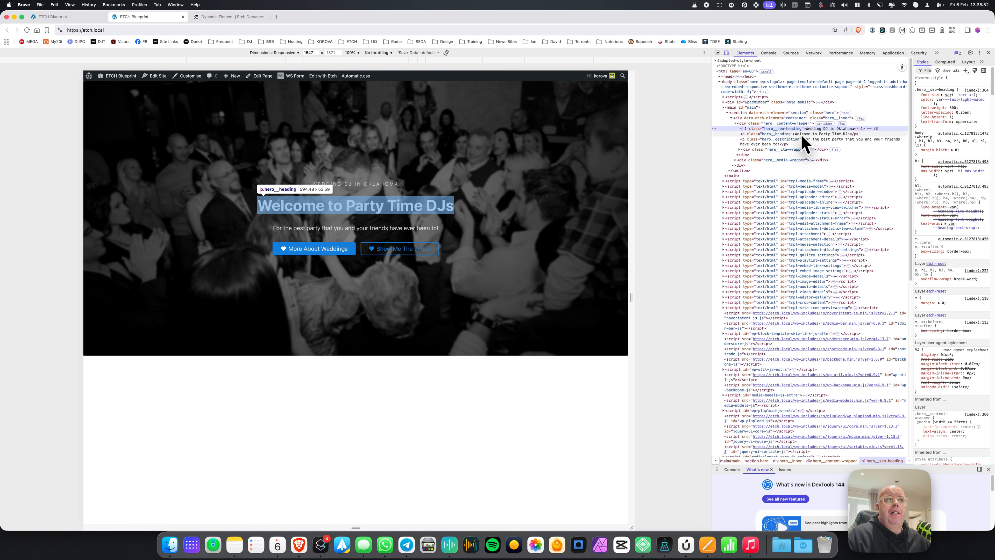
pyautogui.click(802, 136)
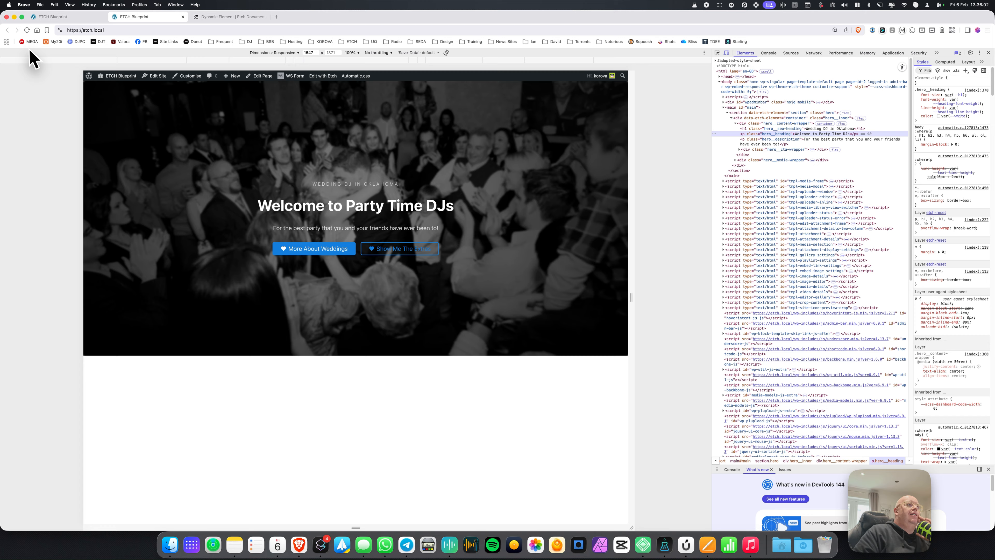
pyautogui.click(59, 16)
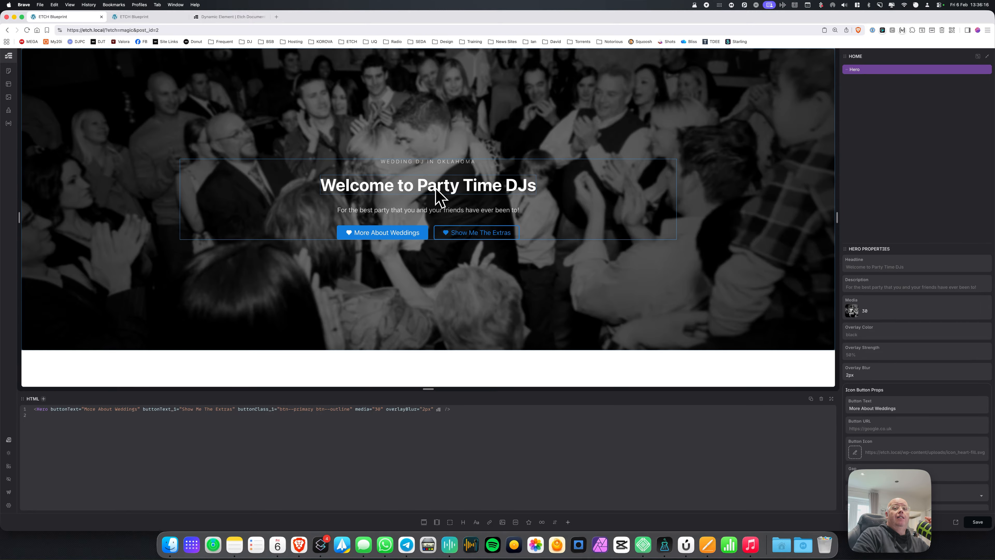
# - Save, reopen the Hero component, and delete its paragraph Heading element
pyautogui.press('super+s')
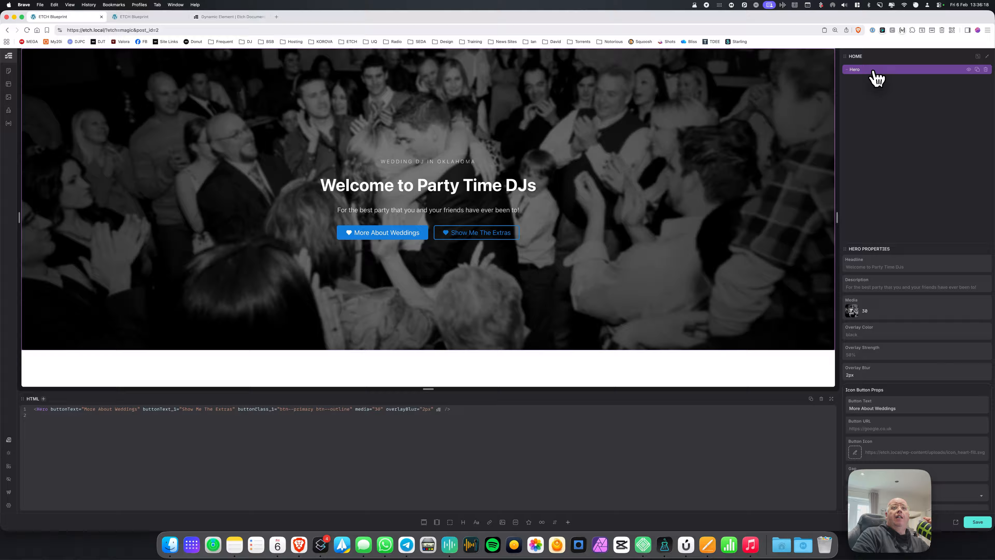
pyautogui.rightClick(877, 77)
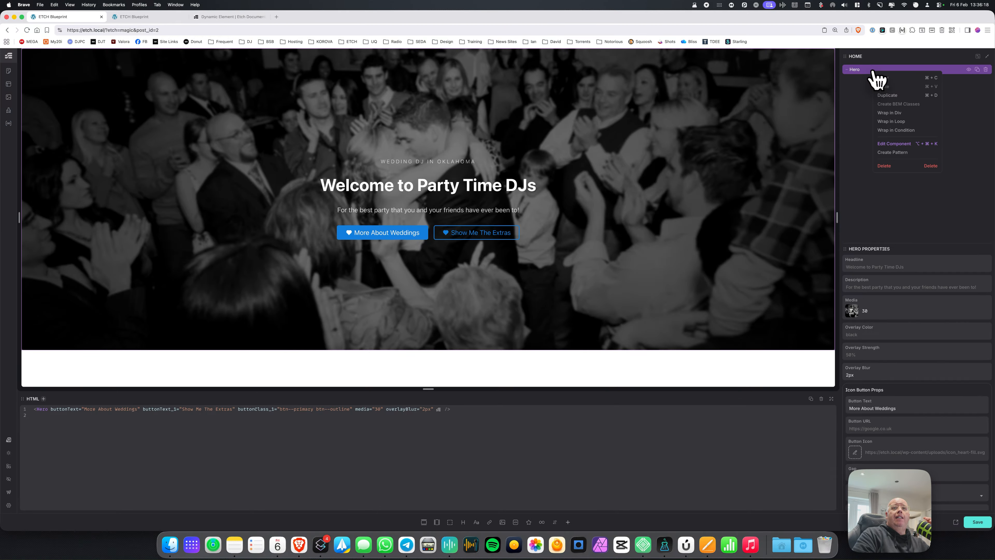
pyautogui.click(881, 144)
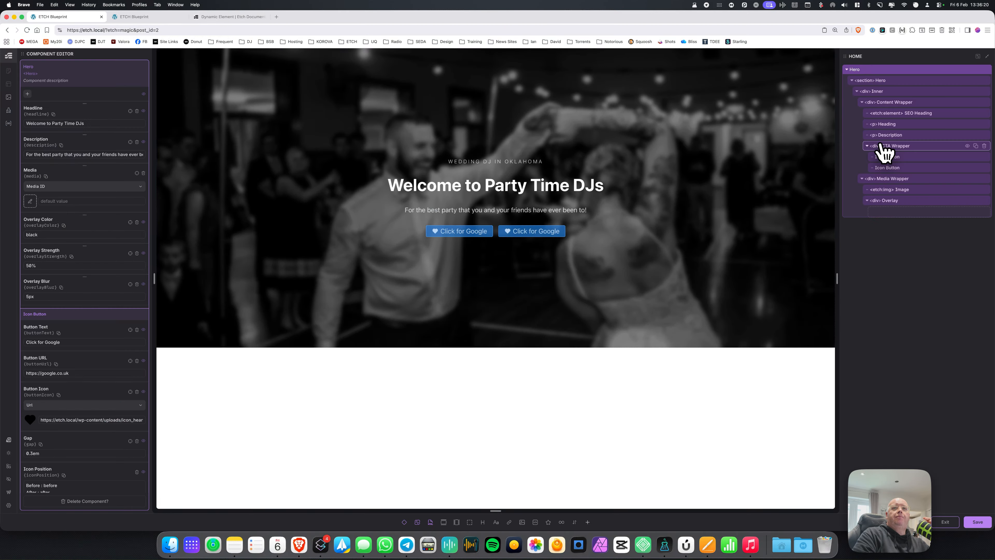
pyautogui.click(889, 125)
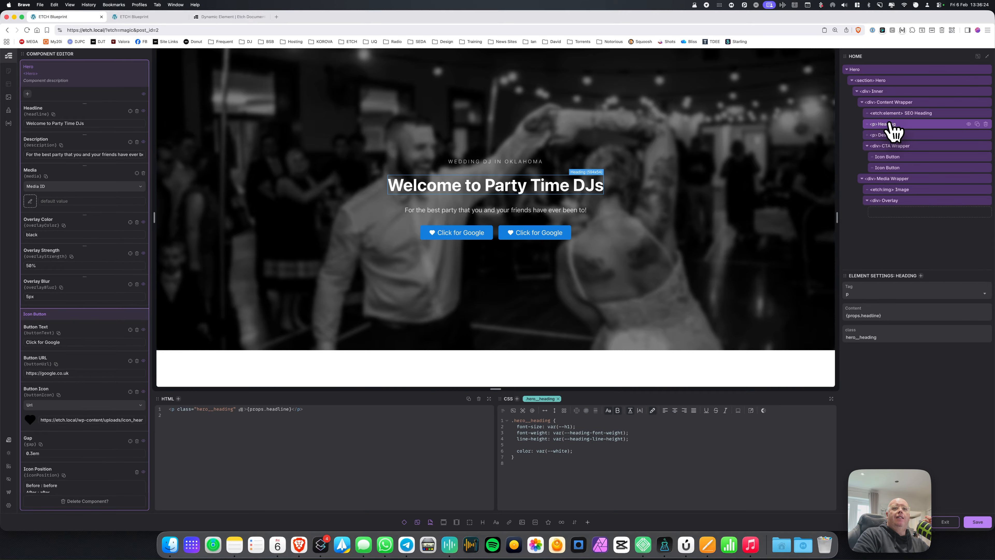
pyautogui.click(986, 124)
# - Add a new element right after SEO Heading in the Content Wrapper, name it Headline, and save
pyautogui.click(930, 103)
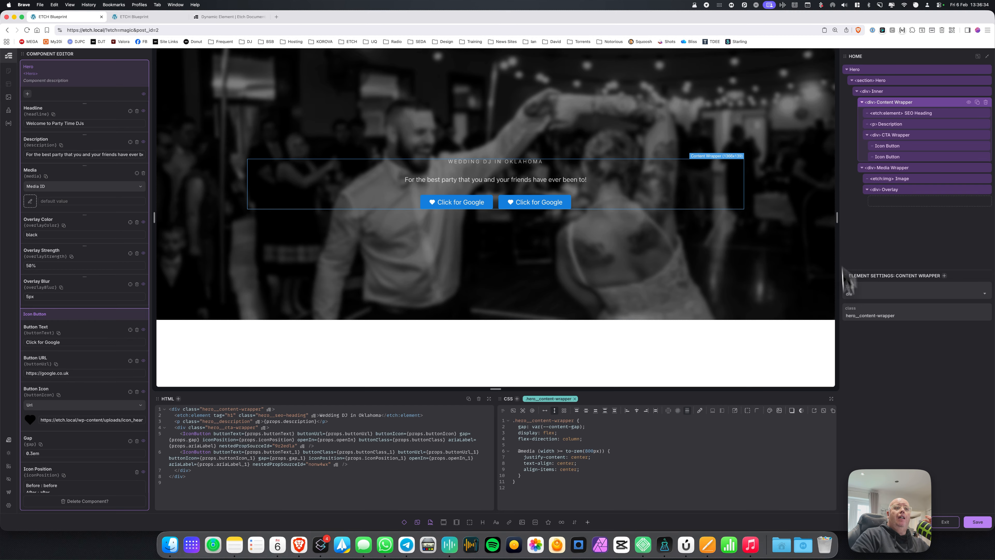
pyautogui.click(417, 522)
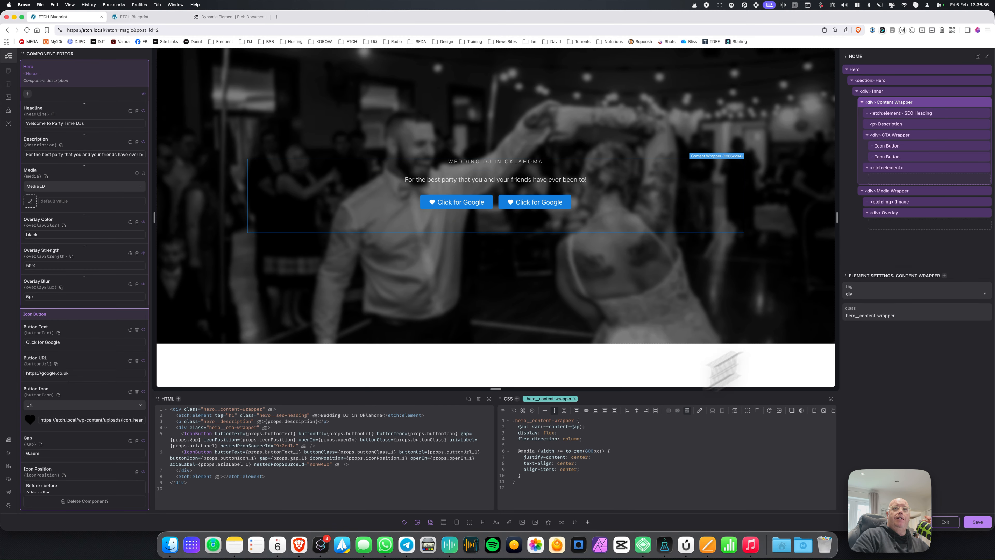
pyautogui.moveTo(884, 170); pyautogui.dragTo(891, 127)
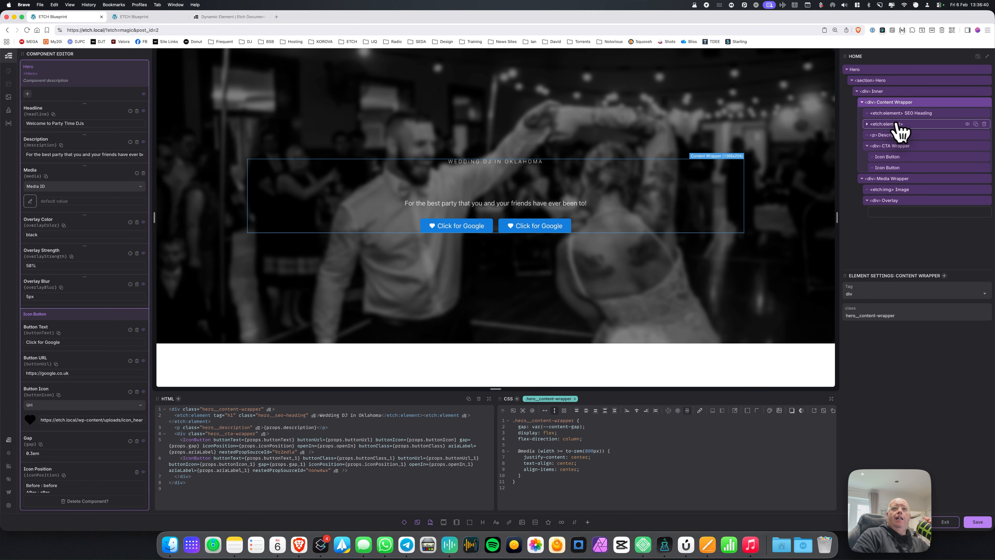
pyautogui.click(910, 125)
pyautogui.write('Headline')
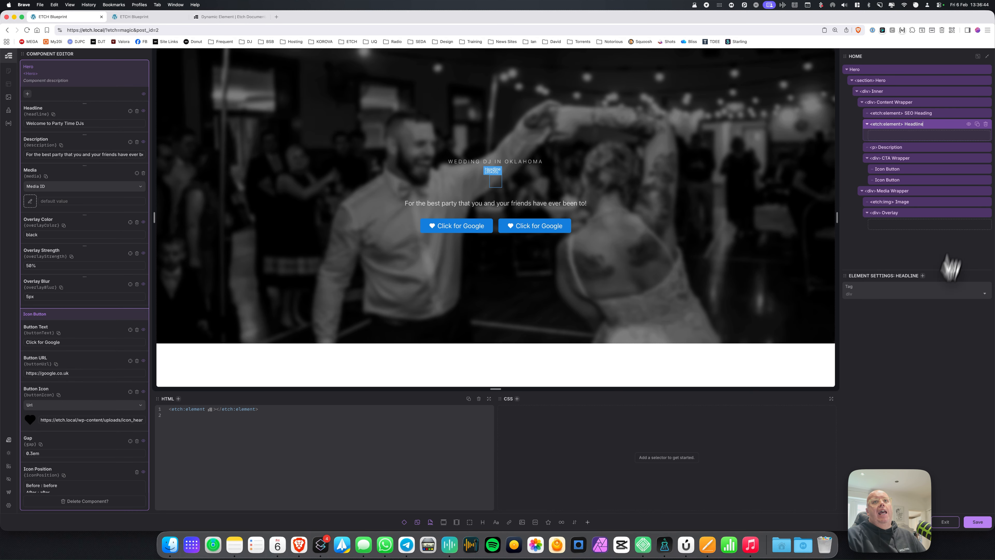
pyautogui.click(970, 525)
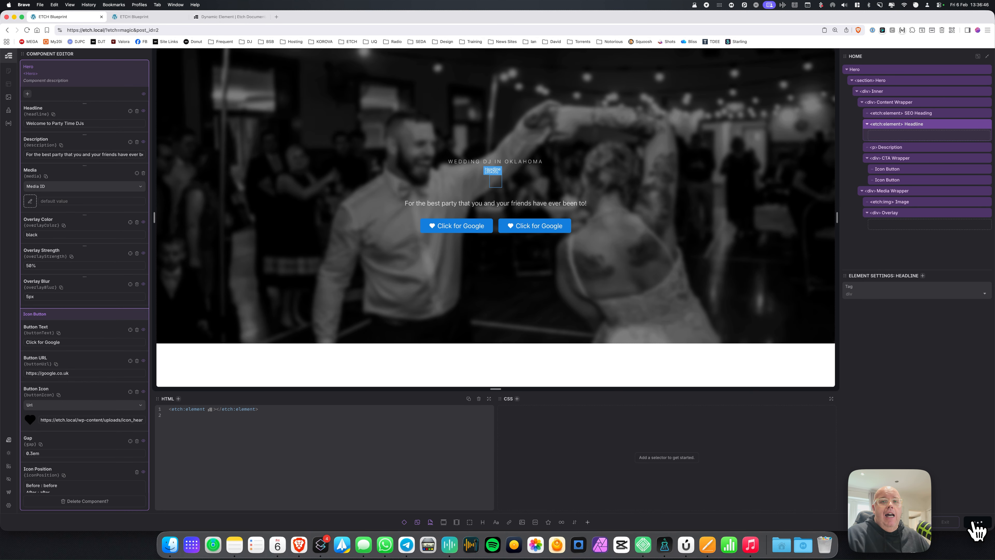
# - Give Headline the hero__heading class and set its content to {props.headline}
pyautogui.press('super+Return')
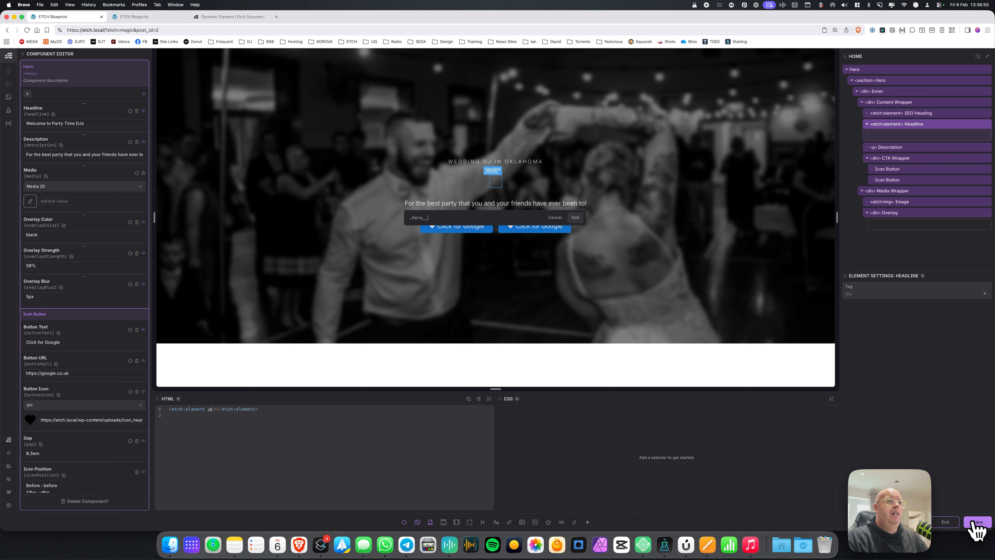
pyautogui.press('Return')
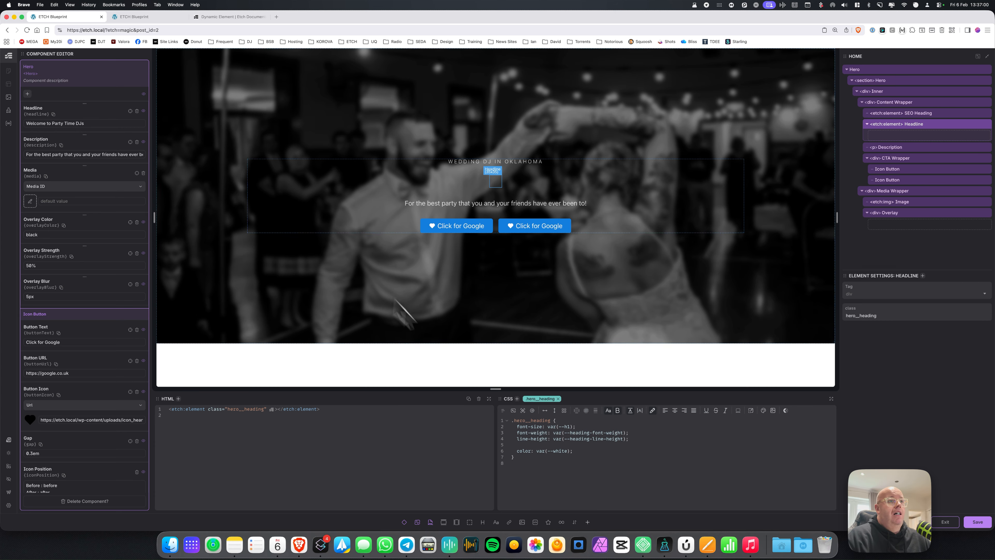
pyautogui.click(282, 409)
pyautogui.write('{')
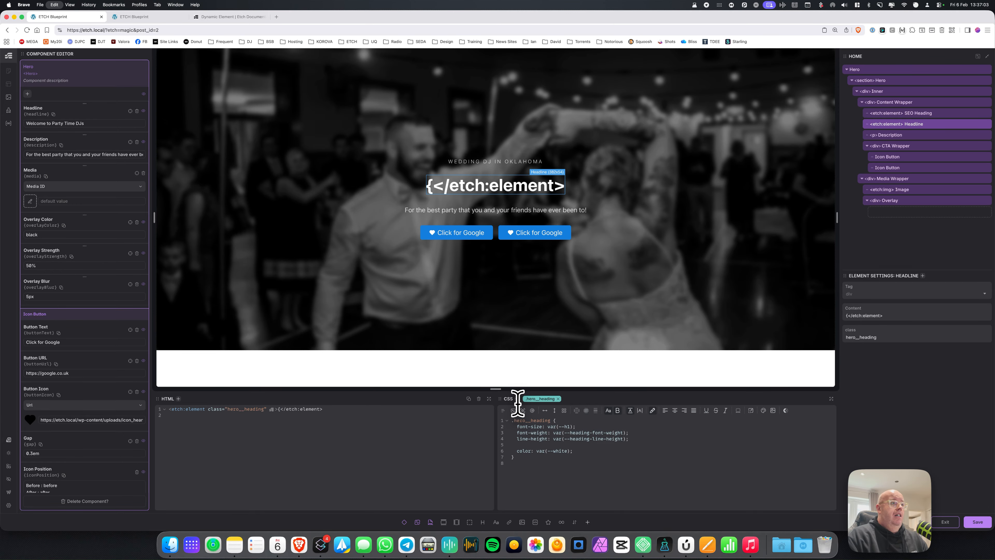
pyautogui.write('props.headline')
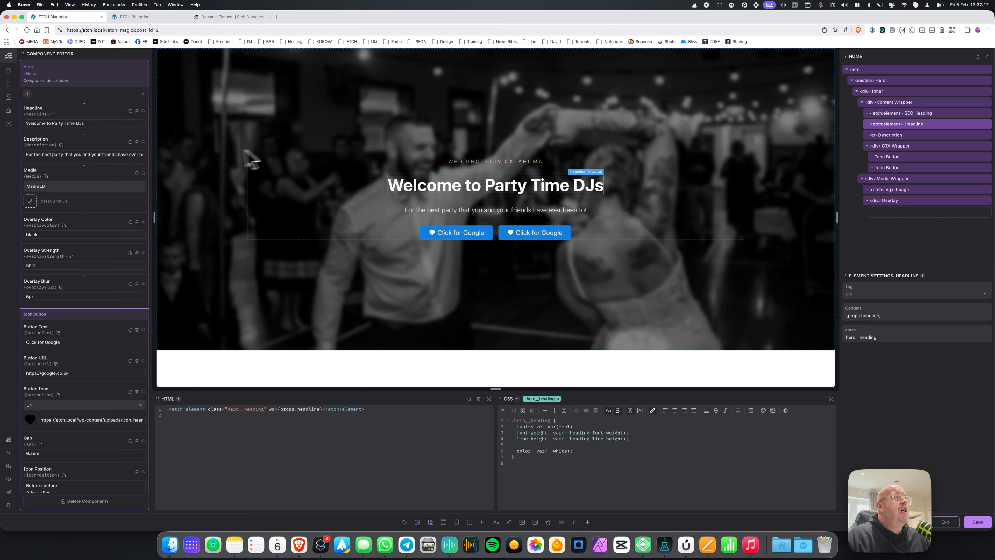
# - Add a text prop 'SEO Heading' at the top, defaulting to 'Wedding DJ in Oklahoma', then save and exit
pyautogui.click(28, 94)
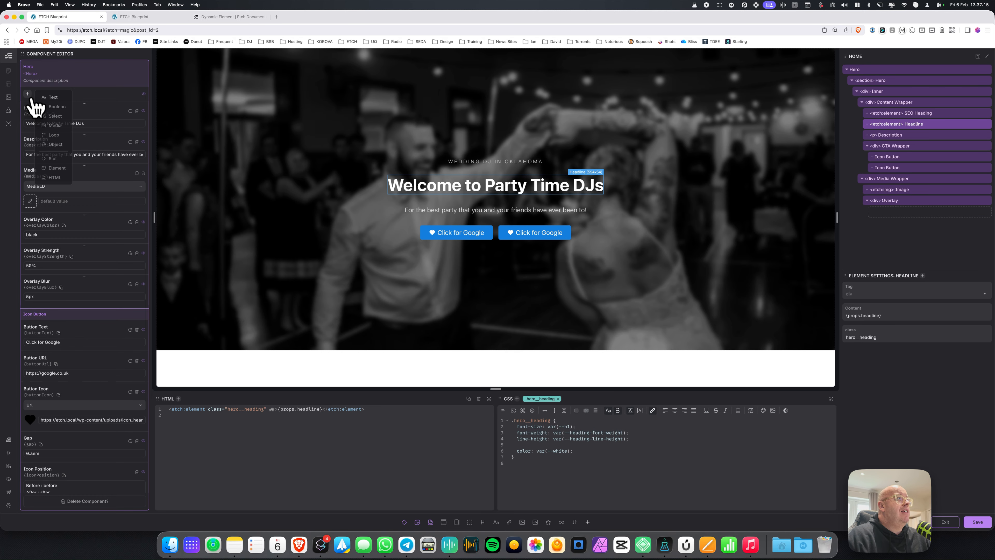
pyautogui.click(53, 97)
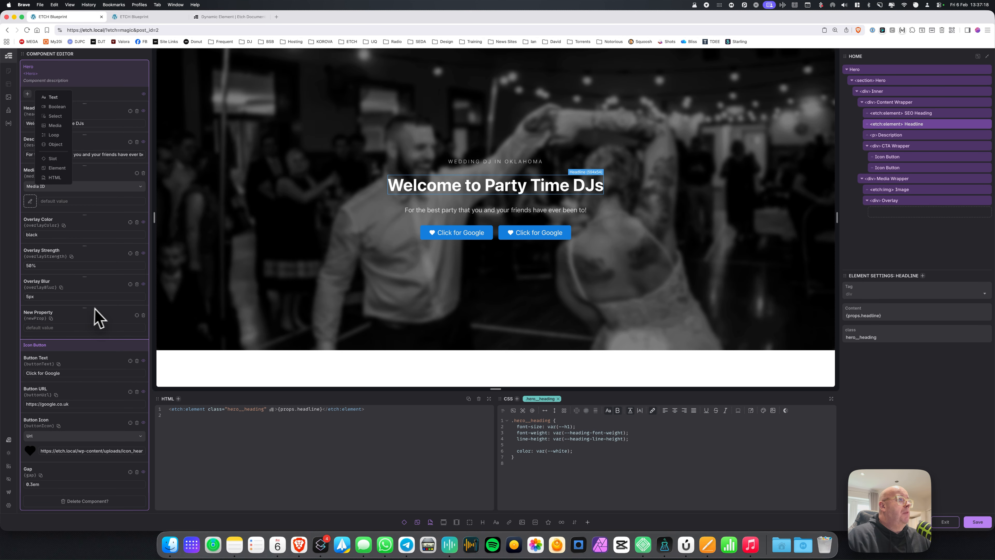
pyautogui.moveTo(89, 303); pyautogui.dragTo(74, 117)
pyautogui.click(37, 108)
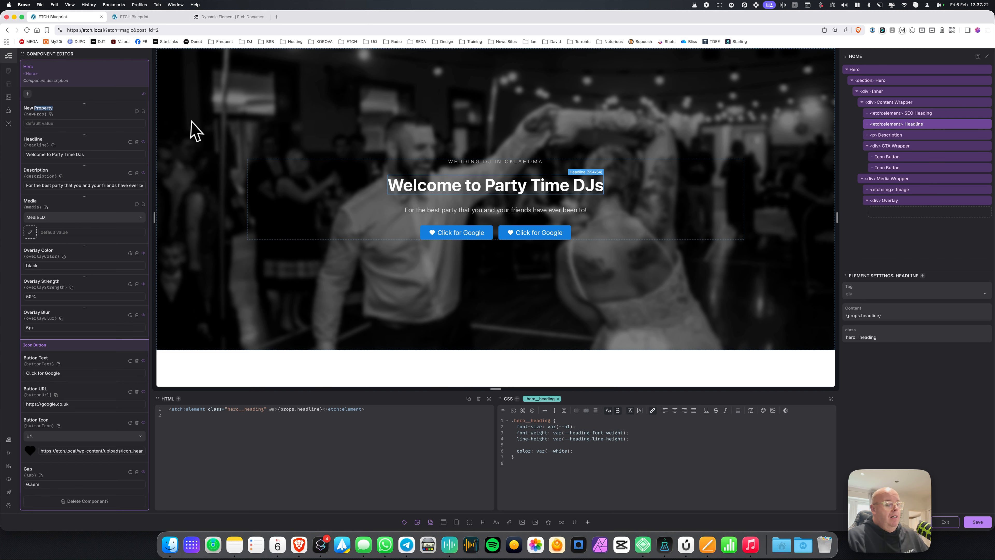
pyautogui.write('SEO Head')
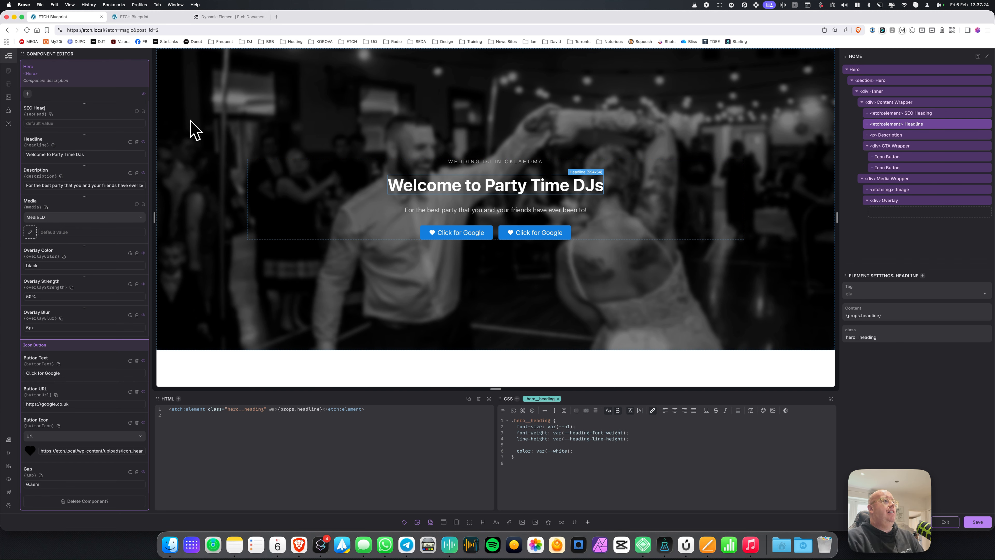
pyautogui.write('ing')
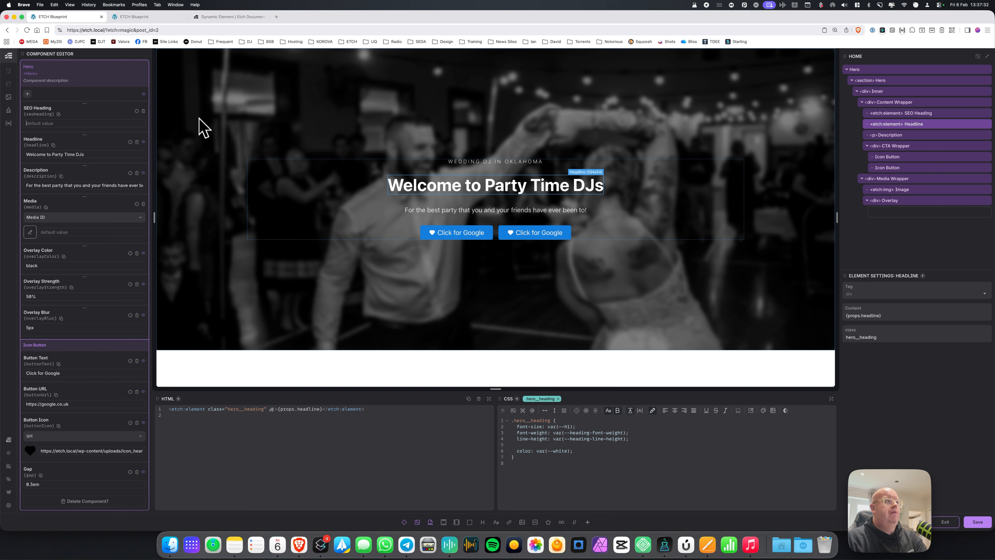
pyautogui.click(142, 110)
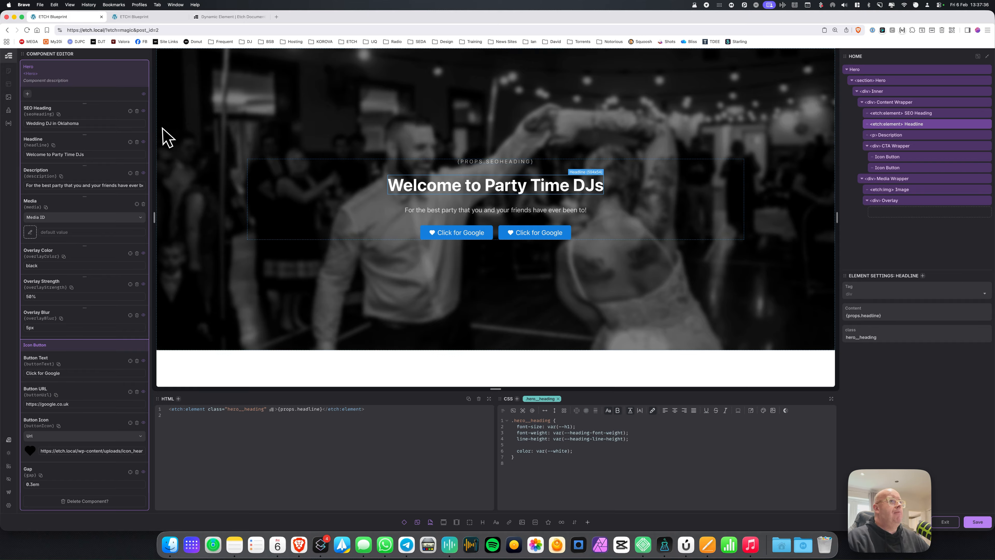
pyautogui.click(977, 521)
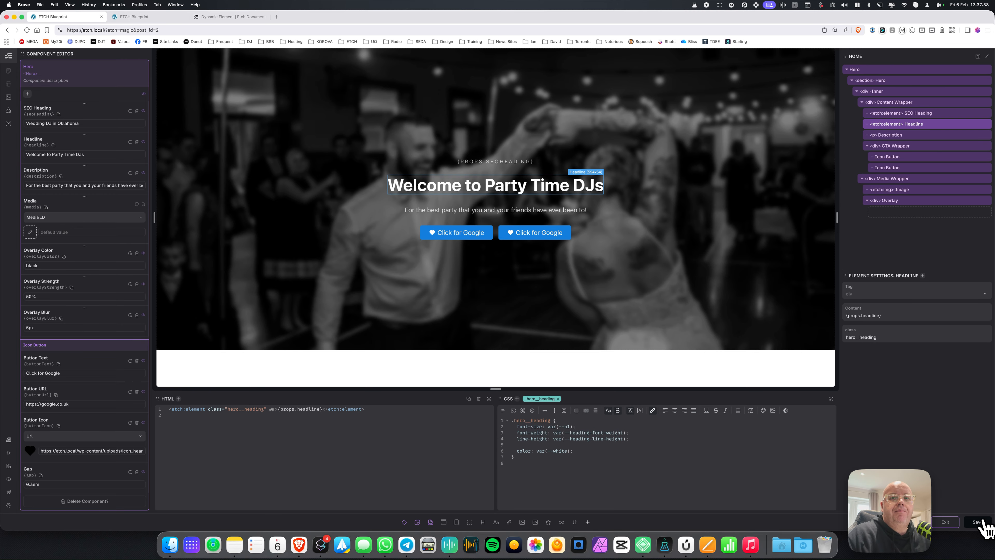
pyautogui.click(946, 522)
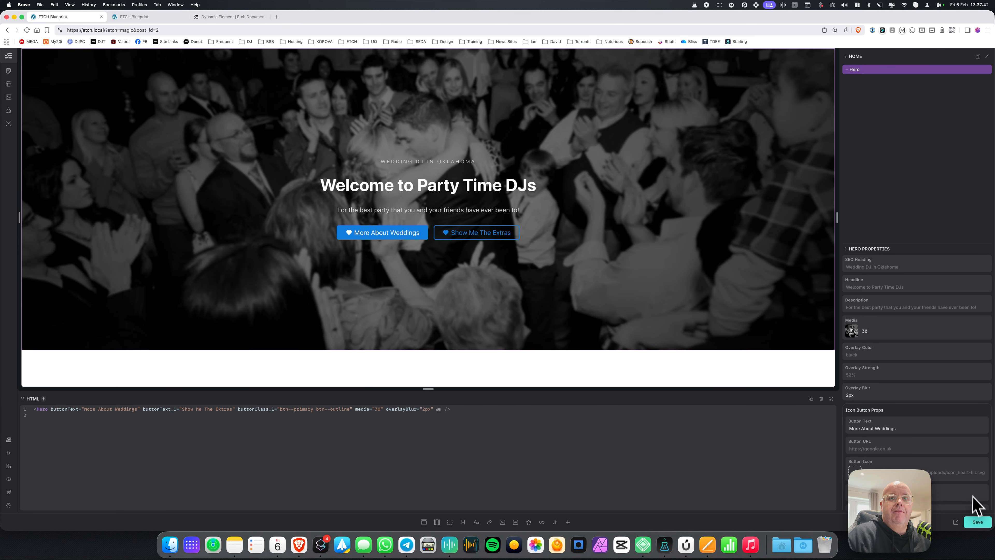
pyautogui.click(883, 261)
pyautogui.write('Wed')
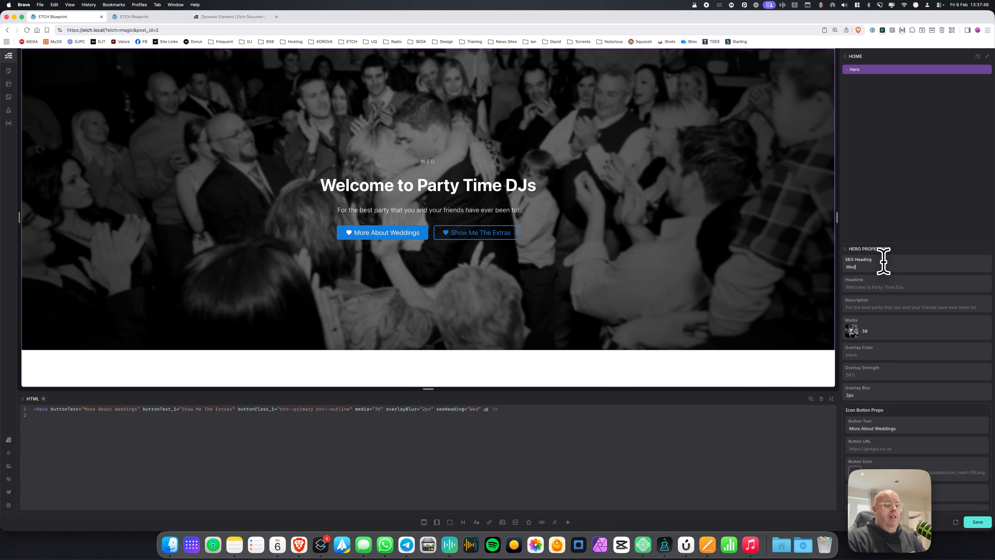
pyautogui.write('ding DJ In Kansas')
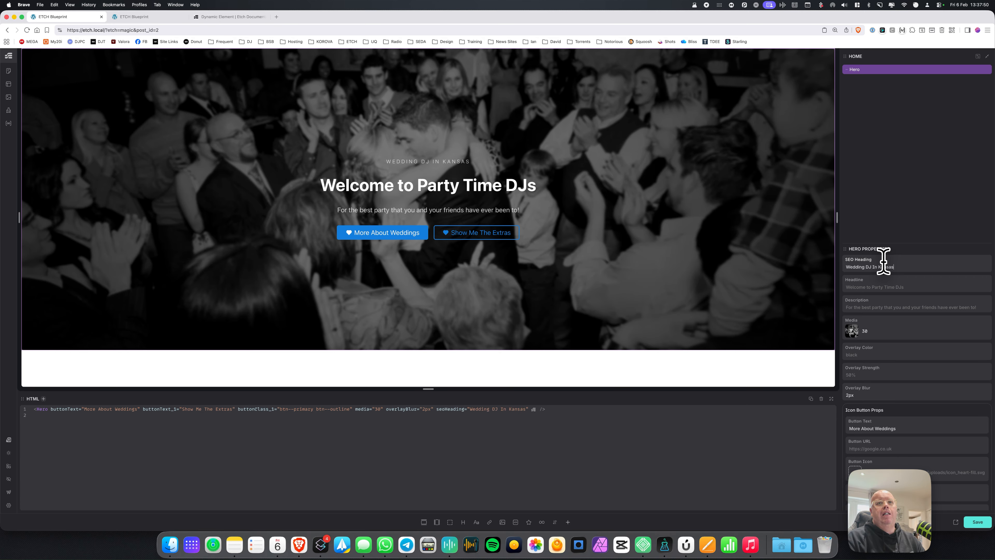
pyautogui.press('super+a')
pyautogui.press('BackSpace')
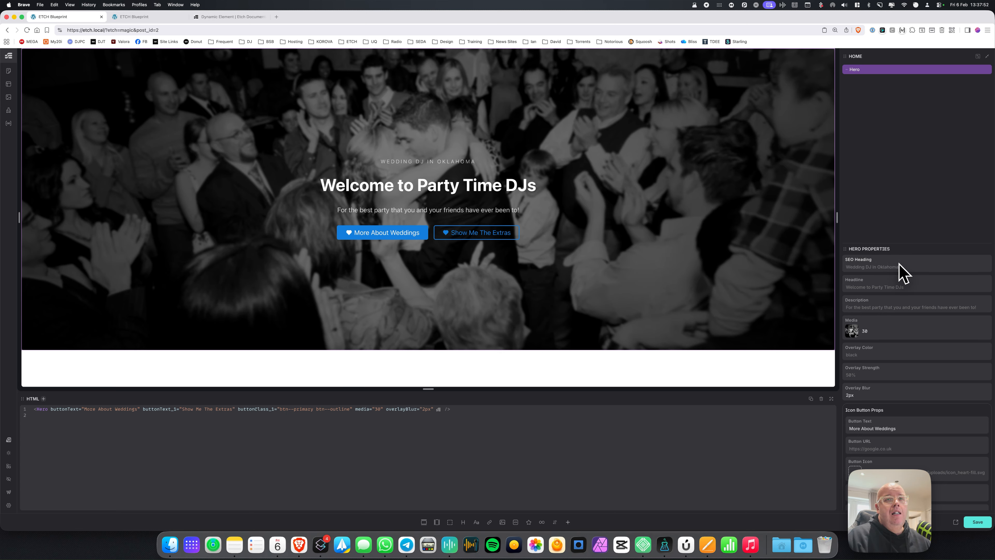
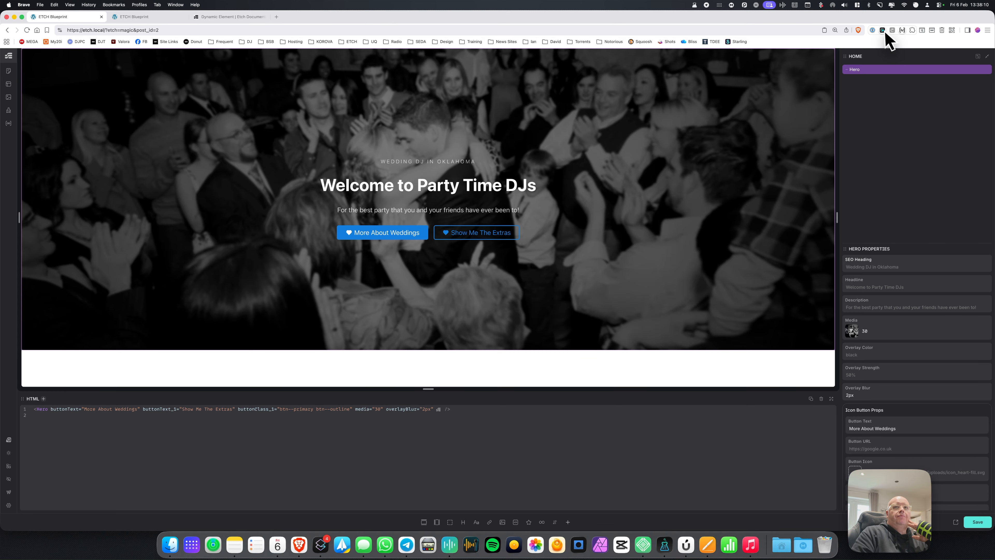
# - Open and close DevTools from the Hero, then show the Hero component's context menu
pyautogui.rightClick(882, 75)
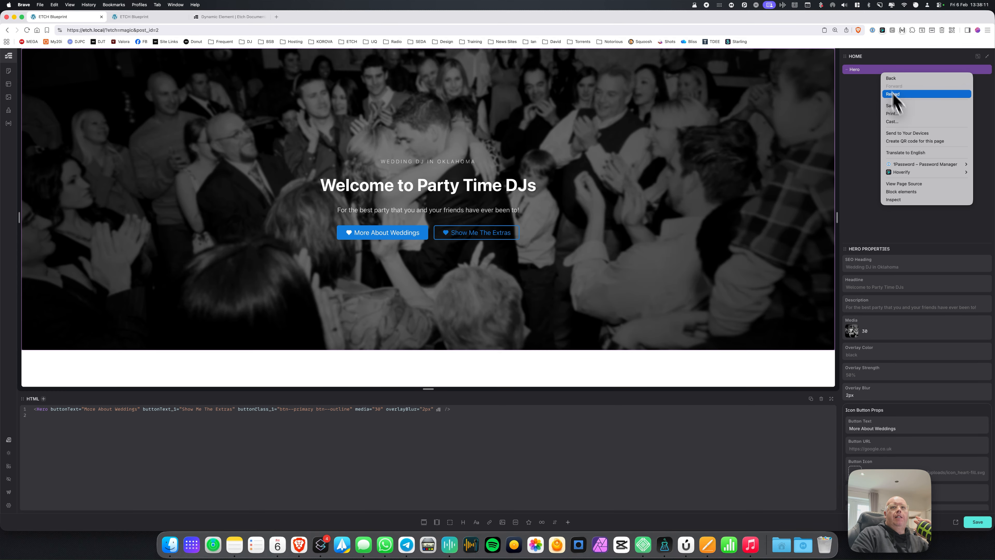
pyautogui.click(908, 199)
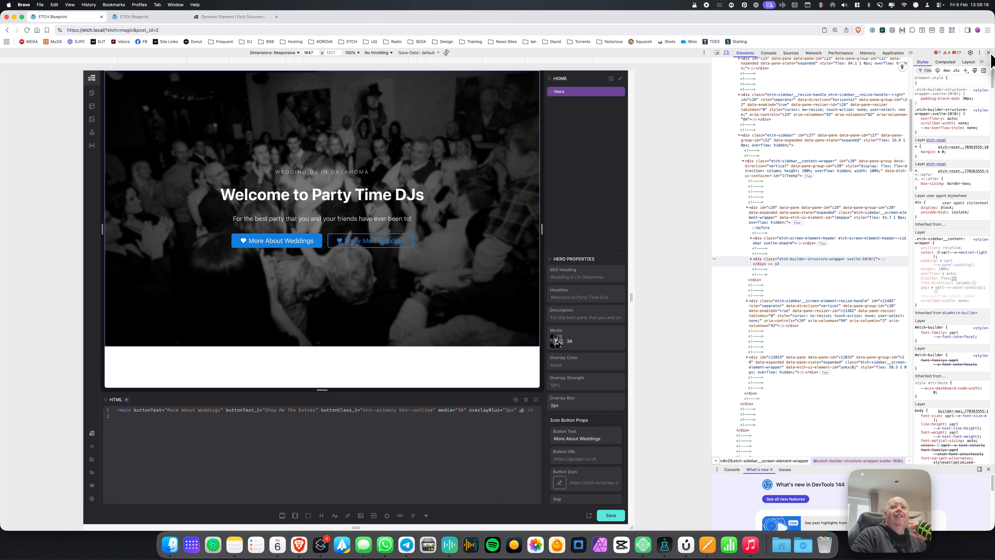
pyautogui.click(988, 53)
pyautogui.rightClick(914, 70)
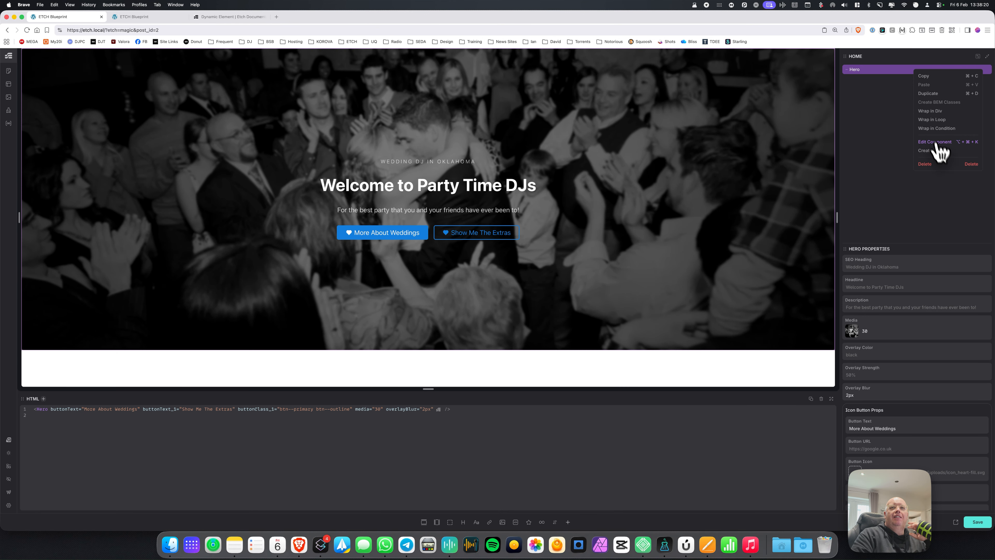
# - In the Hero component editor, change the Headline element's tag to p, save, then select SEO Heading
pyautogui.click(939, 142)
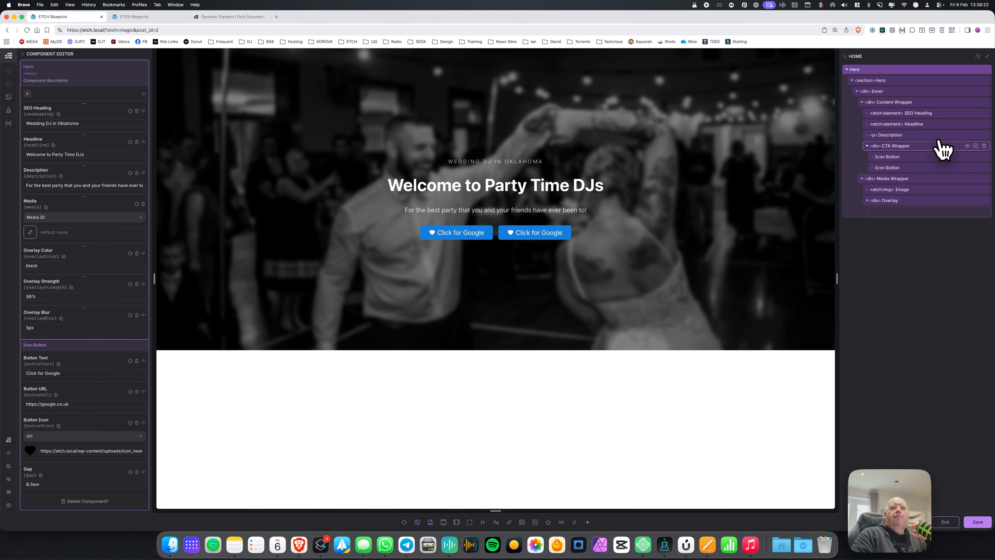
pyautogui.click(897, 125)
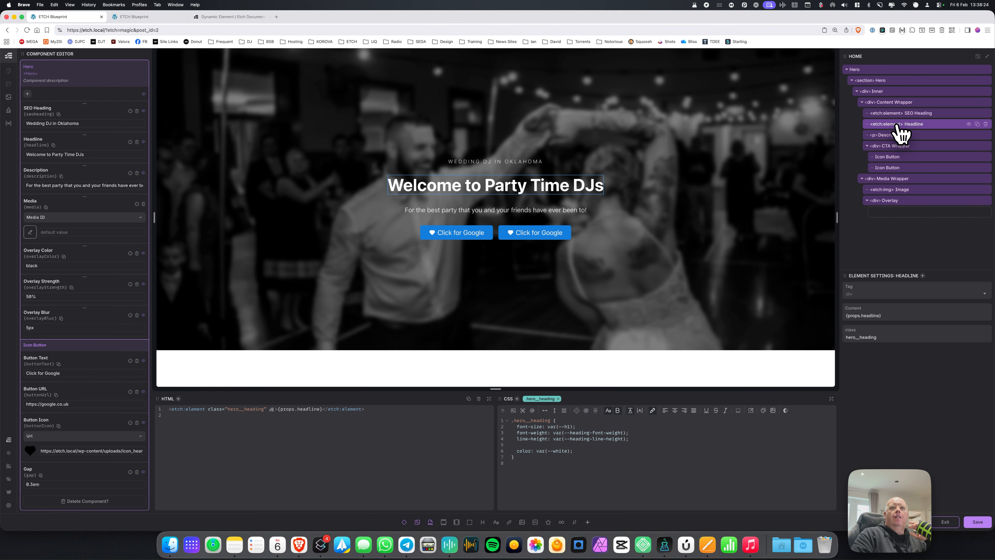
pyautogui.click(853, 293)
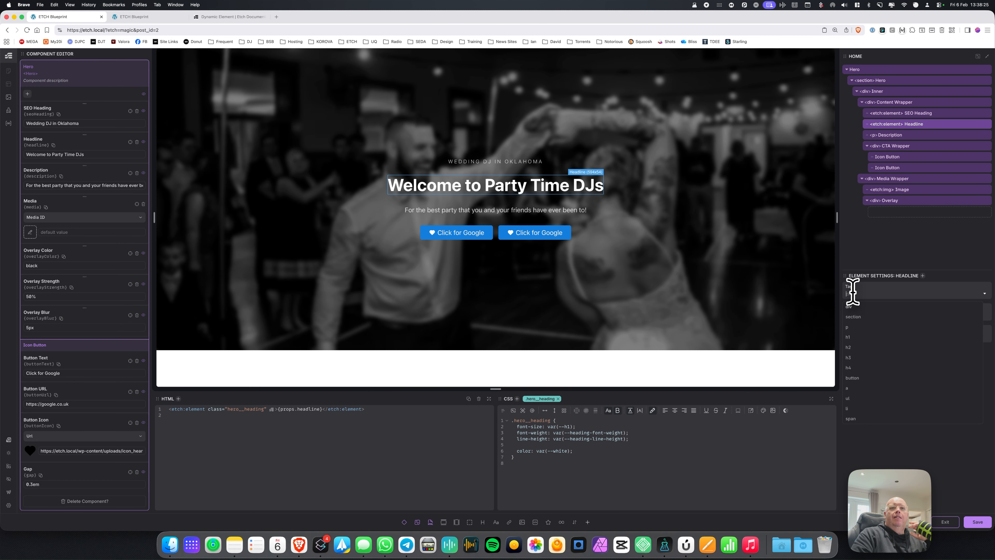
pyautogui.click(847, 328)
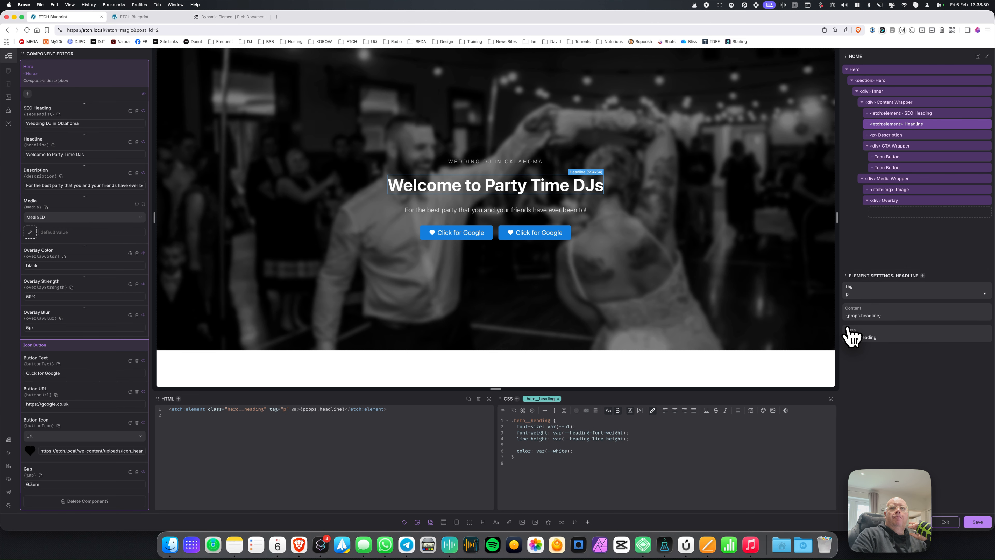
pyautogui.click(976, 523)
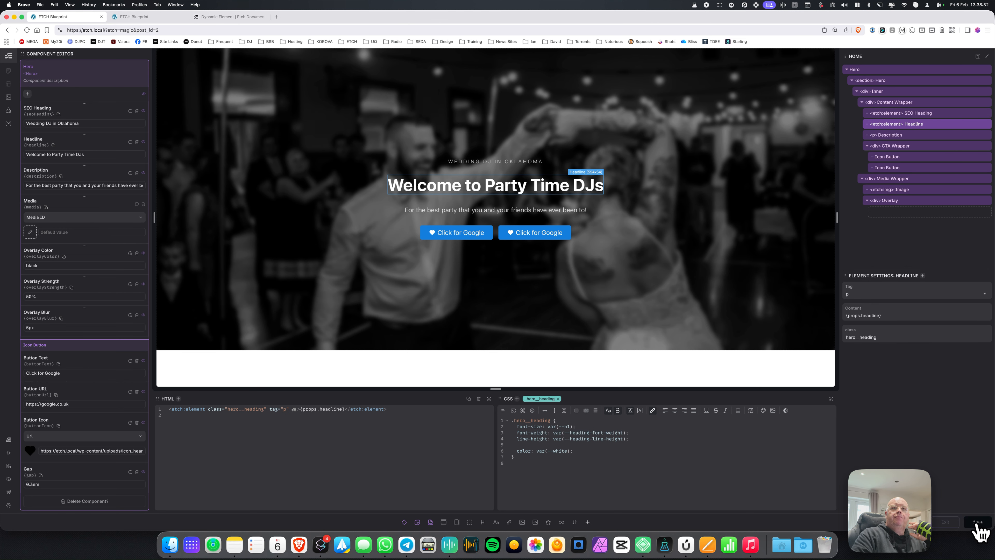
pyautogui.click(894, 114)
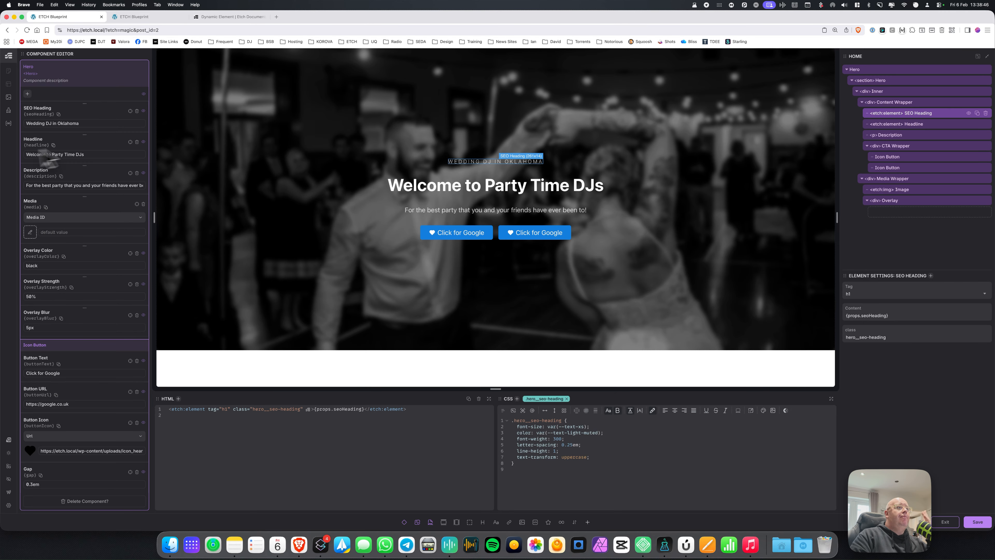
# - Add two Select properties and one Boolean property to the Hero component
pyautogui.click(28, 93)
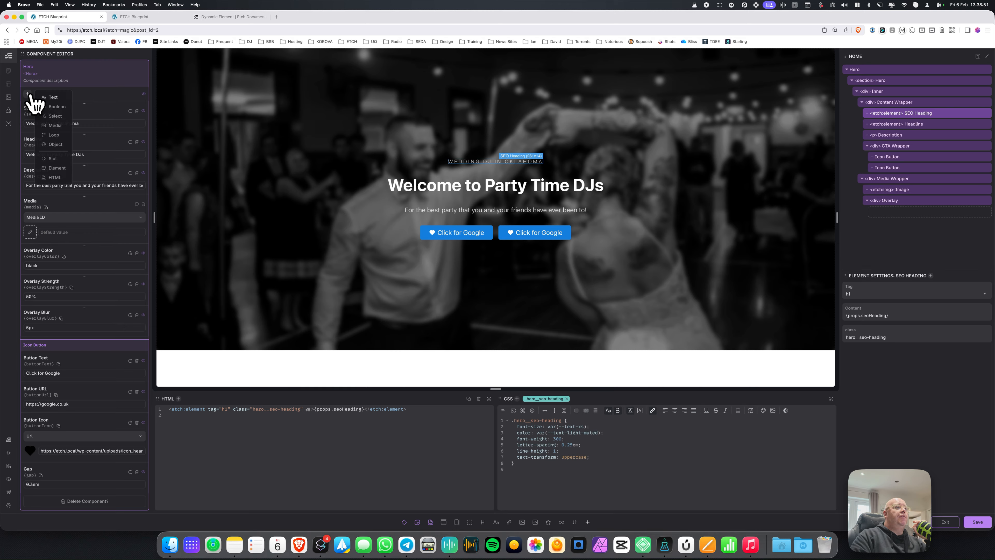
pyautogui.click(57, 117)
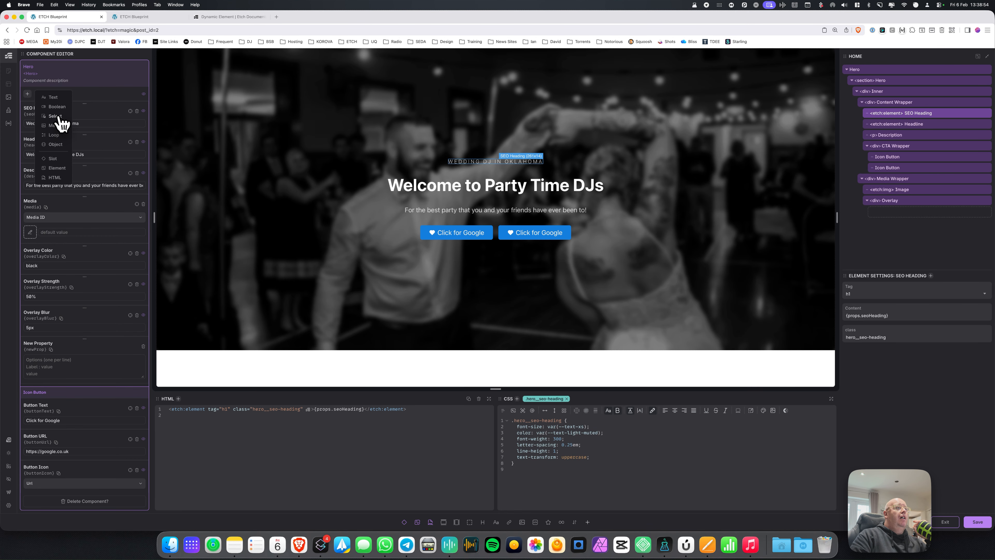
pyautogui.click(58, 117)
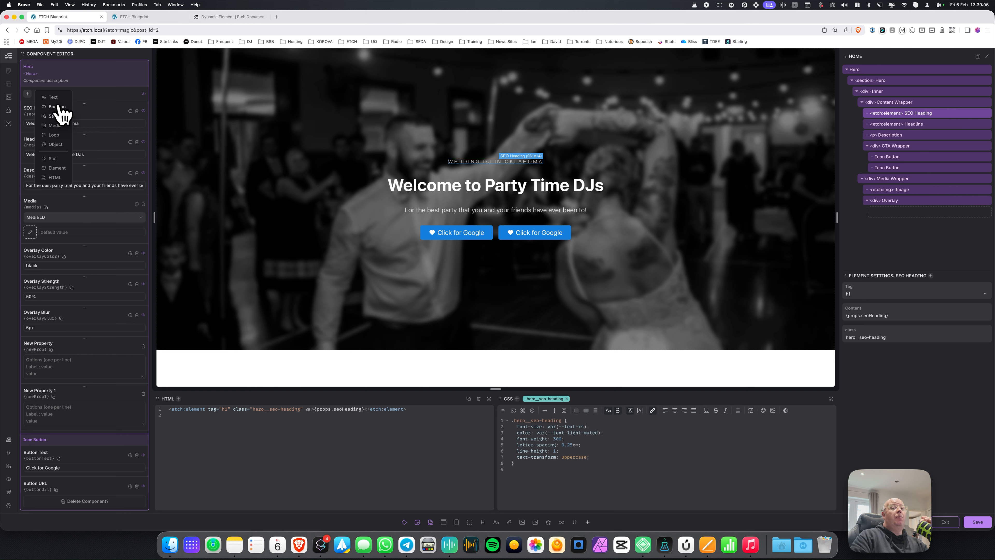
pyautogui.click(58, 107)
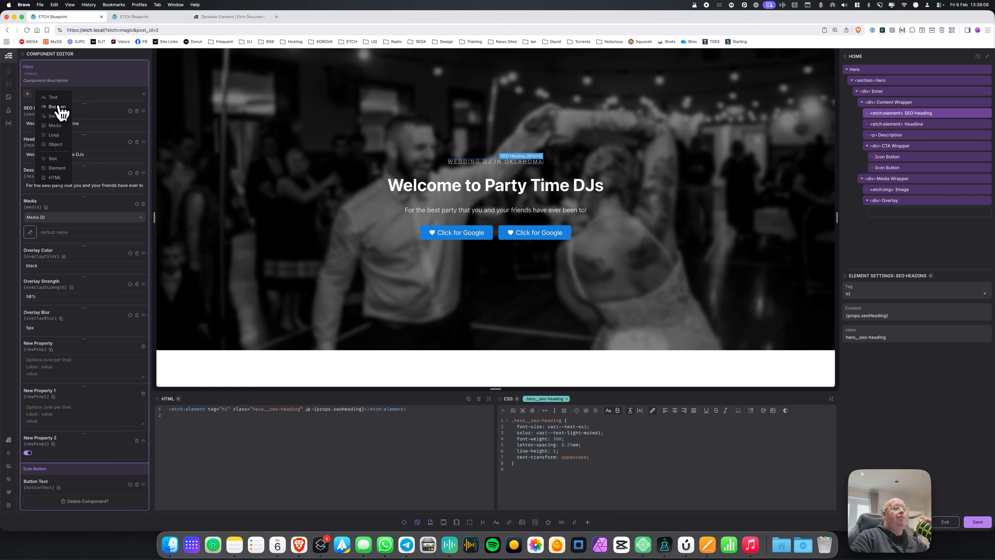
pyautogui.click(84, 341)
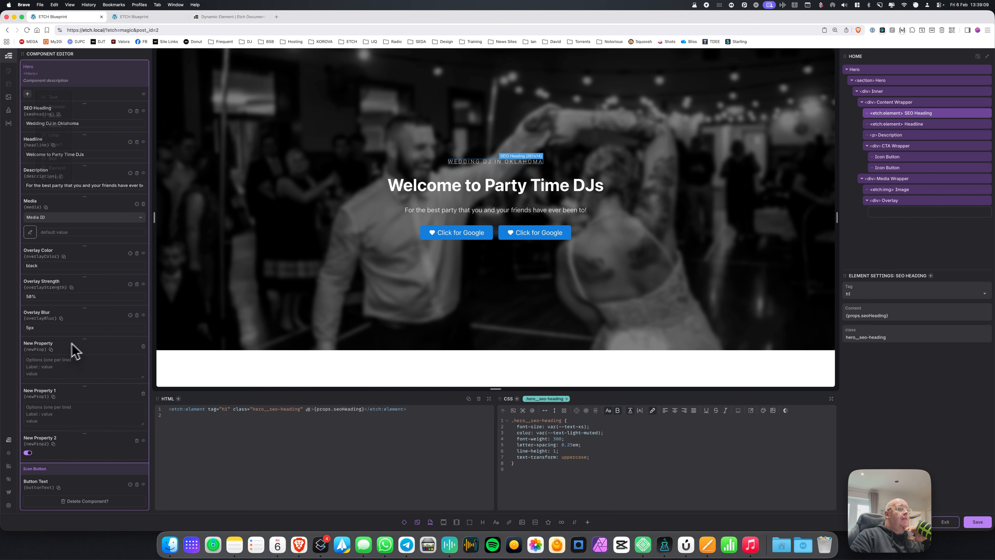
# - Rename the two Select properties to 'SEO Heading Tag' and 'Headline Tag'
pyautogui.doubleClick(35, 342)
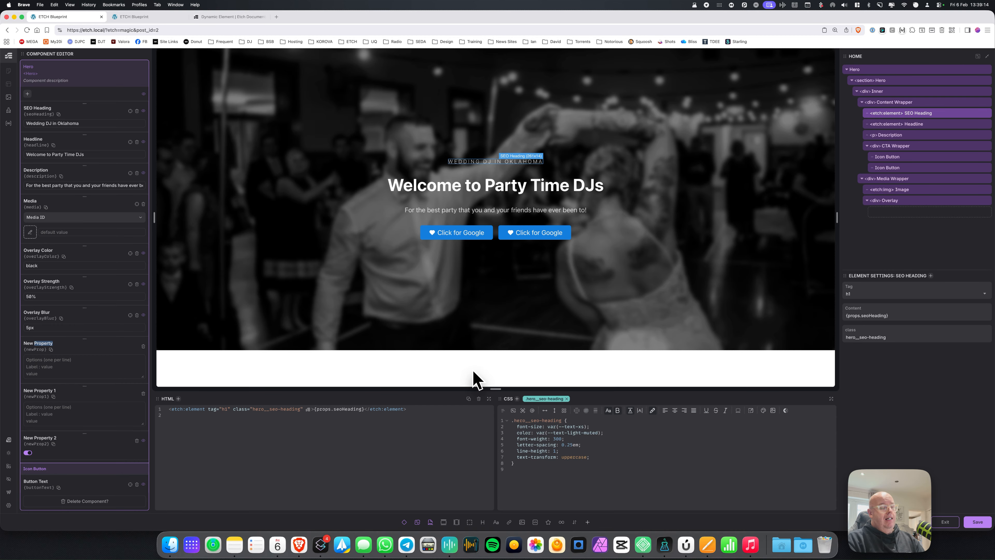
pyautogui.write('SEO')
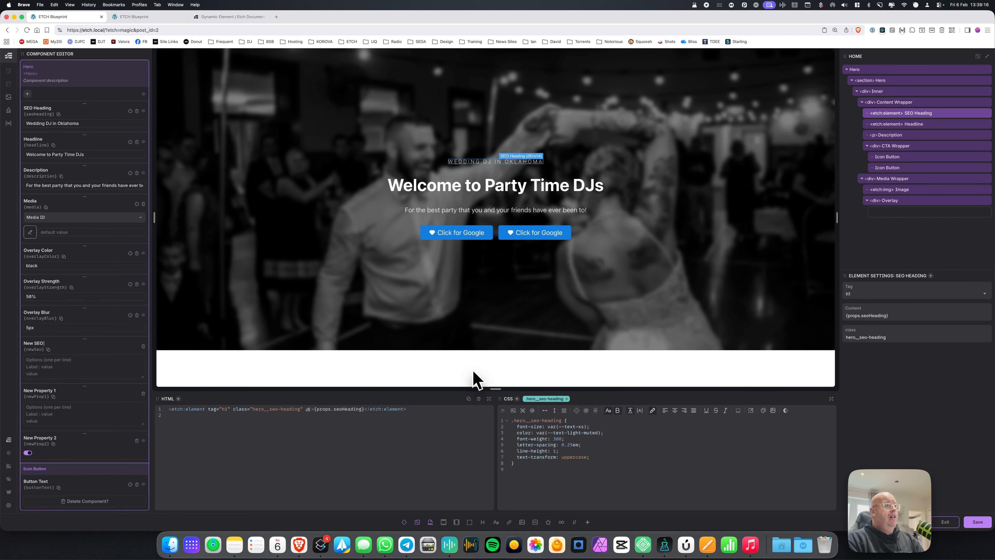
pyautogui.press('super+a')
pyautogui.write('SEO Heading')
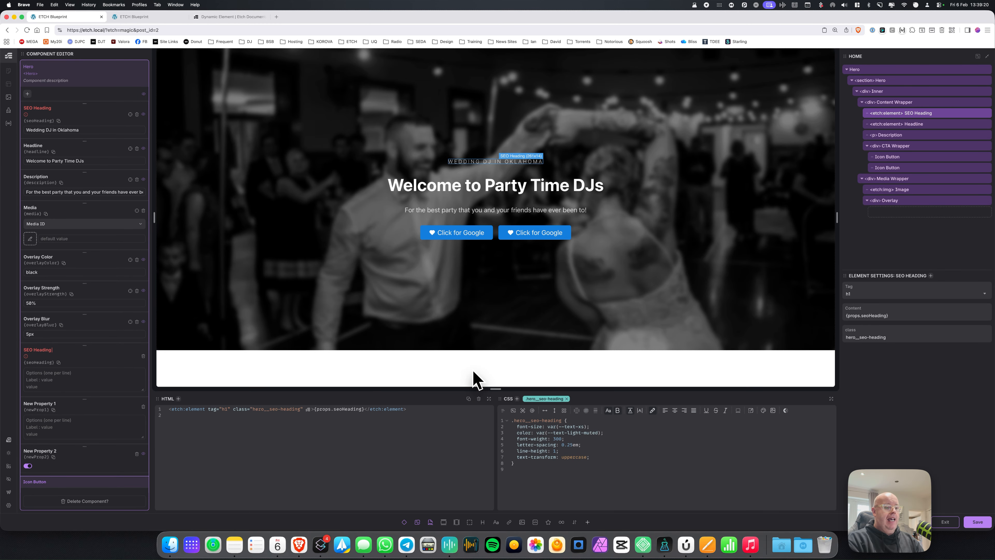
pyautogui.write(' Tag')
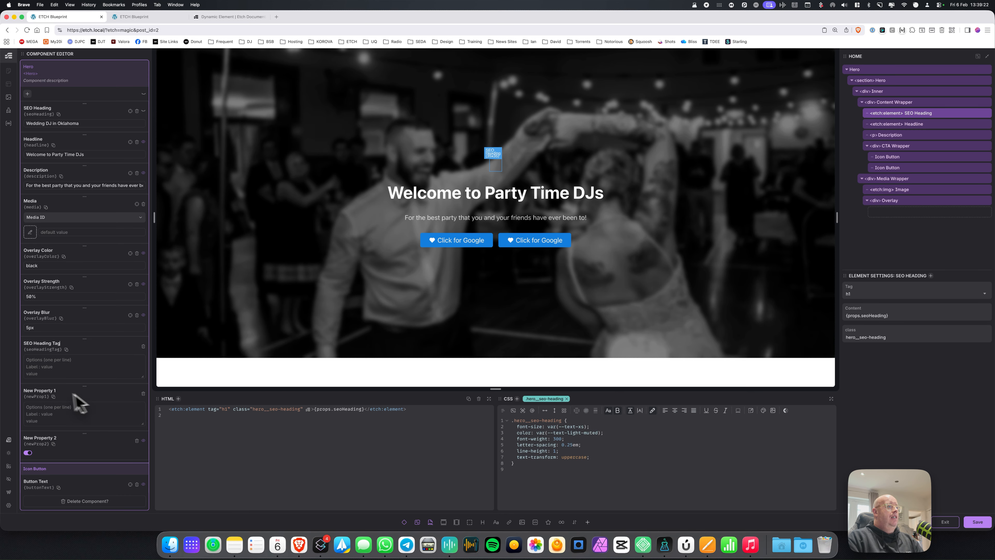
pyautogui.click(41, 390)
pyautogui.press('super+a')
pyautogui.write('H')
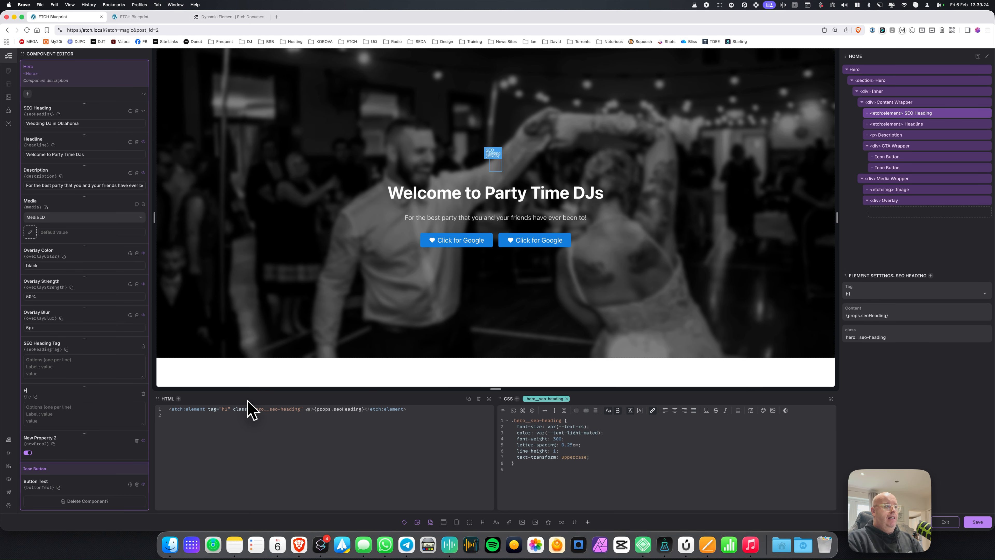
pyautogui.write('eadline Yag')
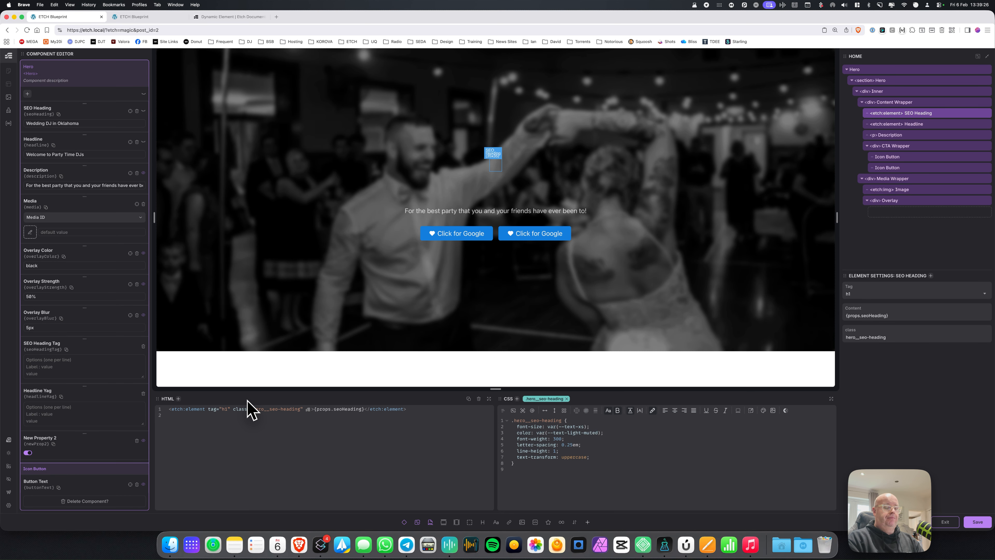
pyautogui.press('BackSpace')
pyautogui.press('BackSpace')
pyautogui.press('BackSpace')
pyautogui.press('BackSpace')
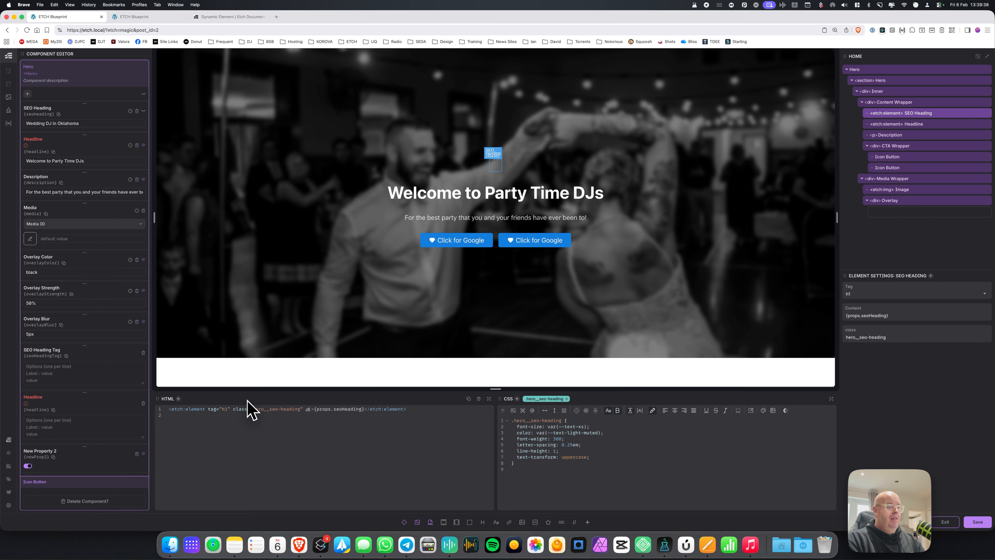
pyautogui.write('Tag')
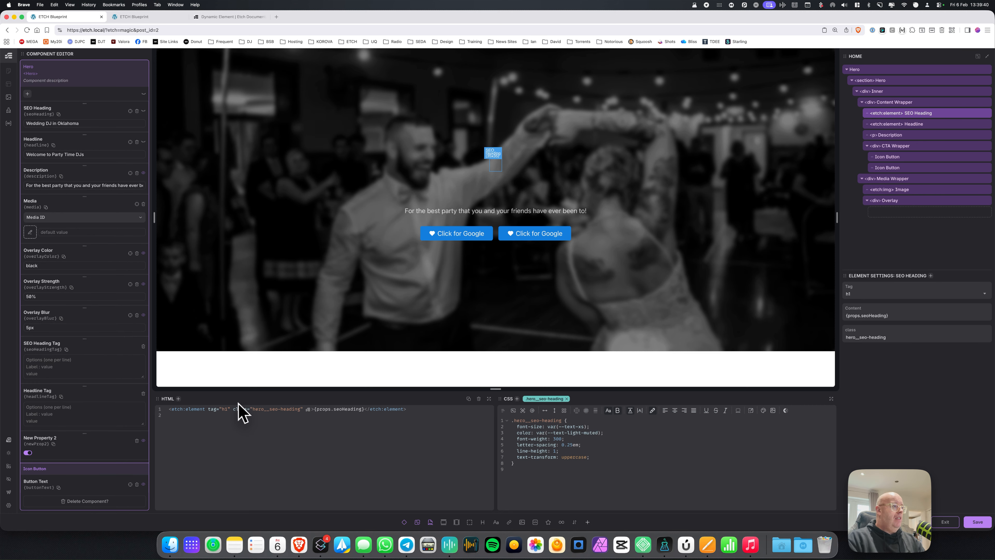
# - Rename the Boolean property to 'Hide SEO Heading?' and make it default to off
pyautogui.click(45, 438)
pyautogui.press('super+a')
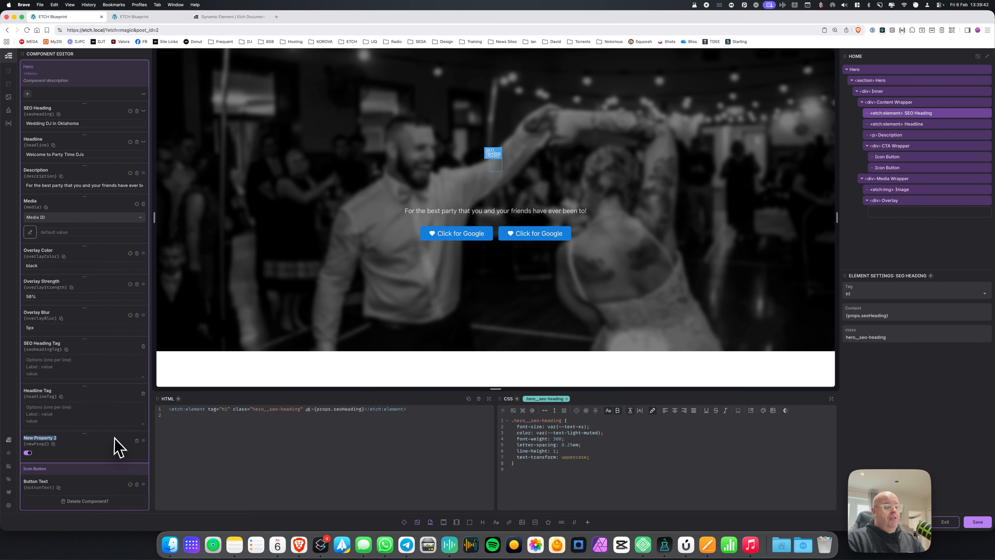
pyautogui.write('H')
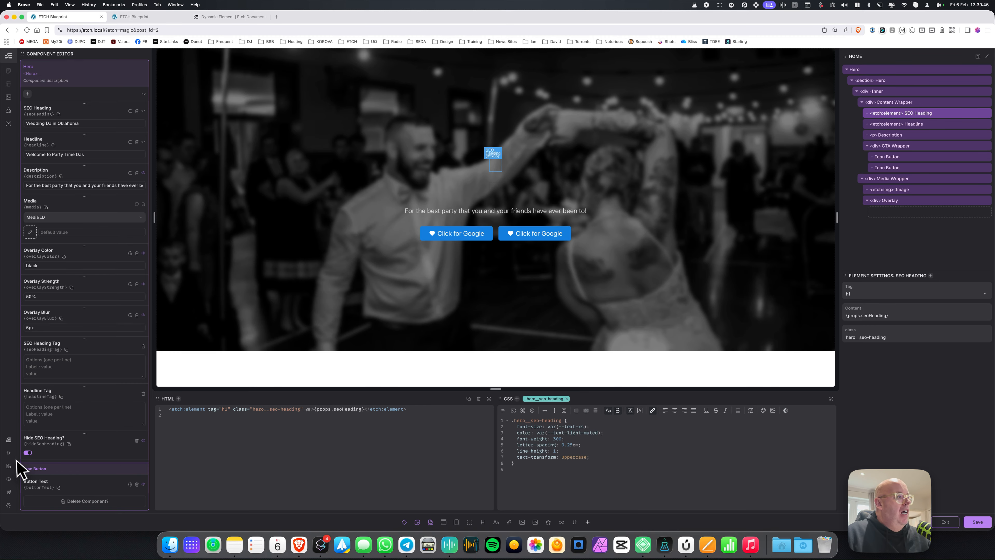
pyautogui.click(30, 453)
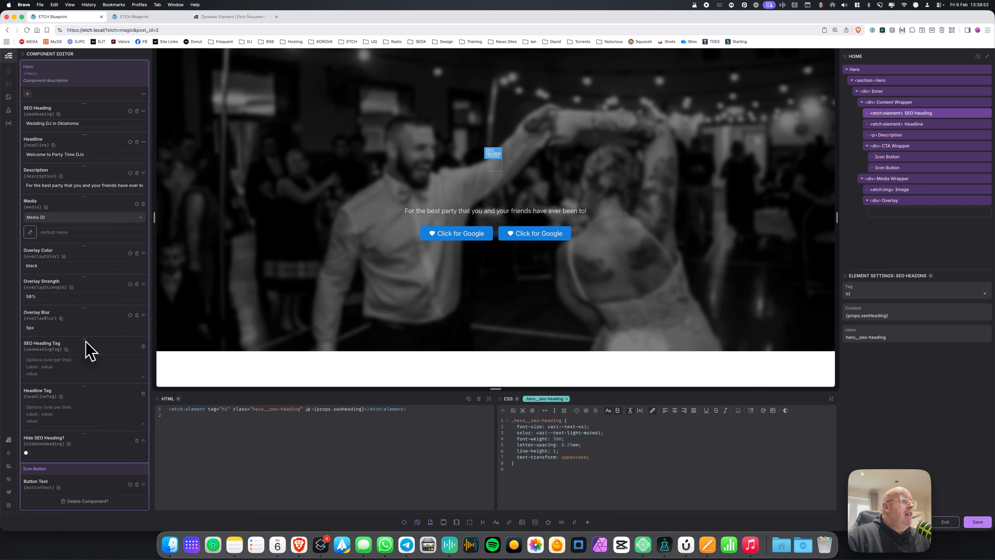
# - Drag SEO Heading Tag, Hide SEO Heading? and Headline Tag up beneath Headline, then save
pyautogui.moveTo(90, 348); pyautogui.dragTo(88, 163)
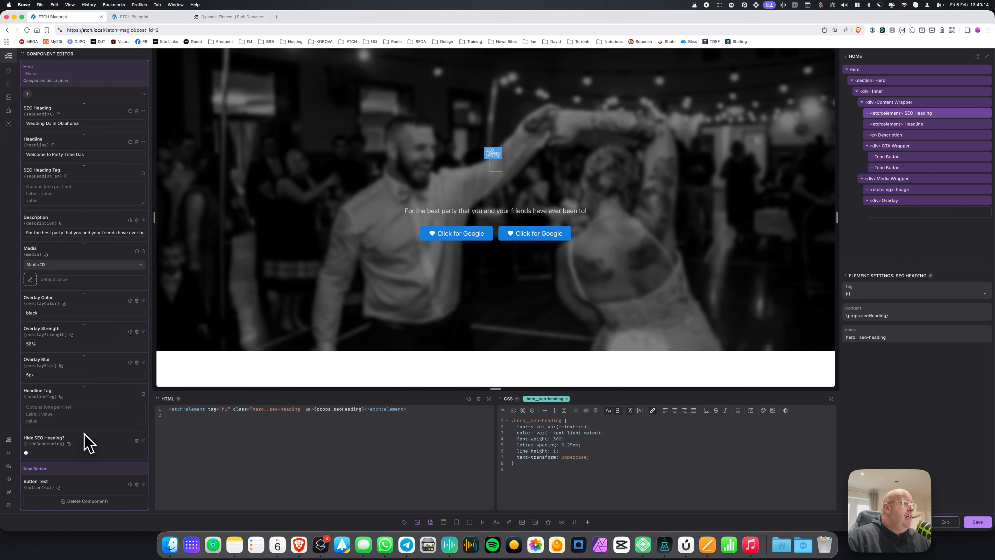
pyautogui.moveTo(89, 443); pyautogui.dragTo(87, 171)
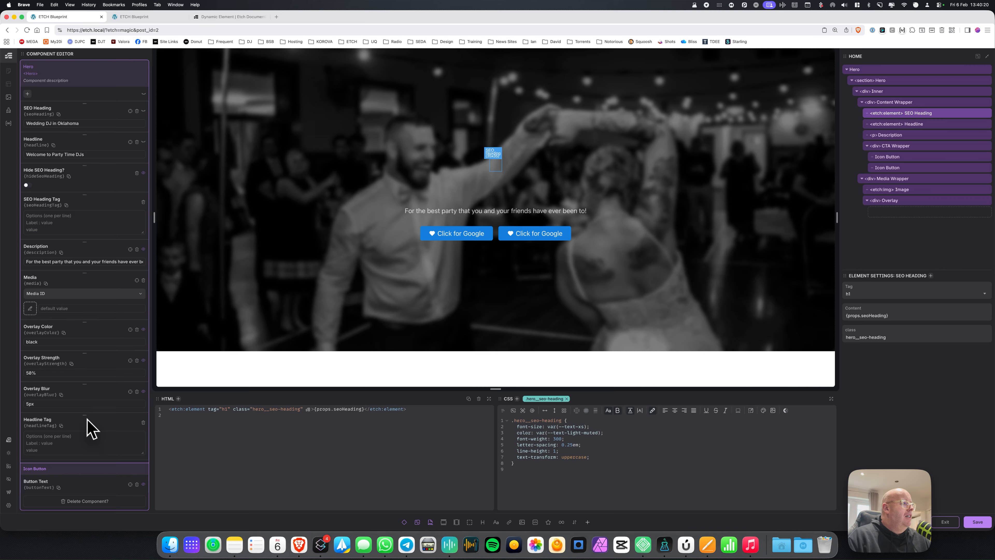
pyautogui.moveTo(85, 417); pyautogui.dragTo(85, 167)
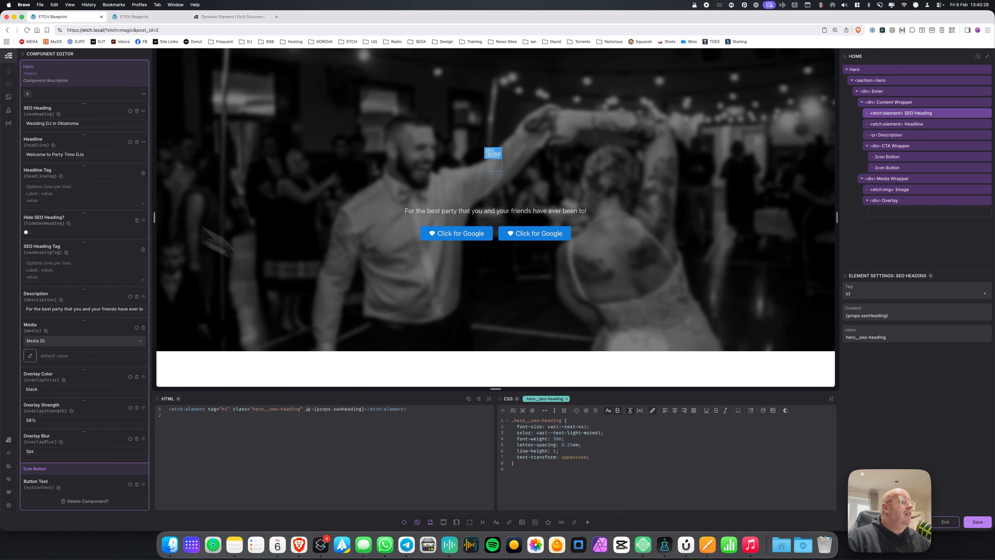
pyautogui.click(980, 523)
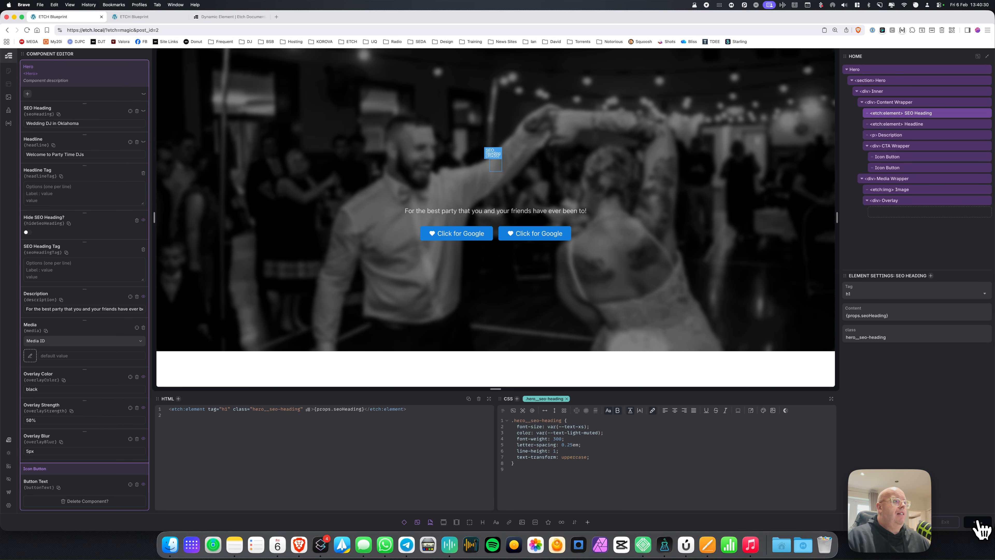
# - Exit the editor, reload the page with Cmd+R, and reopen the Hero component for editing
pyautogui.click(945, 522)
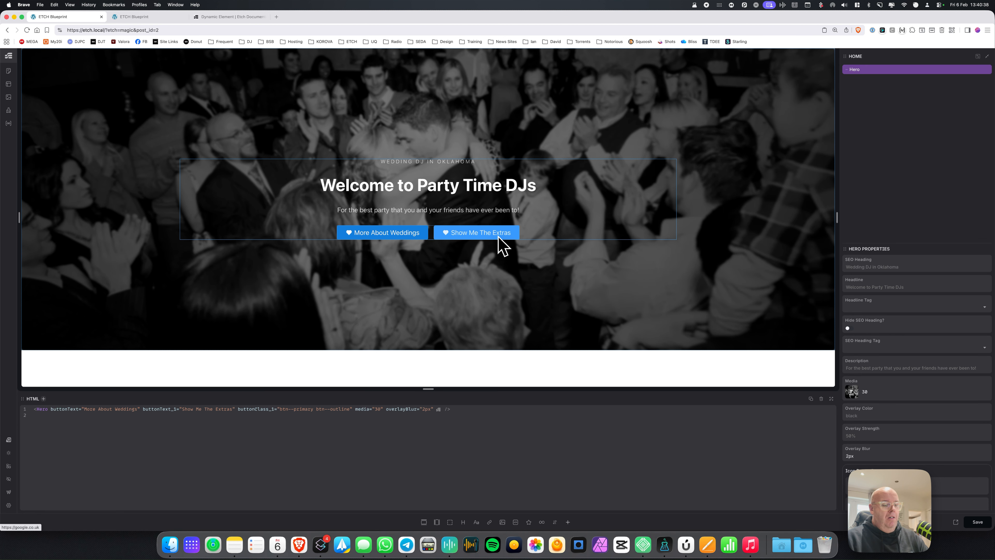
pyautogui.press('super+r')
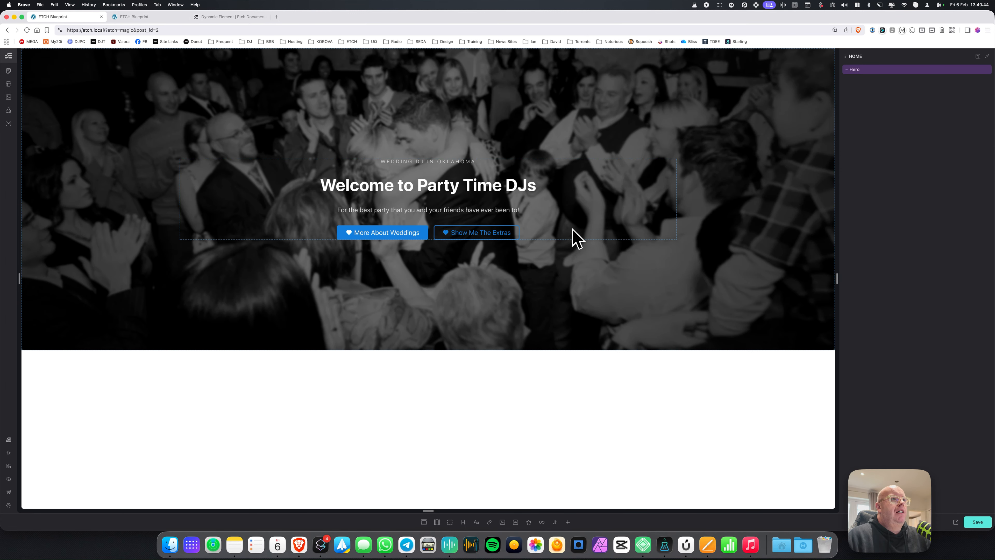
pyautogui.rightClick(870, 70)
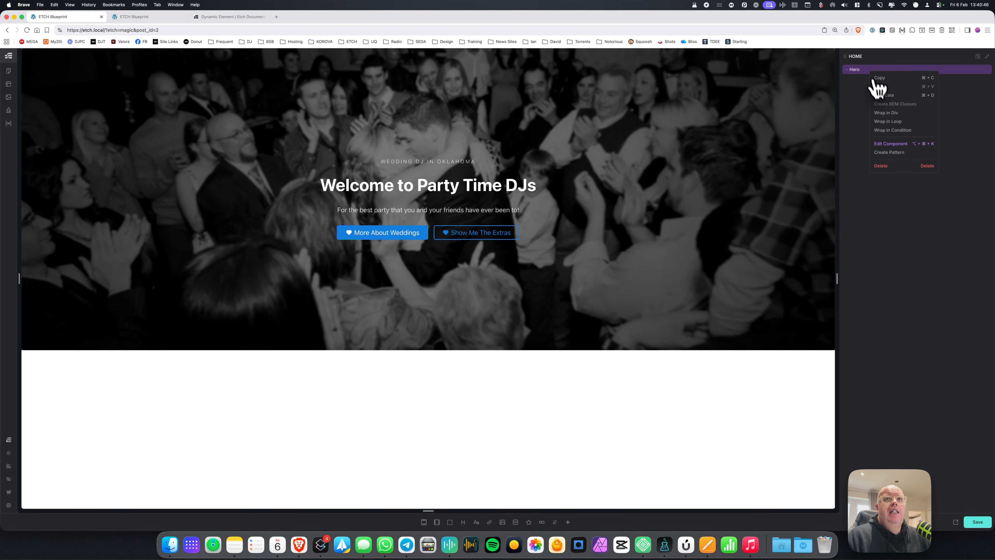
pyautogui.click(886, 144)
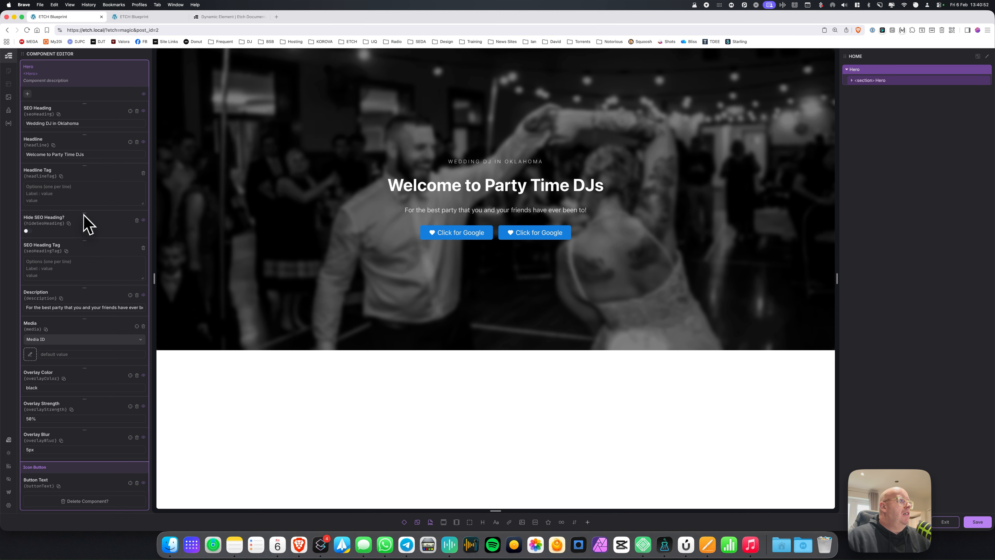
# - Move Hide SEO Heading? to the top and Headline Tag above Headline, then delete SEO Heading Tag
pyautogui.moveTo(84, 213); pyautogui.dragTo(93, 114)
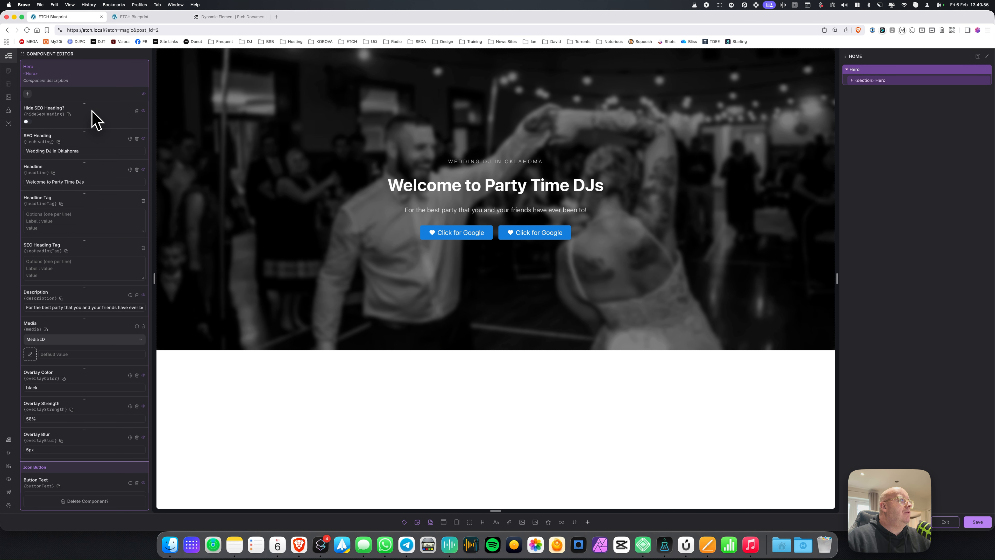
pyautogui.moveTo(86, 104)
pyautogui.mouseDown()
pyautogui.moveTo(86, 136)
pyautogui.moveTo(91, 115)
pyautogui.mouseUp()
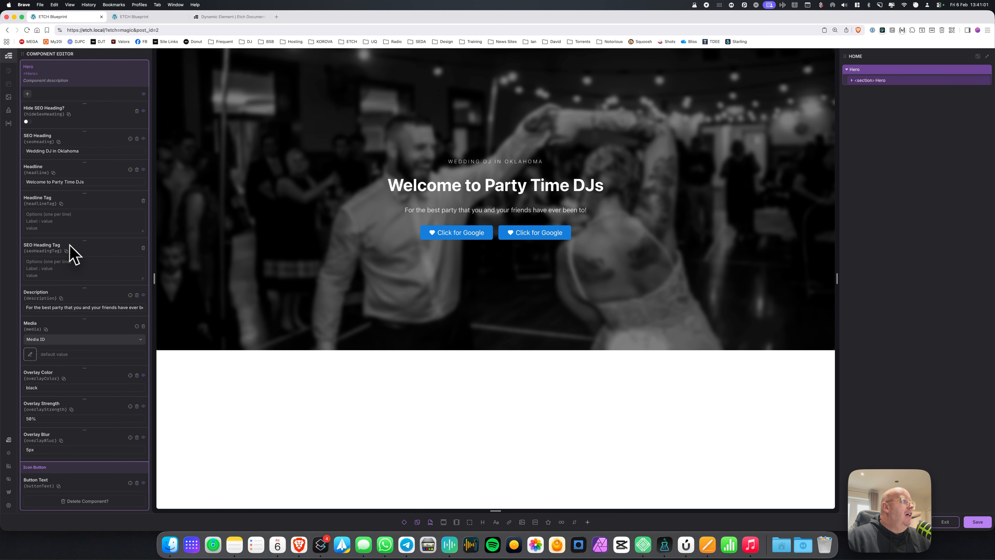
pyautogui.moveTo(84, 241); pyautogui.dragTo(89, 151)
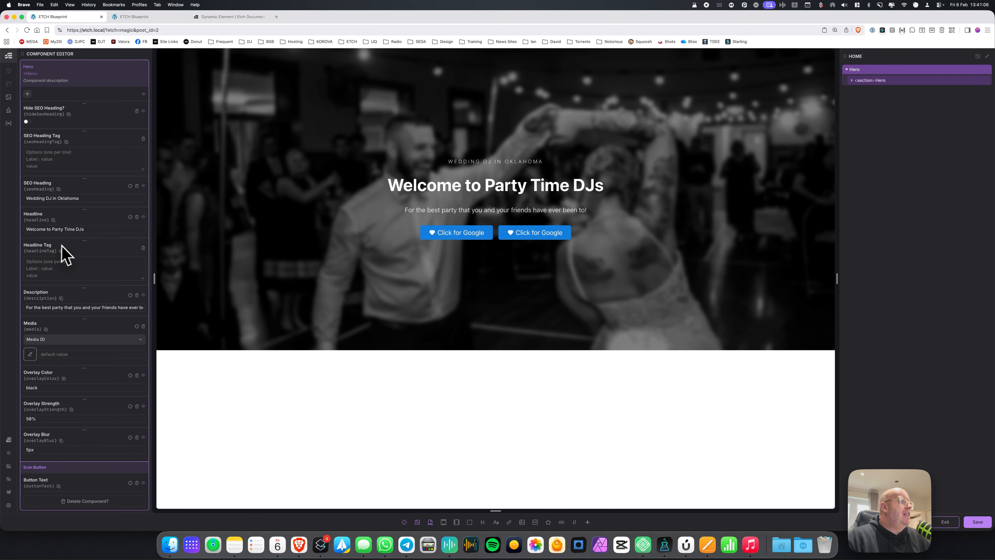
pyautogui.moveTo(85, 239); pyautogui.dragTo(86, 208)
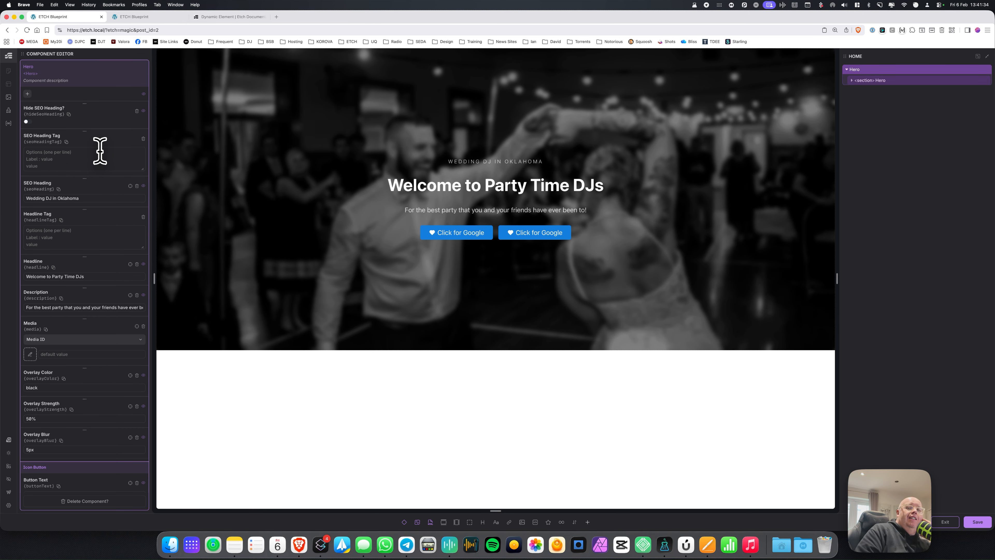
pyautogui.click(143, 138)
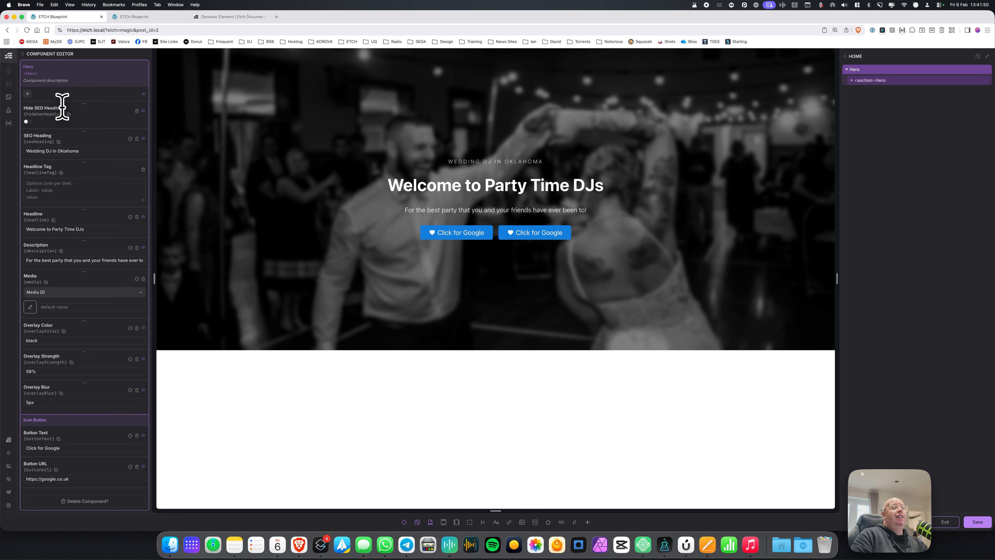
# - Give Headline Tag the options p and h1, save, and copy its property key
pyautogui.click(42, 185)
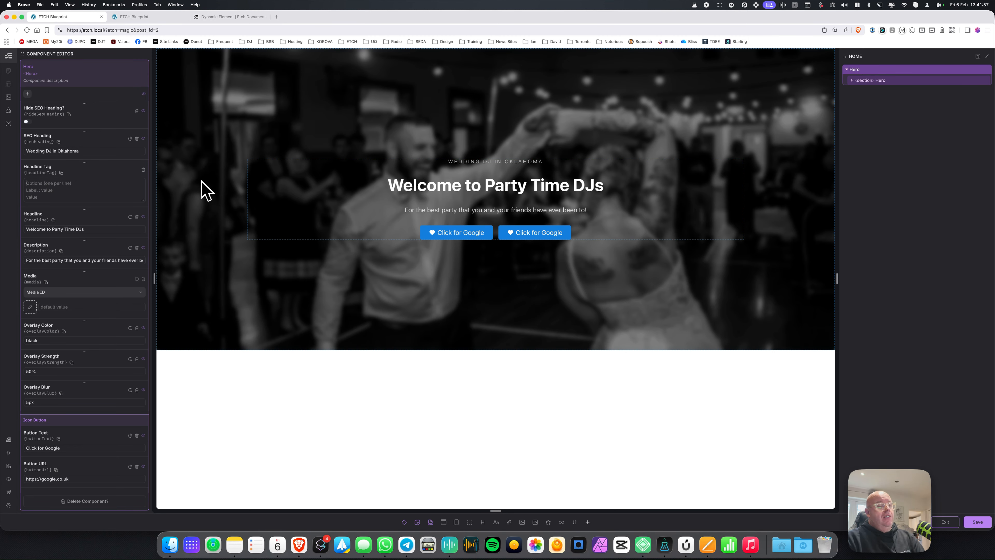
pyautogui.write('p')
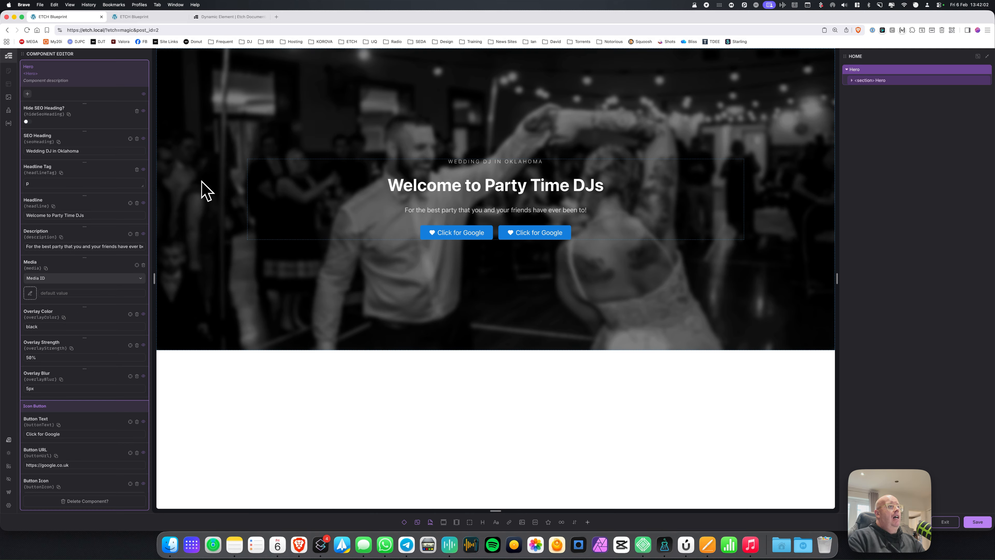
pyautogui.press('Return')
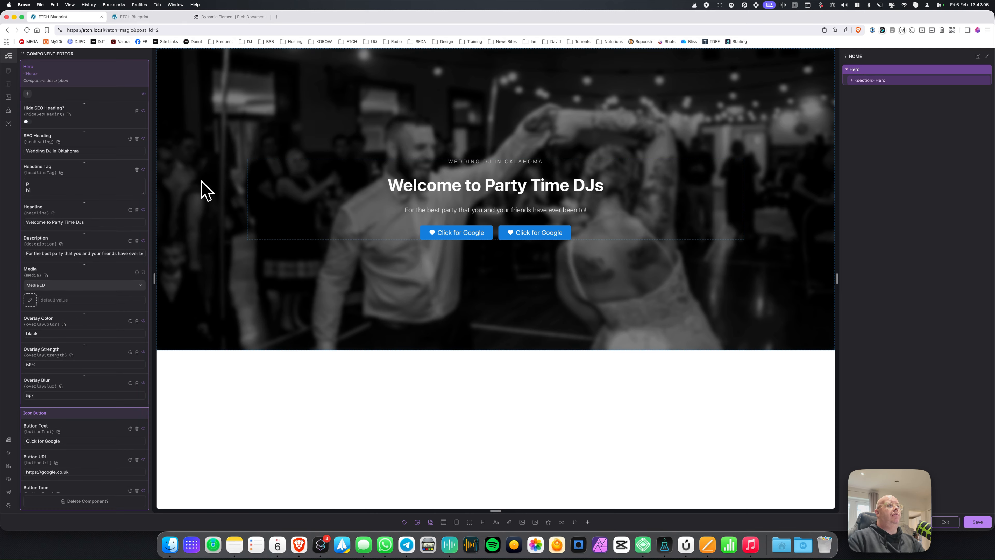
pyautogui.click(986, 525)
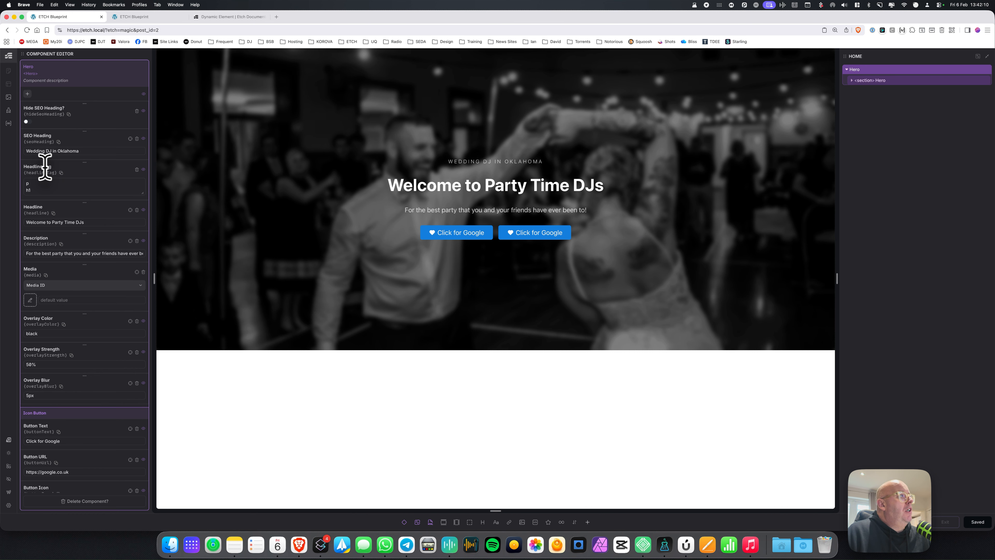
pyautogui.click(61, 172)
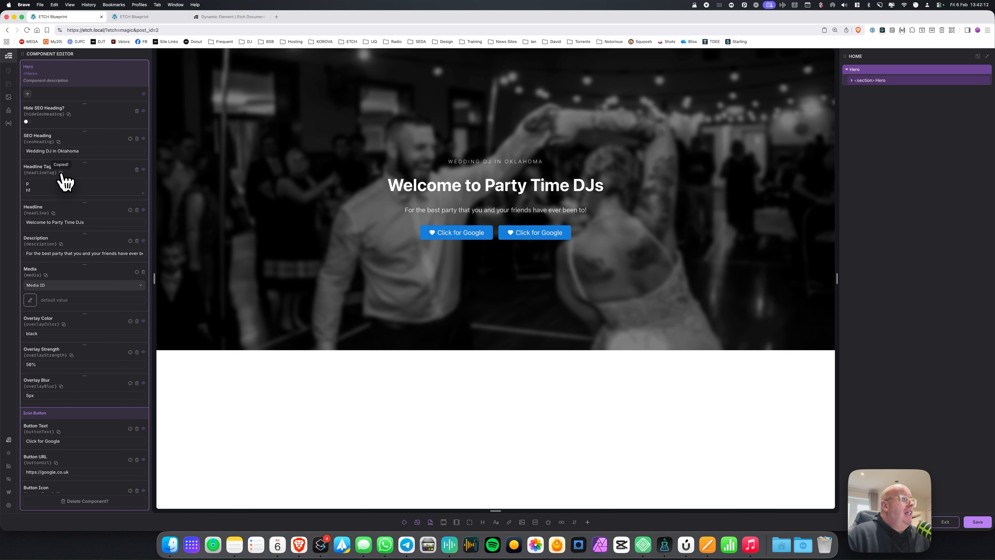
# - Expand the full element tree and select the Headline element
pyautogui.click(897, 81)
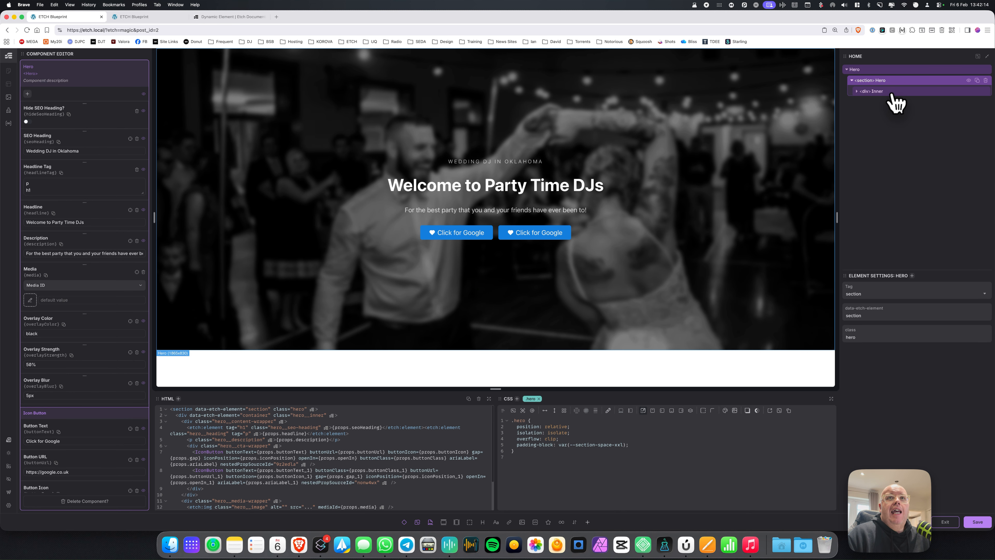
pyautogui.click(889, 91)
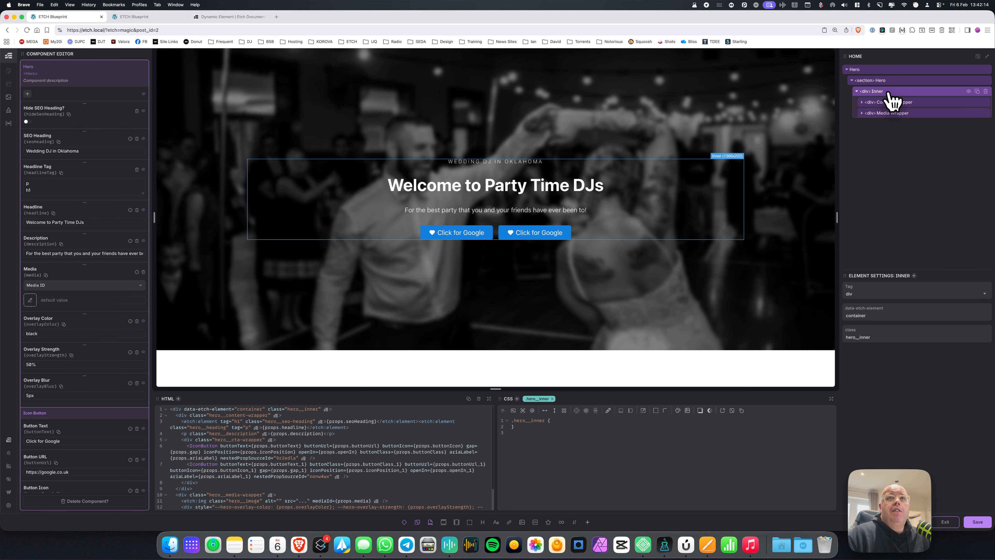
pyautogui.click(987, 58)
pyautogui.click(987, 58)
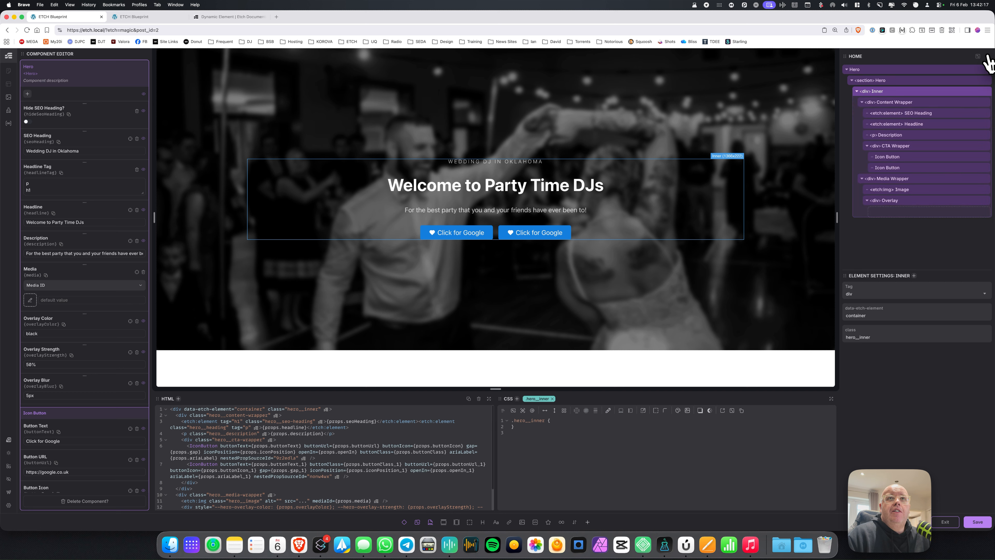
pyautogui.click(903, 124)
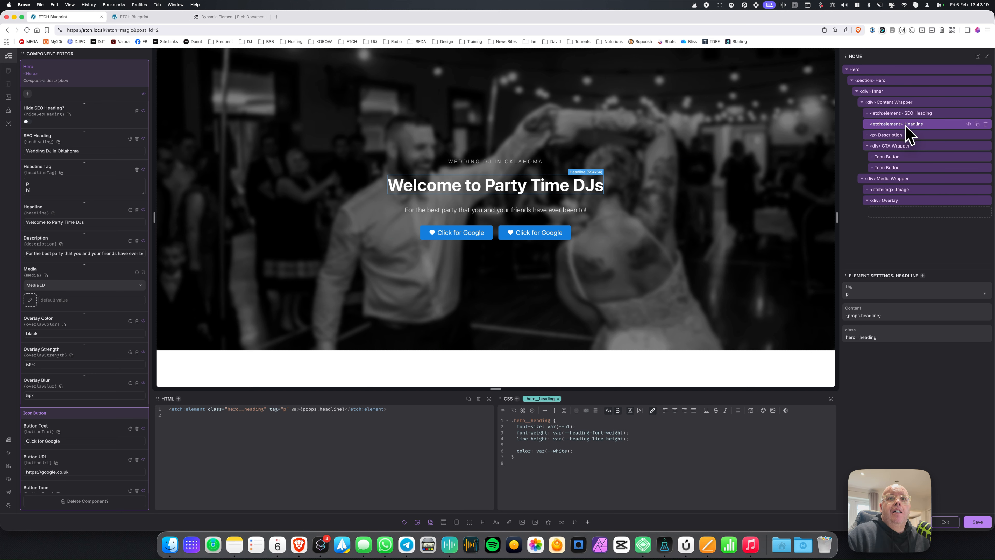
# - Bind the Headline element's tag to {props.headlineTag} and save the component
pyautogui.click(857, 291)
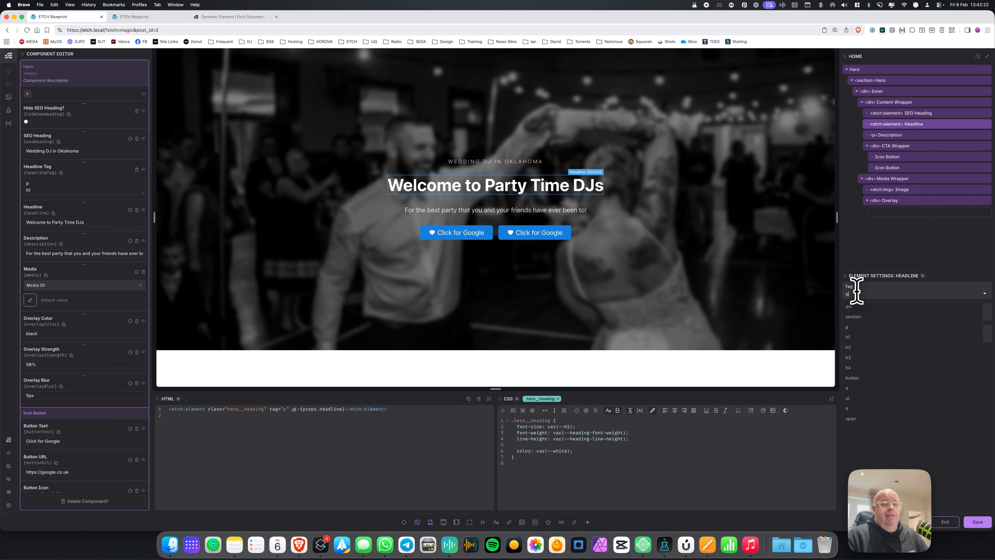
pyautogui.press('super+v')
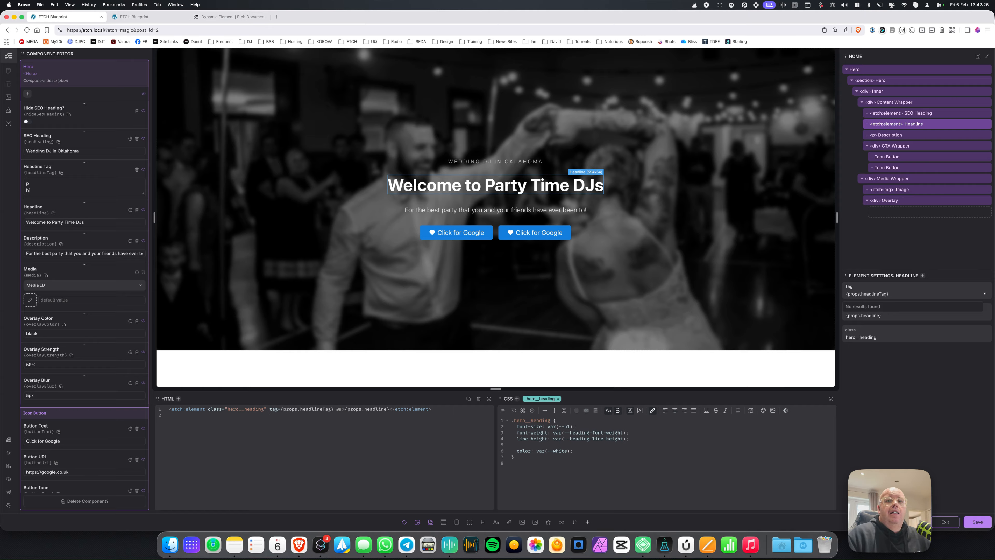
pyautogui.click(977, 521)
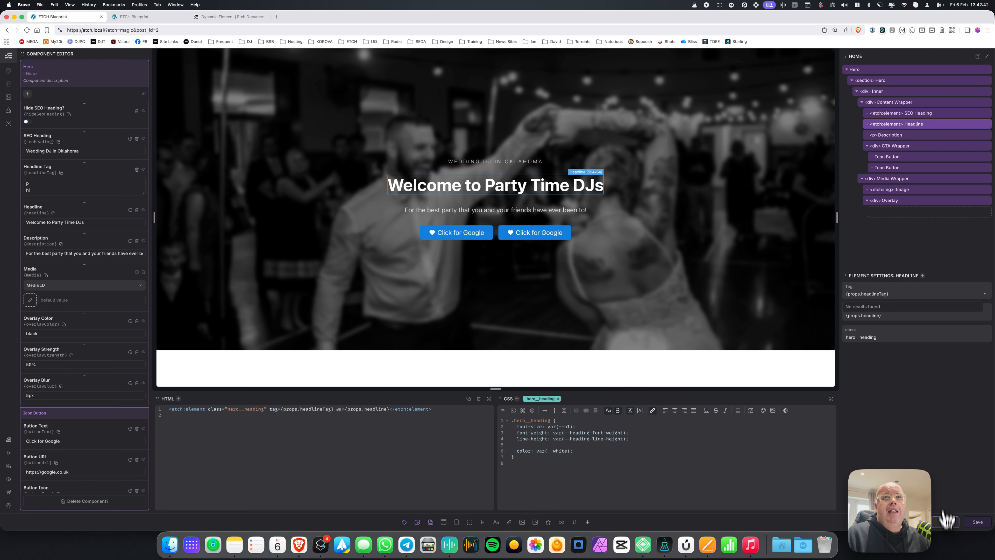
# - Exit the editor, reload the live page, and verify the headline renders as p.hero__heading, then return to Etch
pyautogui.click(944, 521)
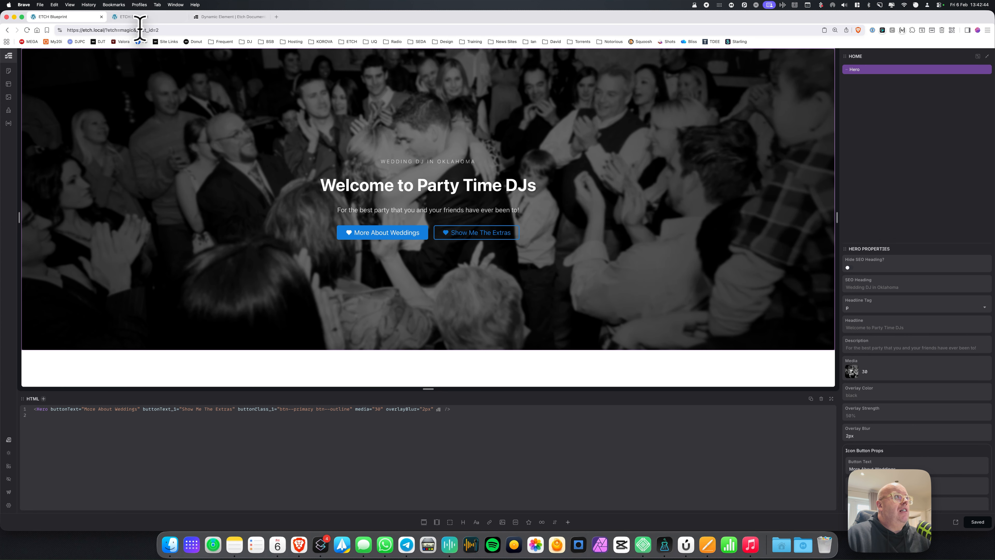
pyautogui.click(146, 16)
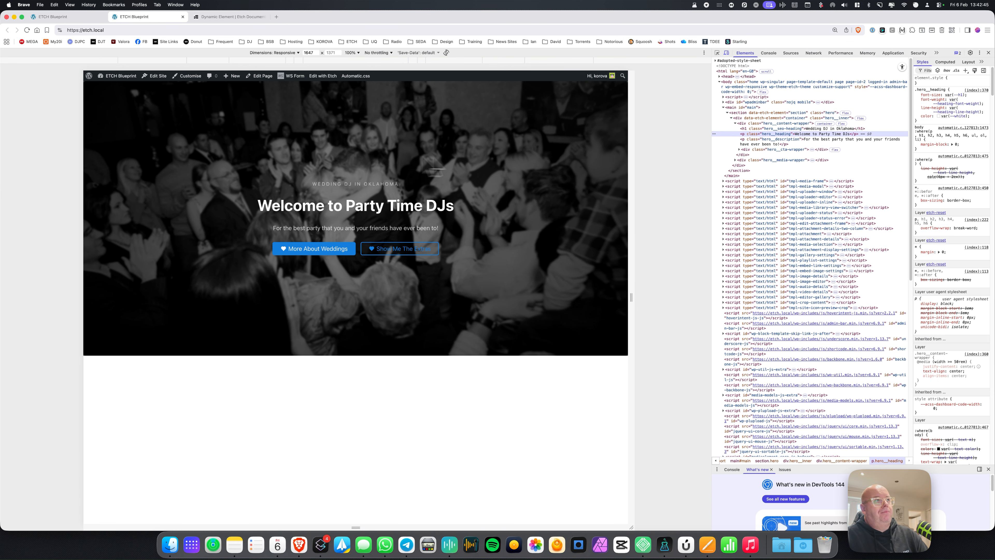
pyautogui.press('super+r')
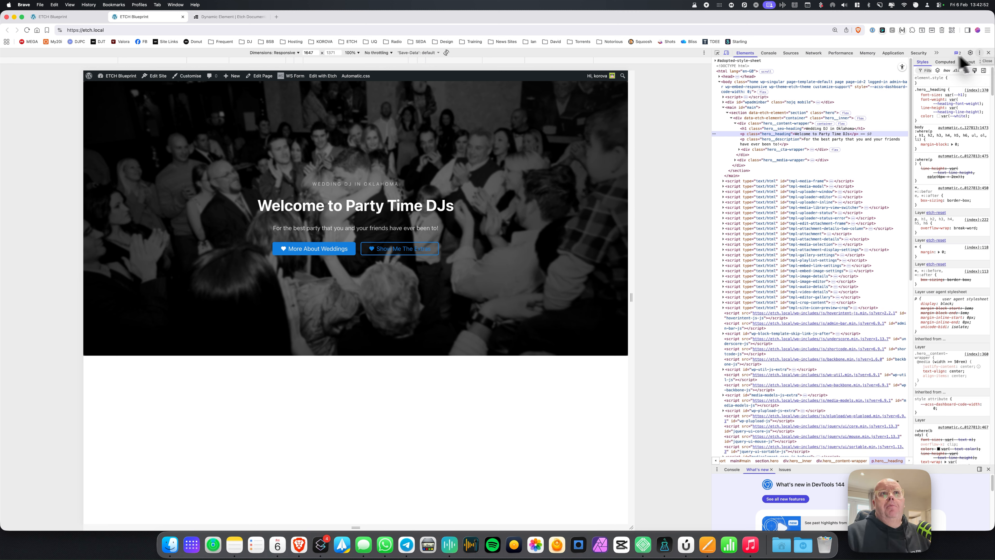
pyautogui.click(765, 130)
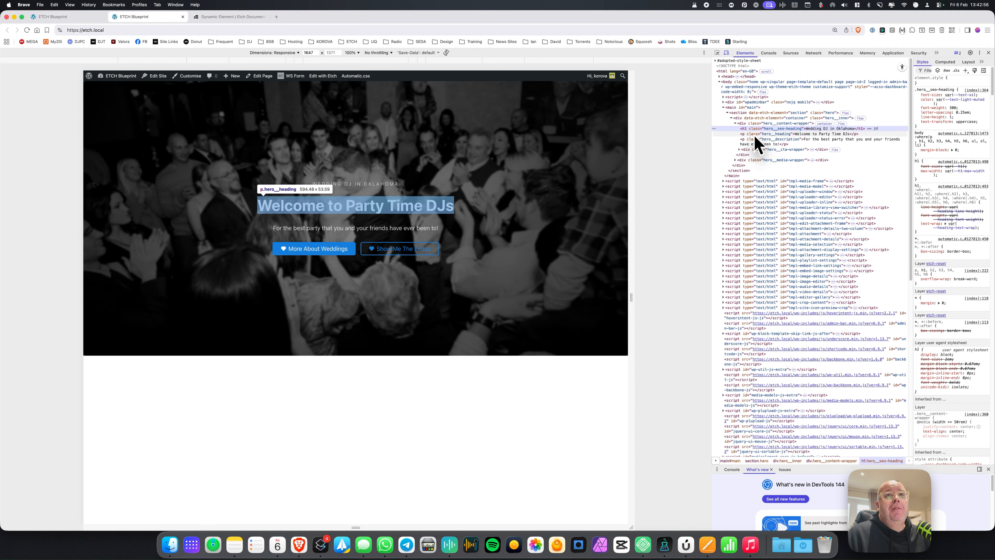
pyautogui.click(755, 134)
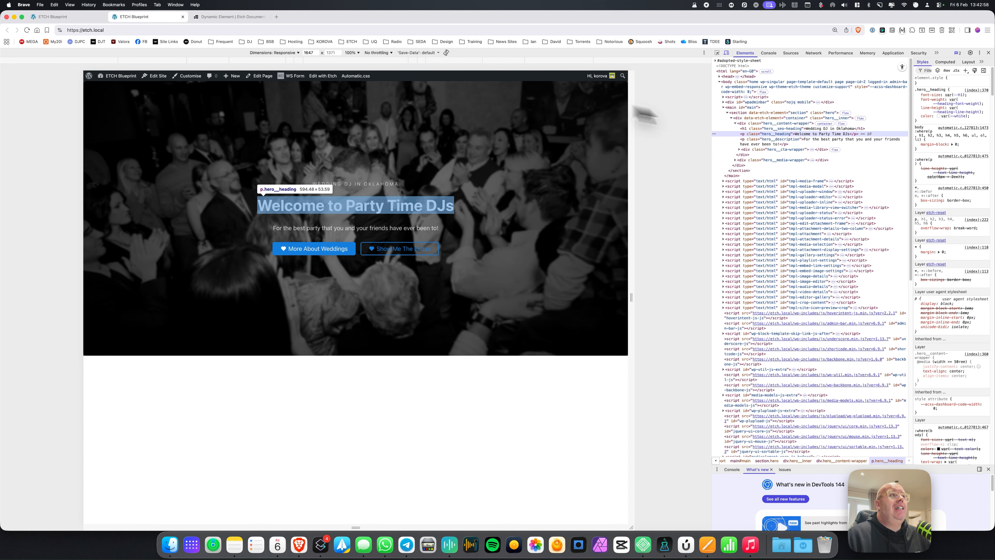
pyautogui.click(53, 18)
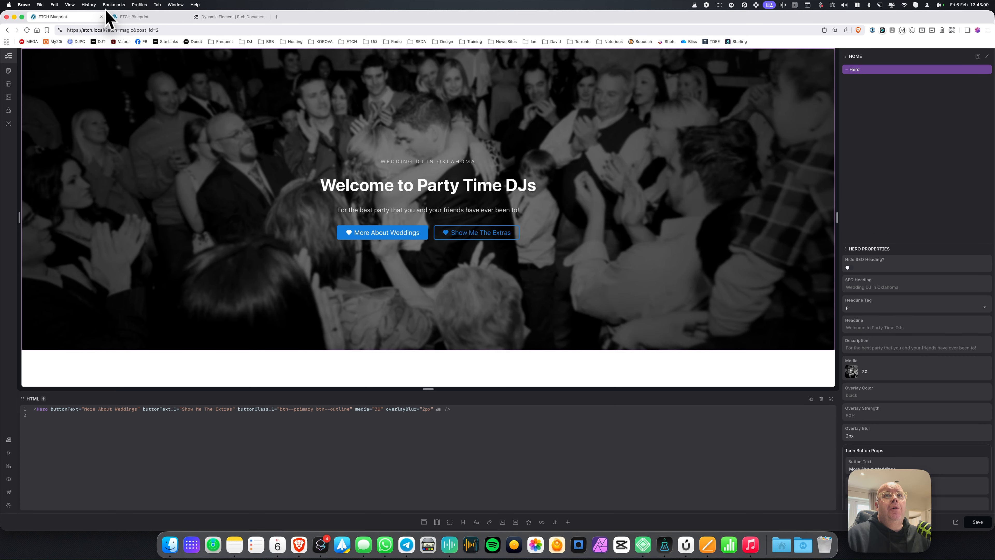
pyautogui.click(862, 309)
pyautogui.click(857, 332)
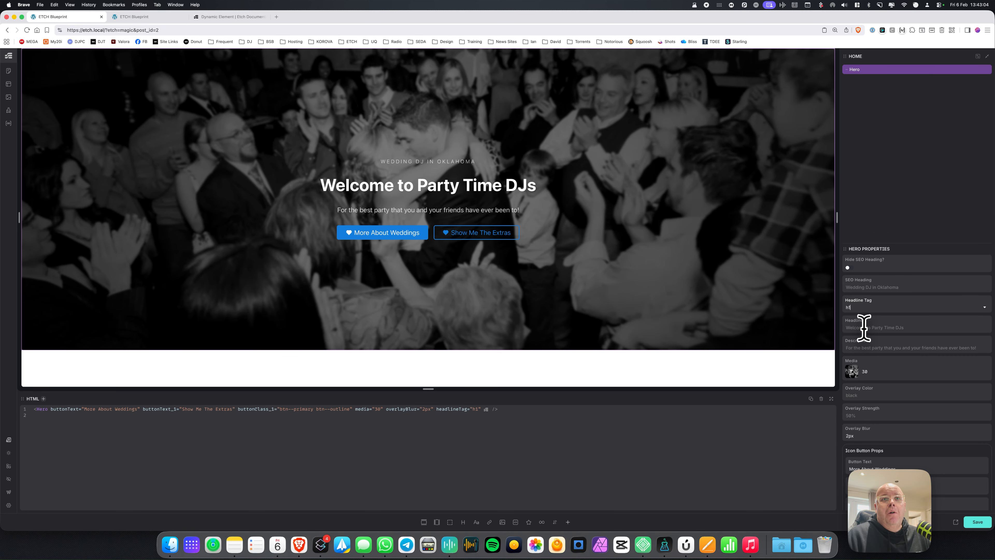
pyautogui.click(977, 522)
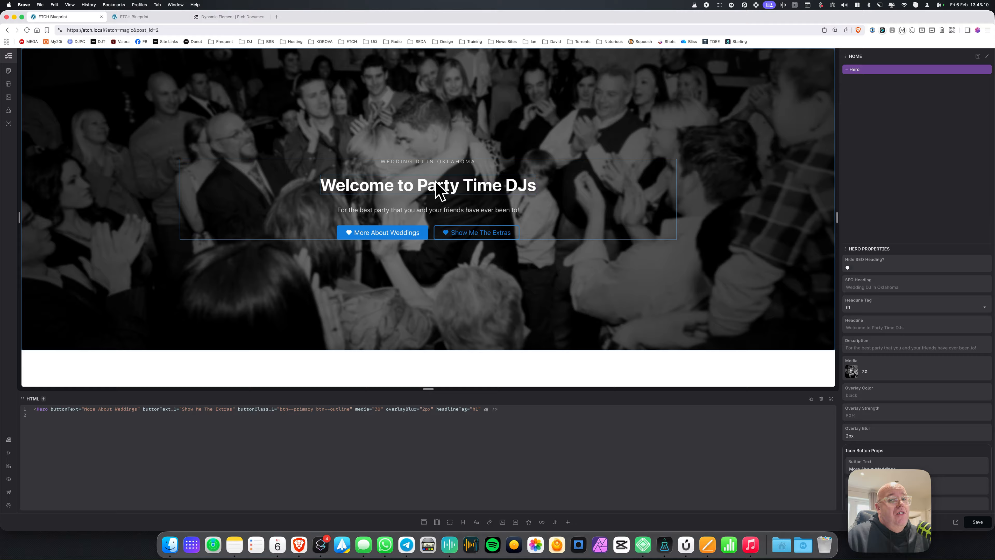
pyautogui.click(135, 17)
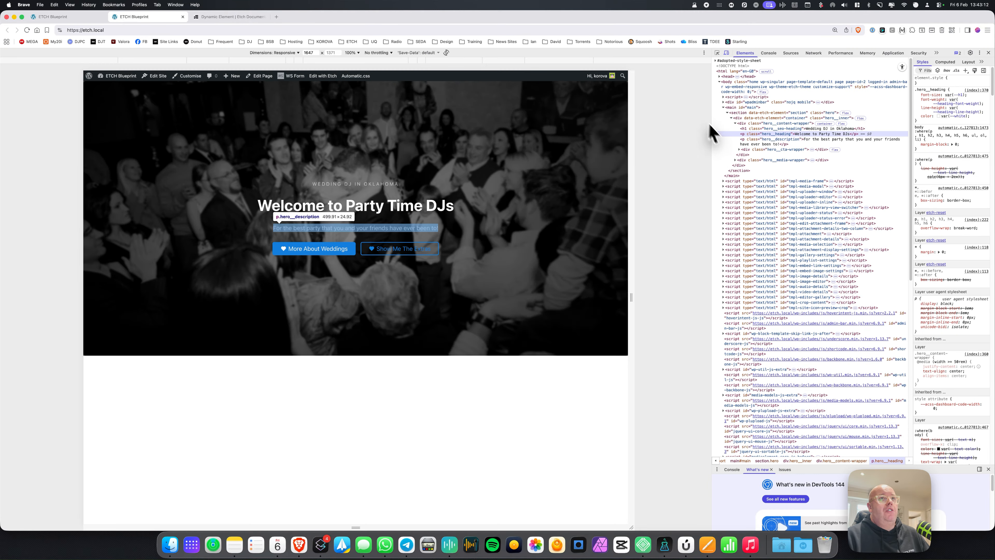
pyautogui.press('super+r')
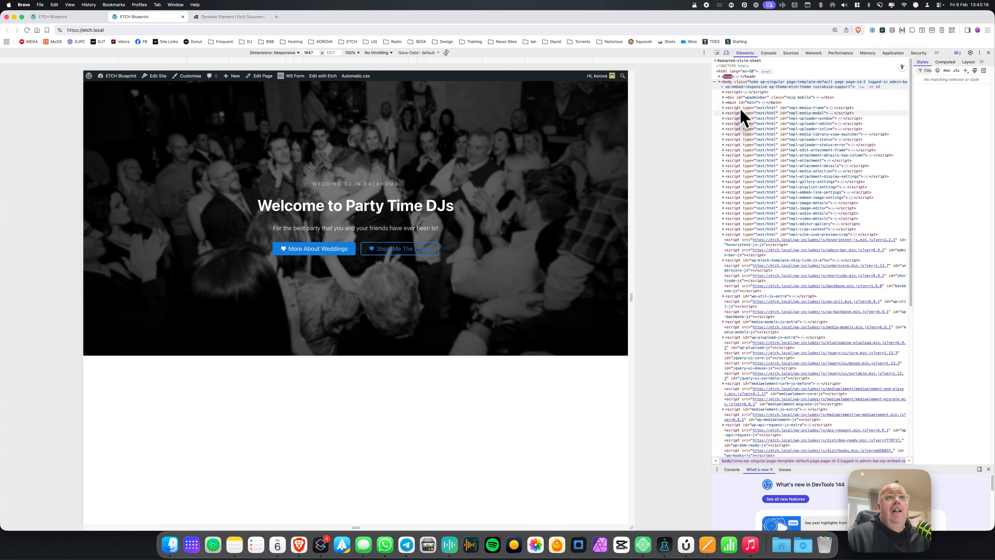
pyautogui.click(719, 83)
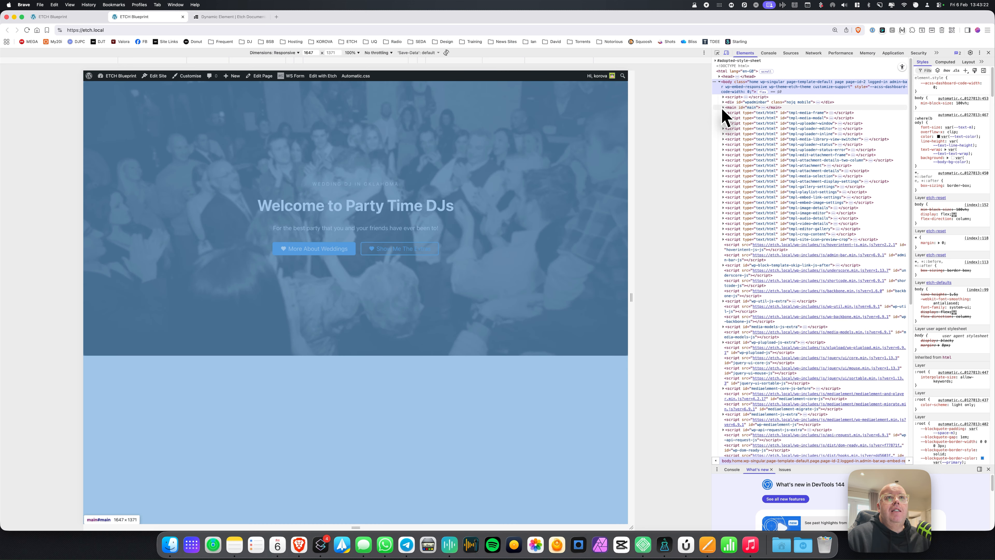
pyautogui.click(723, 108)
pyautogui.click(727, 113)
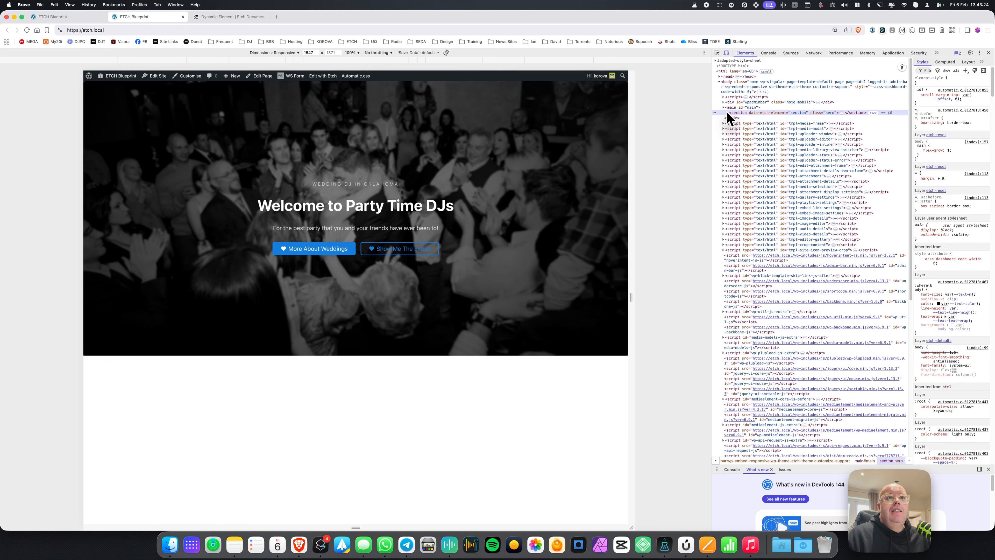
pyautogui.click(731, 118)
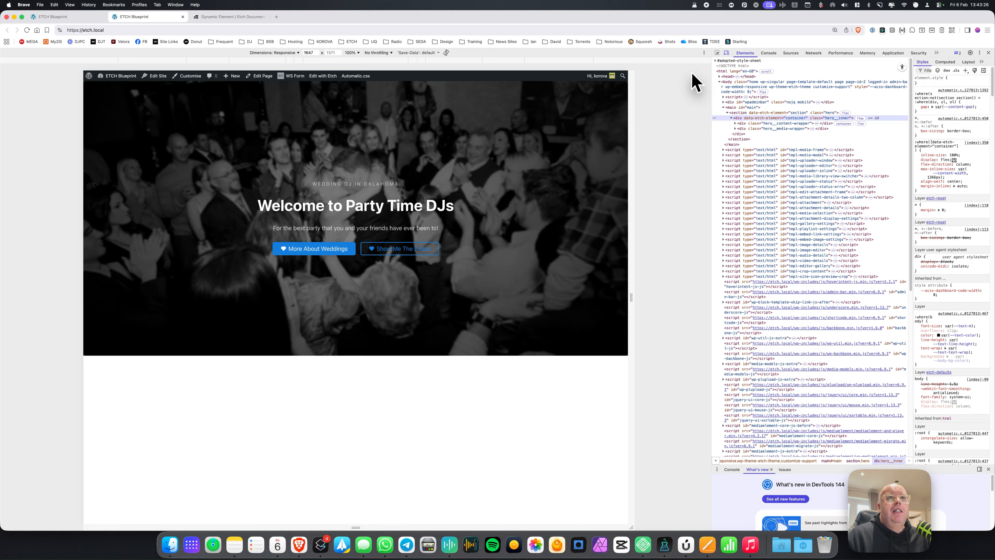
pyautogui.click(716, 53)
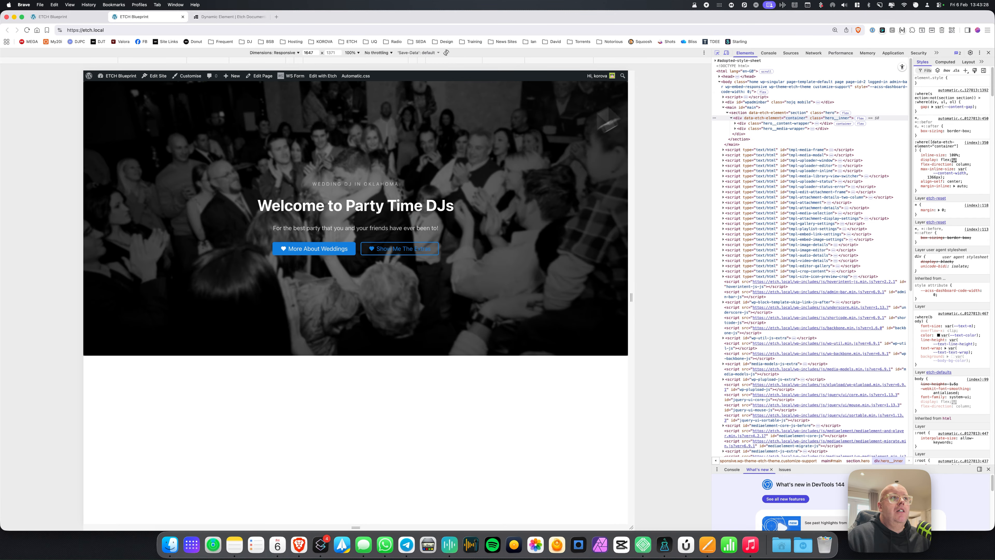
pyautogui.click(434, 214)
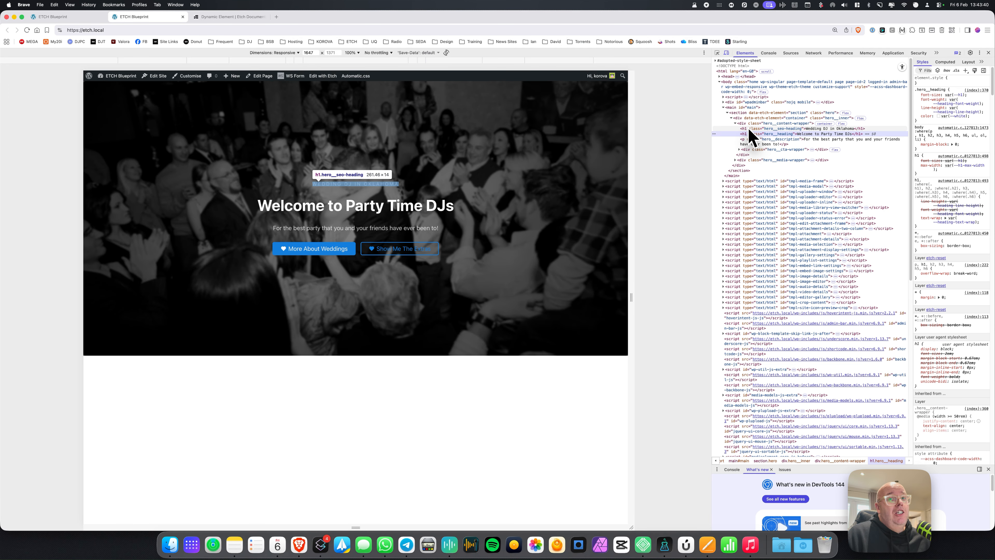
pyautogui.click(55, 17)
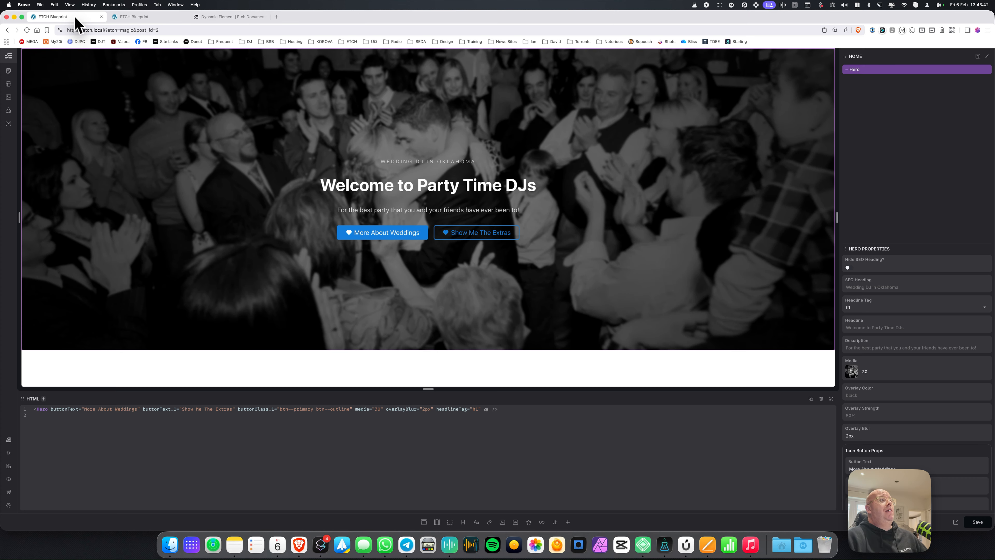
# - In the Hero editor, wrap SEO Heading in a props.hideSeoHeading condition, save, and exit
pyautogui.rightClick(914, 72)
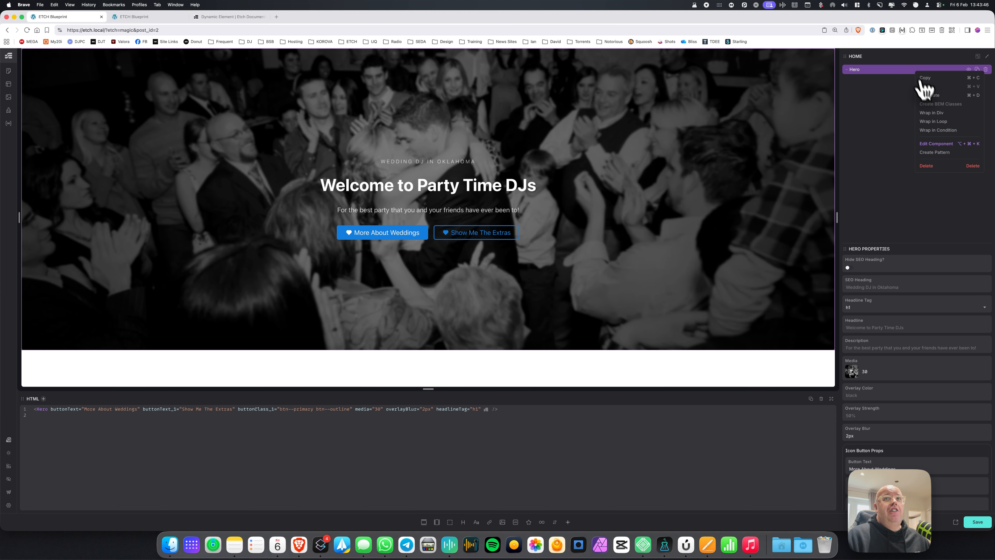
pyautogui.click(948, 144)
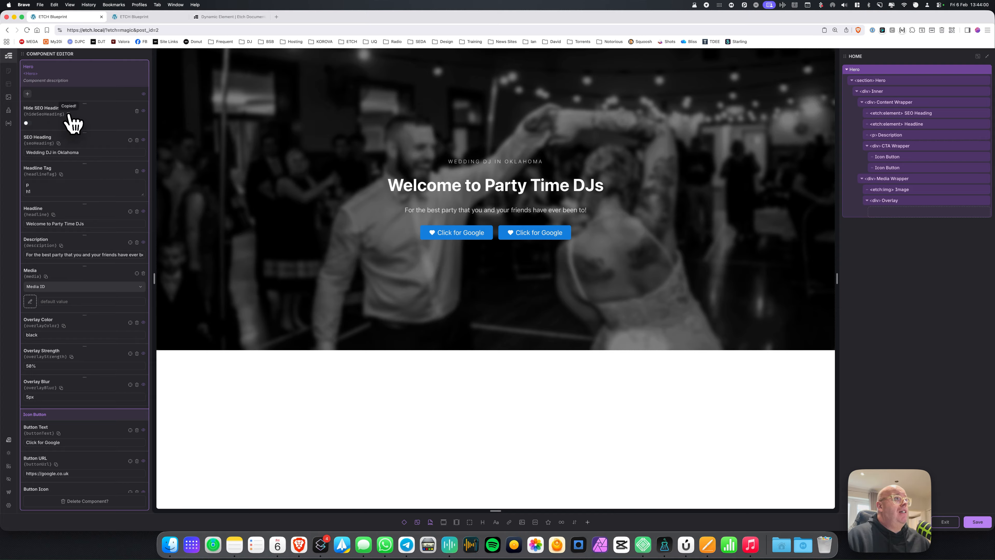
pyautogui.click(913, 113)
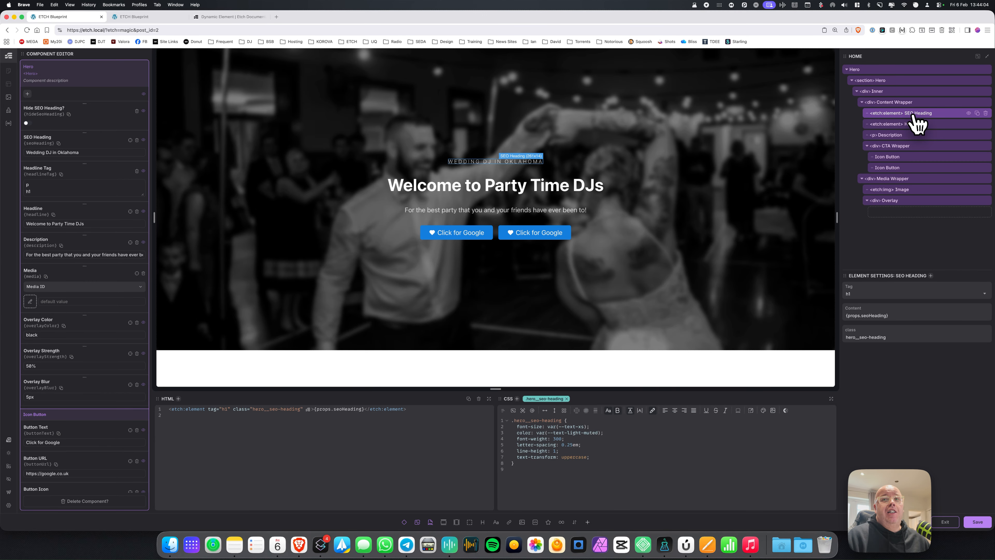
pyautogui.rightClick(912, 114)
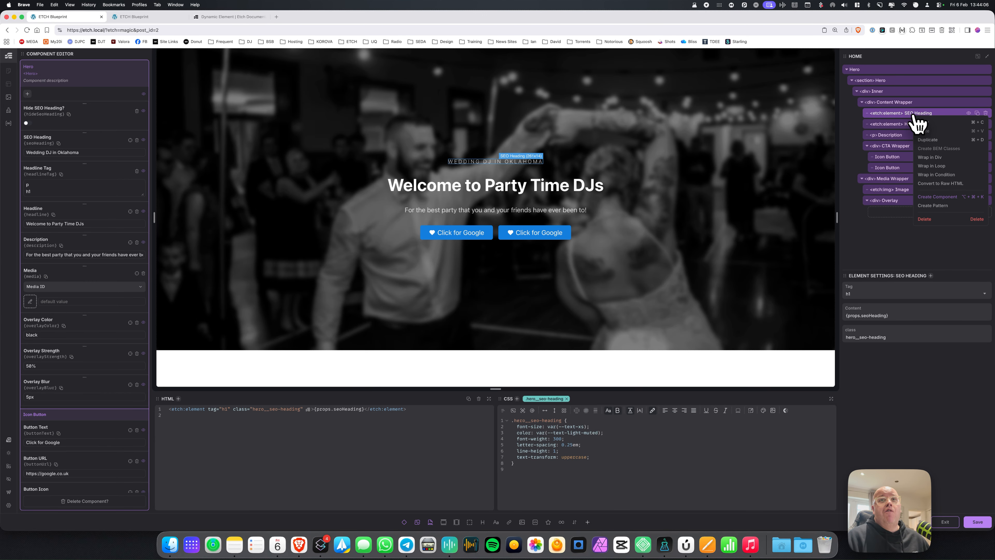
pyautogui.click(935, 175)
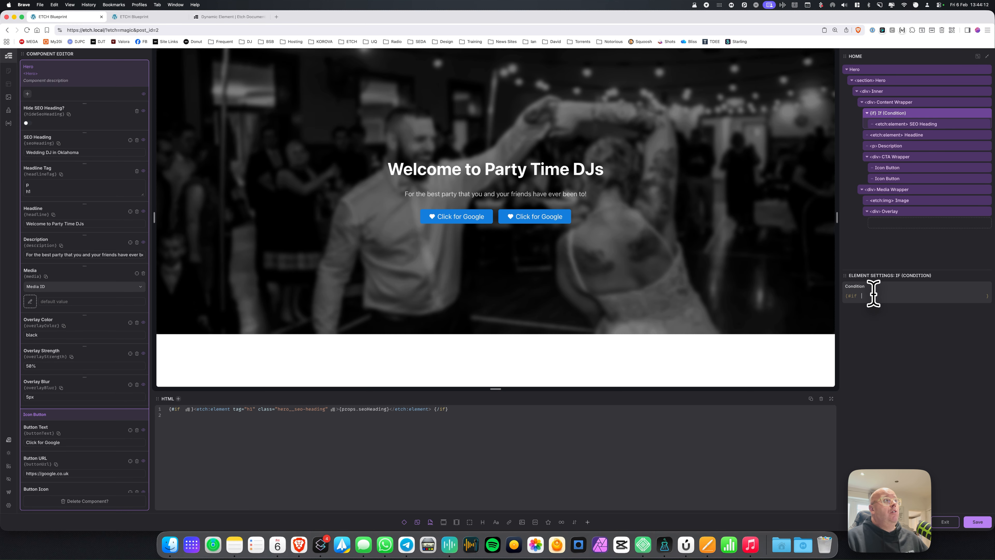
pyautogui.write('props.hideSeoHeading')
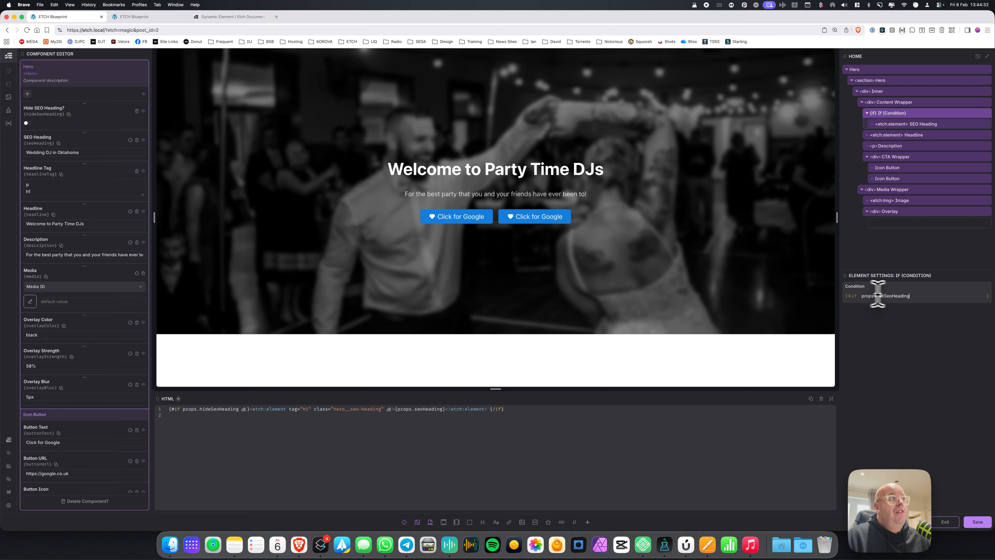
pyautogui.click(981, 521)
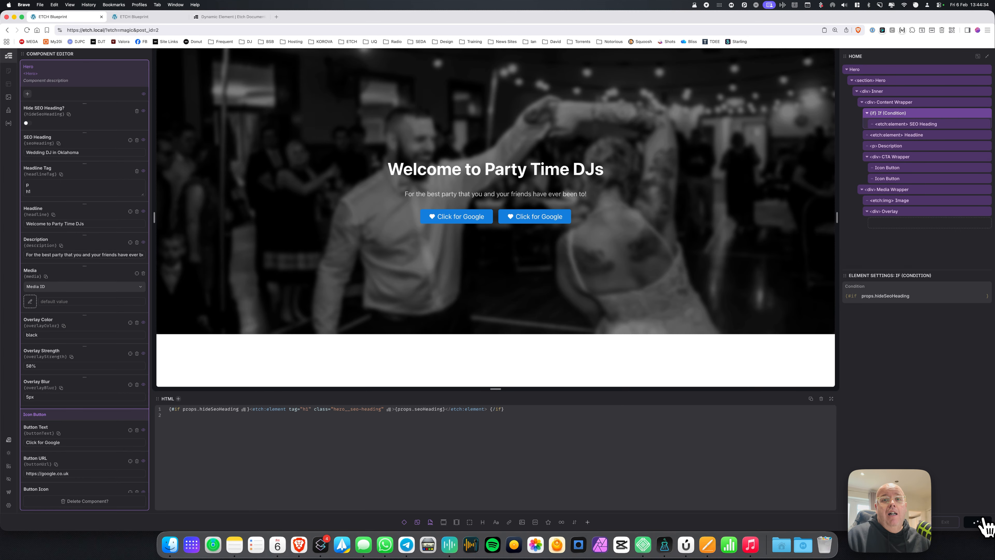
pyautogui.click(945, 523)
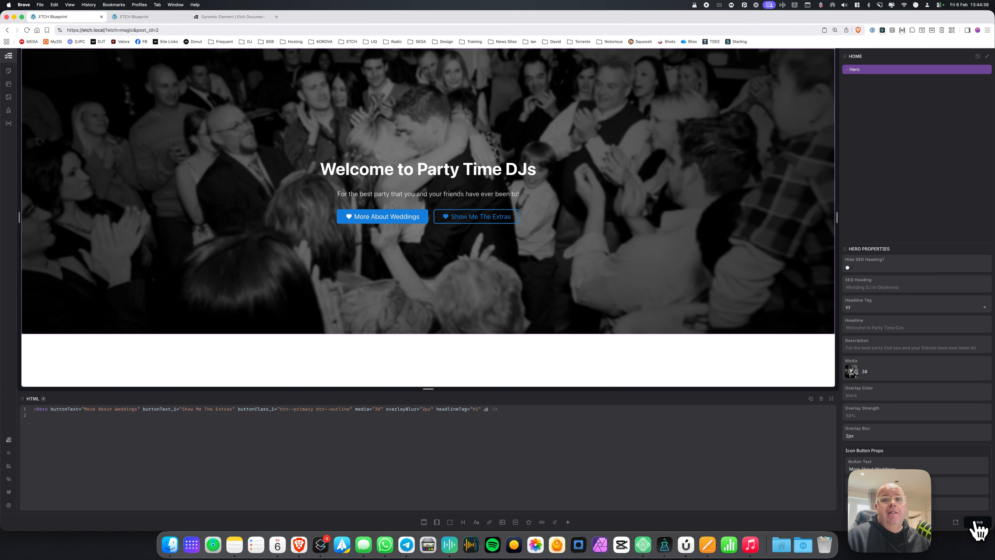
# - Switch on Hide SEO Heading for the Hero and save the page
pyautogui.click(849, 269)
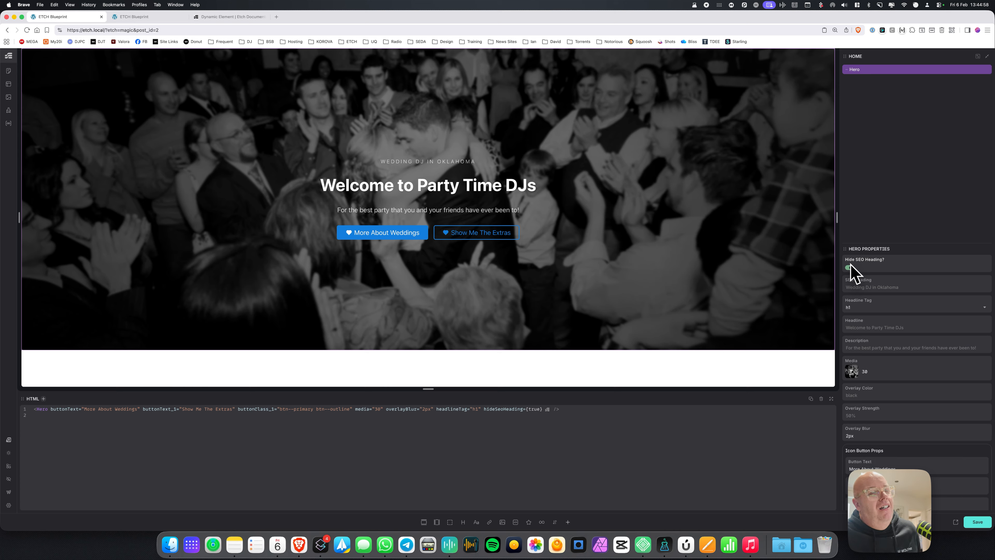
pyautogui.click(977, 521)
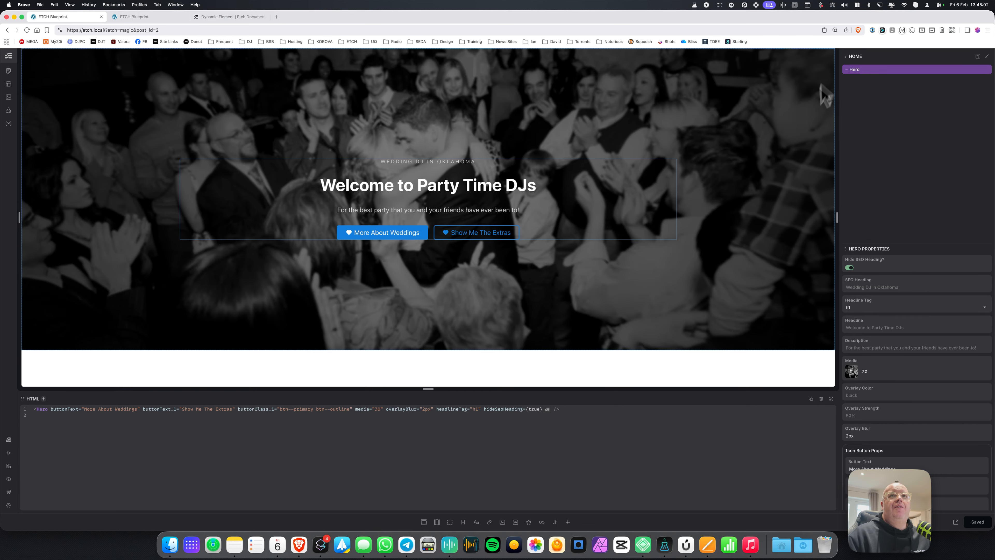
pyautogui.doubleClick(882, 69)
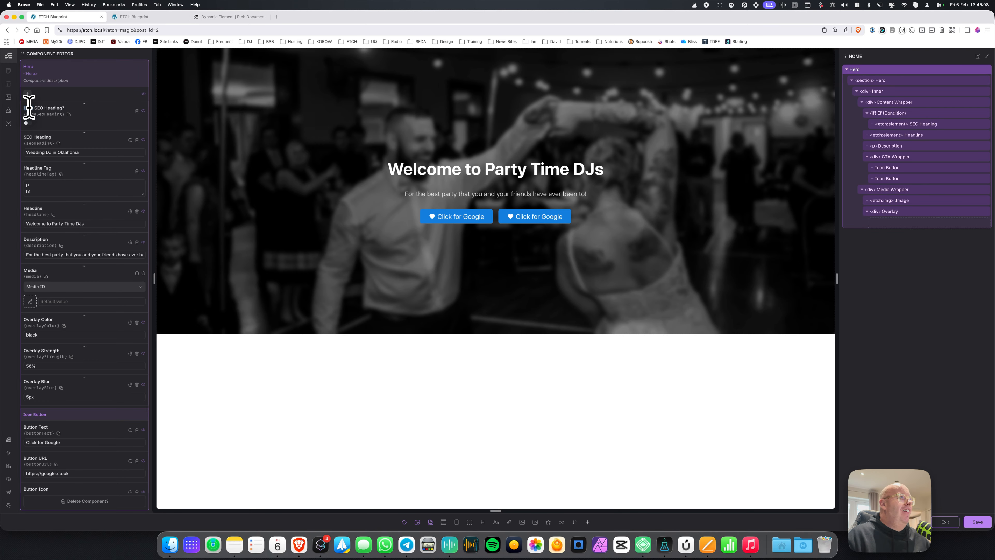
# - Rename the property to Show SEO Heading, default it to on, and save the component
pyautogui.write('Show')
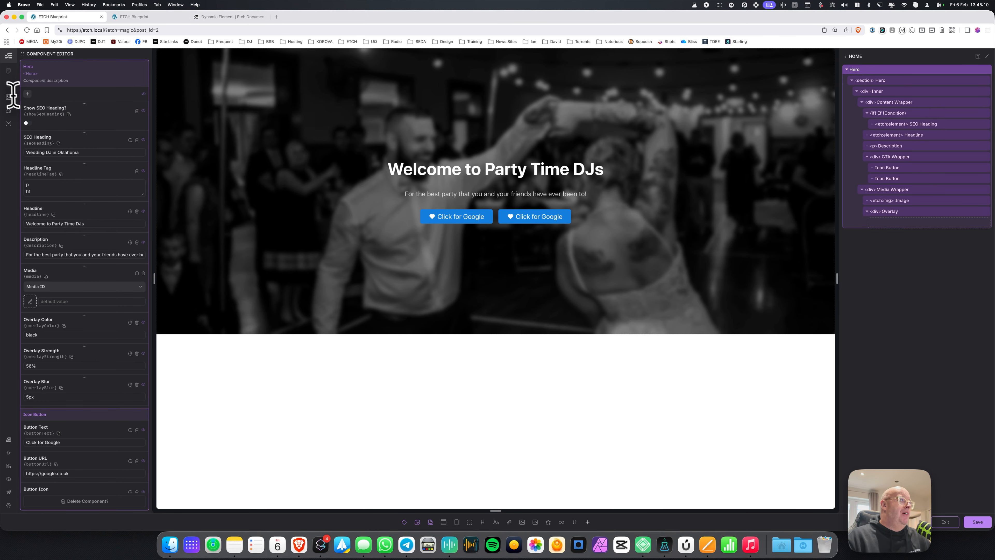
pyautogui.click(27, 123)
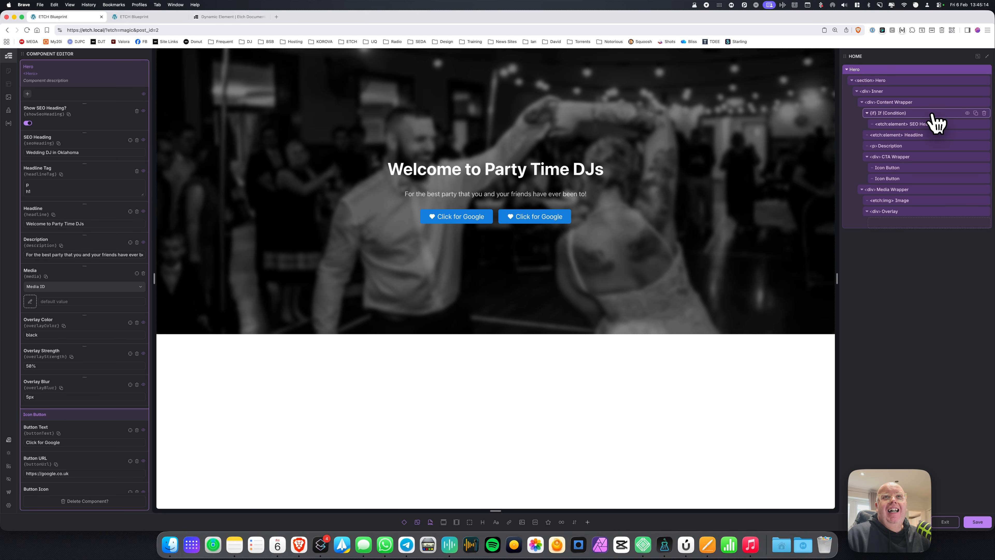
pyautogui.click(982, 524)
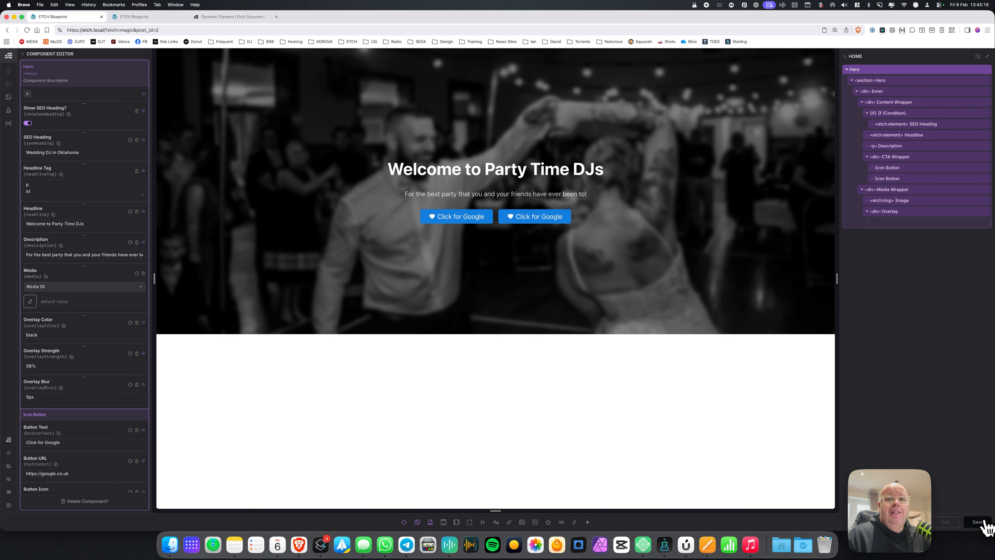
pyautogui.click(945, 522)
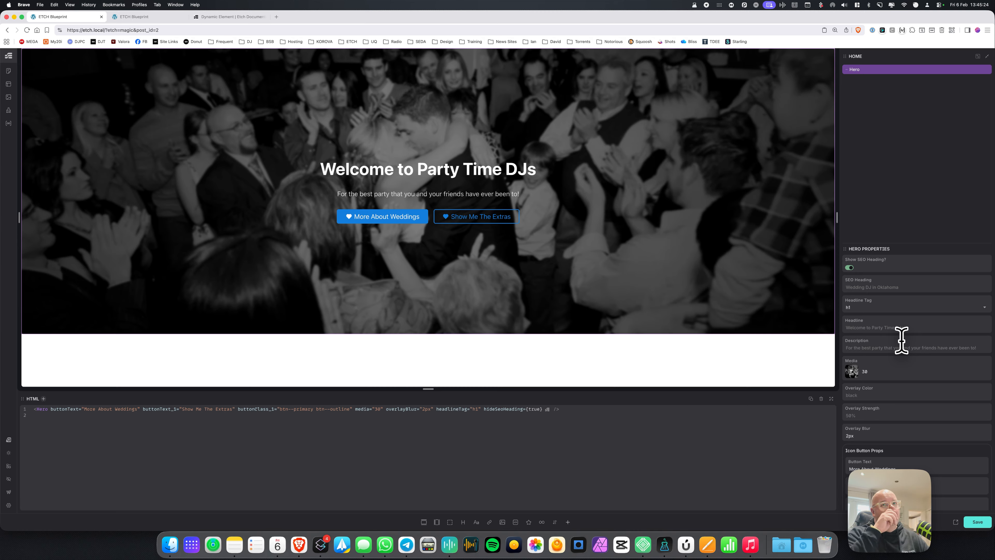
# - Test the Show SEO Heading toggle a few times, leave it off, and save the page
pyautogui.click(849, 268)
pyautogui.click(848, 268)
pyautogui.click(849, 268)
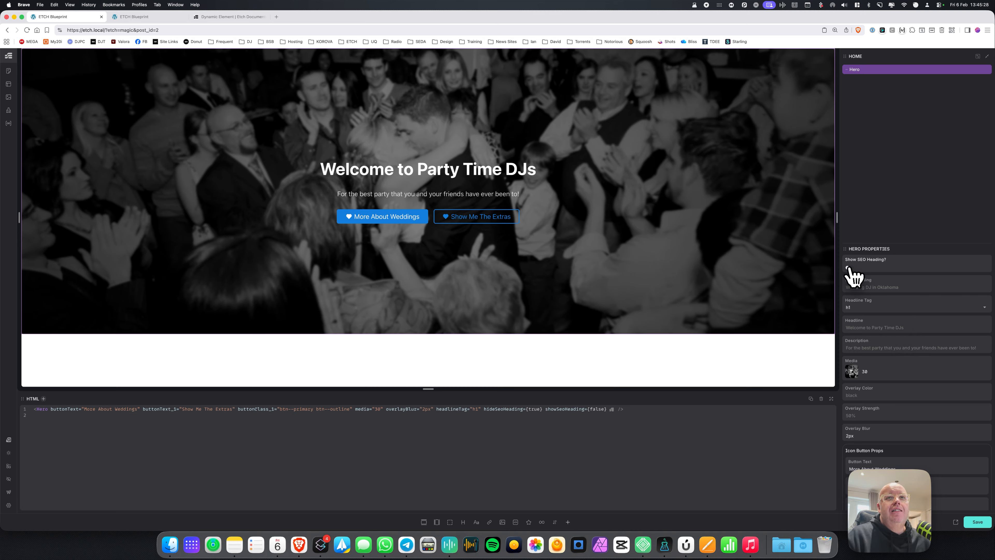
pyautogui.click(848, 268)
pyautogui.click(849, 269)
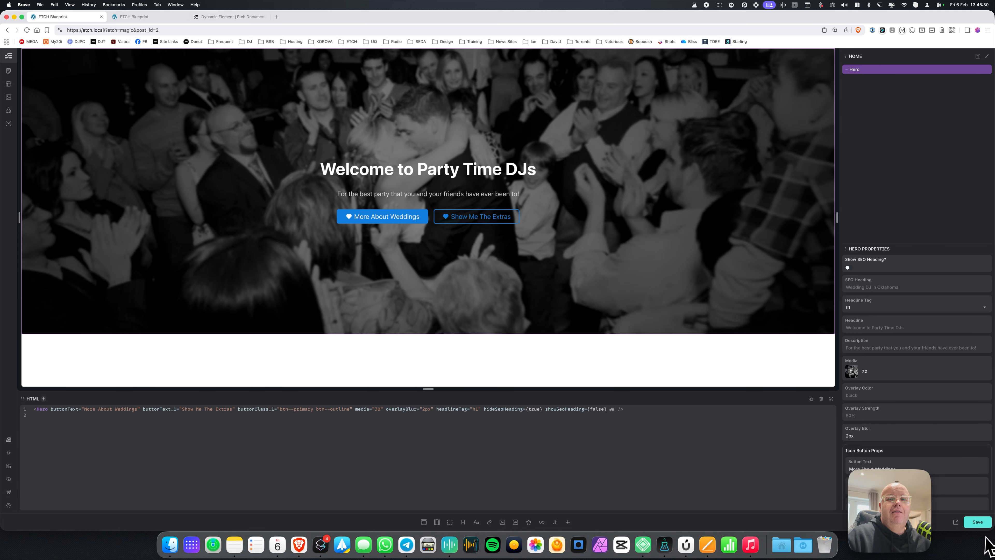
pyautogui.click(977, 521)
# - Replace the SEO Heading condition with props.showSeoHeading in the Hero component and save
pyautogui.rightClick(886, 72)
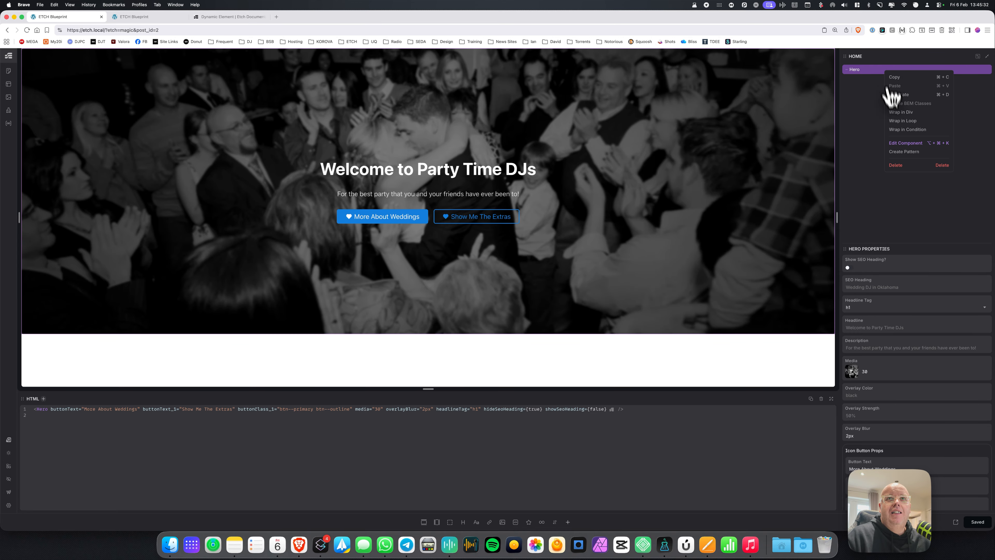
pyautogui.click(898, 143)
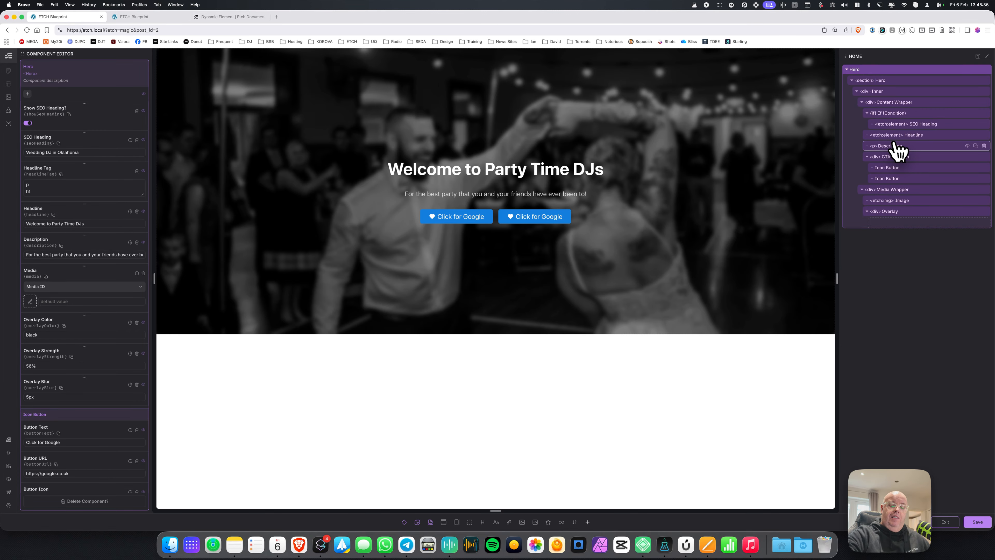
pyautogui.click(894, 115)
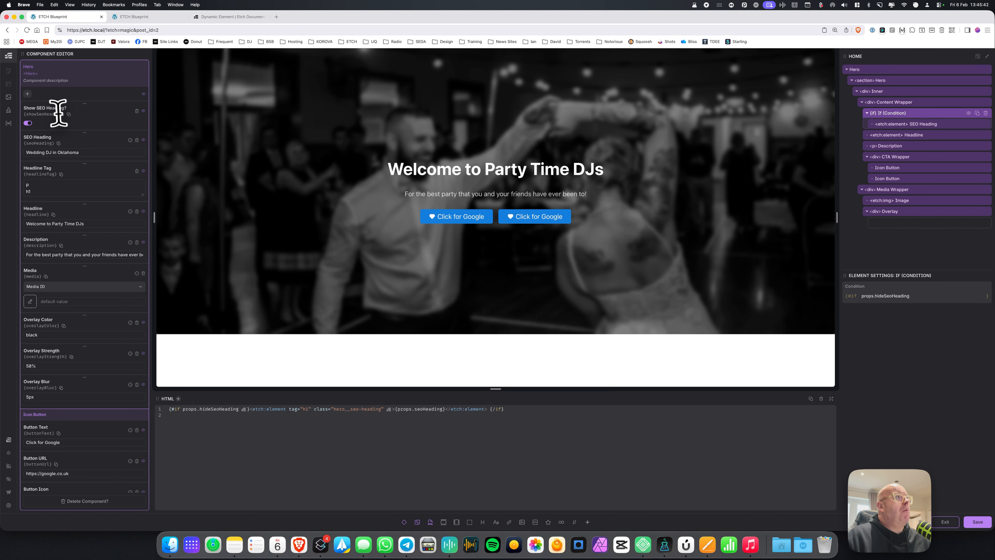
pyautogui.click(69, 114)
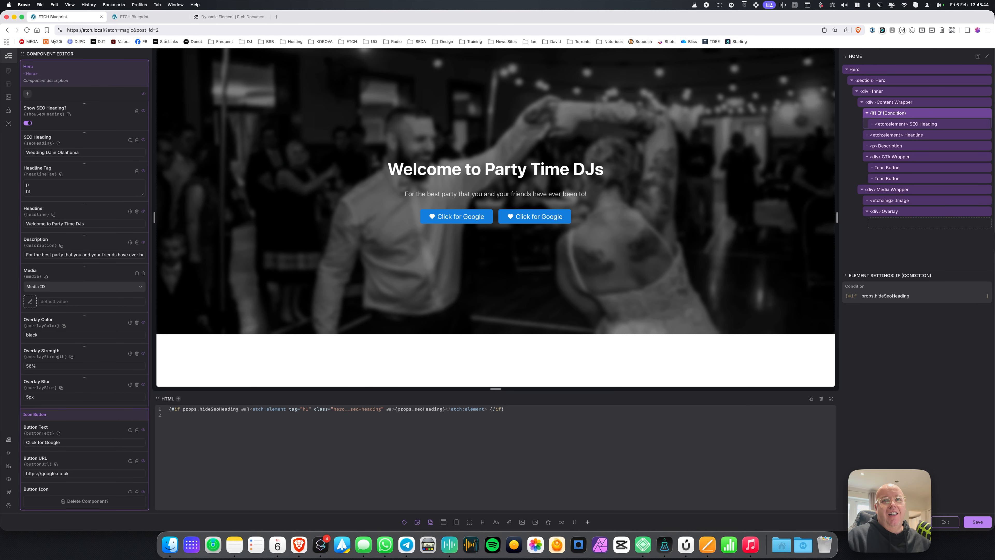
pyautogui.moveTo(914, 295); pyautogui.dragTo(860, 296)
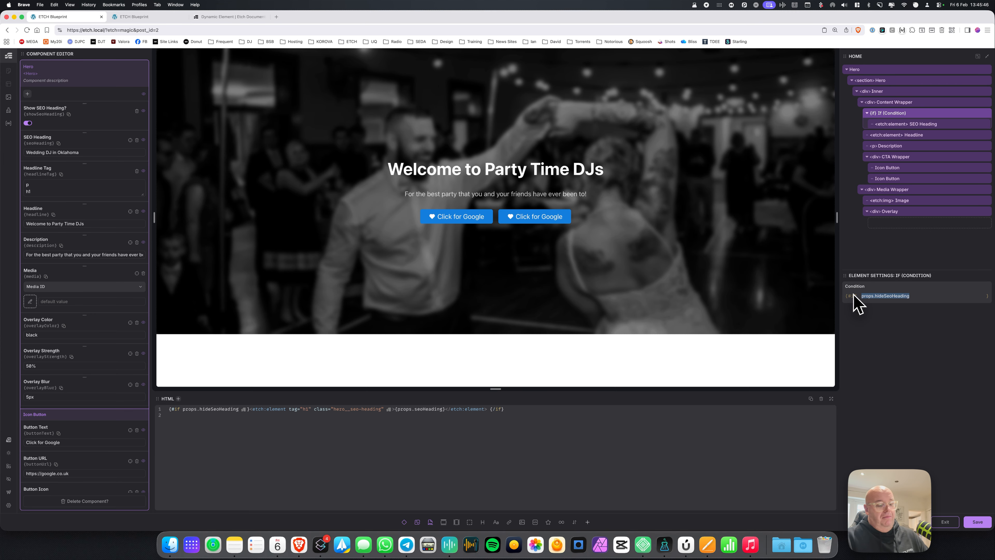
pyautogui.press('super+v')
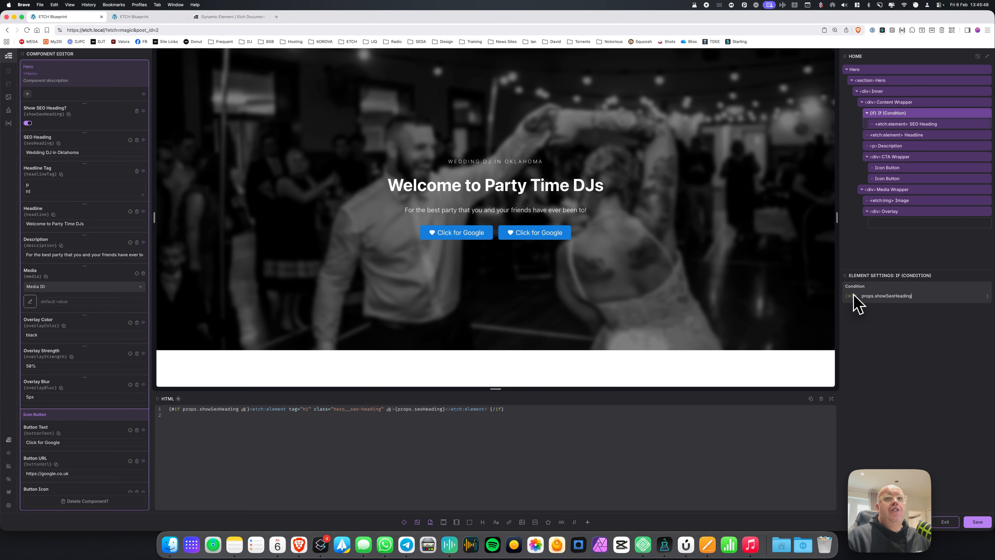
pyautogui.click(977, 521)
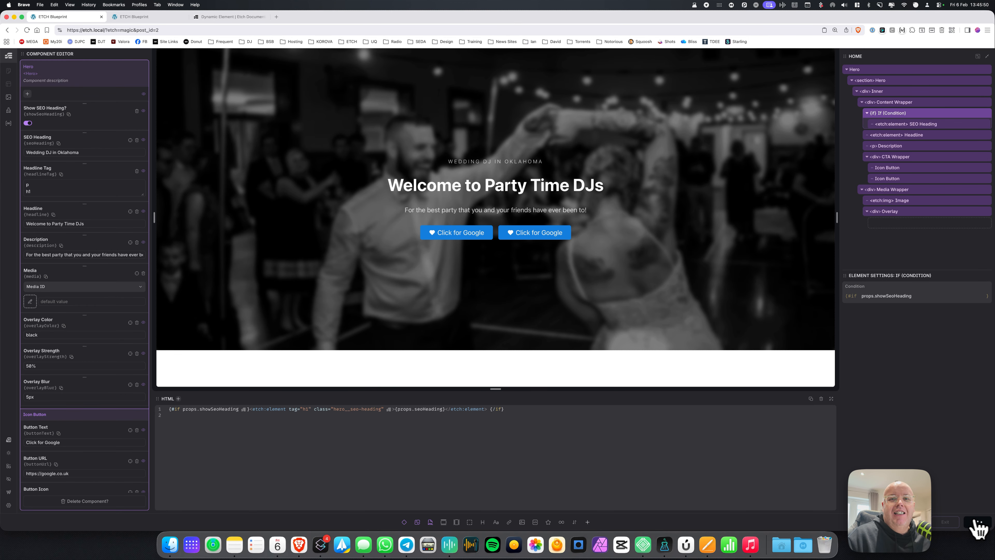
pyautogui.click(943, 523)
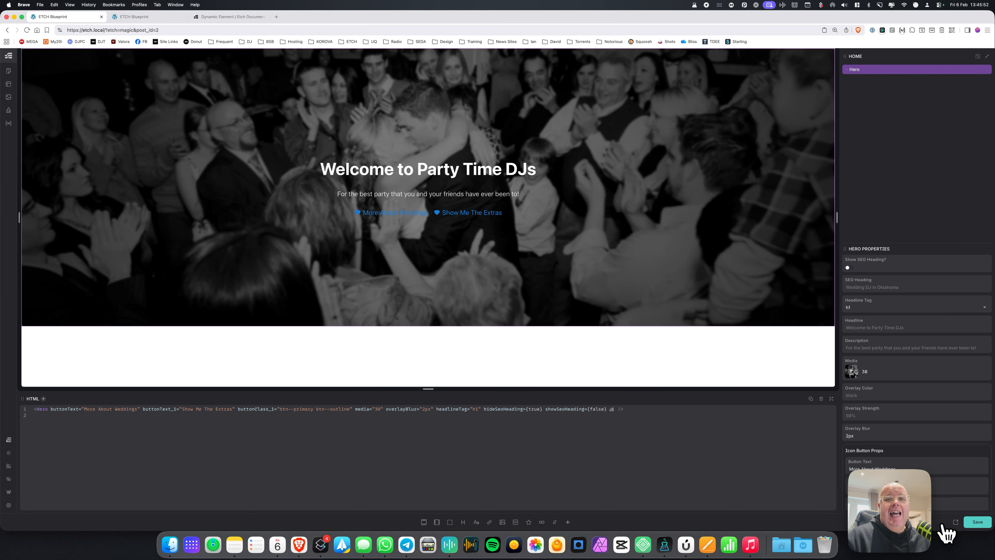
# - Toggle Show SEO Heading on and back off, saving the page before and after
pyautogui.click(973, 522)
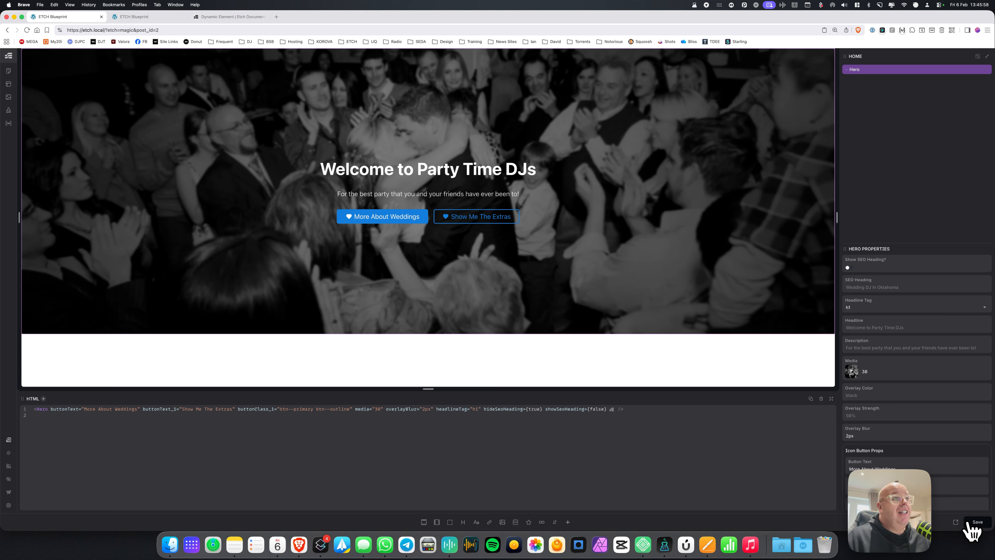
pyautogui.click(849, 268)
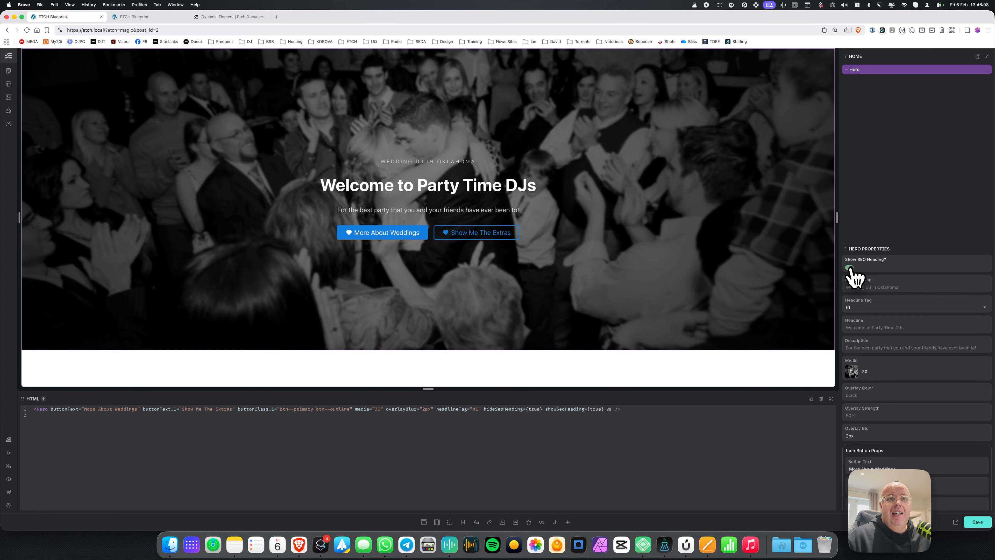
pyautogui.click(849, 268)
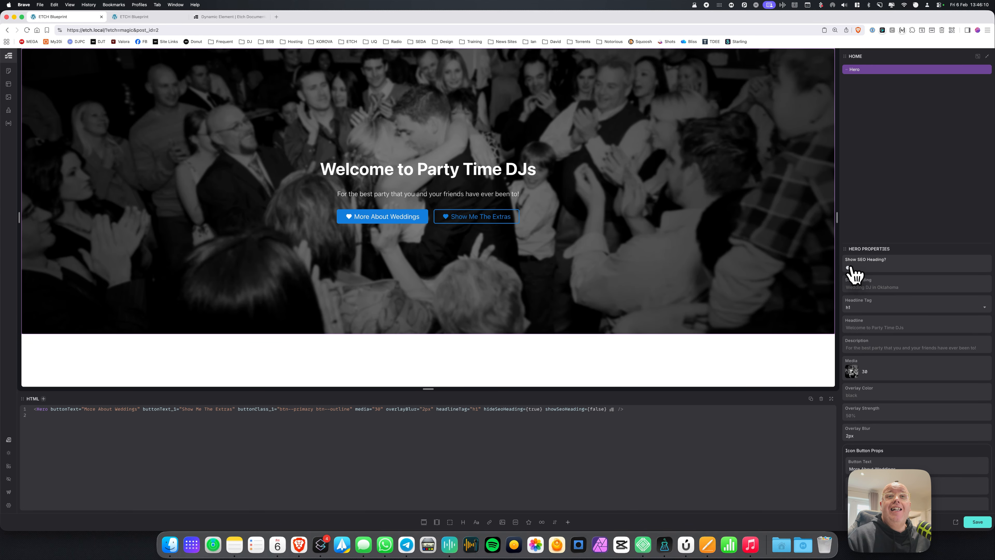
pyautogui.click(978, 522)
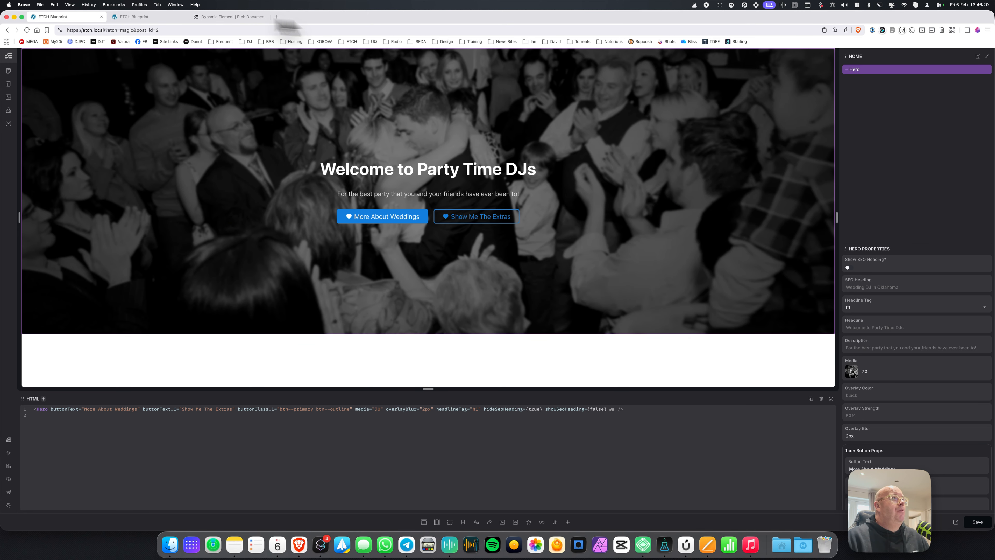
pyautogui.click(133, 17)
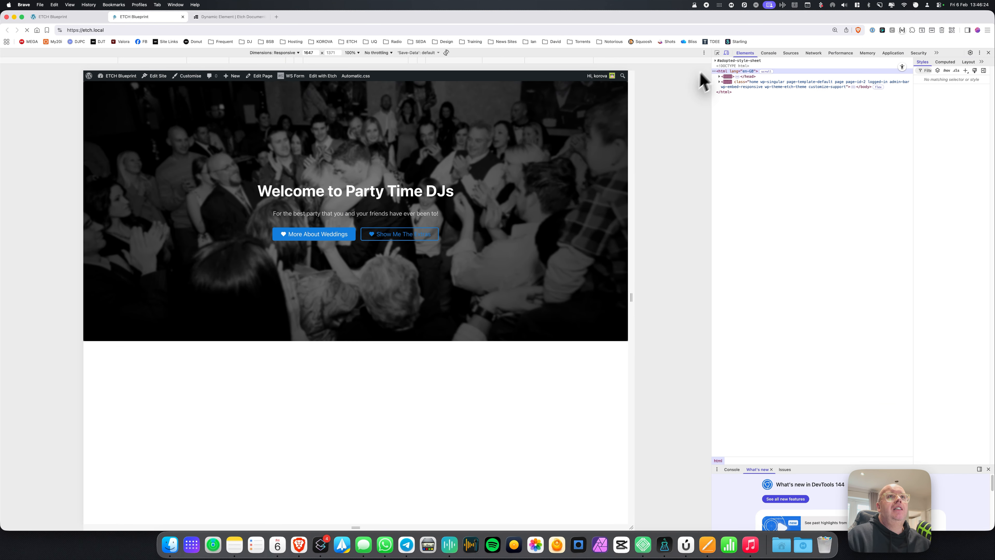
pyautogui.click(717, 54)
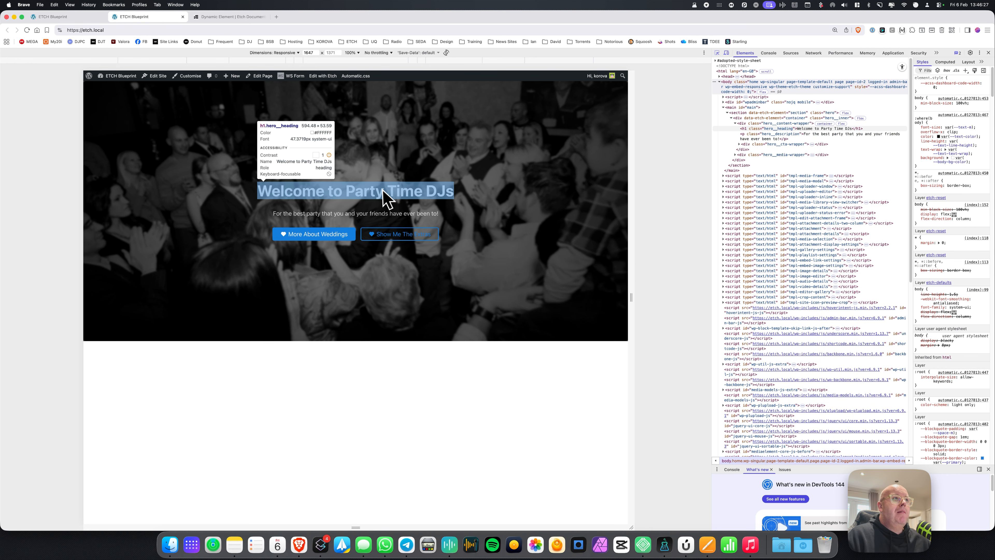
pyautogui.click(383, 194)
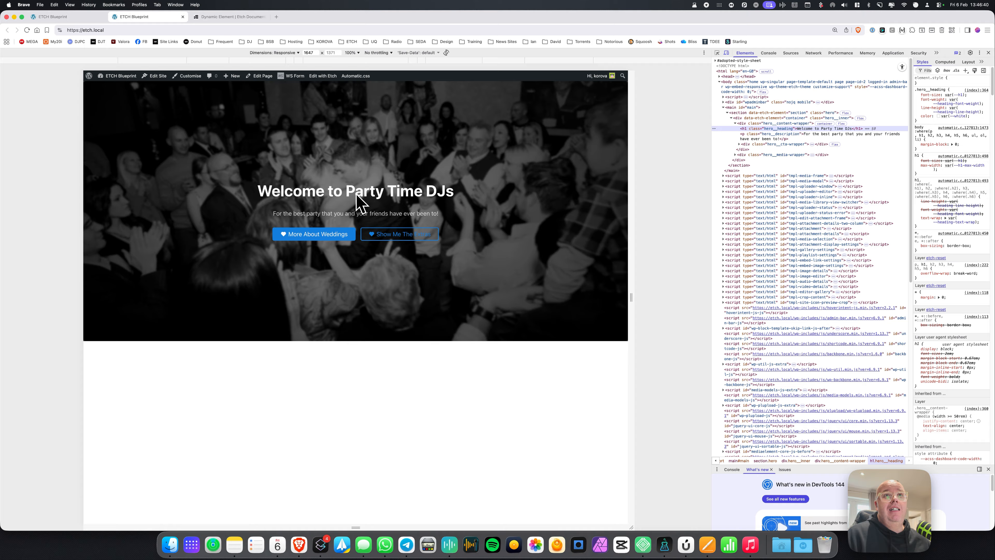
pyautogui.click(55, 18)
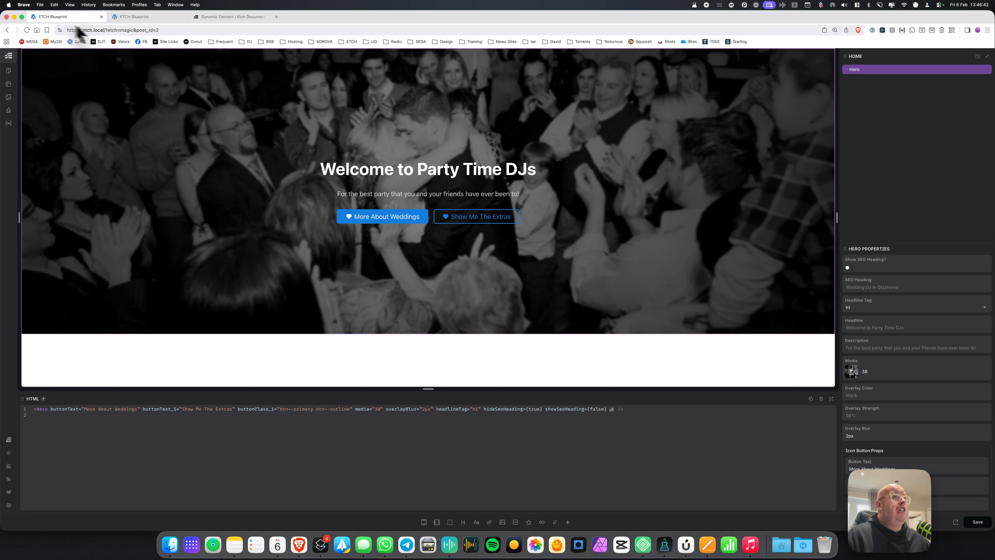
# - Turn Show SEO Heading on, set the Headline Tag to p, save, and view the live page
pyautogui.click(848, 268)
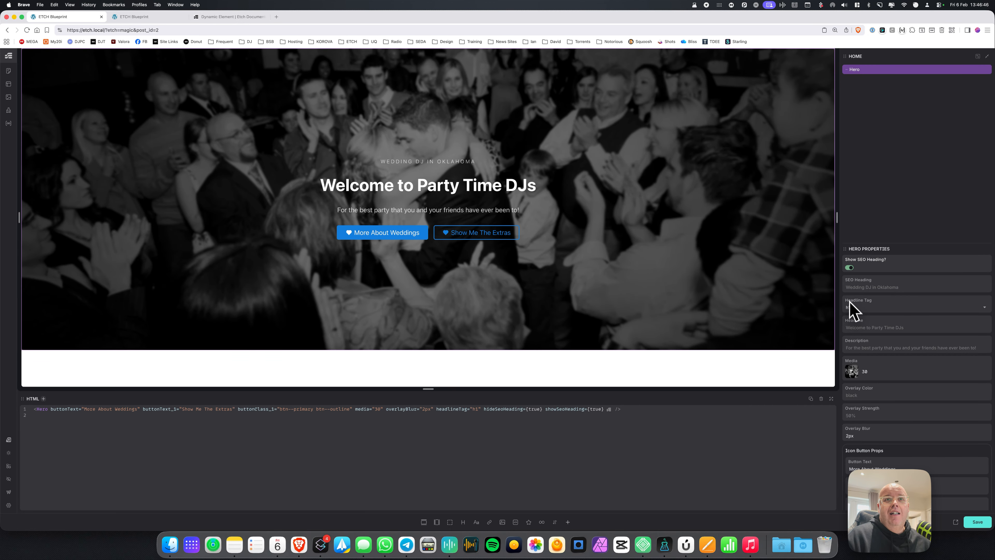
pyautogui.click(849, 323)
pyautogui.click(848, 324)
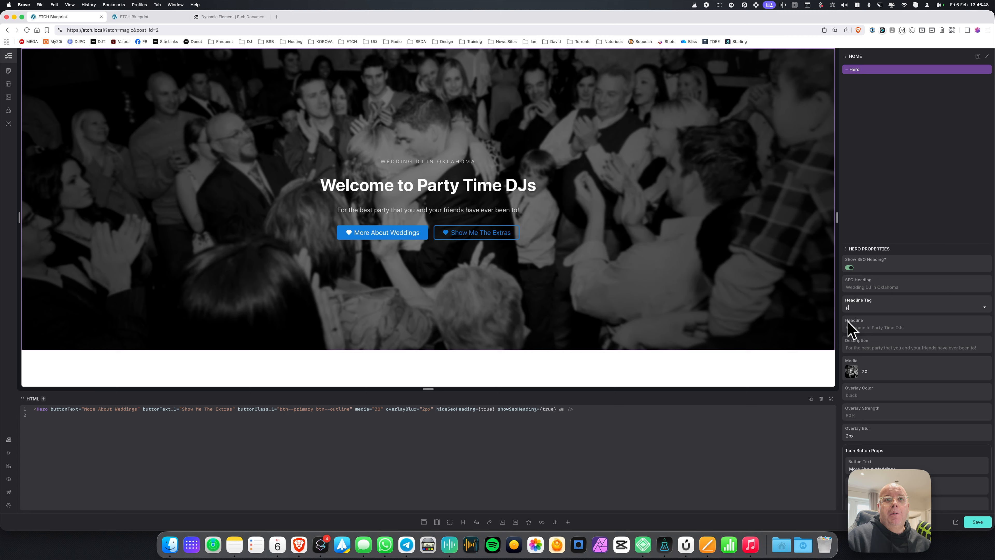
pyautogui.click(977, 522)
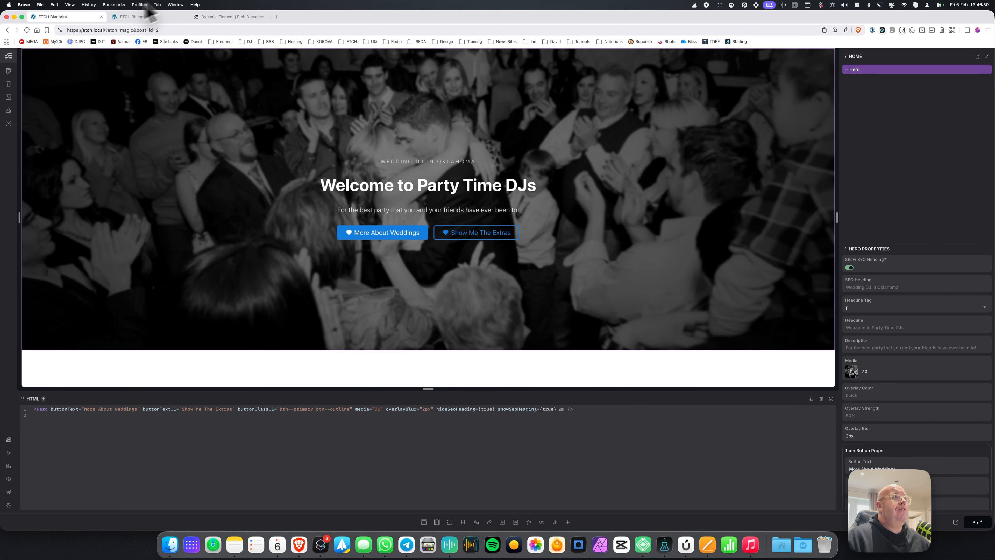
pyautogui.click(154, 20)
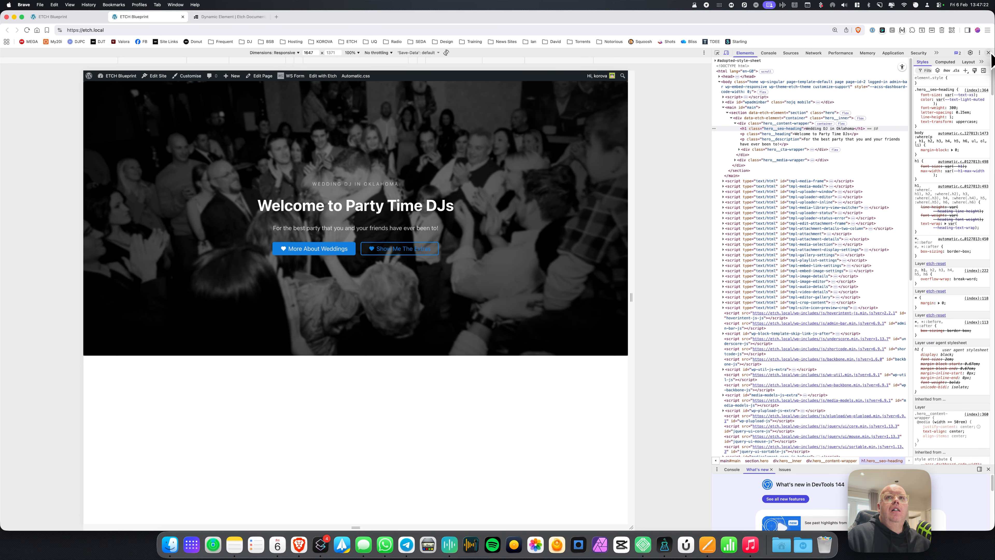
# - Close DevTools on the live page and go back to the Etch editor tab
pyautogui.click(989, 52)
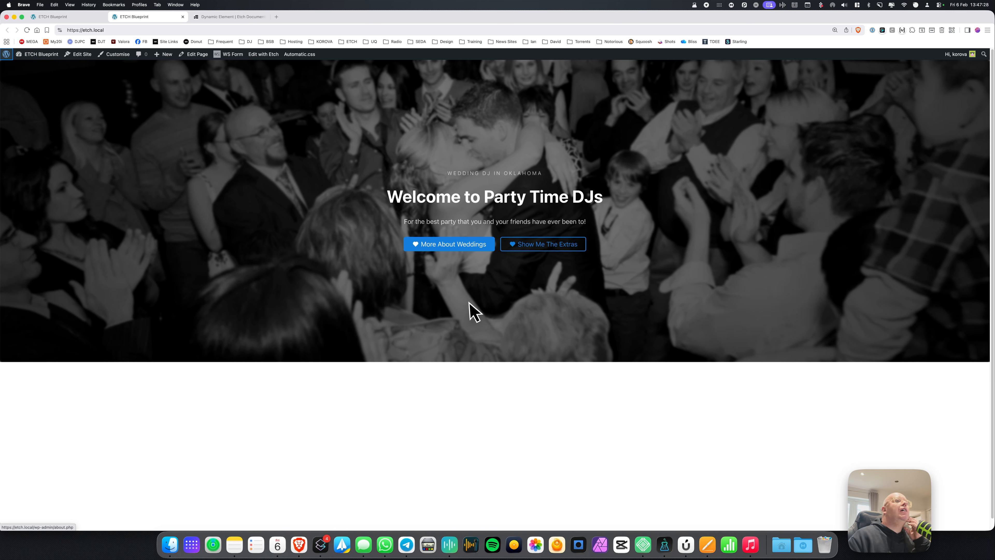
pyautogui.click(54, 16)
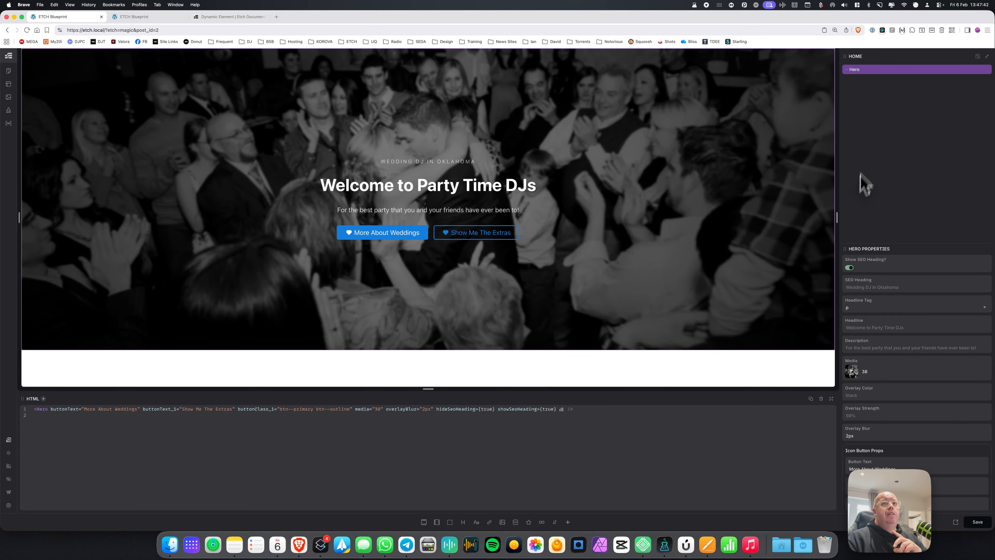
# - Choose Edit Component from the Hero row's context menu in the structure panel
pyautogui.rightClick(874, 69)
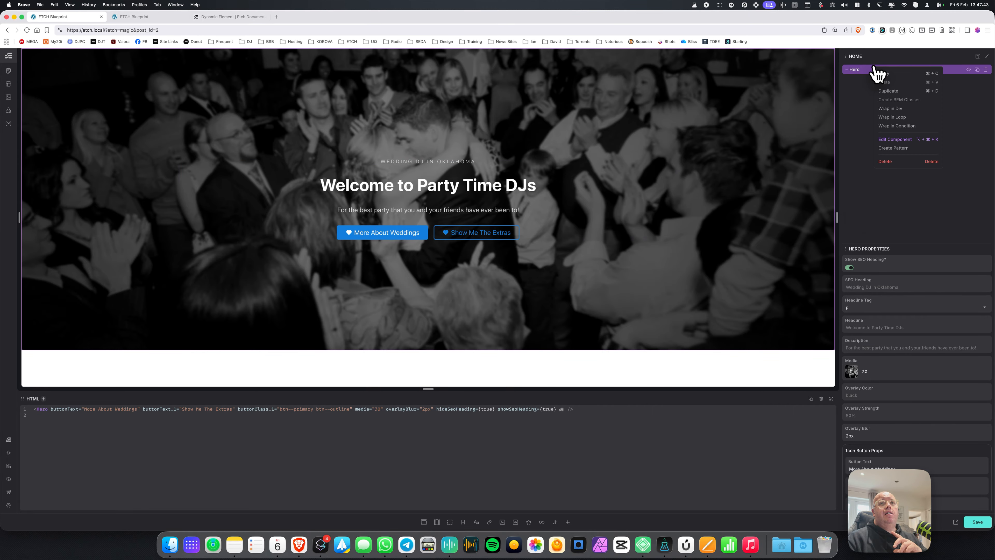
pyautogui.click(895, 139)
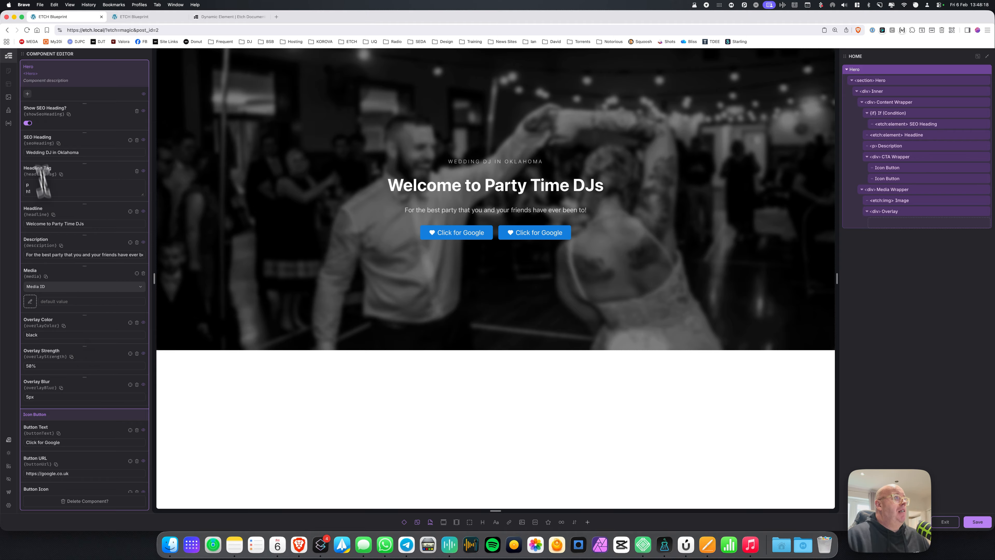
# - Add a Show CTA 1 boolean property (showCta1) to the Hero and save the component
pyautogui.click(27, 94)
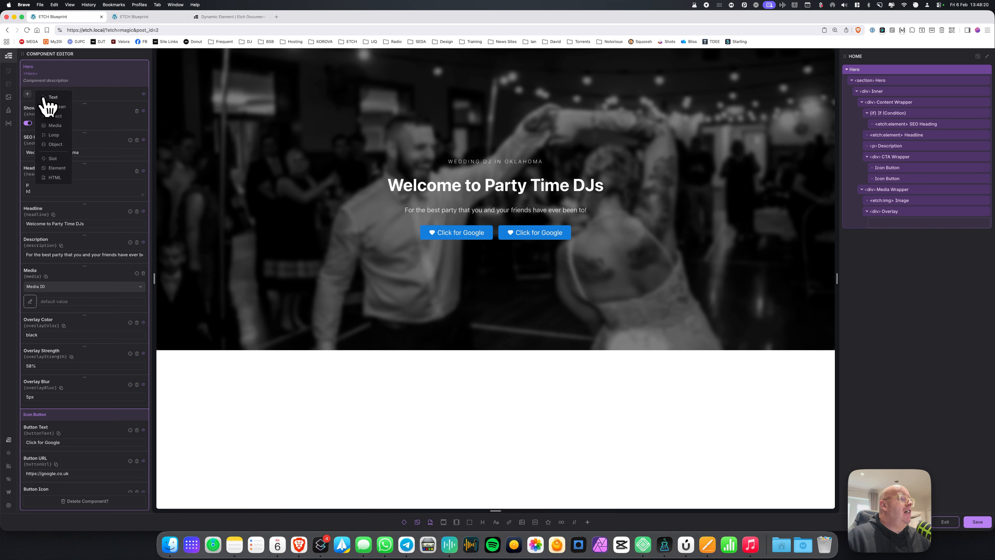
pyautogui.click(56, 107)
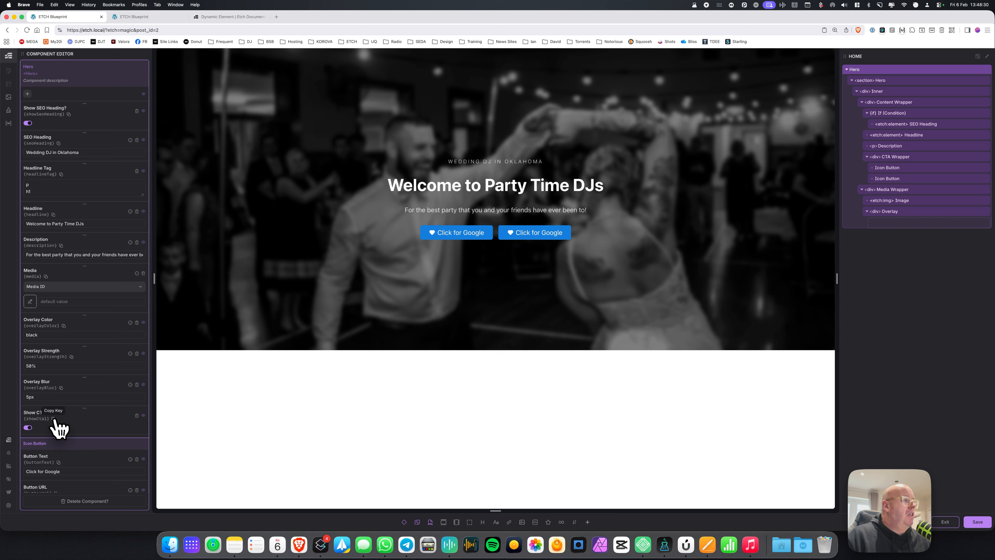
pyautogui.click(986, 521)
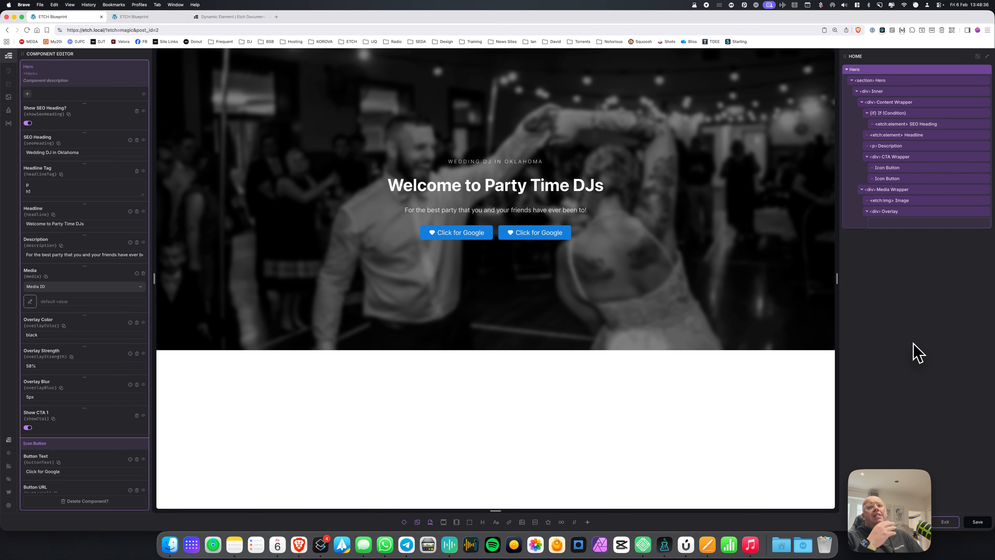
pyautogui.click(907, 169)
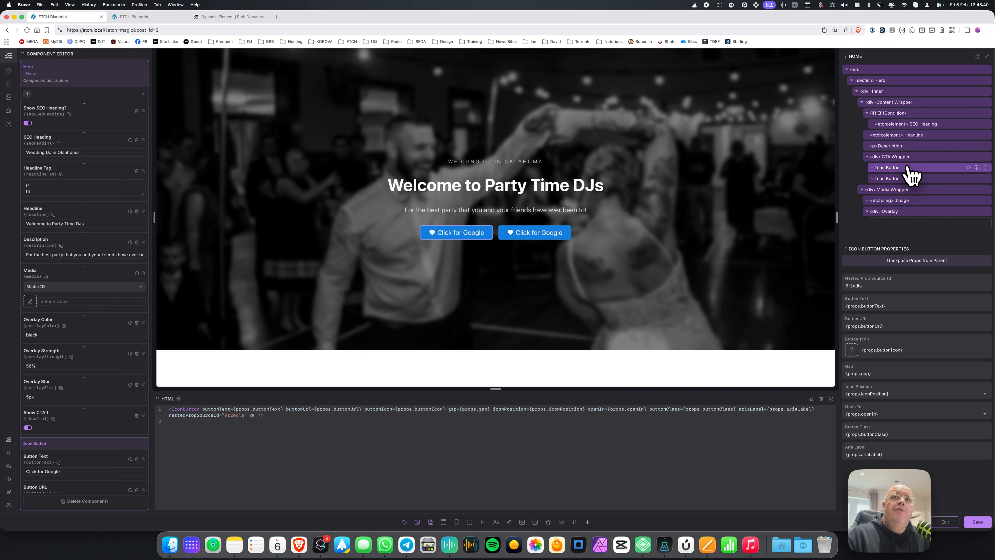
# - Wrap the first Icon Button in a props.showCta1 condition, save, and exit the editor
pyautogui.rightClick(908, 169)
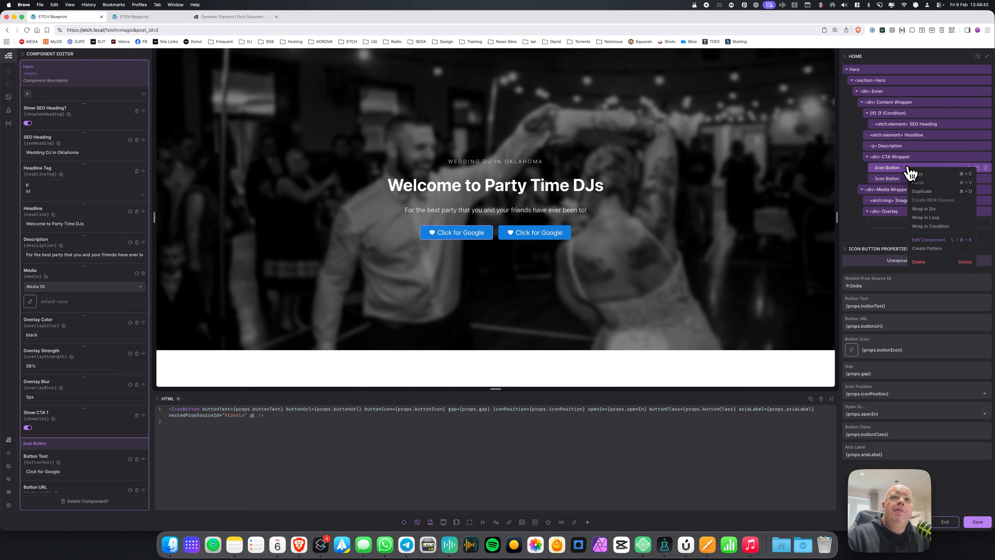
pyautogui.click(931, 227)
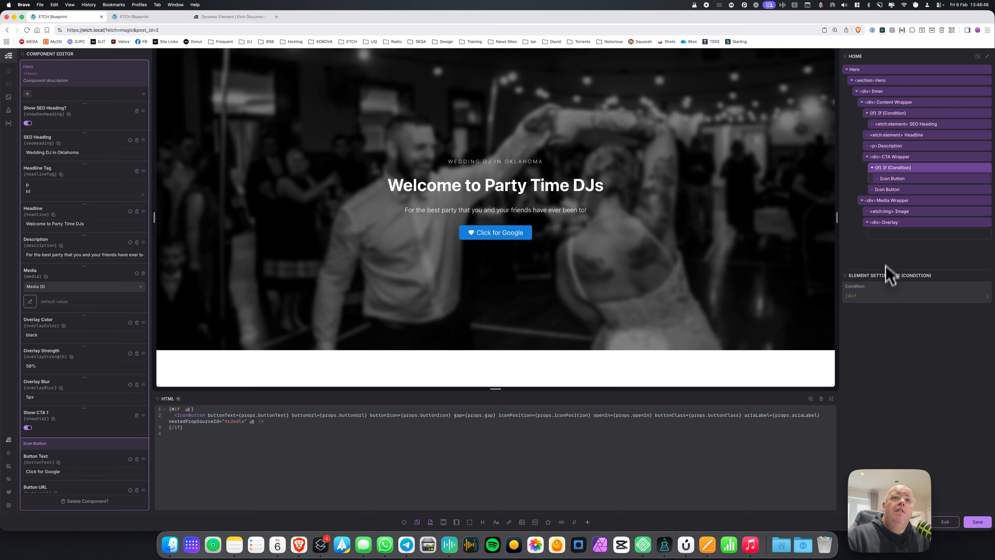
pyautogui.click(887, 293)
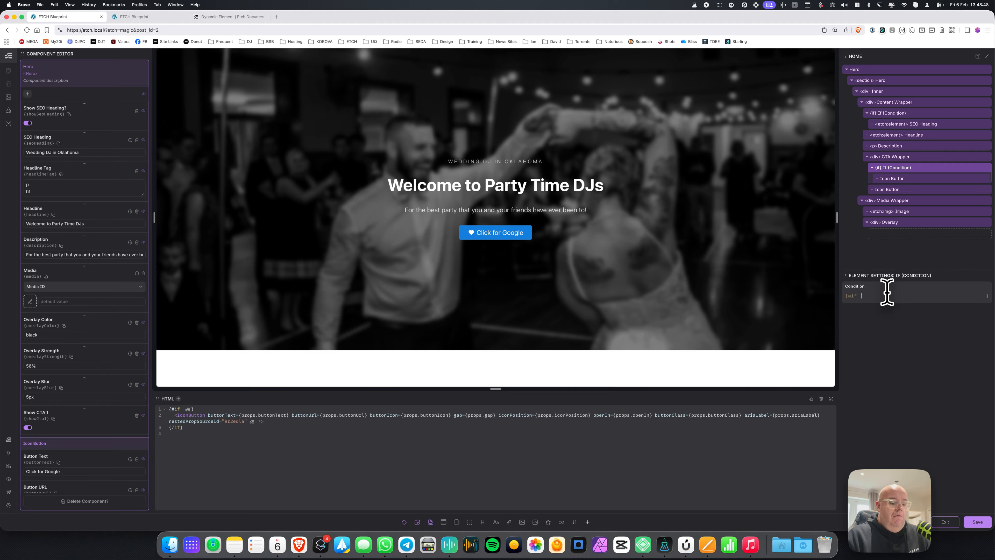
pyautogui.write('props.showCta1')
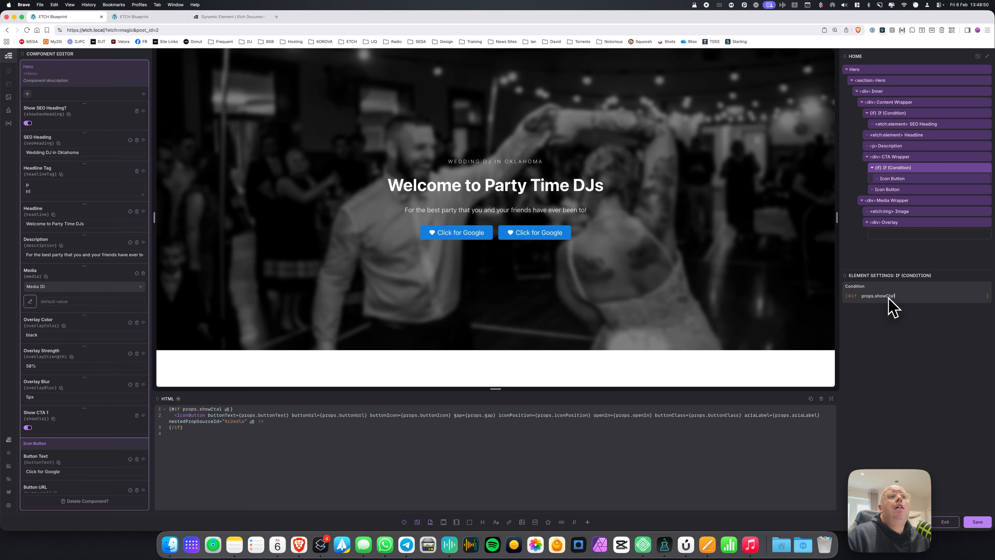
pyautogui.click(977, 522)
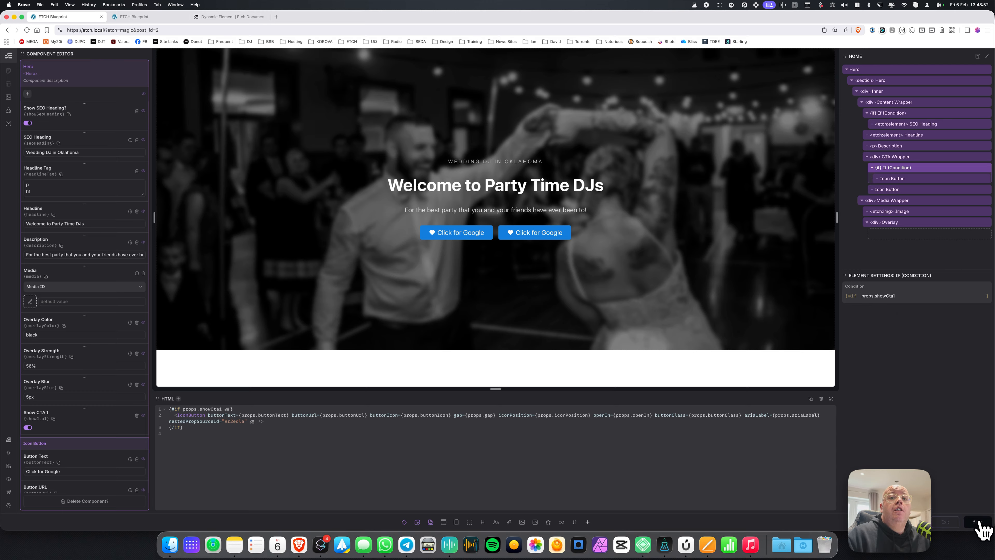
pyautogui.click(944, 522)
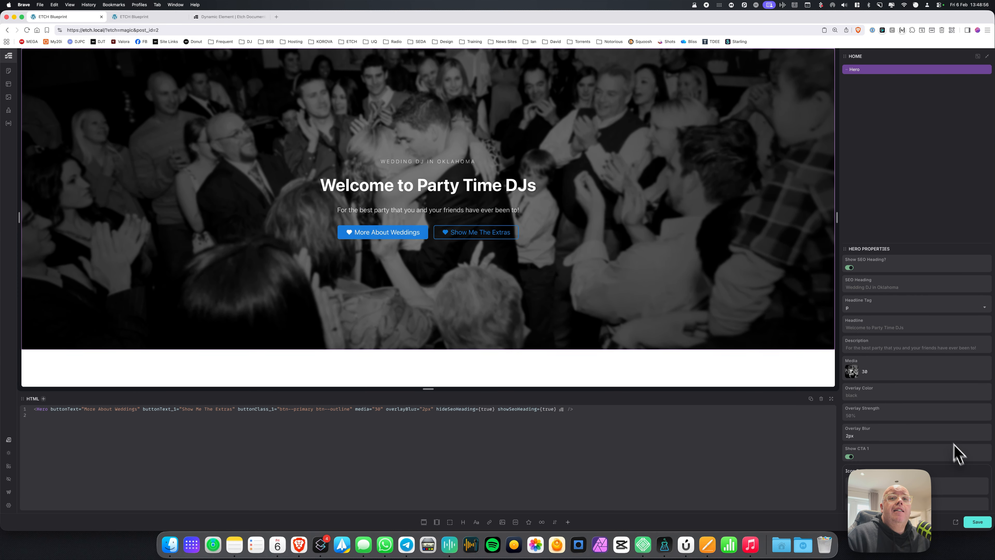
# - Save the page, then toggle Show CTA 1 off and on to hide and restore More About Weddings
pyautogui.click(977, 526)
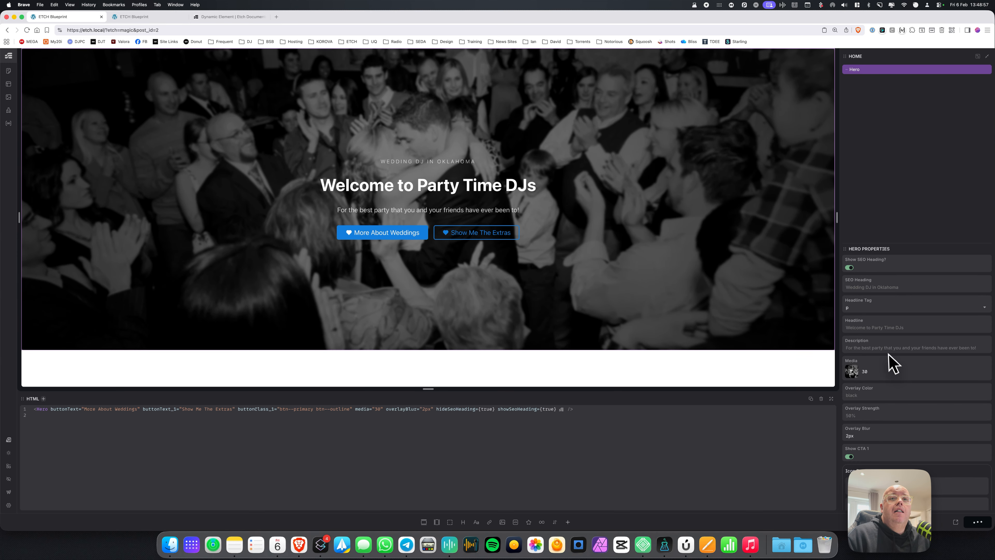
pyautogui.click(849, 457)
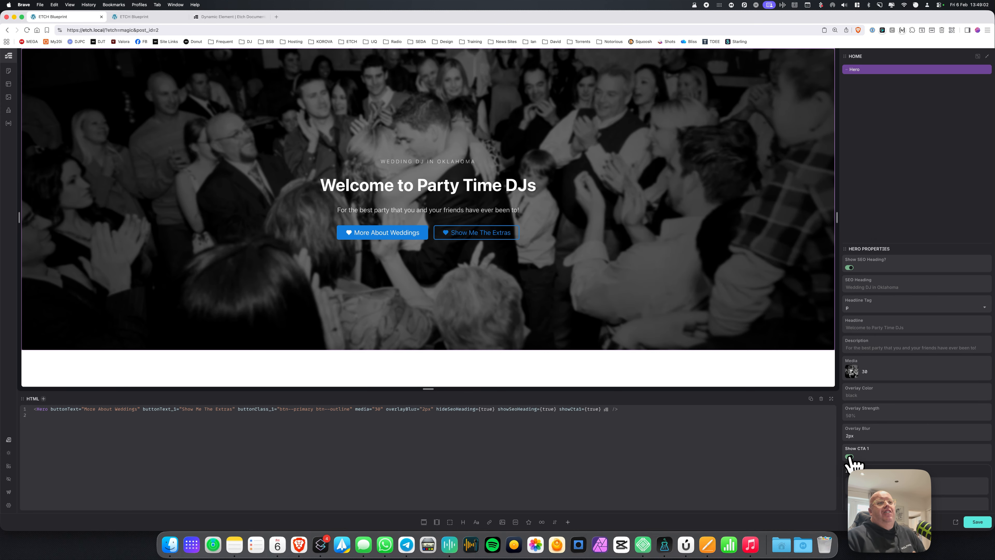
pyautogui.click(849, 457)
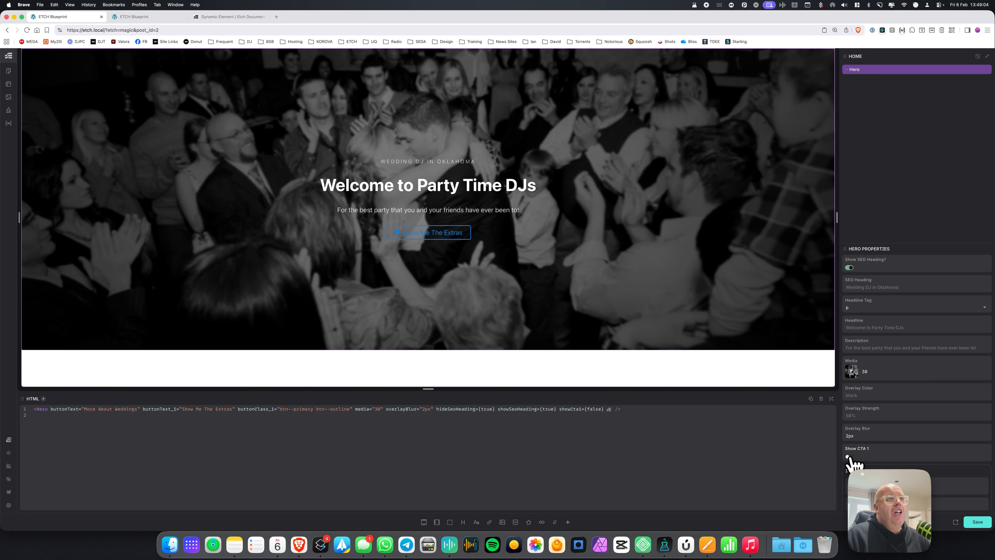
pyautogui.click(848, 457)
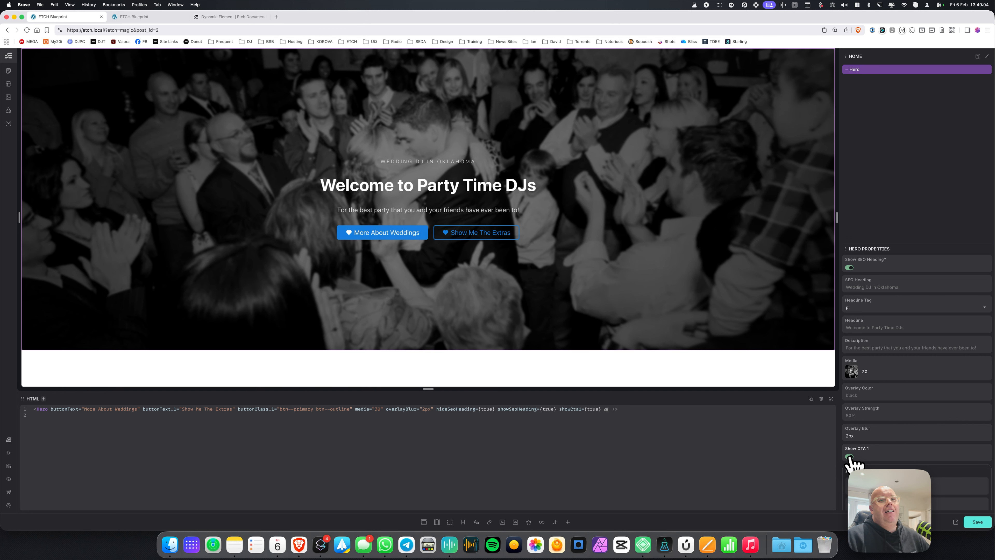
pyautogui.rightClick(865, 74)
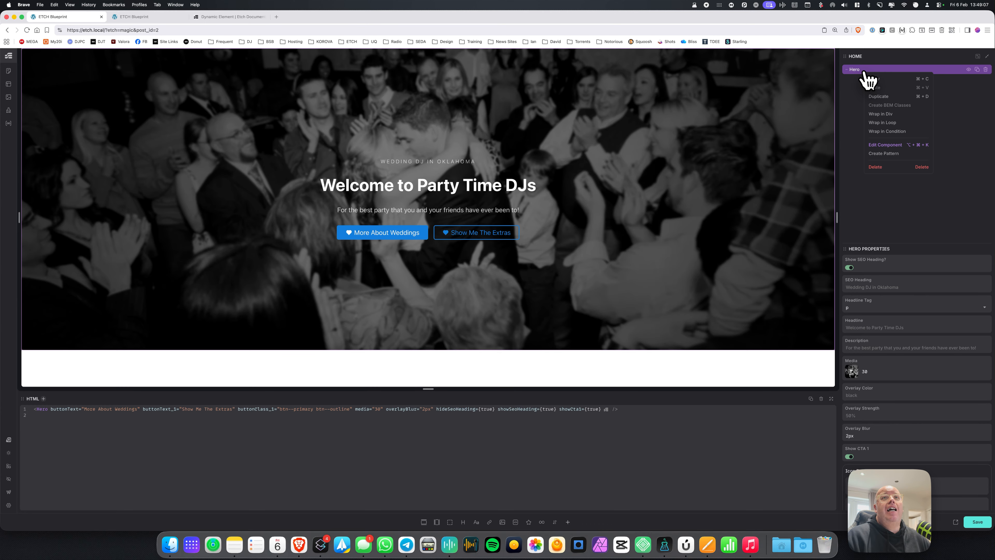
# - In the Hero component, add a Boolean property named Show CTA 2 next to Show CTA 1 and save
pyautogui.click(883, 146)
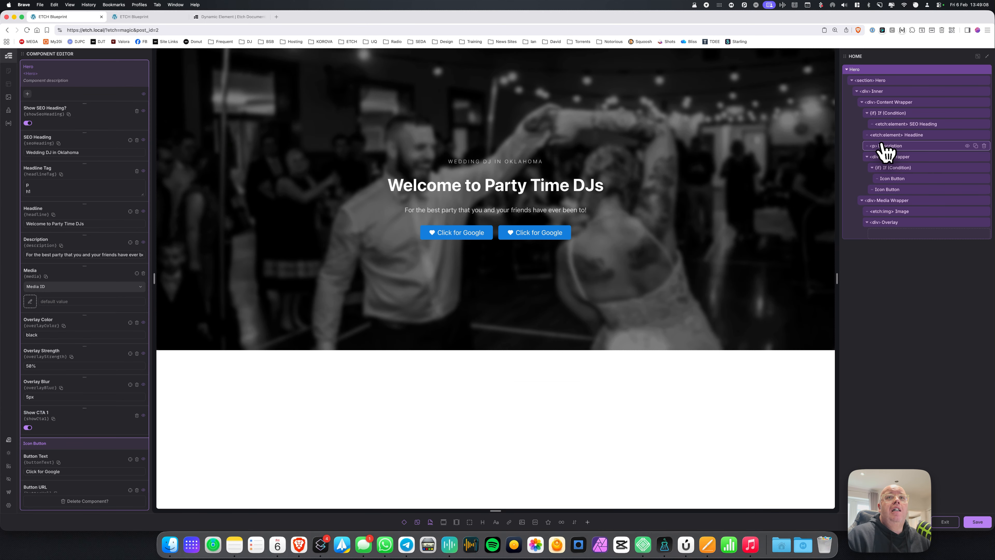
pyautogui.click(909, 169)
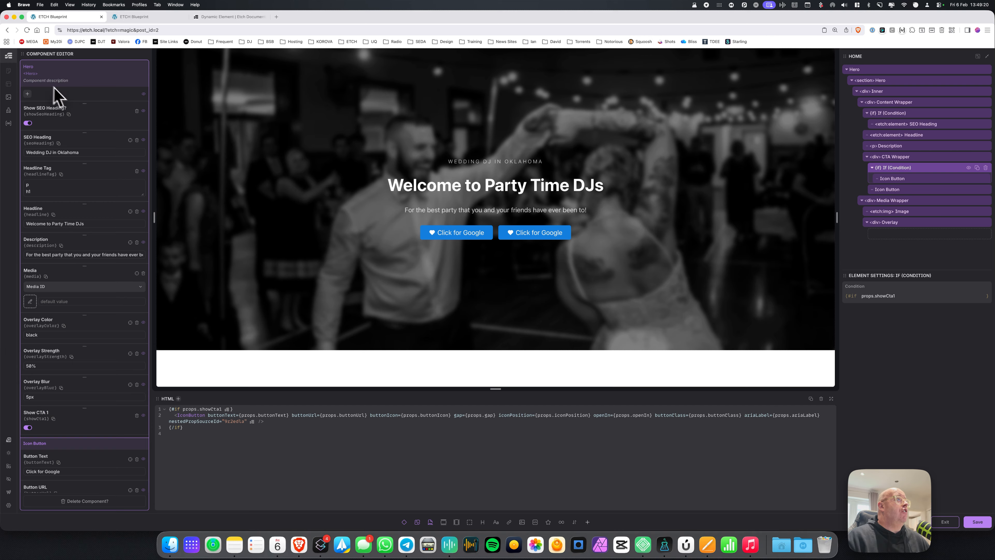
pyautogui.click(27, 93)
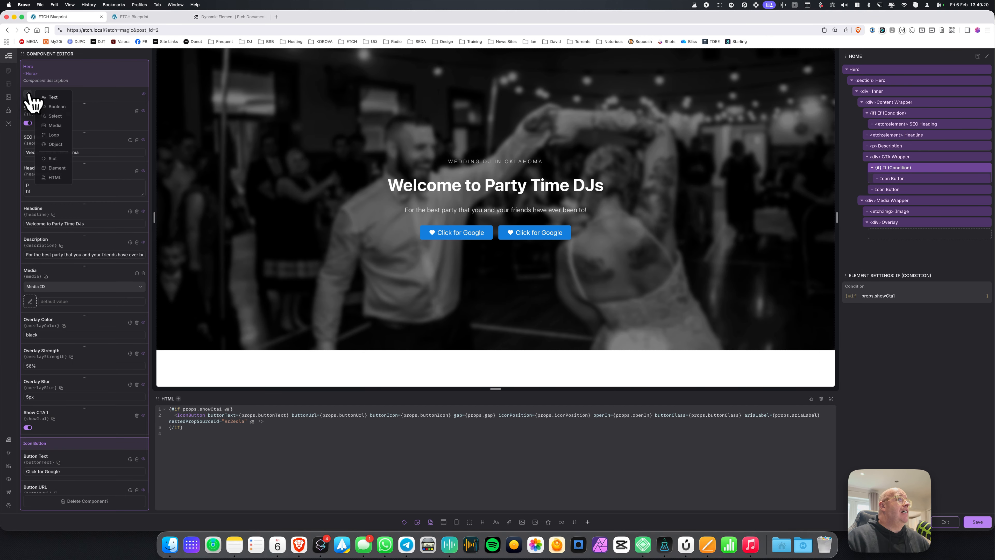
pyautogui.click(56, 107)
pyautogui.doubleClick(38, 441)
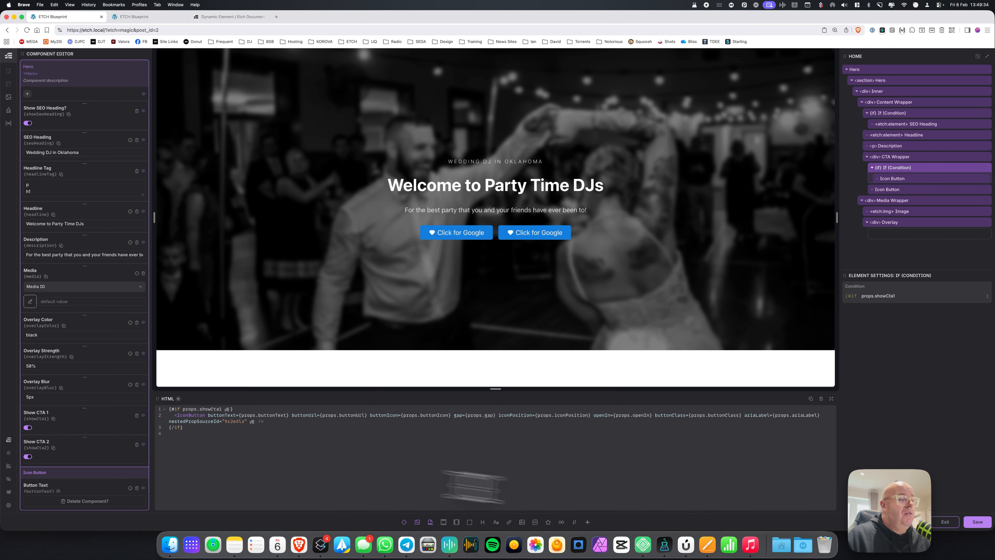
pyautogui.click(977, 522)
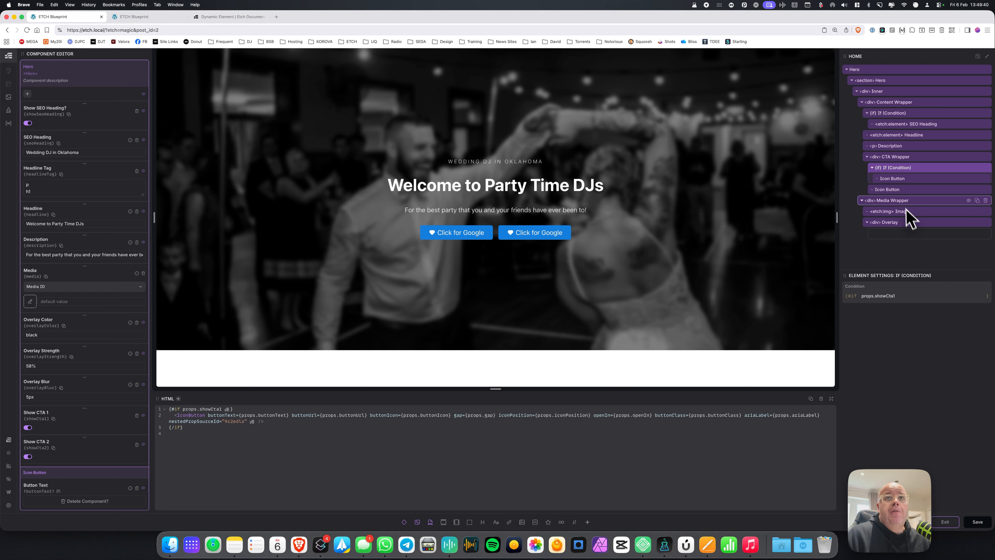
# - Wrap the second Icon Button in a condition on props.showCta2, save, and exit to the page
pyautogui.click(901, 190)
pyautogui.rightClick(903, 191)
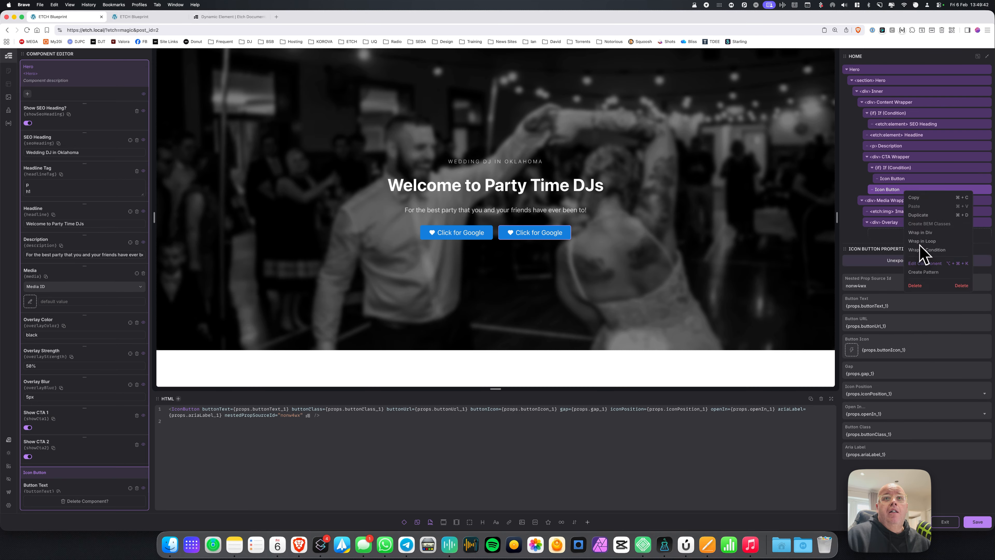
pyautogui.click(921, 250)
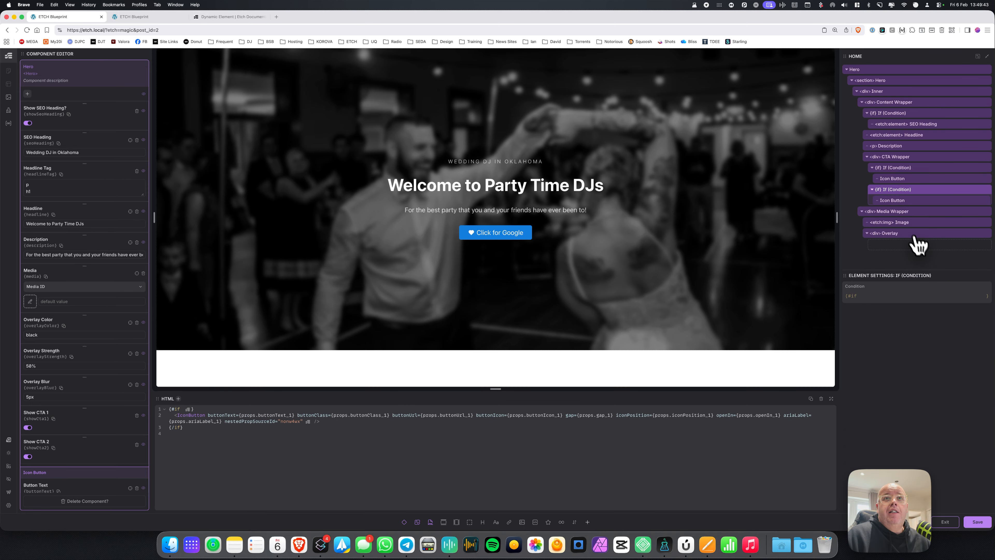
pyautogui.click(897, 297)
pyautogui.write('props.showCta2')
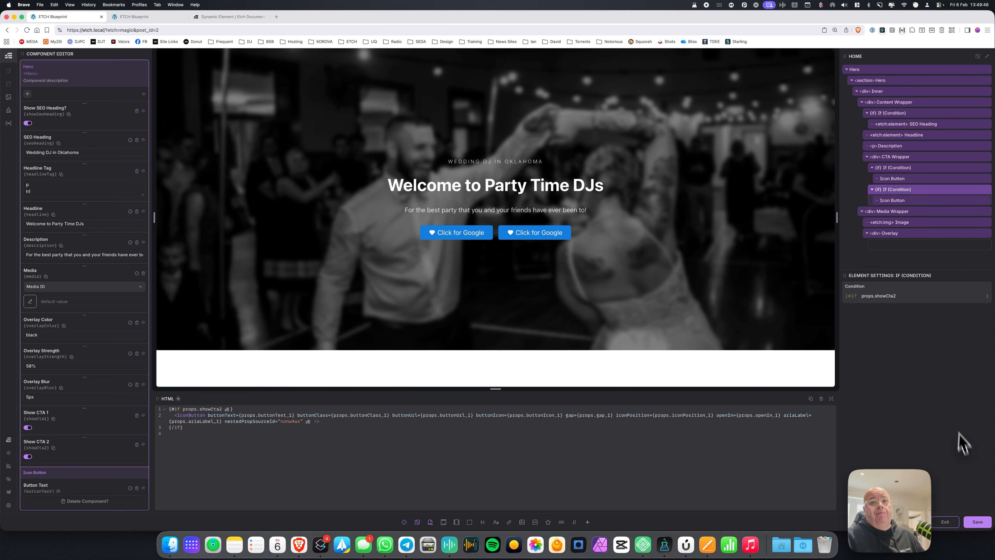
pyautogui.click(975, 522)
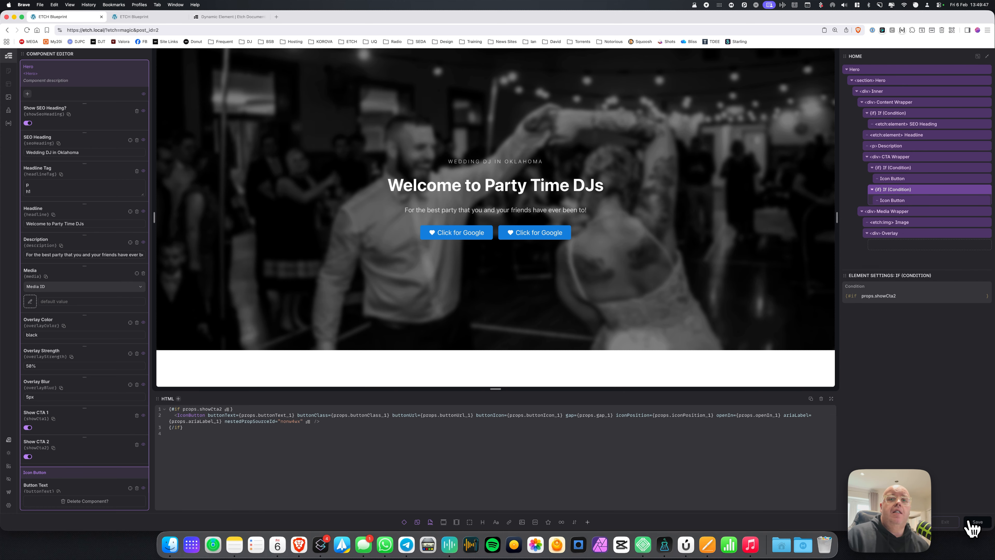
pyautogui.click(952, 524)
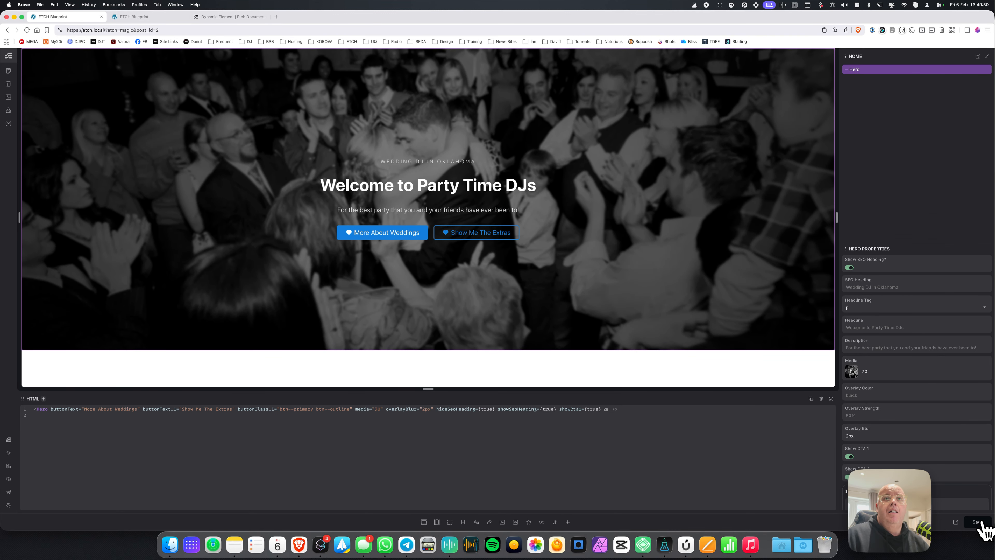
# - Toggle Show CTA 1 and Show CTA 2 off and on, then save with both buttons showing
pyautogui.click(849, 476)
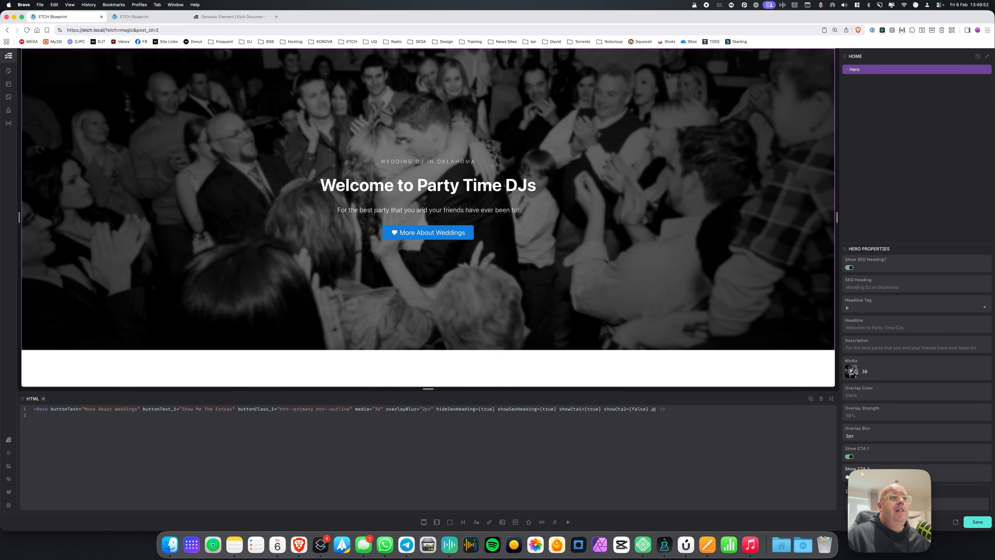
pyautogui.click(849, 456)
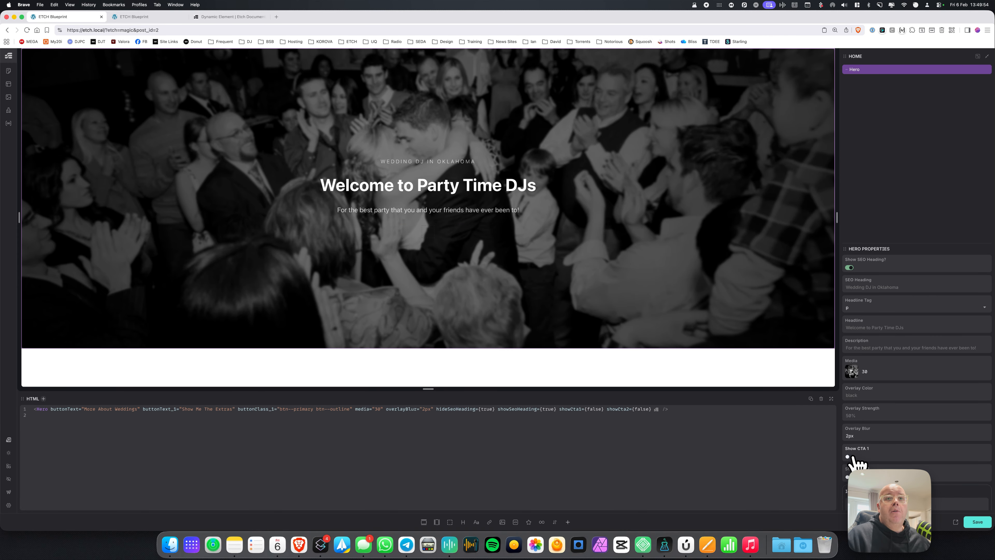
pyautogui.click(847, 476)
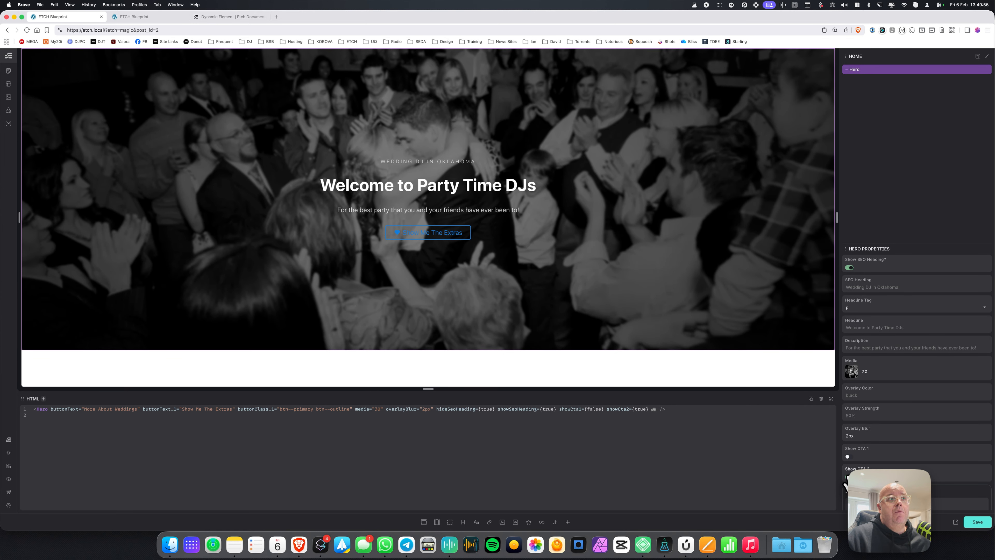
pyautogui.click(848, 457)
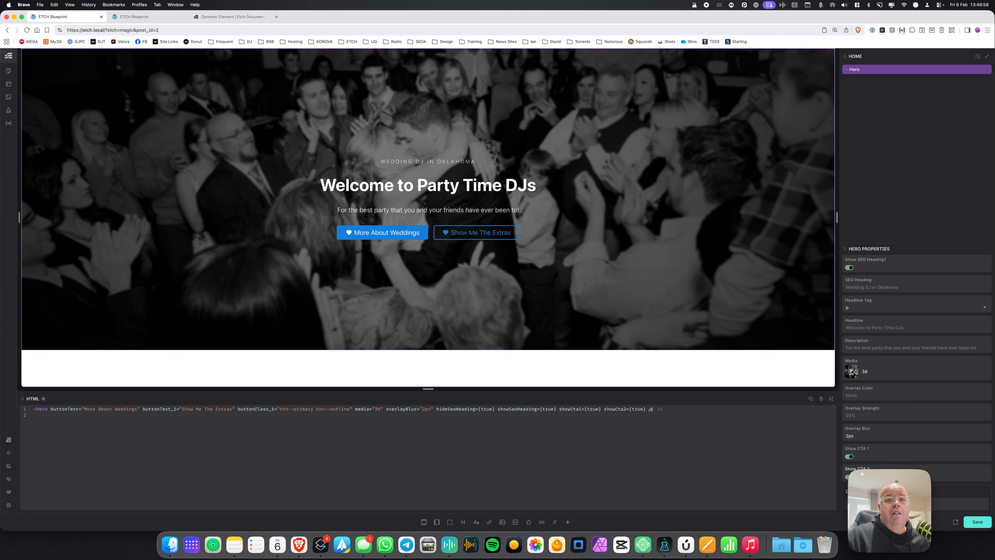
pyautogui.click(847, 476)
pyautogui.click(848, 457)
pyautogui.click(848, 456)
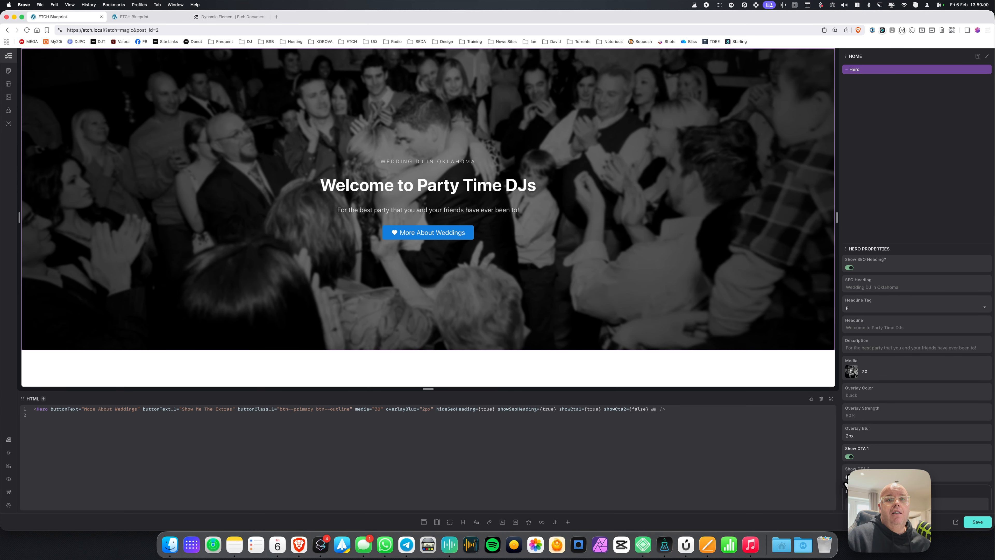
pyautogui.click(847, 477)
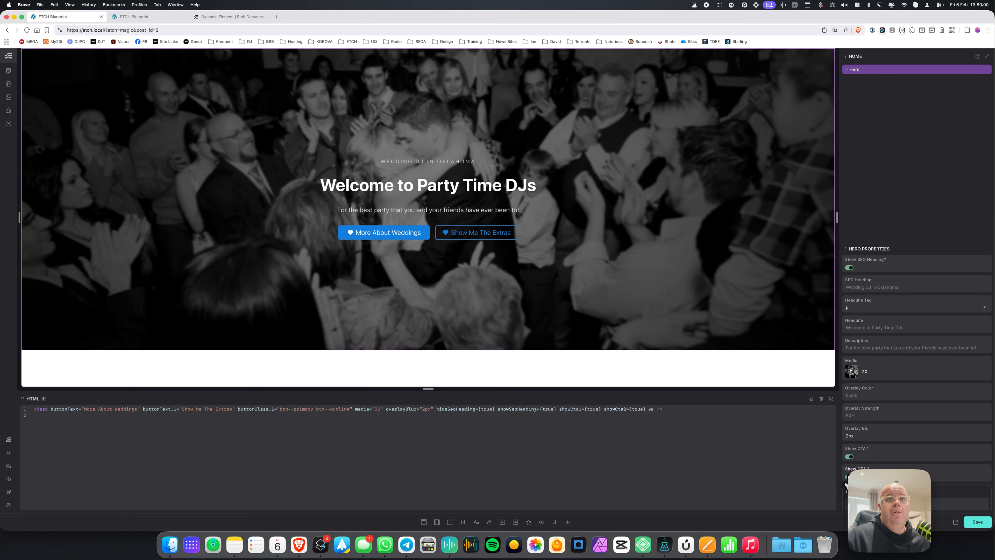
pyautogui.click(978, 522)
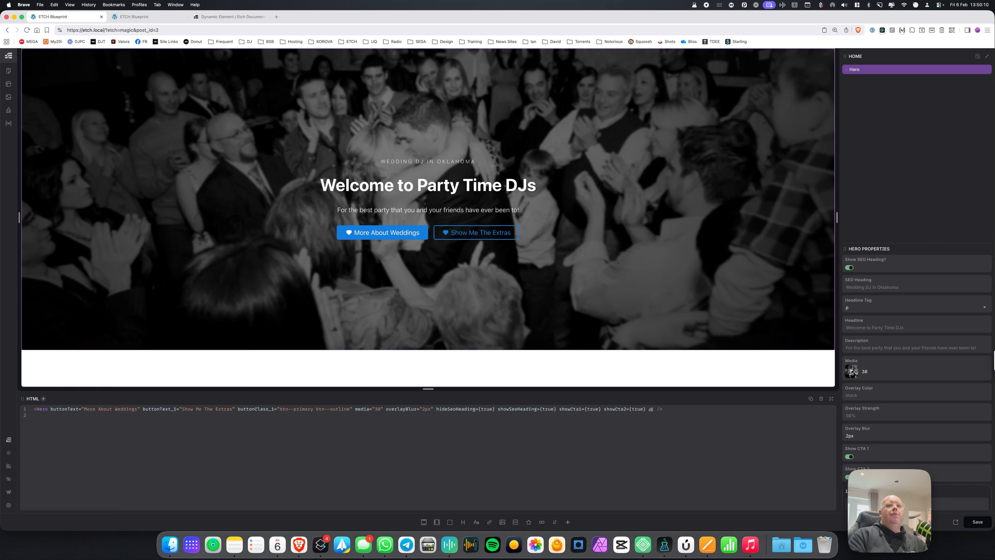
pyautogui.moveTo(836, 218); pyautogui.dragTo(540, 218)
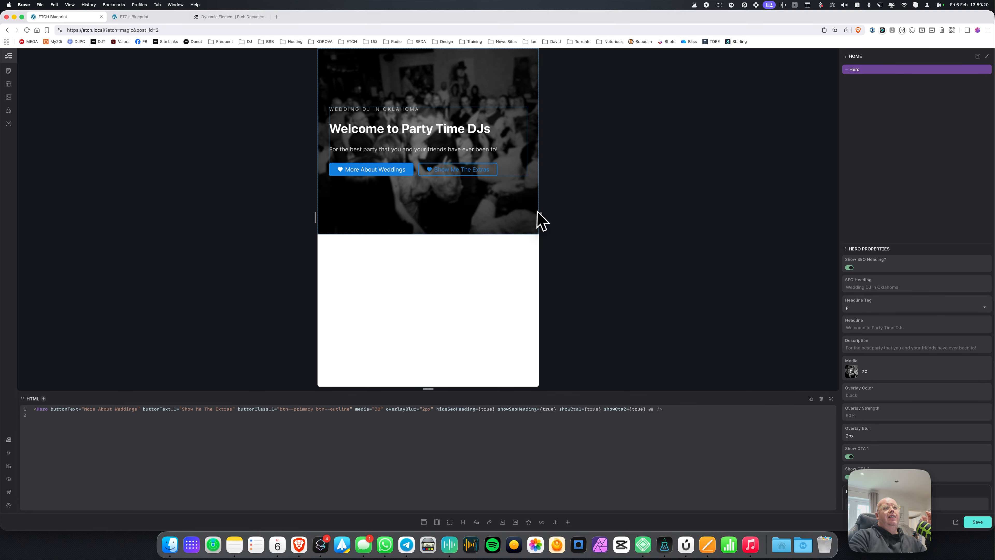
pyautogui.moveTo(540, 218); pyautogui.dragTo(993, 200)
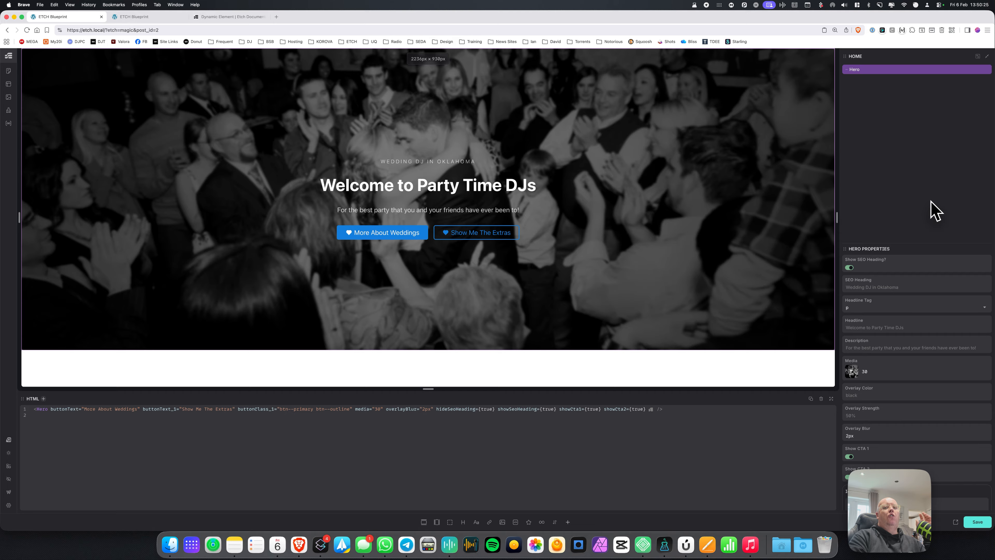
pyautogui.moveTo(921, 244)
pyautogui.mouseDown()
pyautogui.moveTo(922, 193)
pyautogui.moveTo(926, 242)
pyautogui.mouseUp()
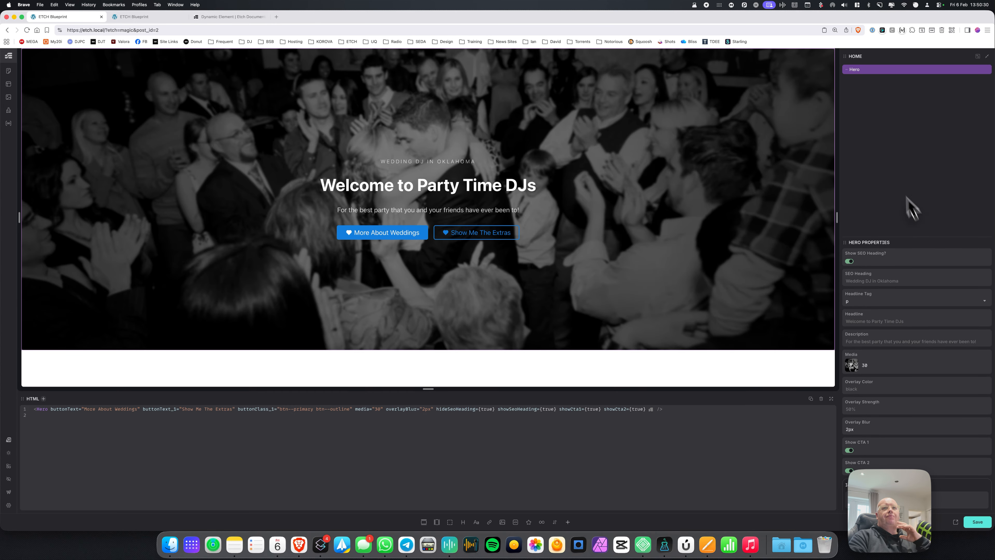
pyautogui.rightClick(872, 72)
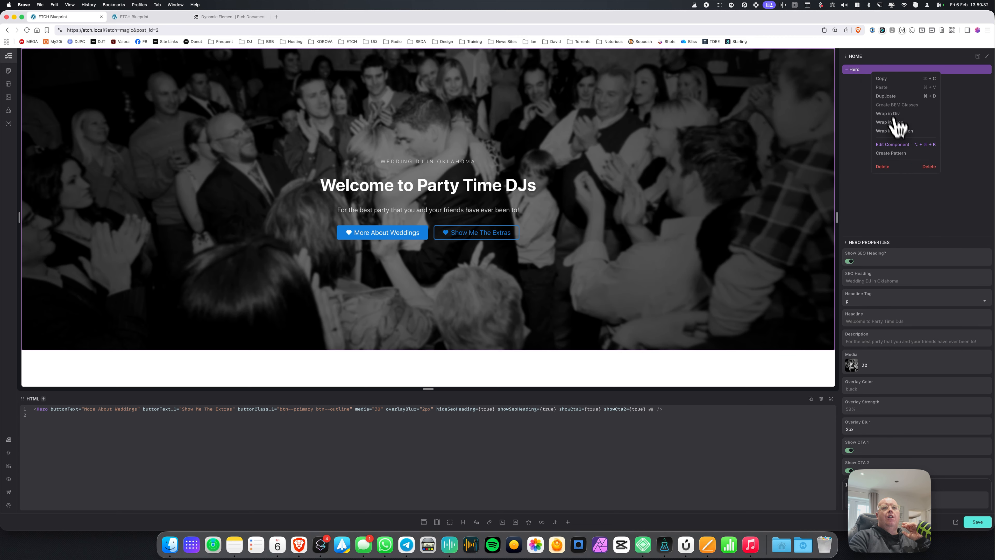
pyautogui.click(893, 144)
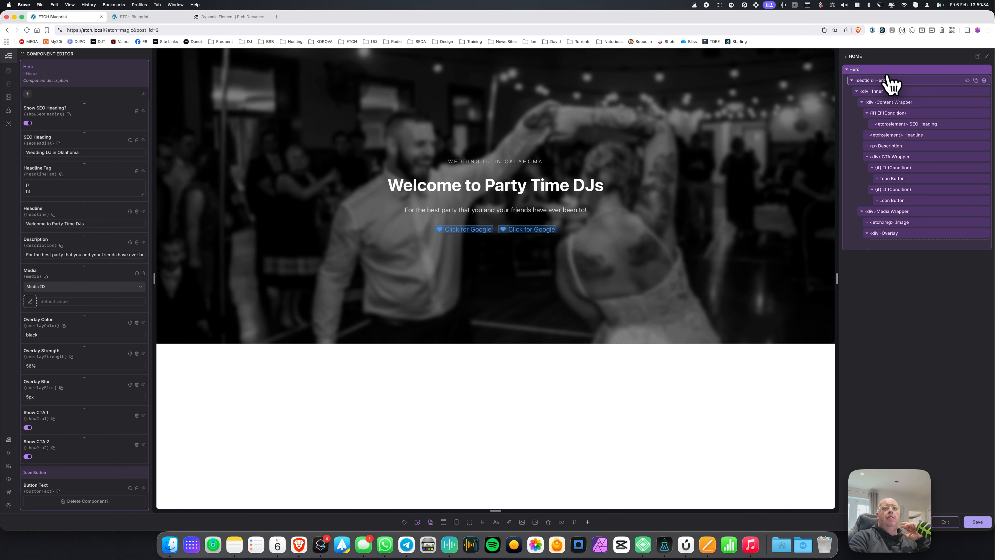
pyautogui.click(893, 103)
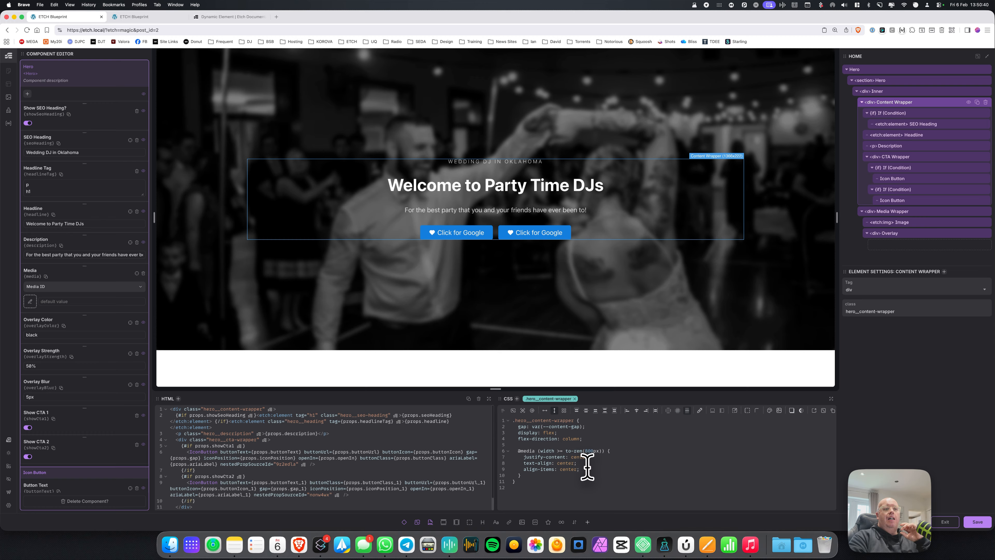
pyautogui.click(506, 462)
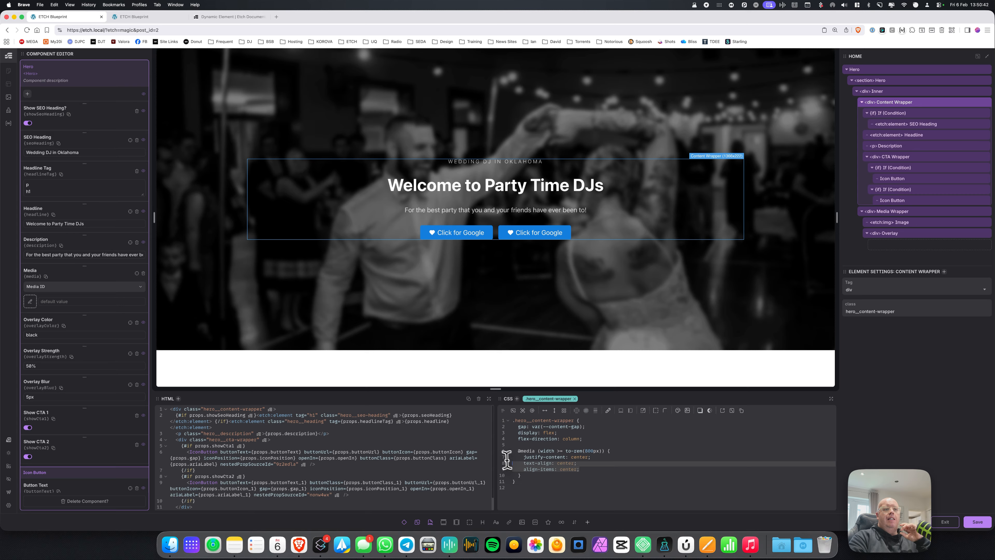
pyautogui.moveTo(507, 462); pyautogui.dragTo(499, 458)
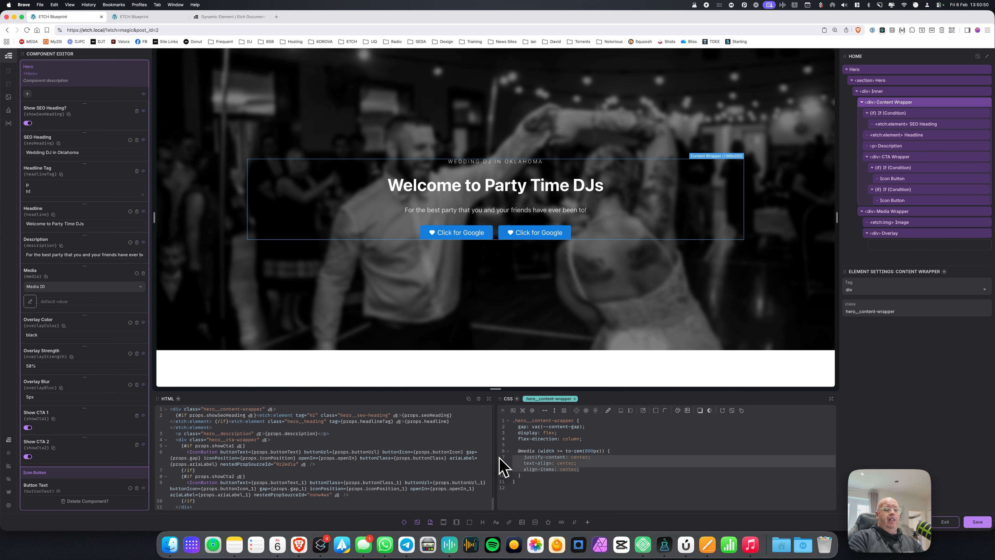
pyautogui.press('BackSpace')
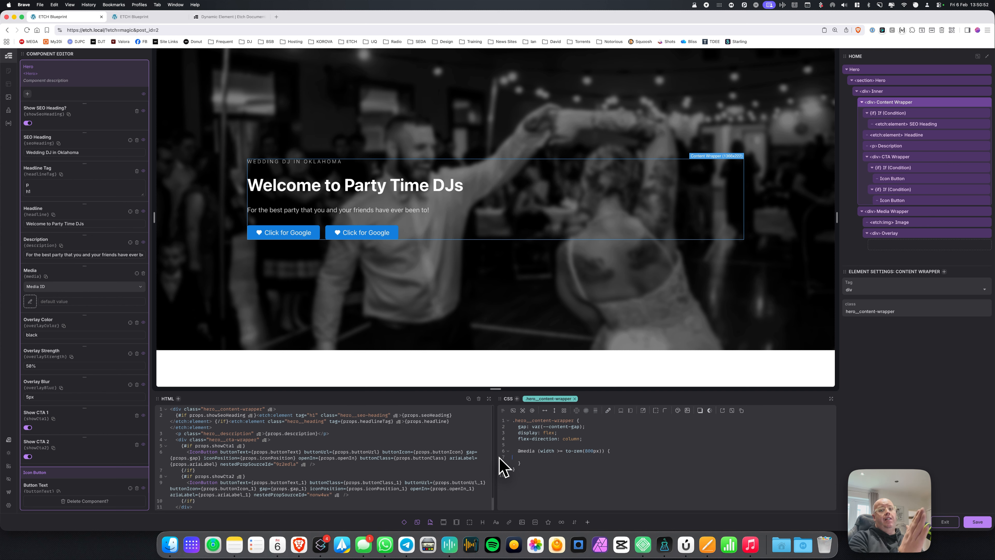
pyautogui.press('super+z')
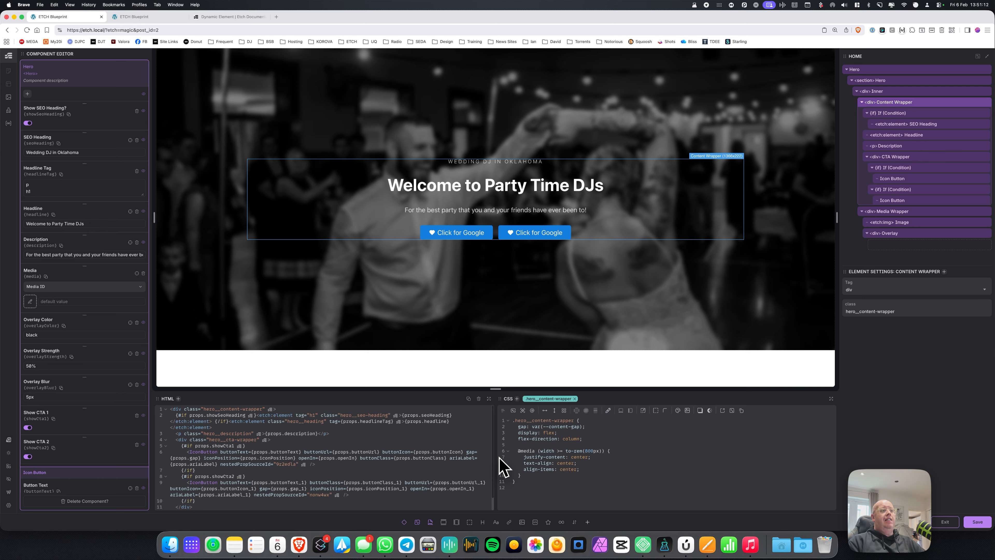
# - Add a new Select property to the Hero component and name it Content Position
pyautogui.click(28, 94)
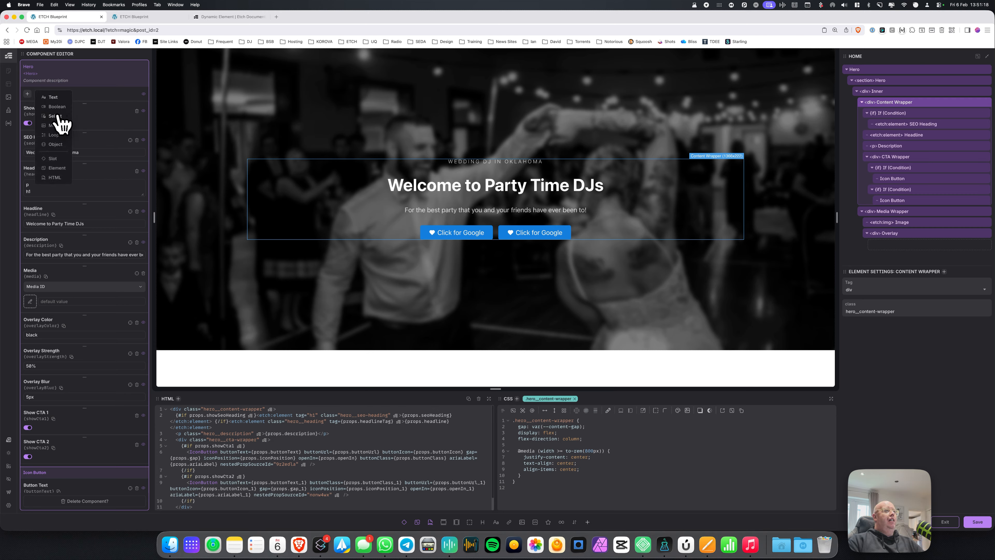
pyautogui.click(56, 116)
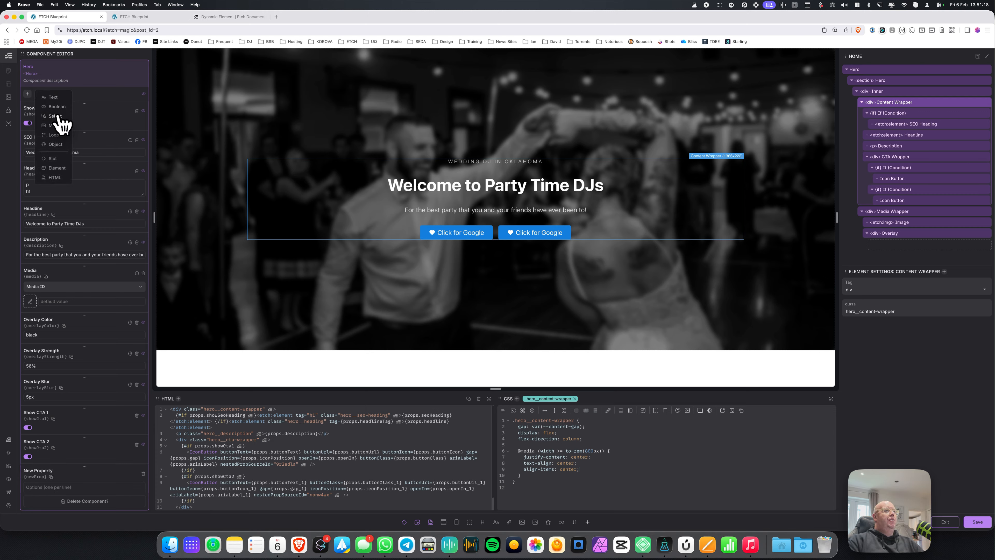
pyautogui.doubleClick(43, 470)
pyautogui.press('super+a')
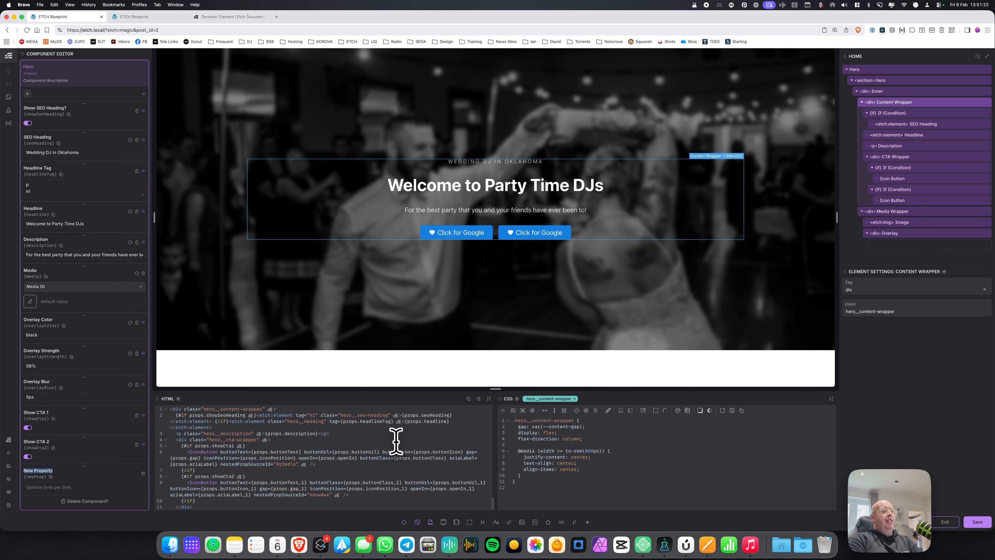
pyautogui.write('Content Position')
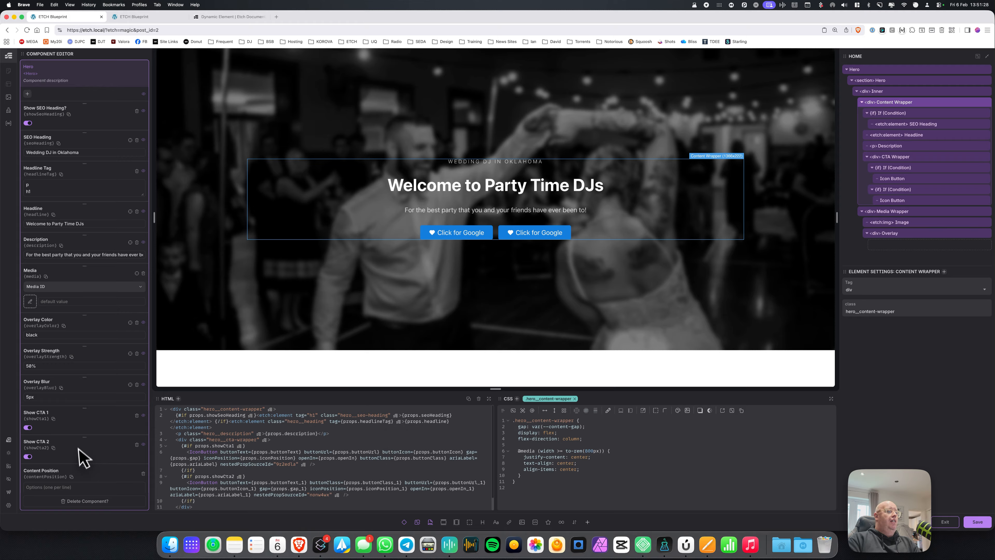
# - Move Content Position to the top of the property list and give it a 'Center : center' option
pyautogui.moveTo(84, 468); pyautogui.dragTo(111, 102)
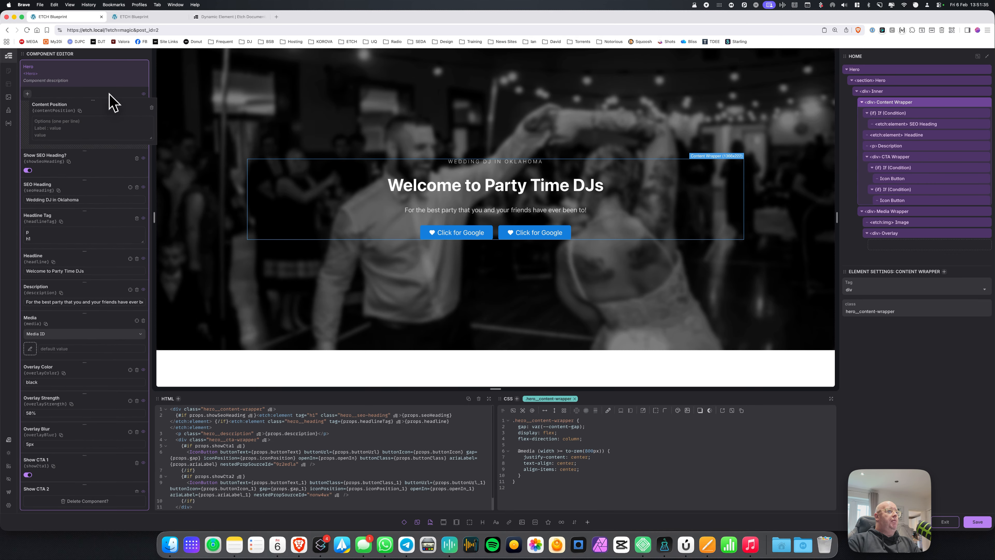
pyautogui.click(49, 125)
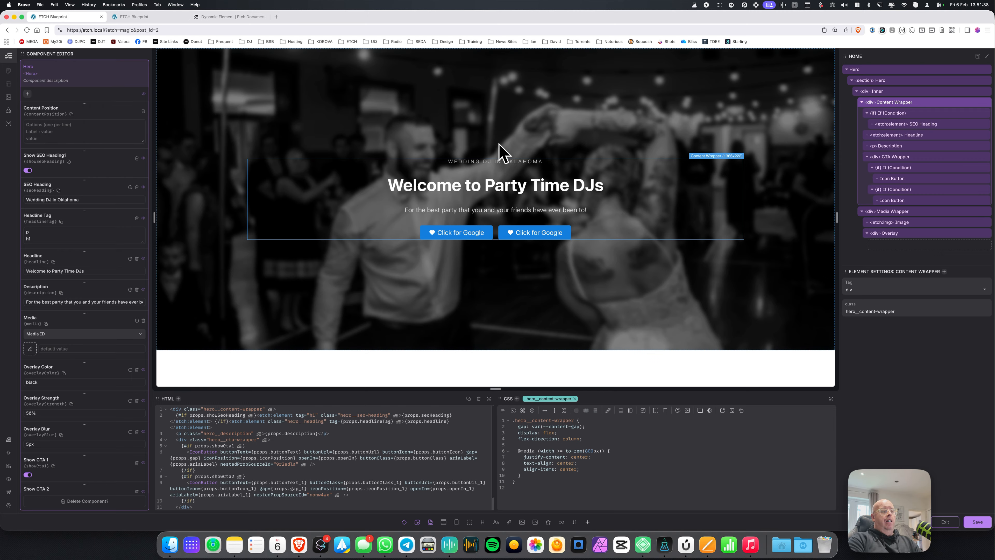
pyautogui.write('center')
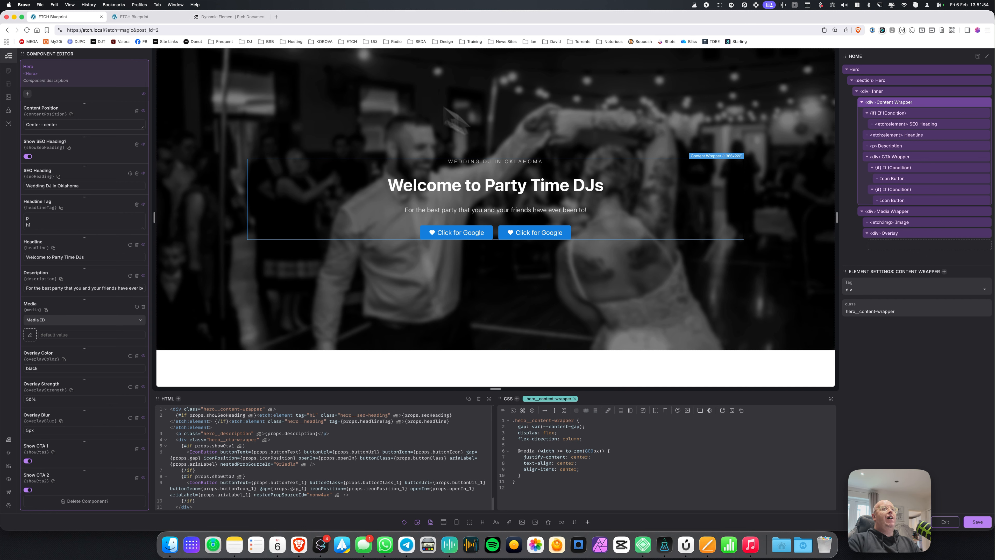
pyautogui.click(235, 17)
# - Search Google for 'modify prop select value lowercase'
pyautogui.click(218, 29)
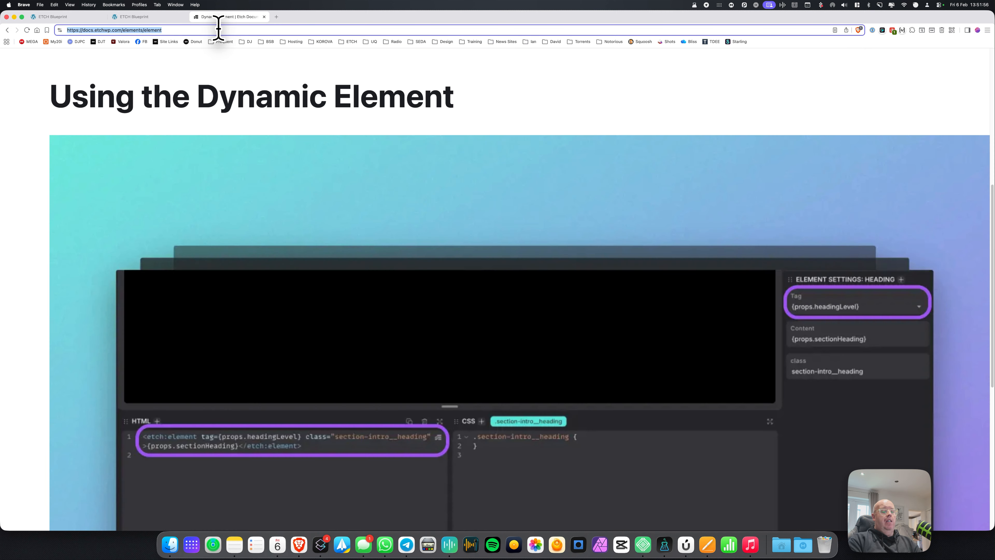
pyautogui.write('modify')
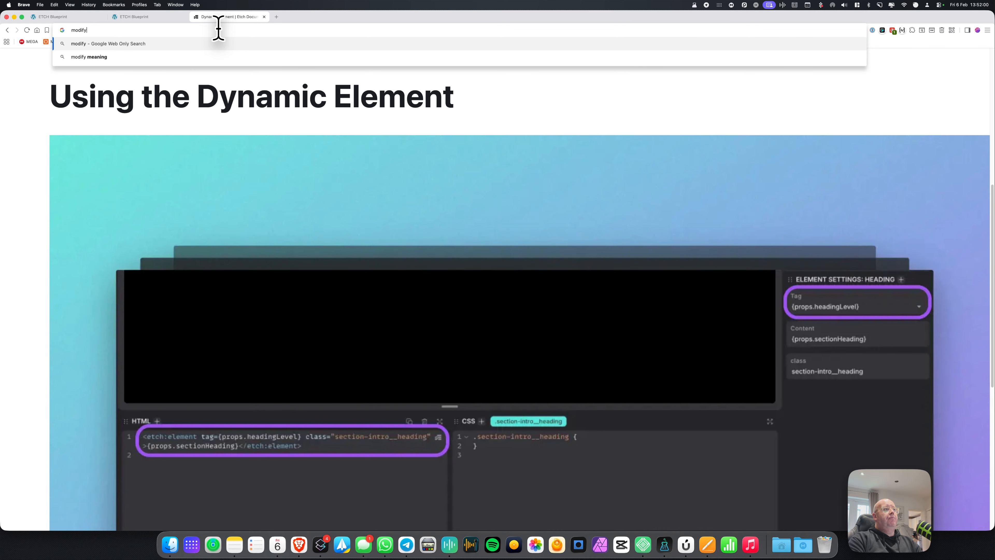
pyautogui.write(' prop ')
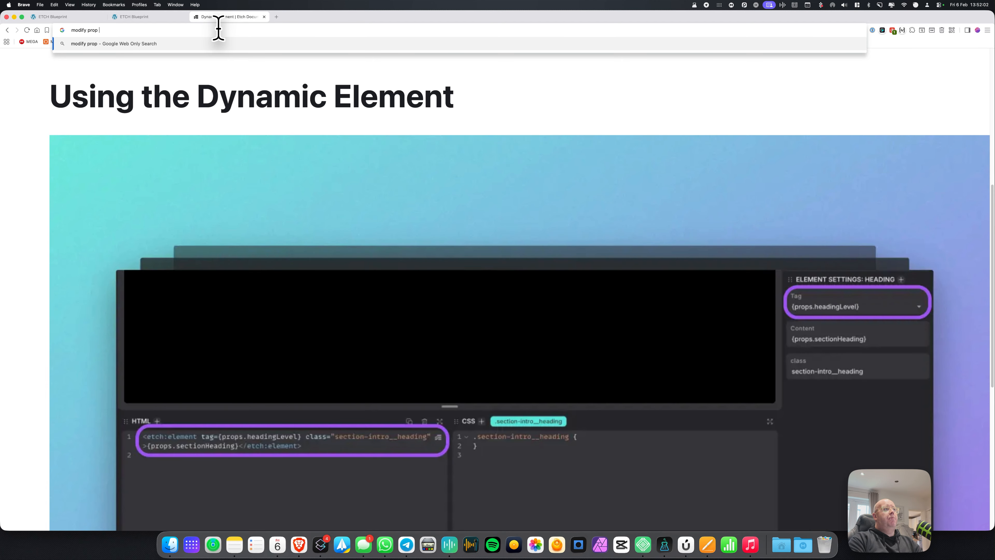
pyautogui.write('select value lowercase')
pyautogui.press('Return')
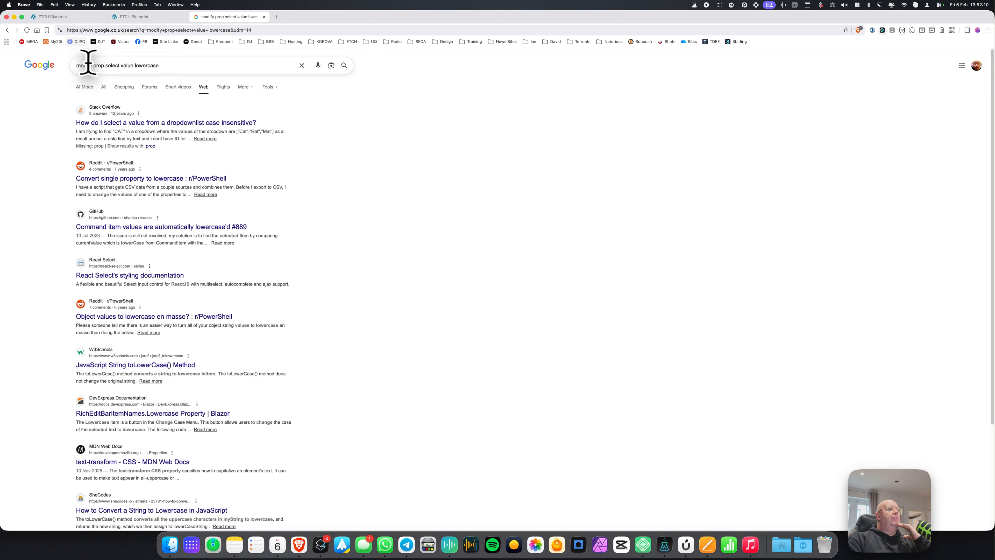
# - Refine the search with 'etchwp', then close the results and return to the Hero component editor
pyautogui.click(76, 63)
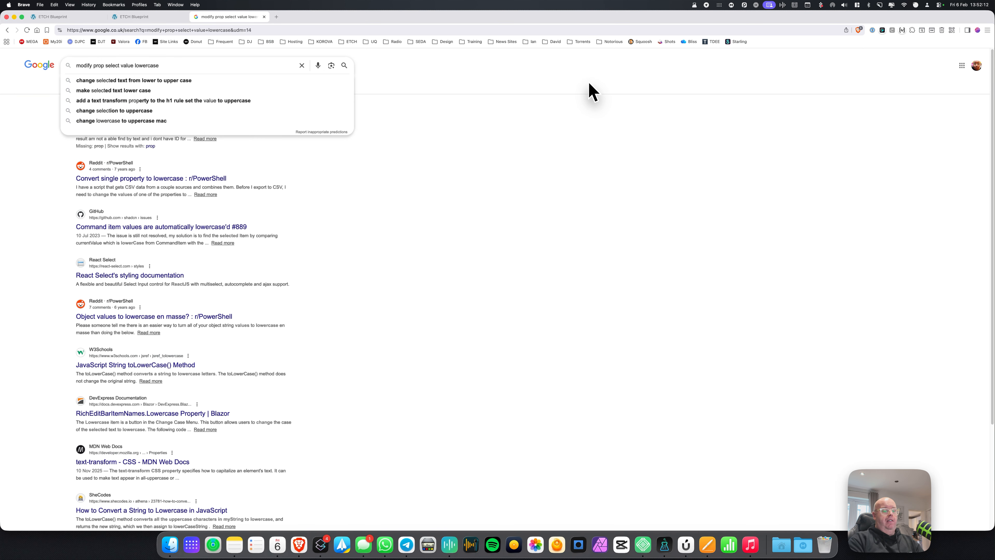
pyautogui.write('etchwp')
pyautogui.press('Return')
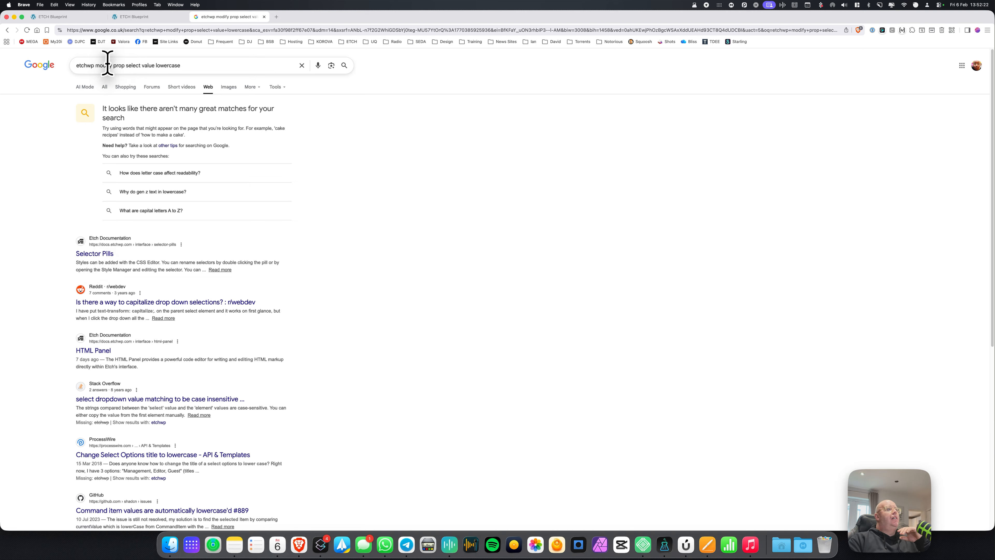
pyautogui.click(264, 17)
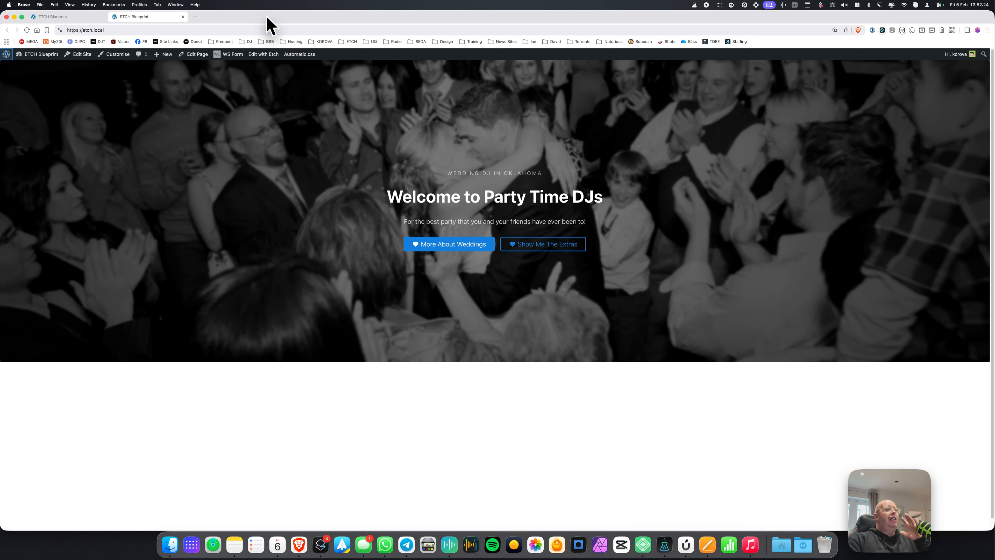
pyautogui.click(53, 18)
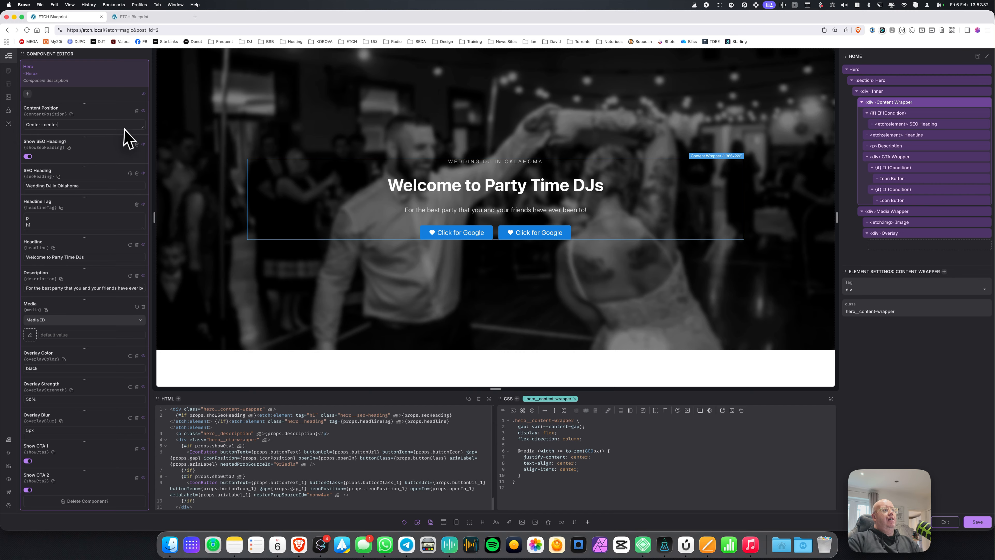
# - Add a 'Left : left' line below 'Center : center' in the Content Position options and save
pyautogui.press('Return')
pyautogui.write('Left : left')
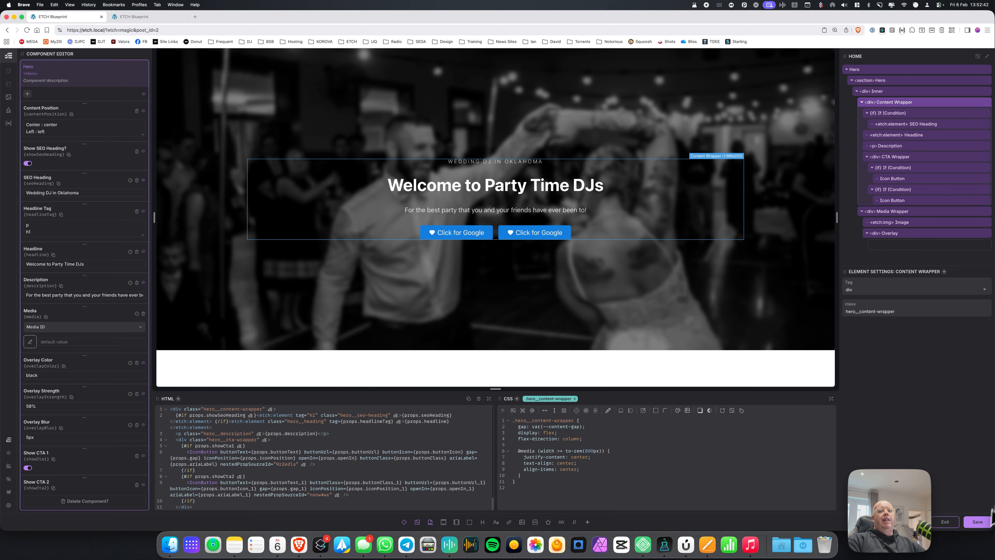
pyautogui.click(980, 521)
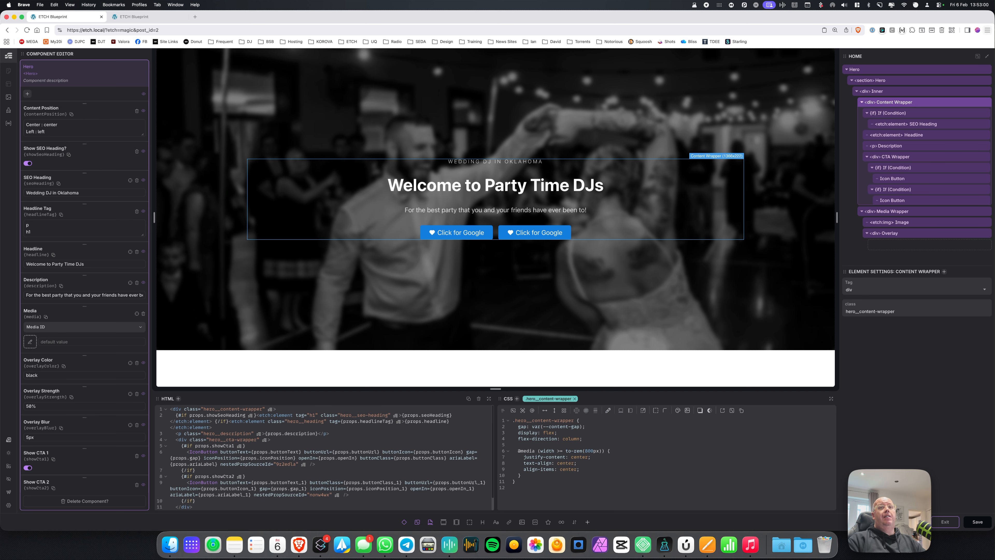
# - Add an empty data-content-position attribute to the Content Wrapper
pyautogui.click(897, 102)
pyautogui.press('a')
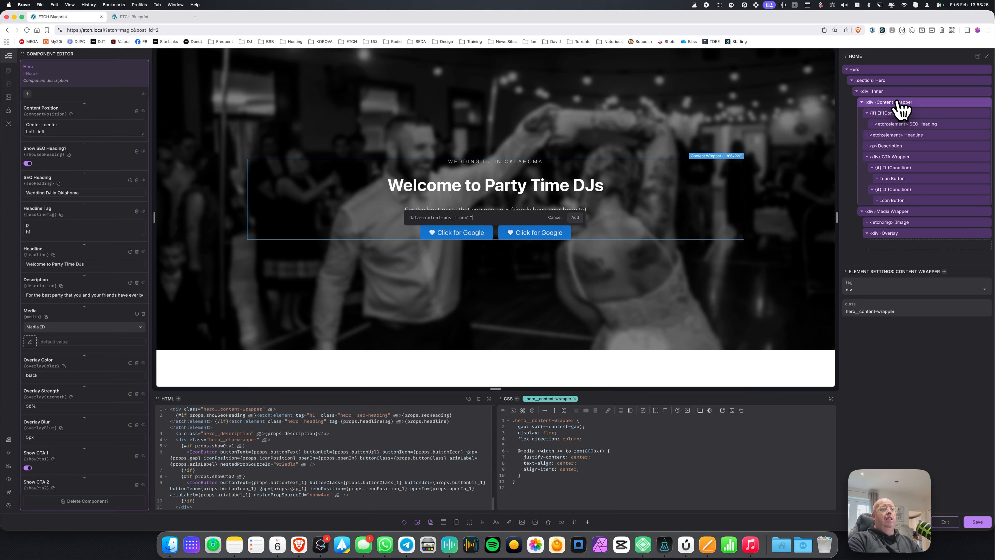
pyautogui.press('Return')
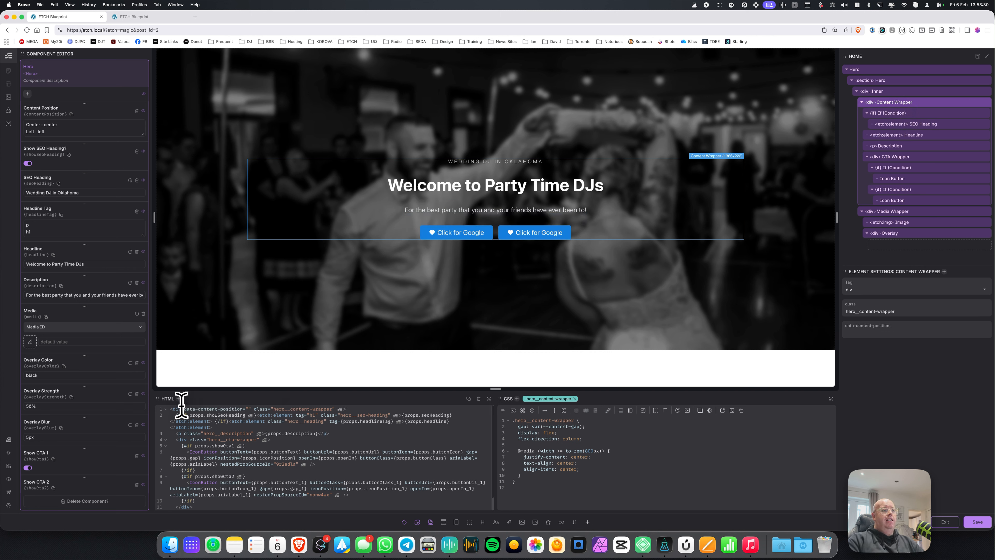
# - Bind the attribute's value to {props.contentPosition} and save the component
pyautogui.moveTo(183, 406); pyautogui.dragTo(200, 403)
pyautogui.click(72, 115)
pyautogui.click(247, 408)
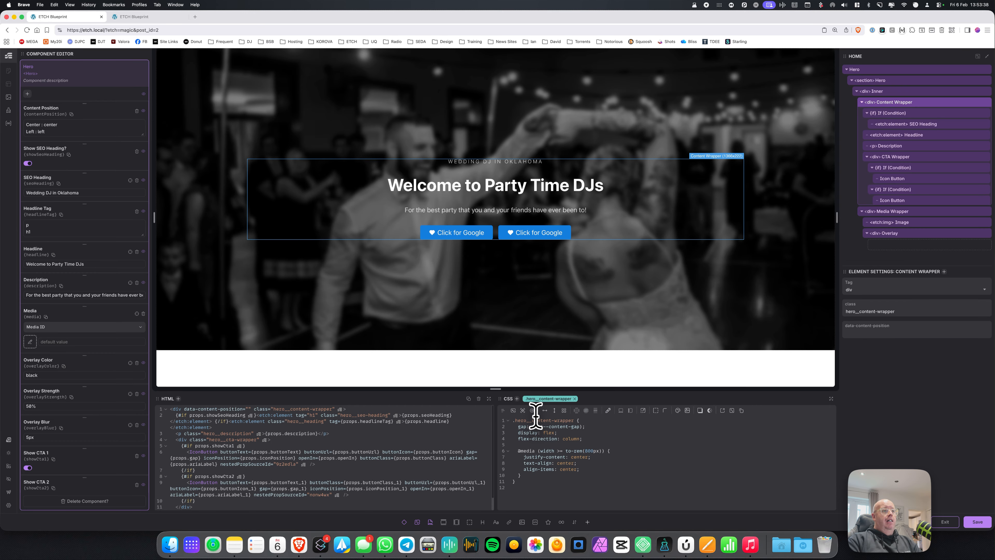
pyautogui.press('super+v')
pyautogui.write('}')
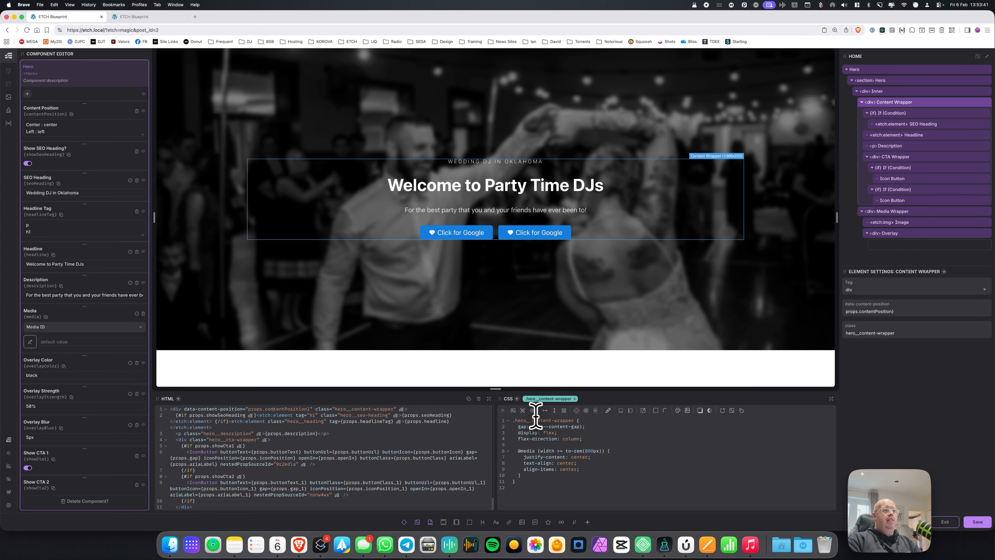
pyautogui.press('Left')
pyautogui.press('Left')
pyautogui.write('{')
pyautogui.click(976, 522)
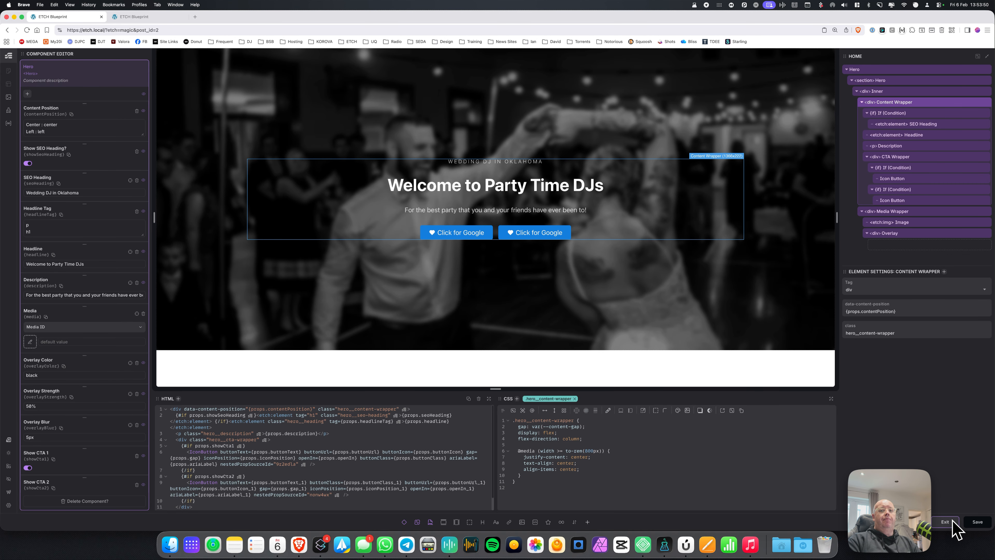
# - Back on the page, switch the Hero's Content Position to Left, then back to Center, and save
pyautogui.click(954, 527)
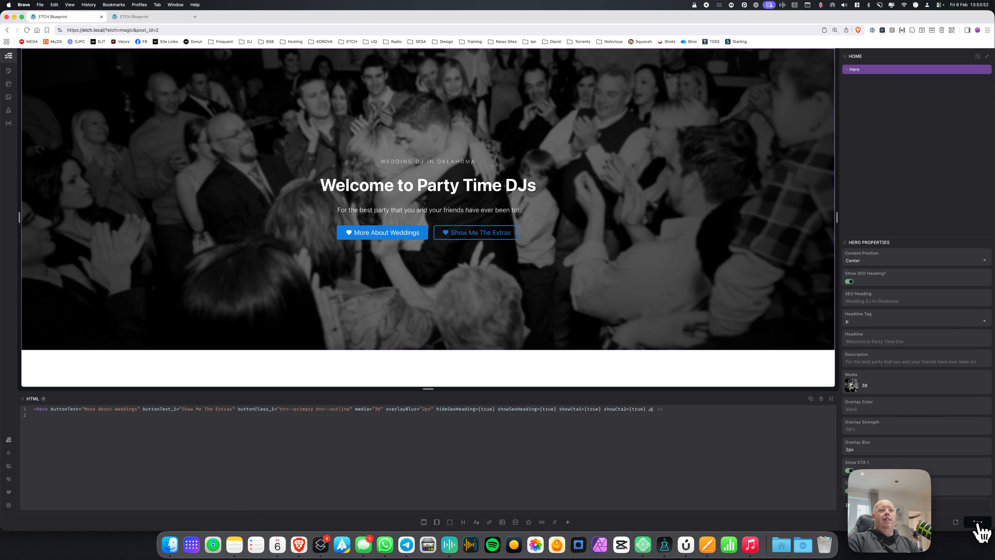
pyautogui.click(875, 261)
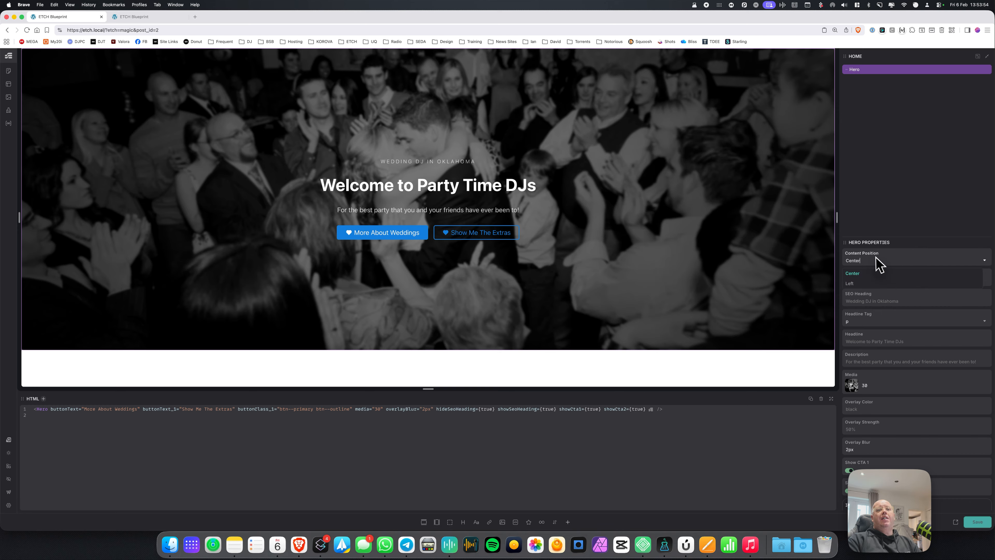
pyautogui.click(862, 283)
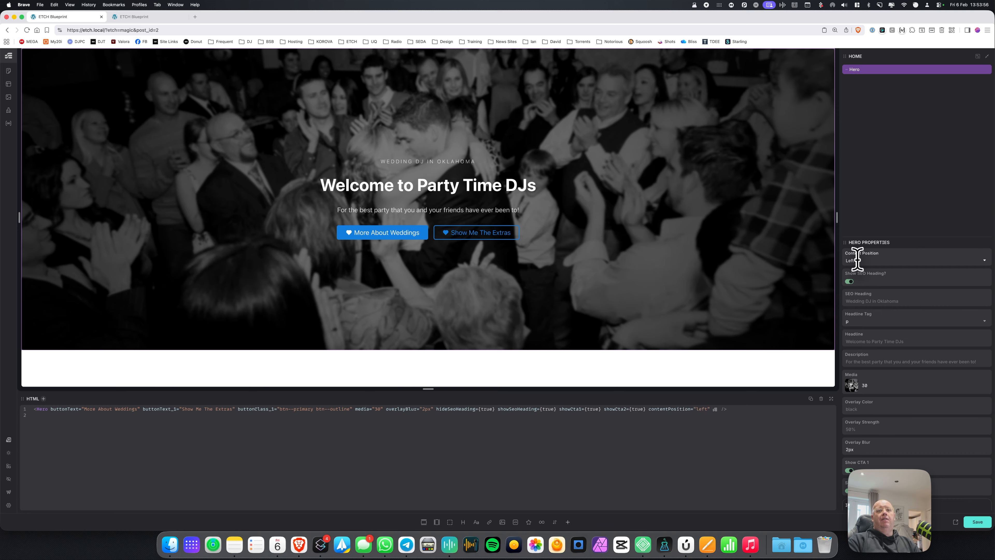
pyautogui.click(980, 260)
pyautogui.click(864, 274)
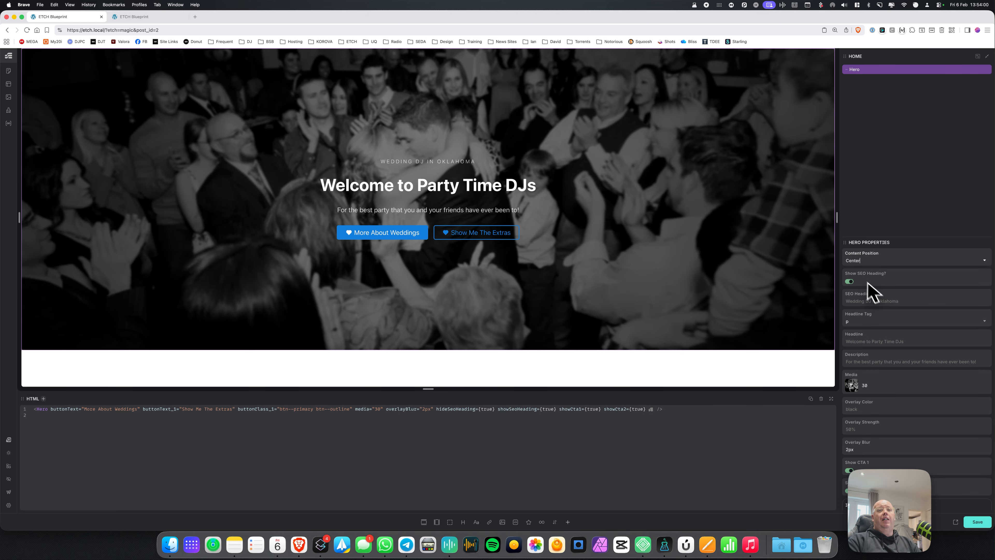
pyautogui.click(977, 521)
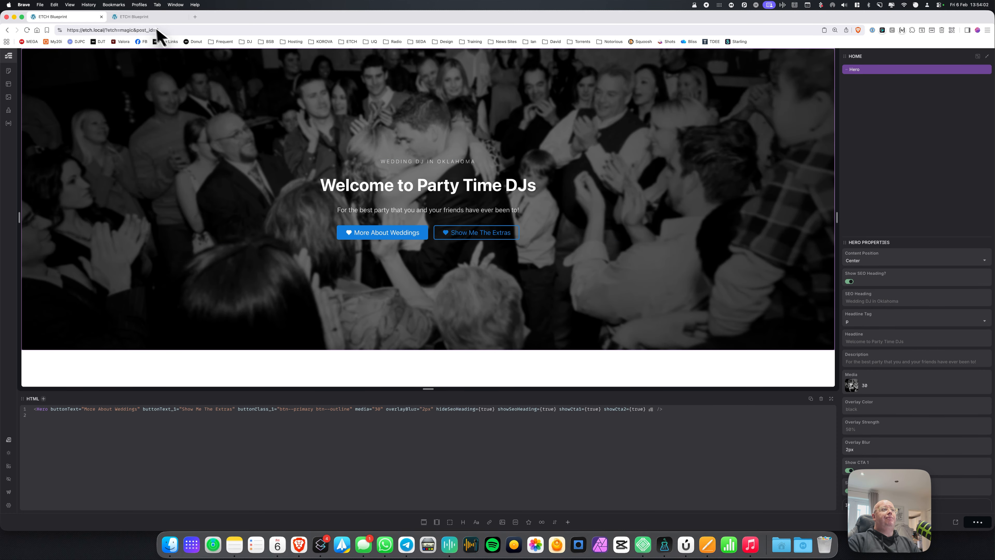
# - Inspect the hero's content wrapper div on the live site in Brave DevTools
pyautogui.click(139, 18)
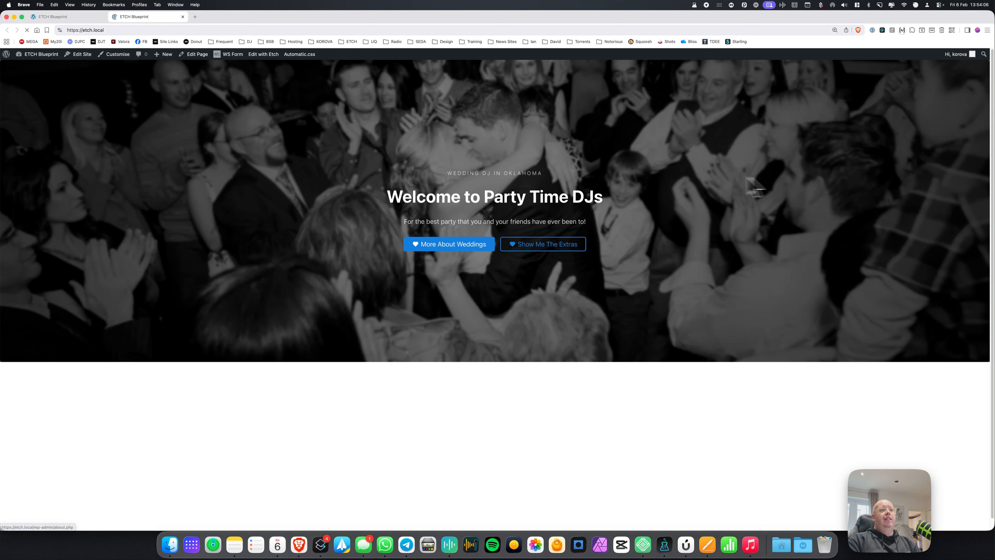
pyautogui.rightClick(494, 172)
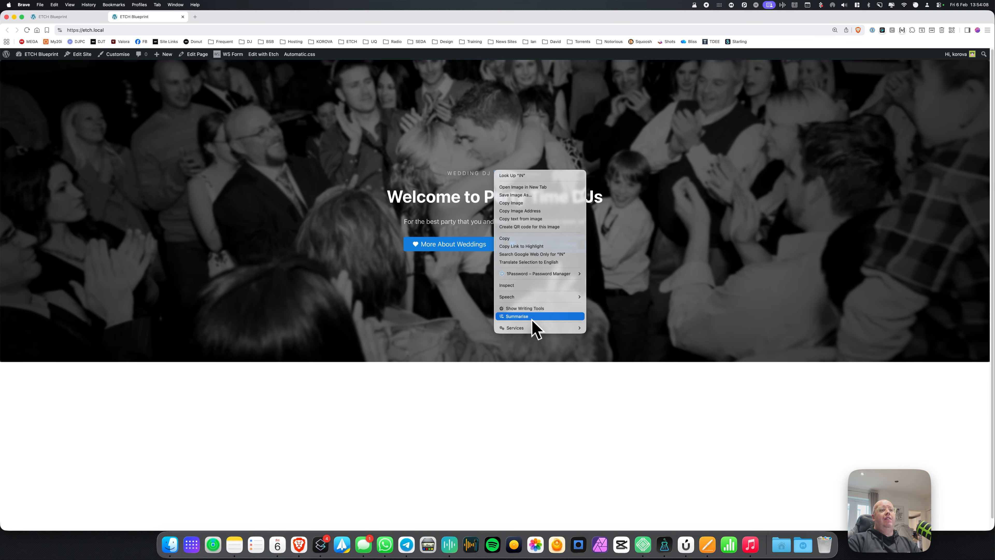
pyautogui.press('super+alt+i')
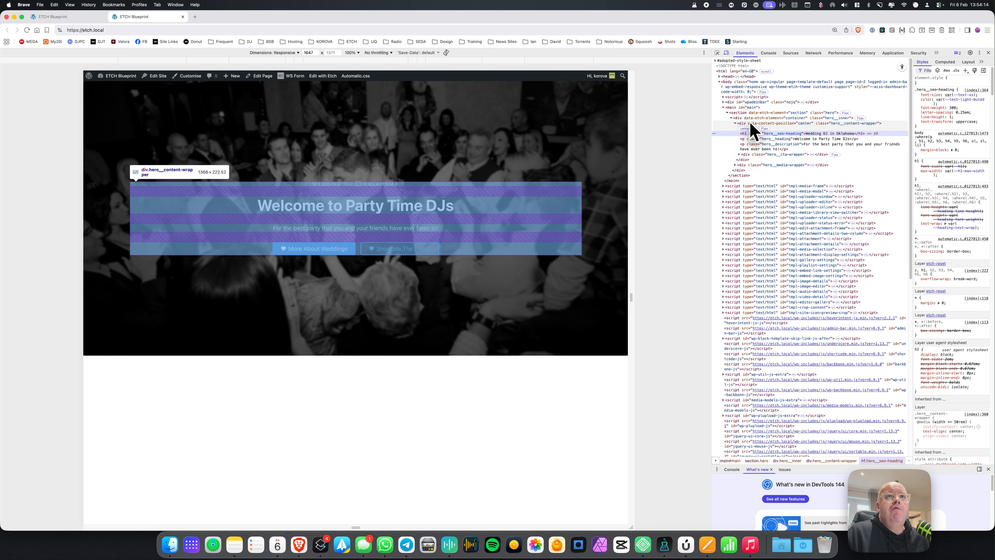
pyautogui.click(750, 124)
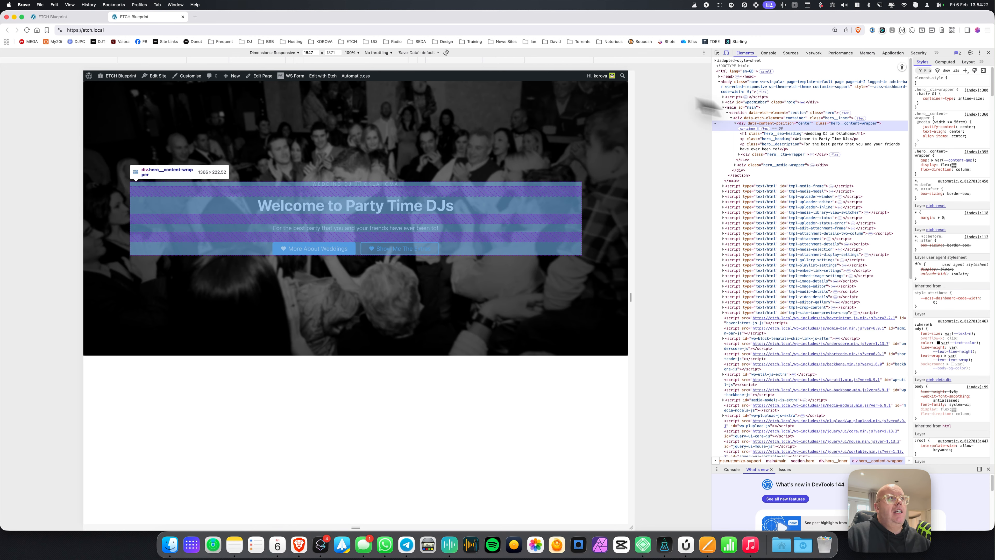
# - Set Content Position to Left in Etch, save, and reload the live site to see data-content-position="left"
pyautogui.click(63, 17)
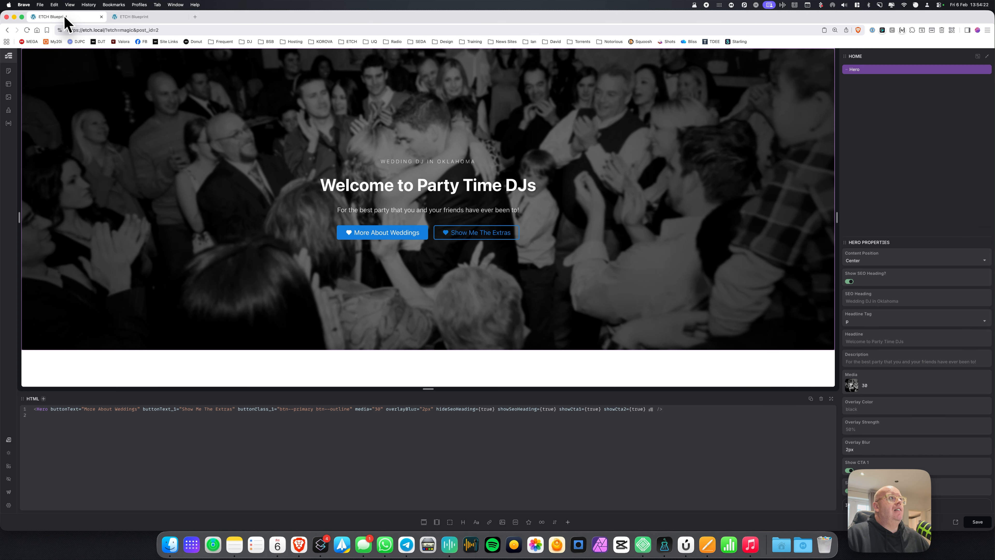
pyautogui.click(886, 260)
pyautogui.click(860, 286)
pyautogui.click(977, 521)
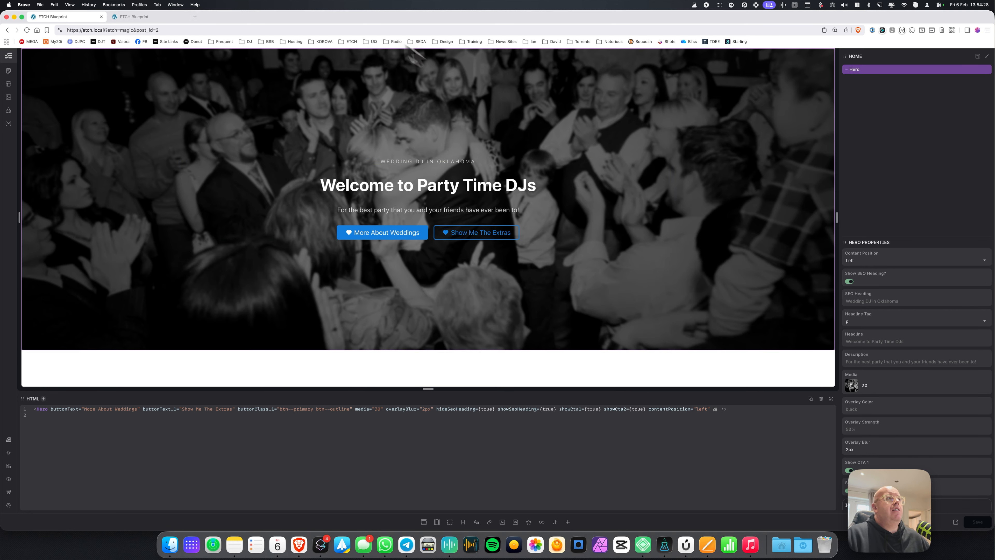
pyautogui.click(129, 17)
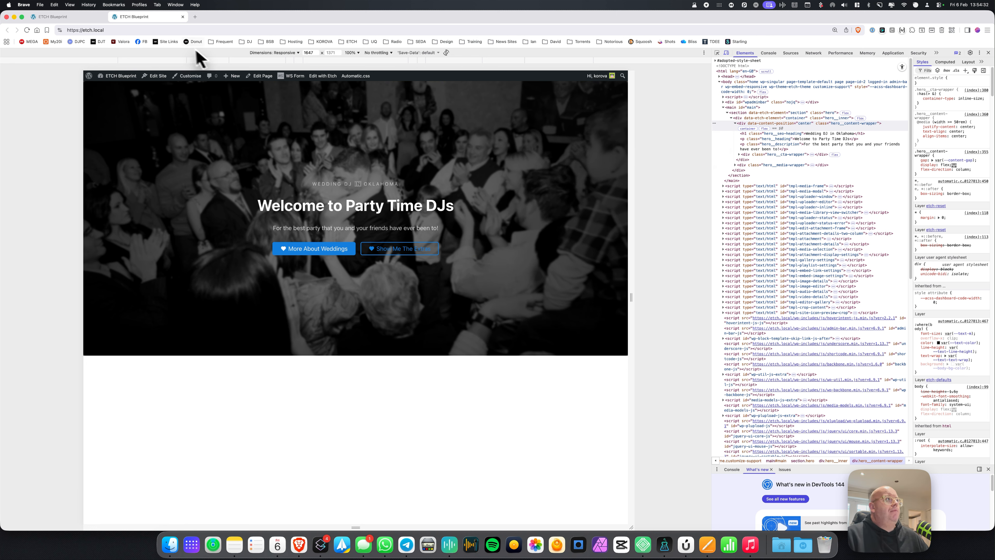
pyautogui.press('super+r')
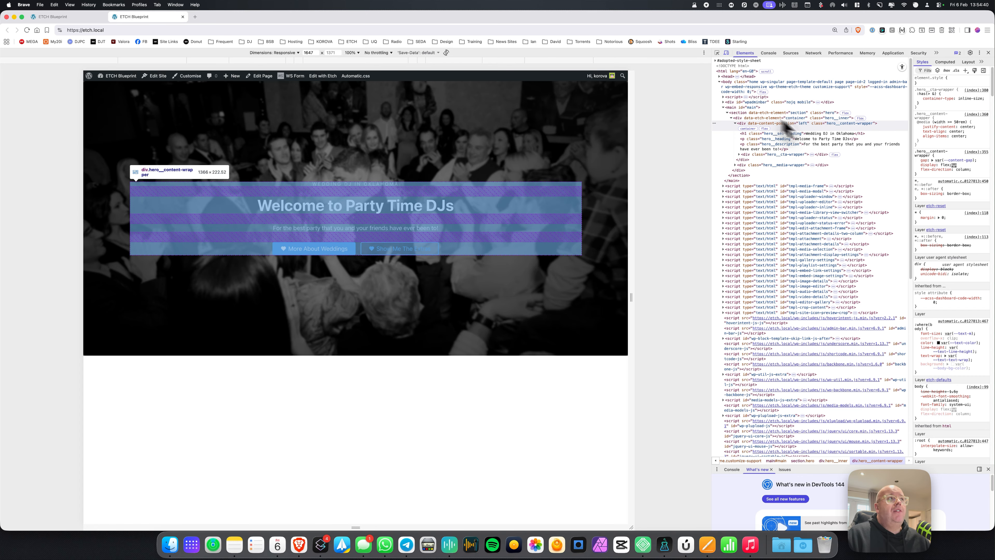
# - Open the Hero component in the Component Editor again
pyautogui.click(72, 18)
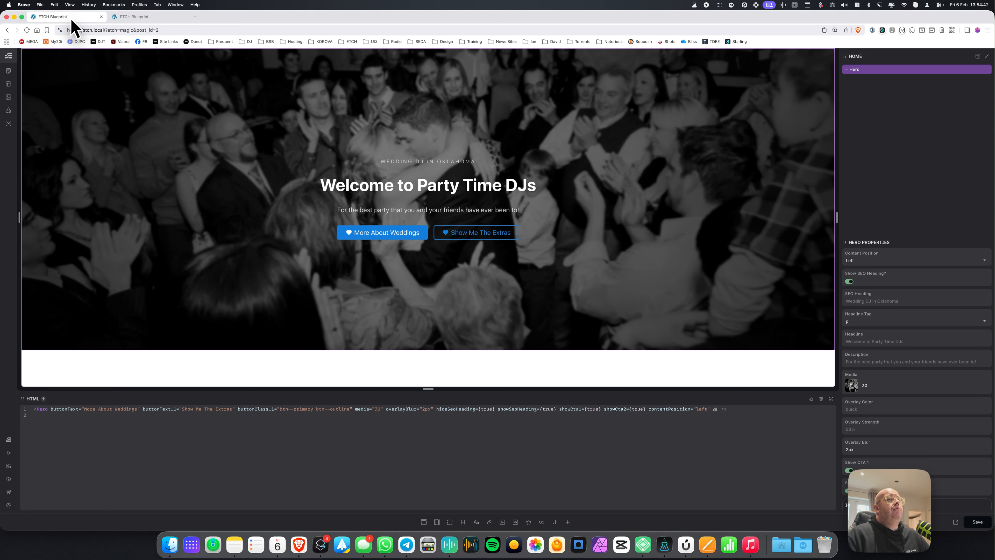
pyautogui.rightClick(915, 71)
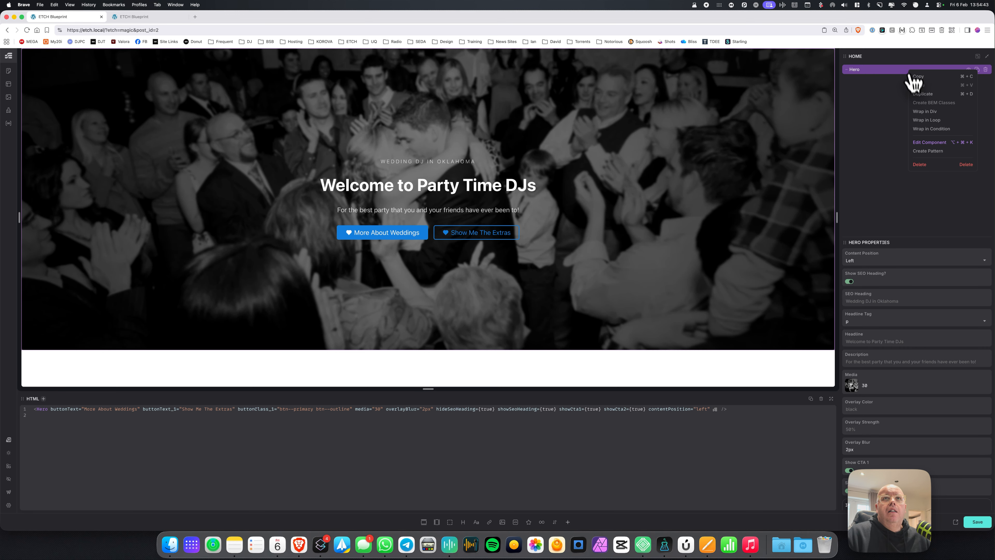
pyautogui.click(928, 143)
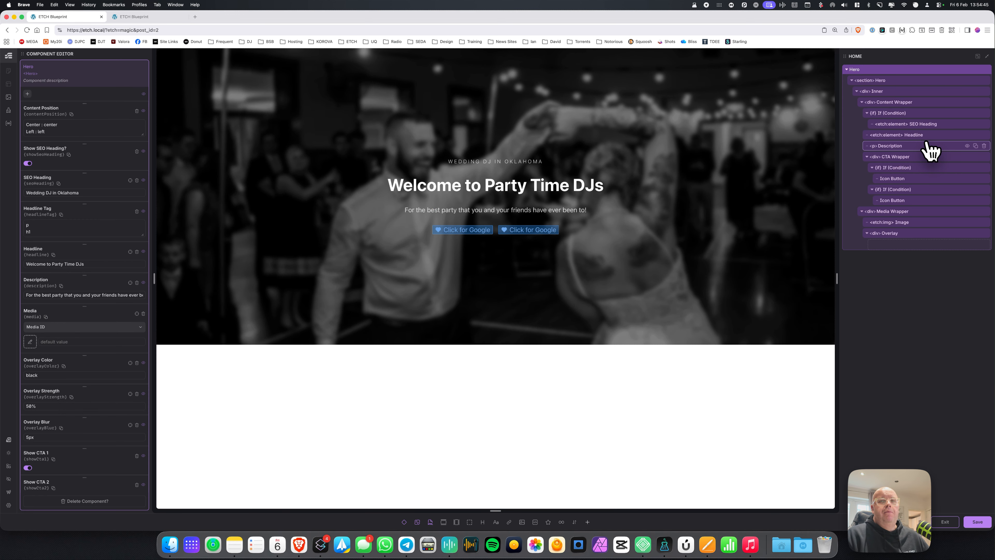
pyautogui.click(910, 104)
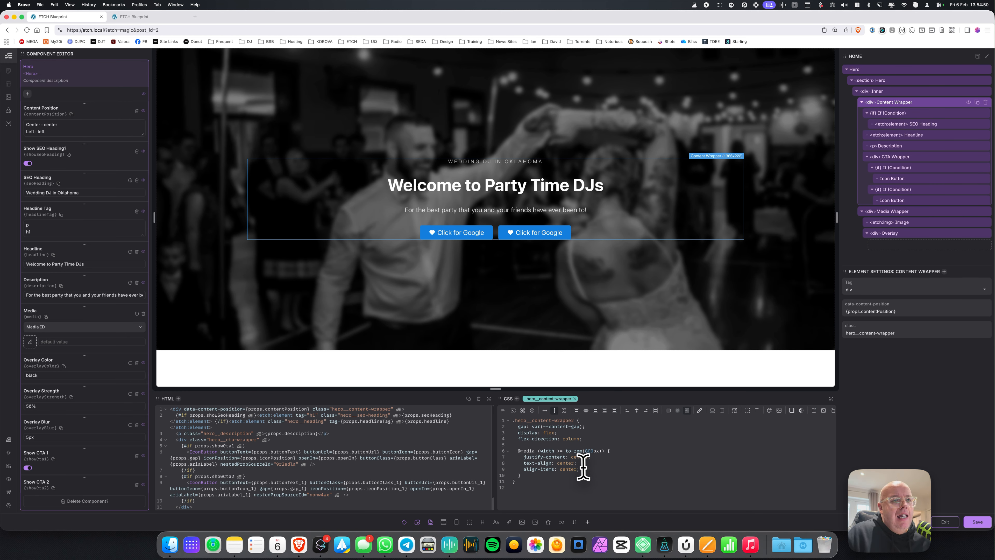
pyautogui.moveTo(580, 469); pyautogui.dragTo(483, 456)
pyautogui.press('super+c')
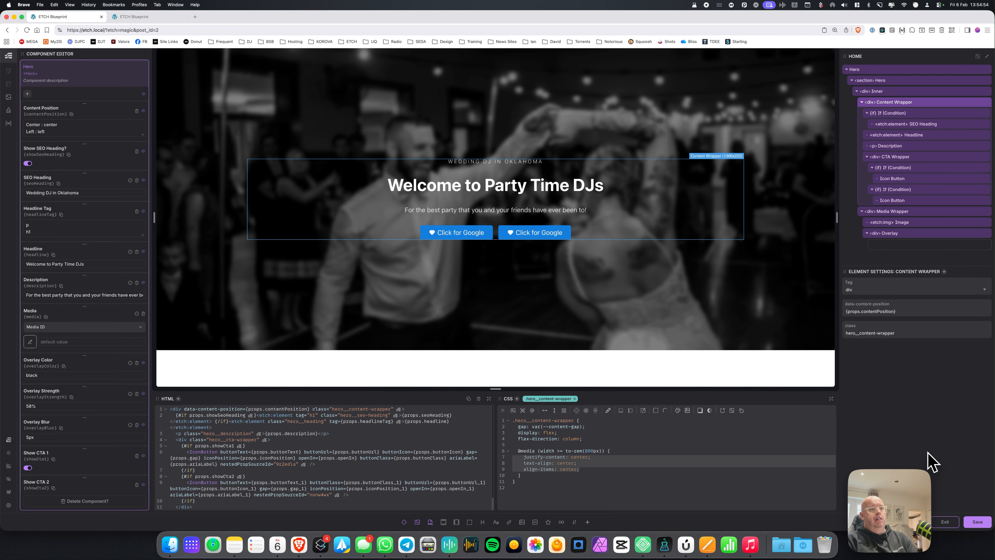
pyautogui.press('BackSpace')
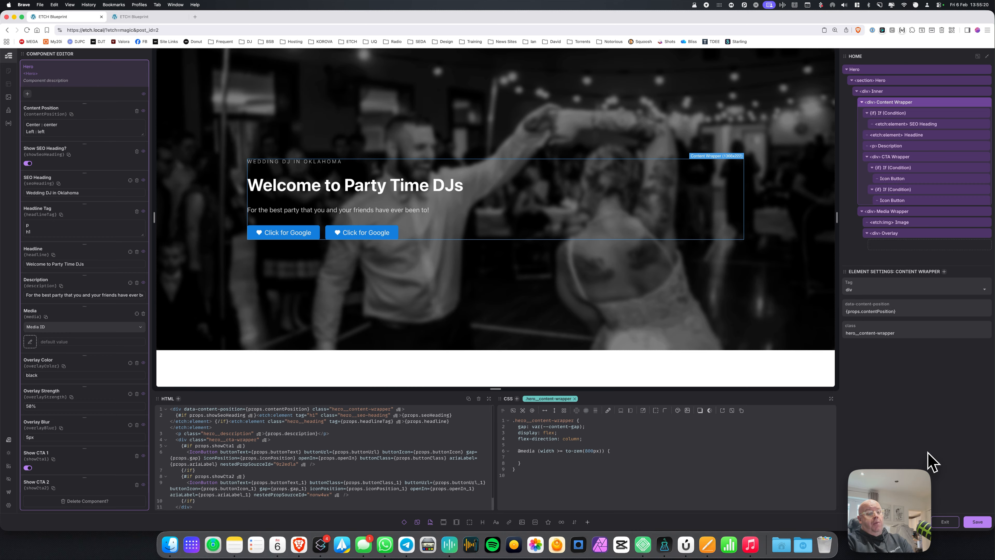
pyautogui.press('super+v')
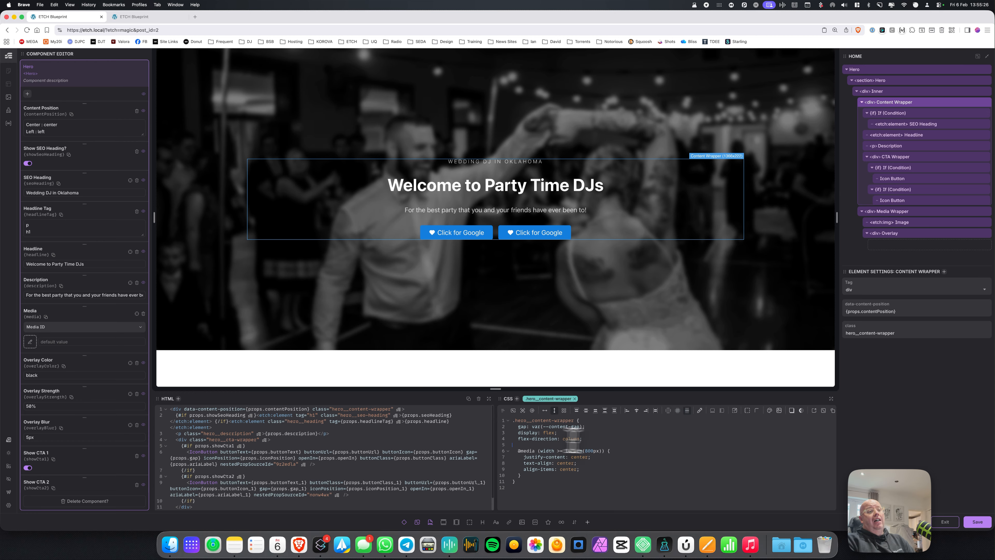
# - Add an empty &[data-content-position="center"] { } rule just above the media query
pyautogui.press('Return')
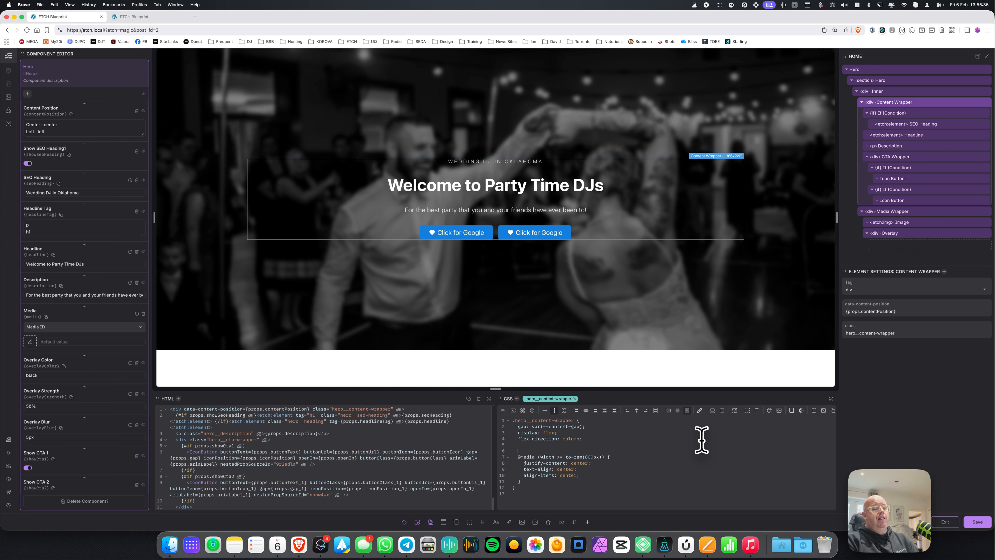
pyautogui.write('&[')
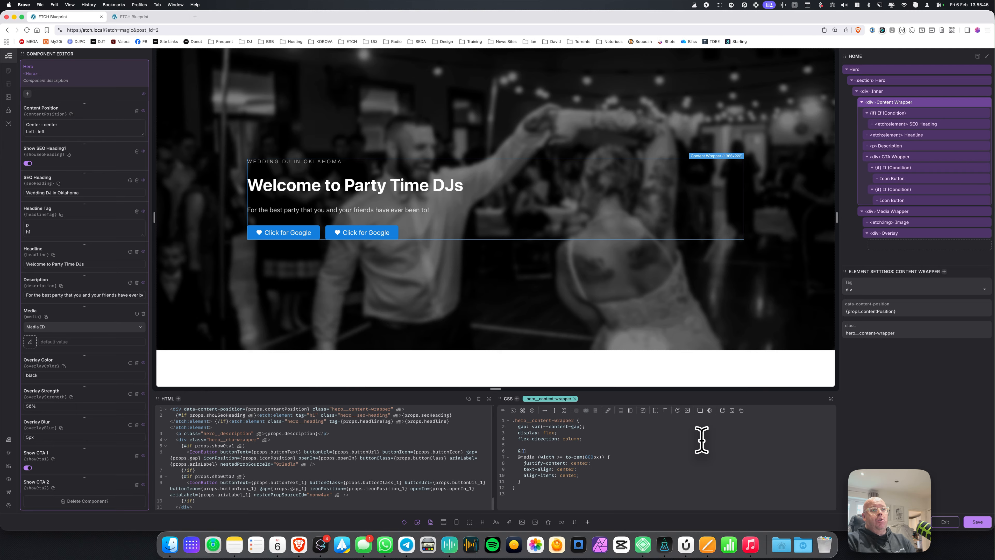
pyautogui.write('data-att')
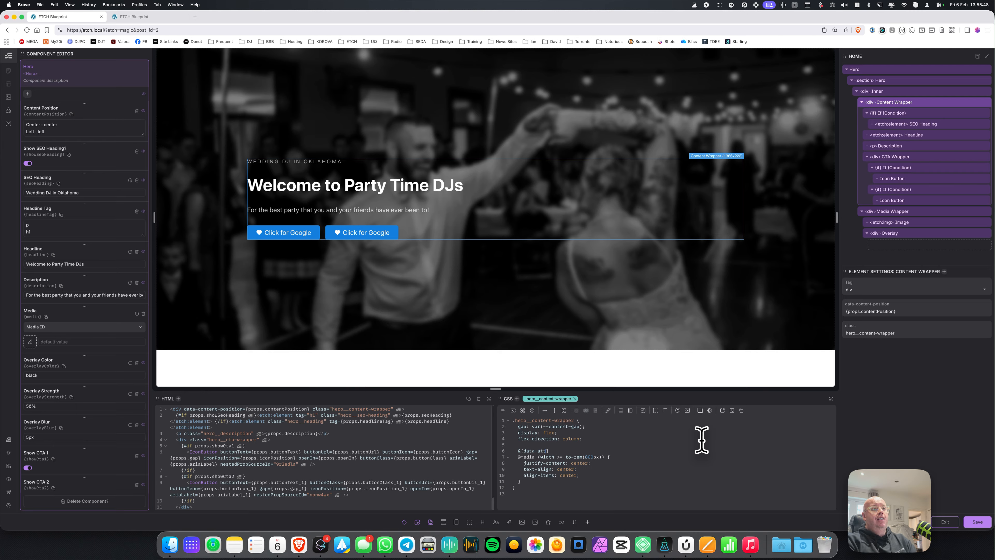
pyautogui.press('BackSpace')
pyautogui.press('BackSpace')
pyautogui.press('BackSpace')
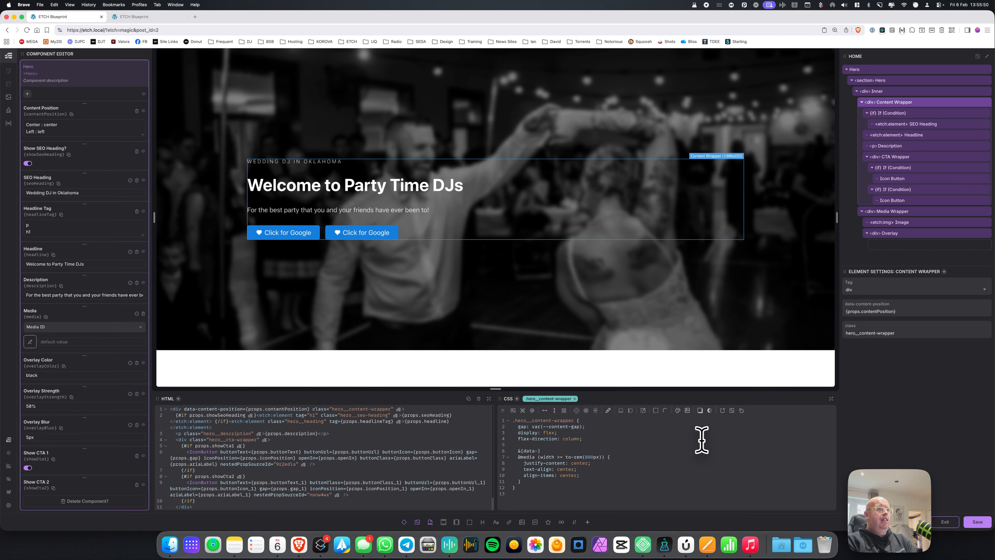
pyautogui.write('content-positio')
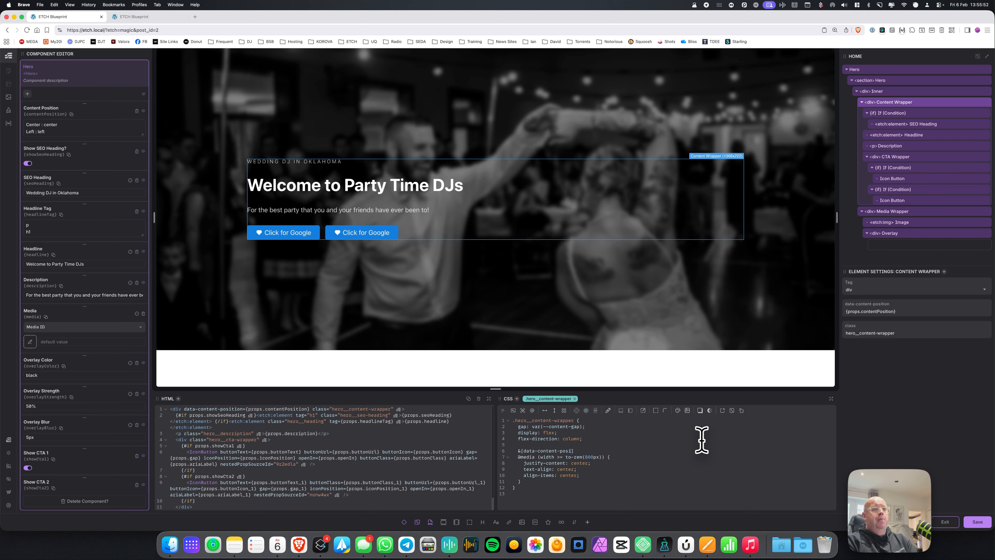
pyautogui.write('n="center"] {')
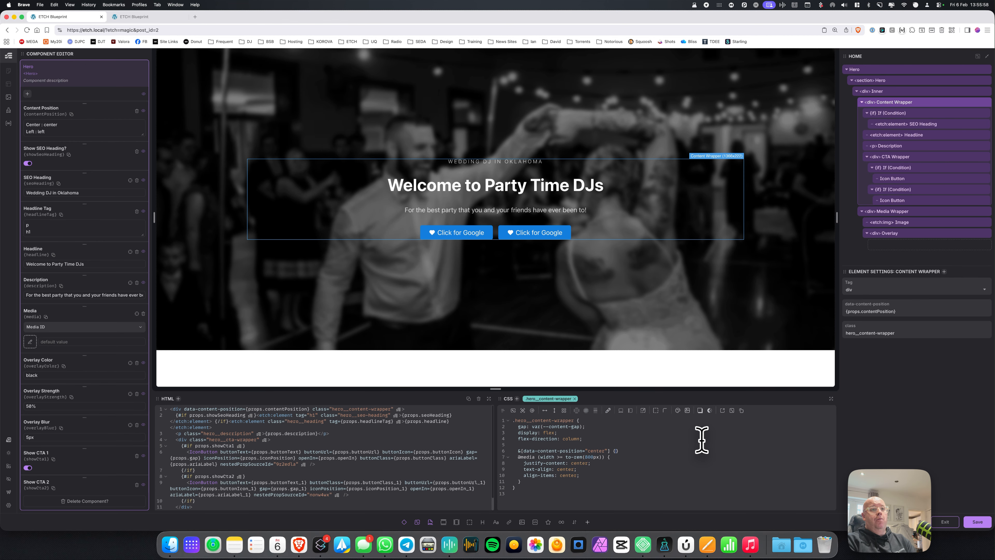
pyautogui.press('Return')
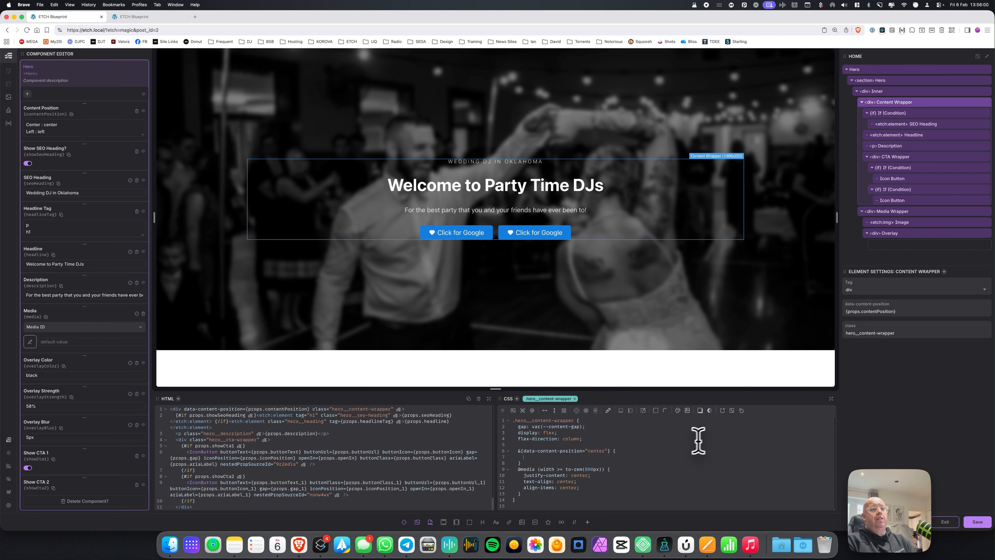
# - Nest the centring media query inside the &[data-content-position='center'] rule and save the Hero component
pyautogui.click(526, 493)
pyautogui.moveTo(501, 480); pyautogui.dragTo(482, 465)
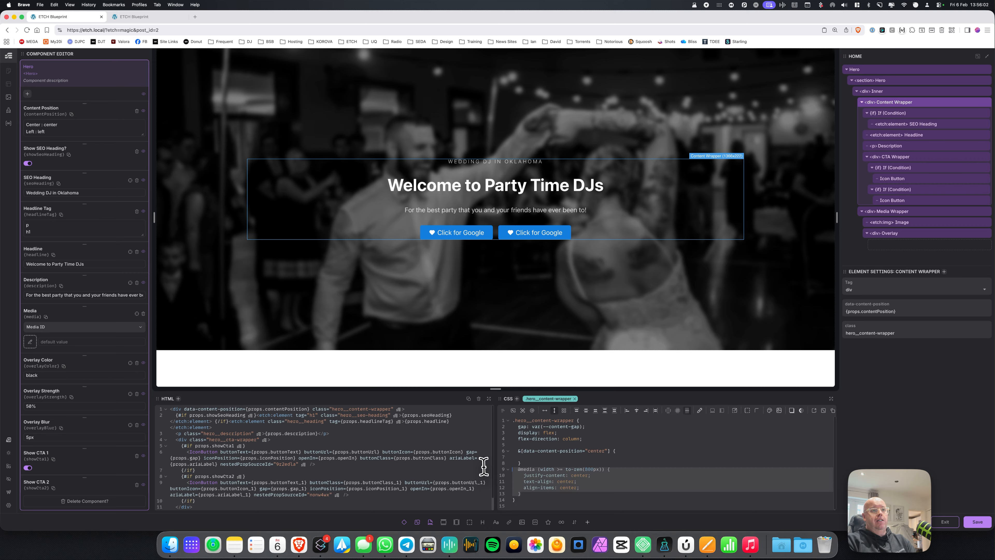
pyautogui.hotkey('alt', 'Up')
pyautogui.hotkey('alt', 'Up')
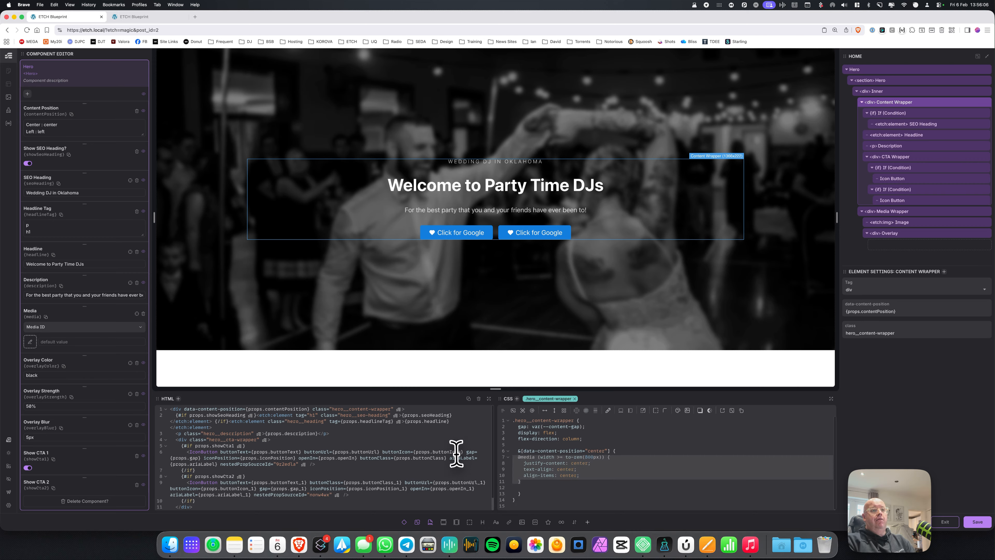
pyautogui.click(911, 112)
pyautogui.click(911, 104)
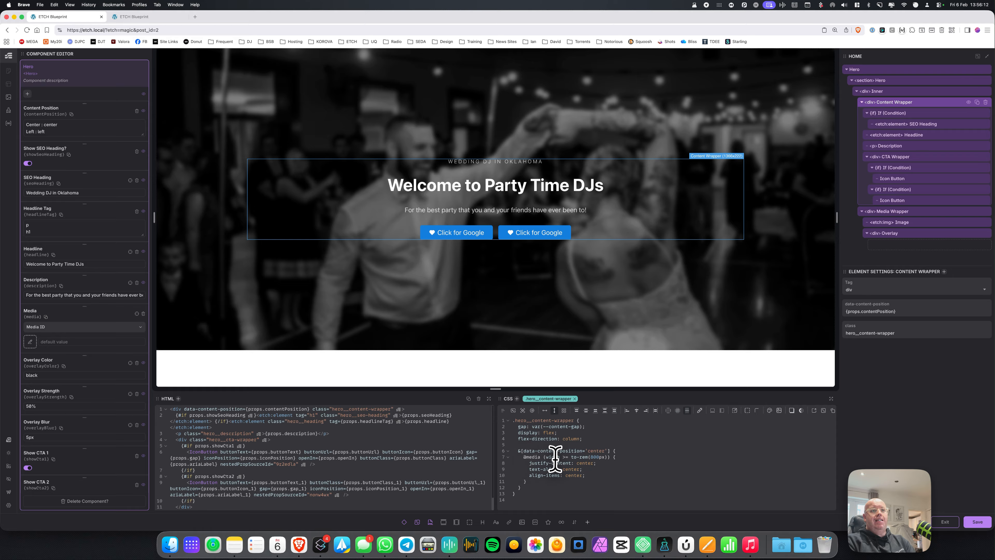
pyautogui.moveTo(515, 447); pyautogui.dragTo(526, 486)
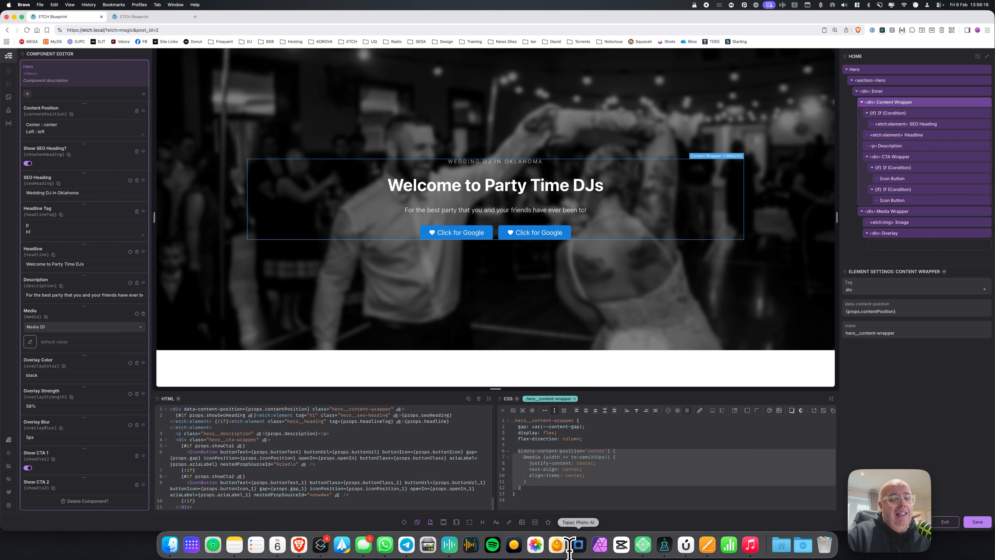
pyautogui.click(518, 451)
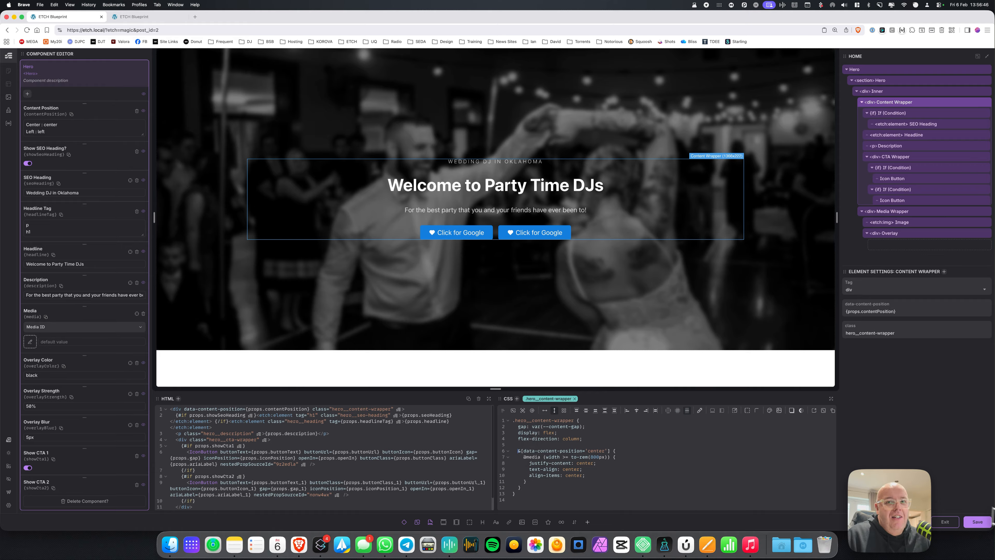
pyautogui.click(978, 522)
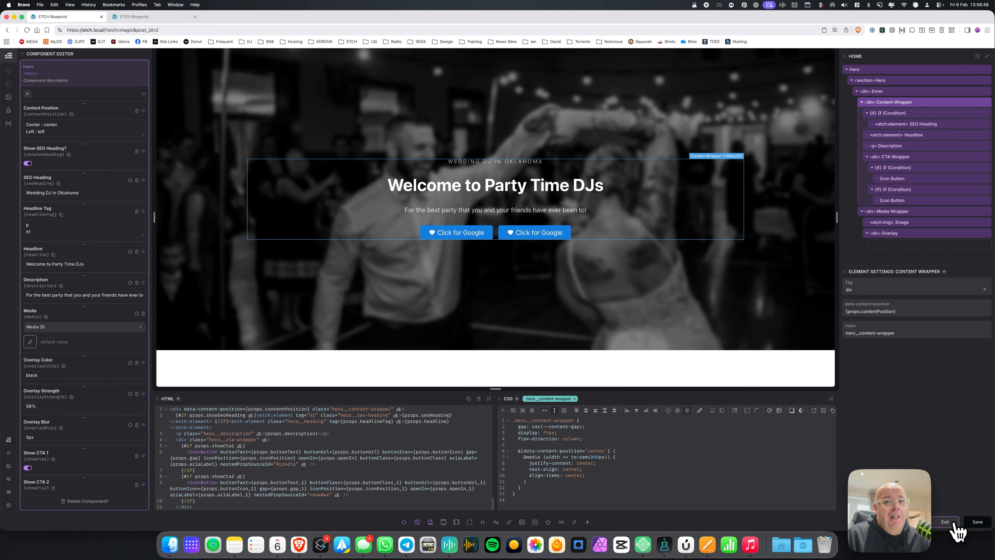
# - Leave the Component Editor and set the Hero's Content Position to Center
pyautogui.click(953, 525)
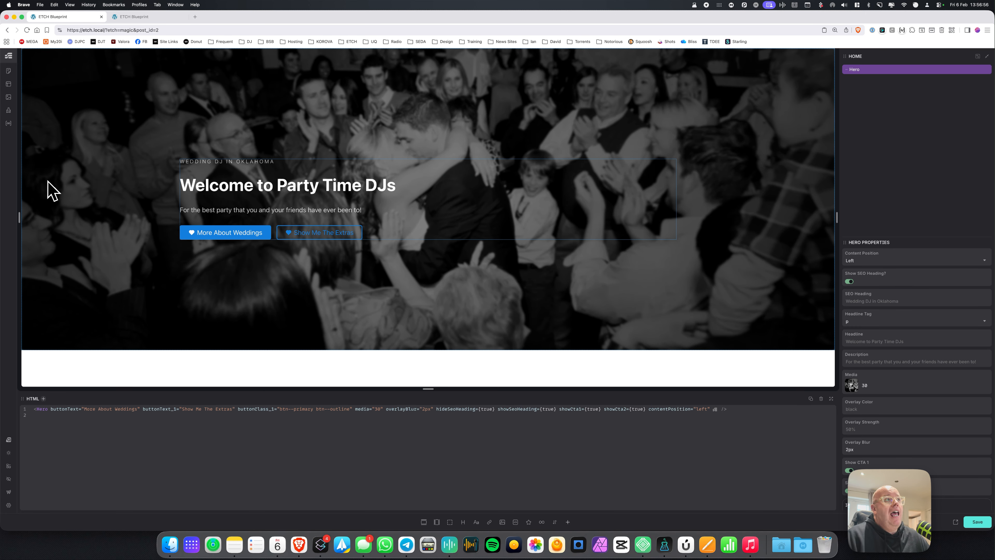
pyautogui.click(858, 260)
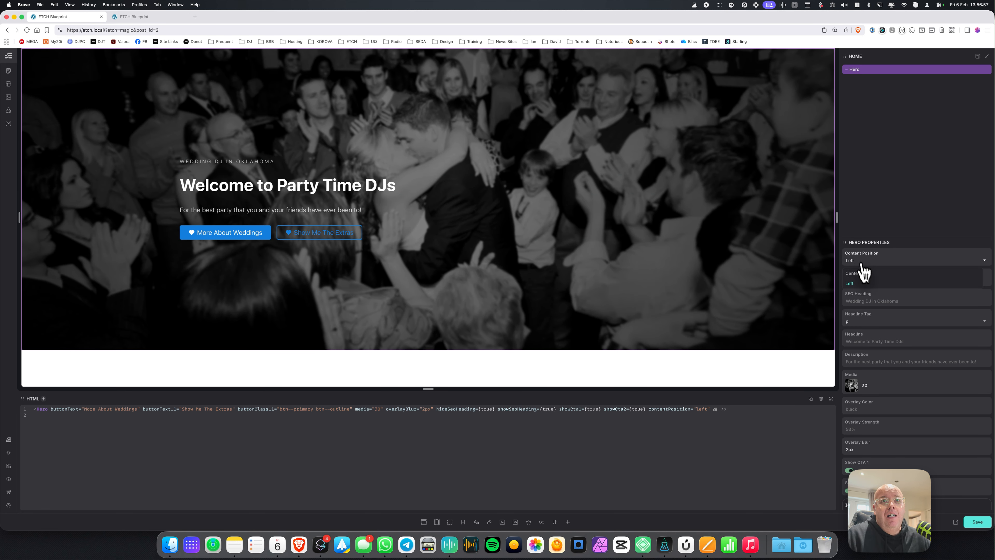
pyautogui.click(864, 272)
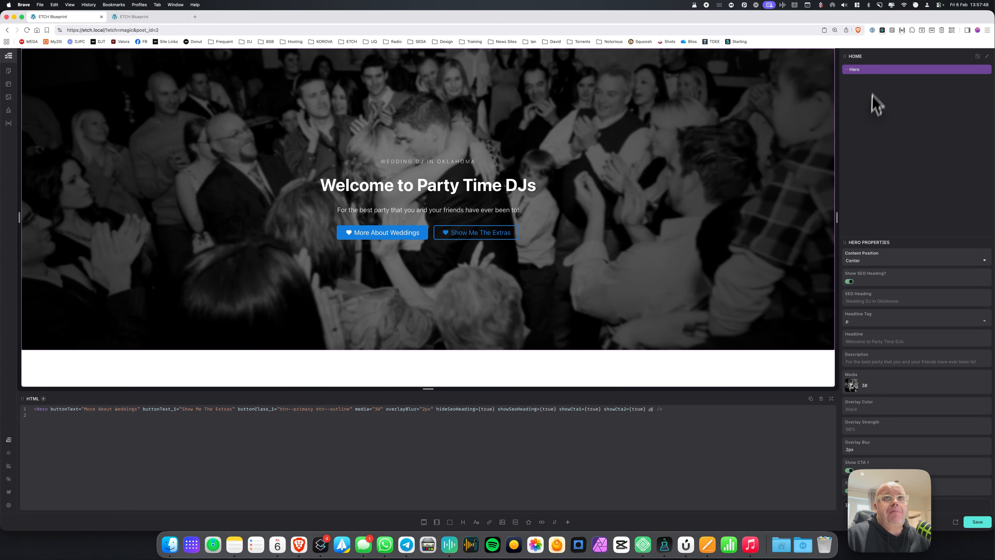
# - Open the Hero component for editing and select its section element
pyautogui.rightClick(879, 71)
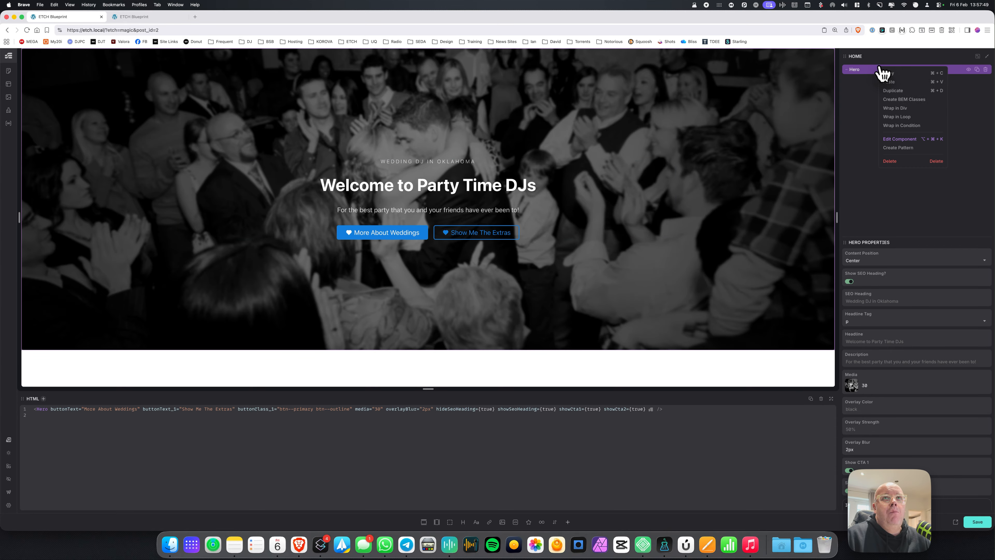
pyautogui.click(895, 139)
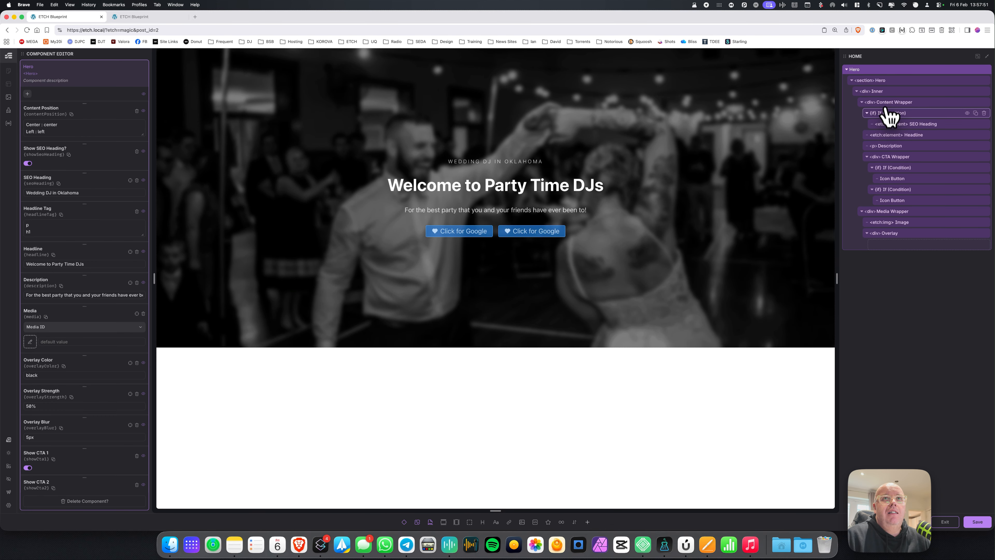
pyautogui.click(889, 80)
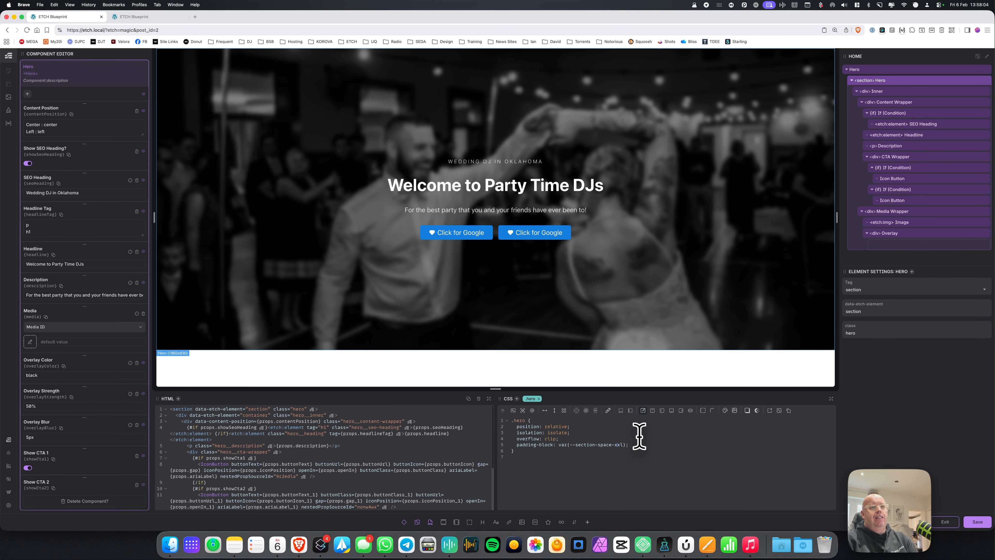
# - Change the section's padding-block to var(--section-space-s) and save the component
pyautogui.press('BackSpace')
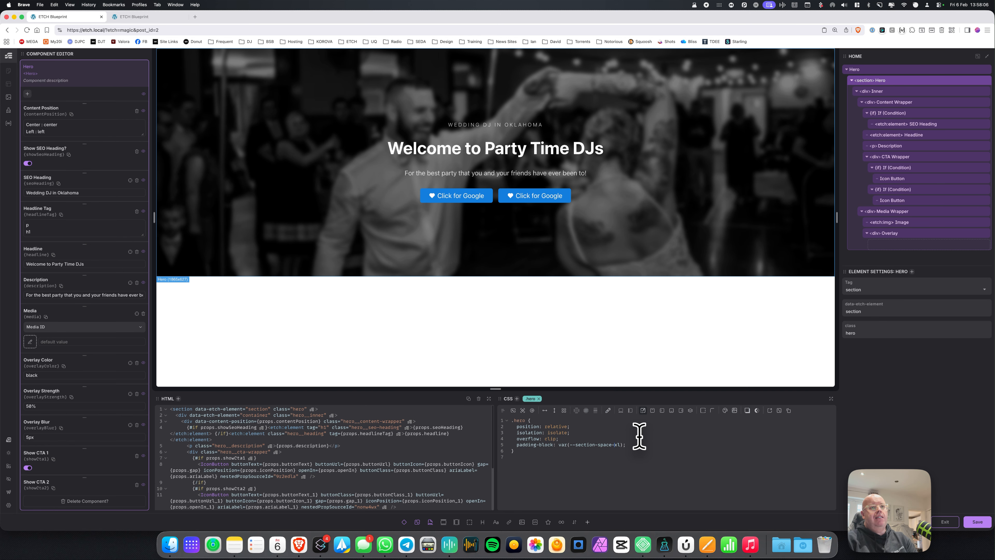
pyautogui.press('BackSpace')
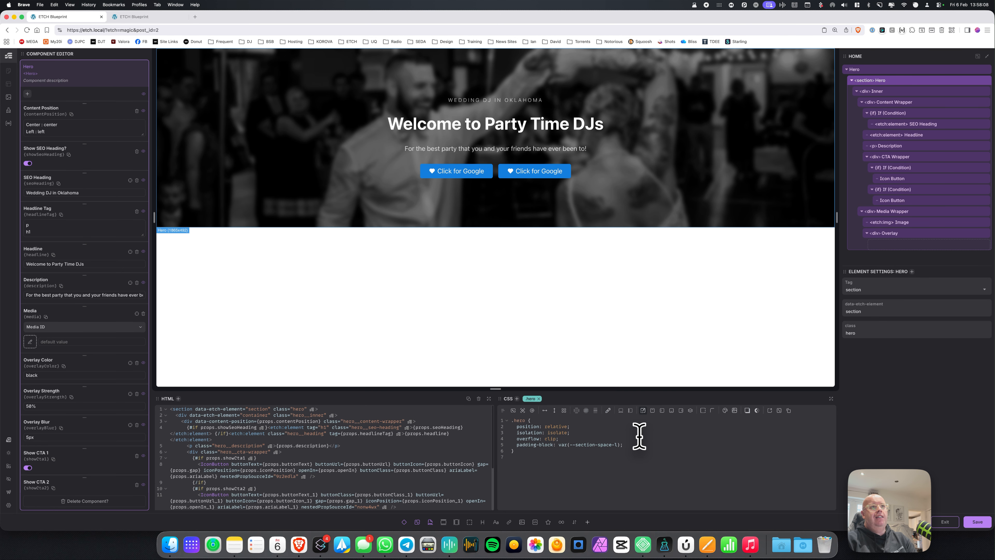
pyautogui.press('BackSpace')
pyautogui.write('m')
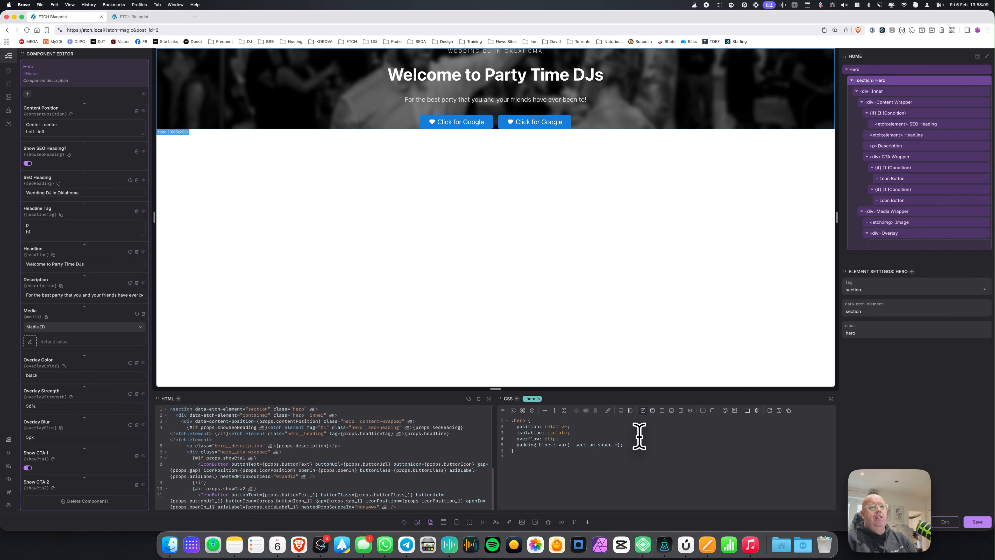
pyautogui.press('BackSpace')
pyautogui.write('s')
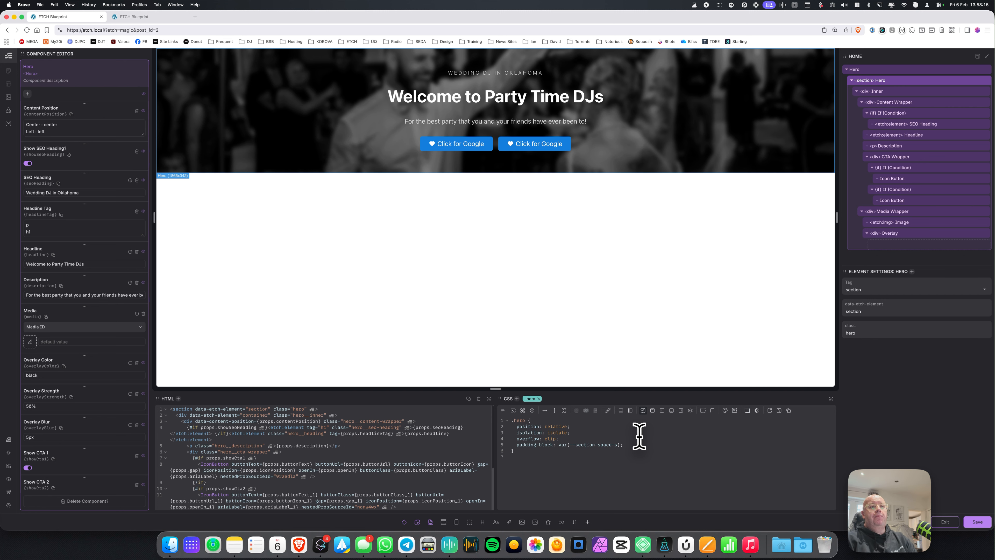
pyautogui.press('BackSpace')
pyautogui.write('xxl')
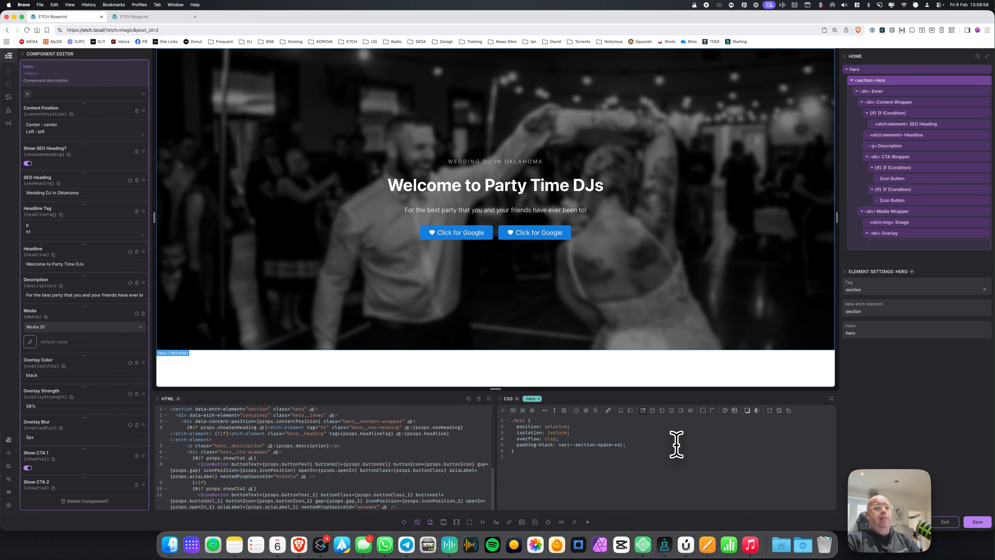
pyautogui.press('BackSpace')
pyautogui.press('BackSpace')
pyautogui.write('m')
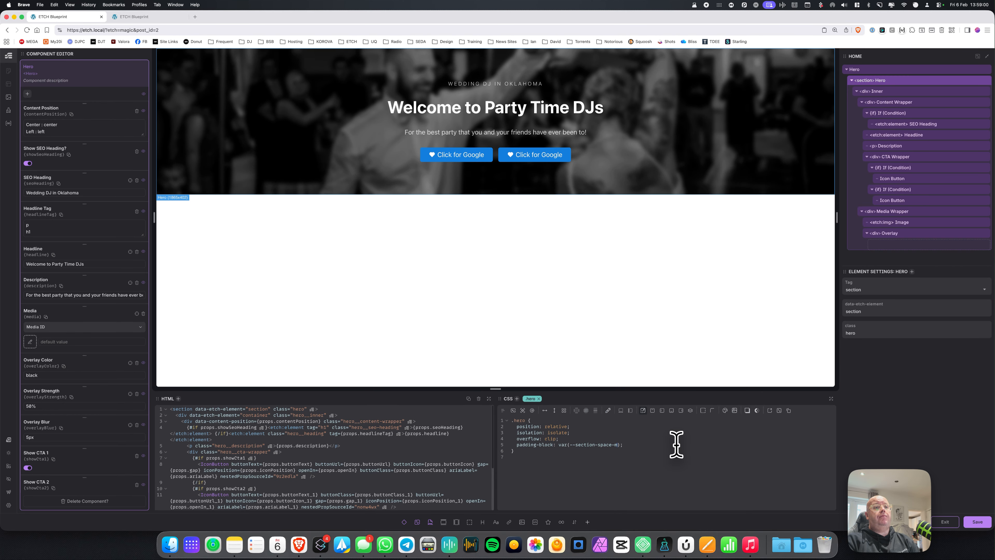
pyautogui.press('BackSpace')
pyautogui.write('s')
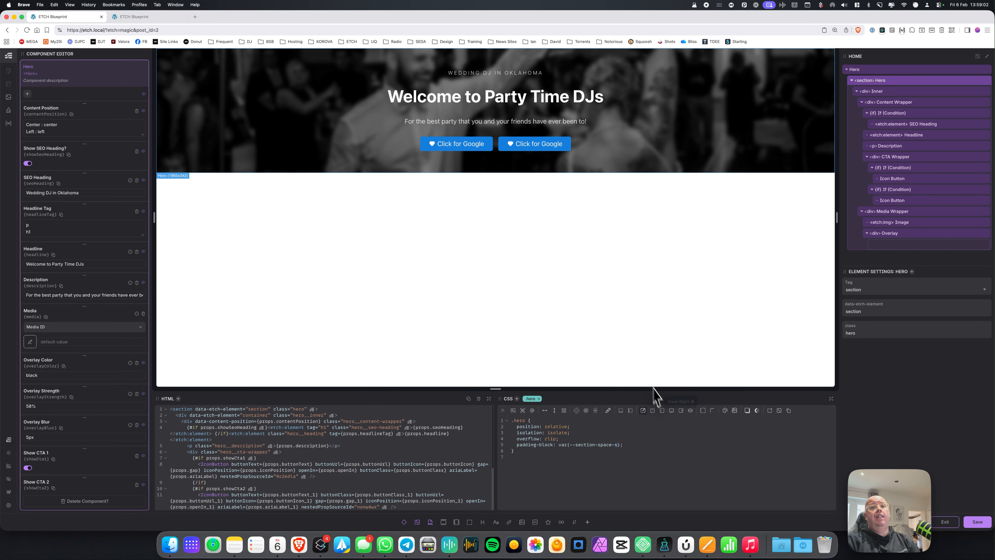
pyautogui.click(975, 524)
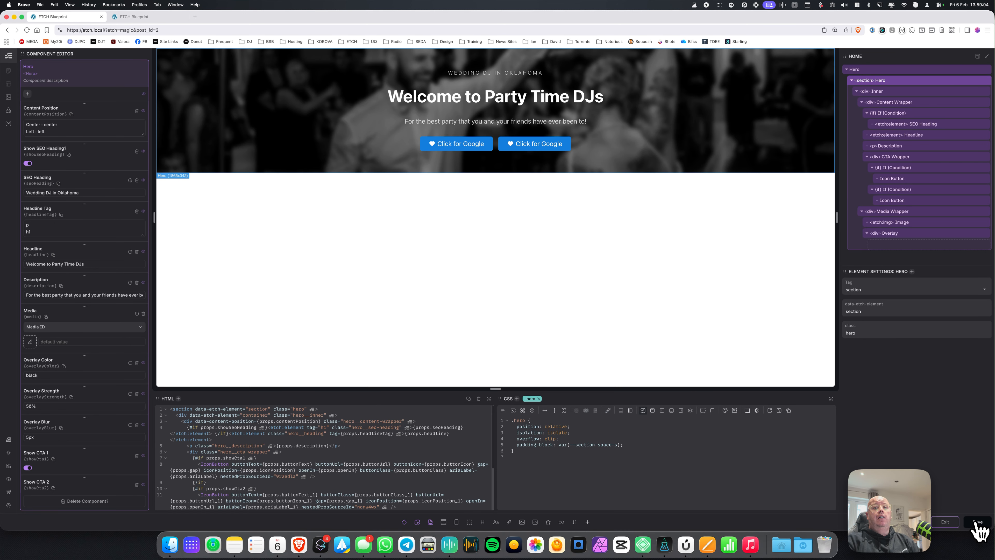
# - Back on the page, switch off Show SEO Heading and set the Headline Tag to h1
pyautogui.click(946, 523)
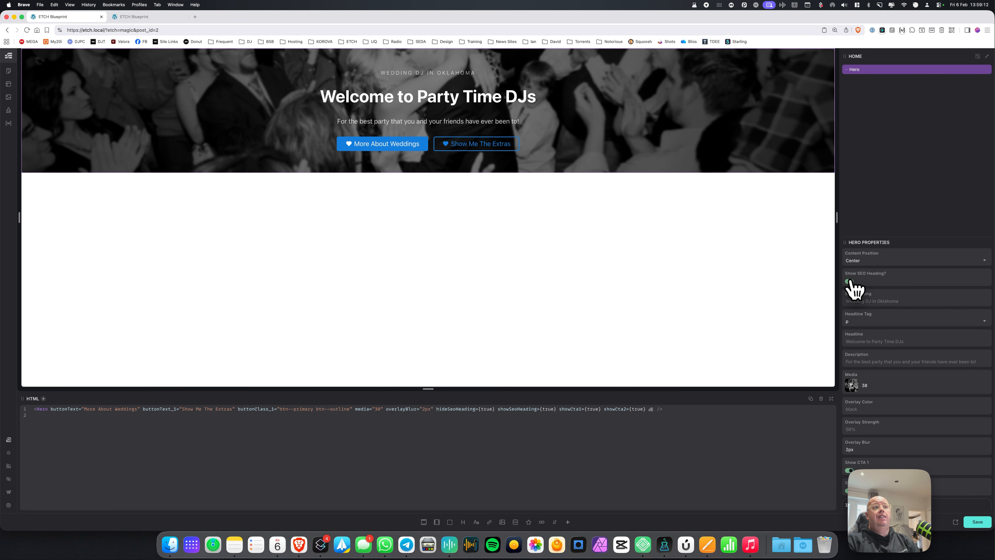
pyautogui.click(850, 282)
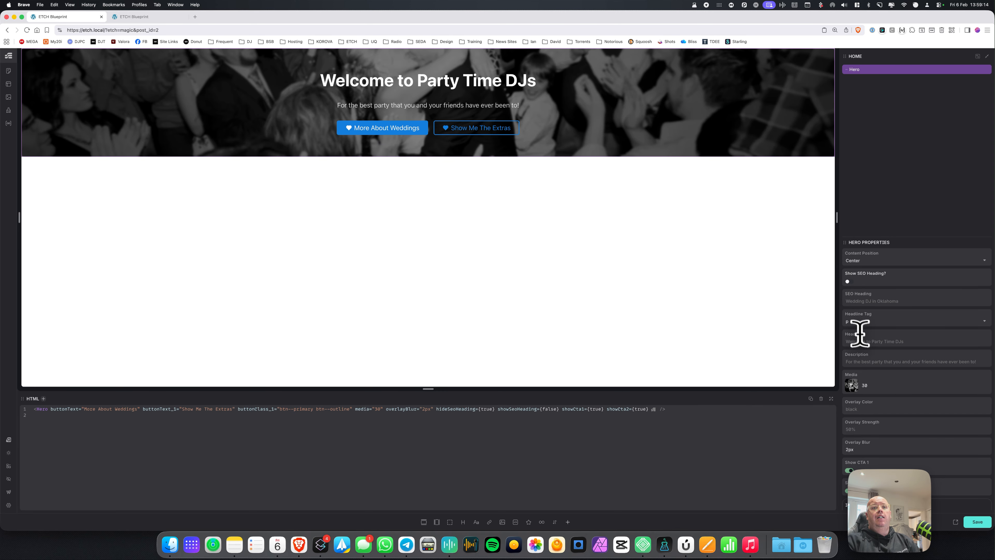
pyautogui.click(852, 321)
pyautogui.click(852, 345)
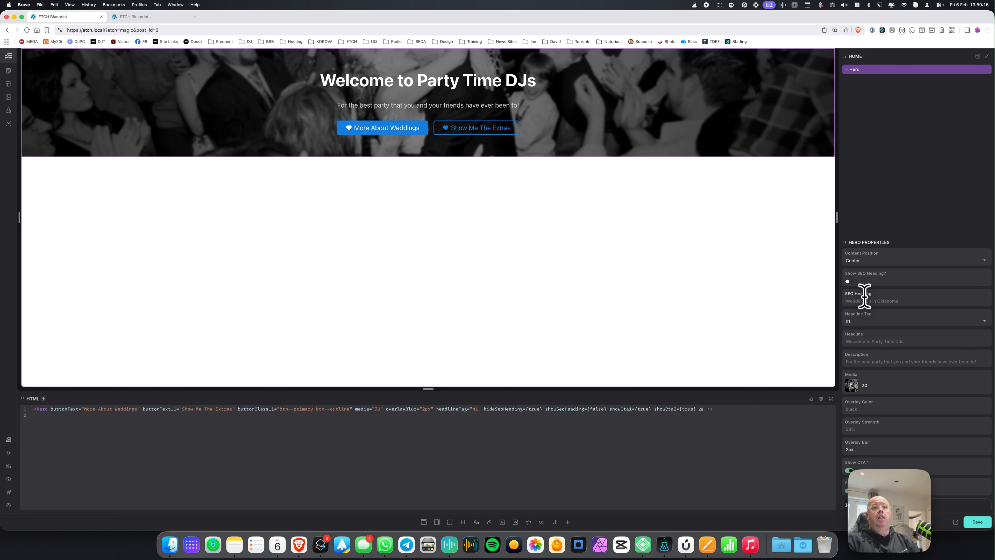
# - Set the headline to 'The best photo booth in Oklahoma' and switch off both CTA buttons
pyautogui.click(865, 300)
pyautogui.write('The best phot')
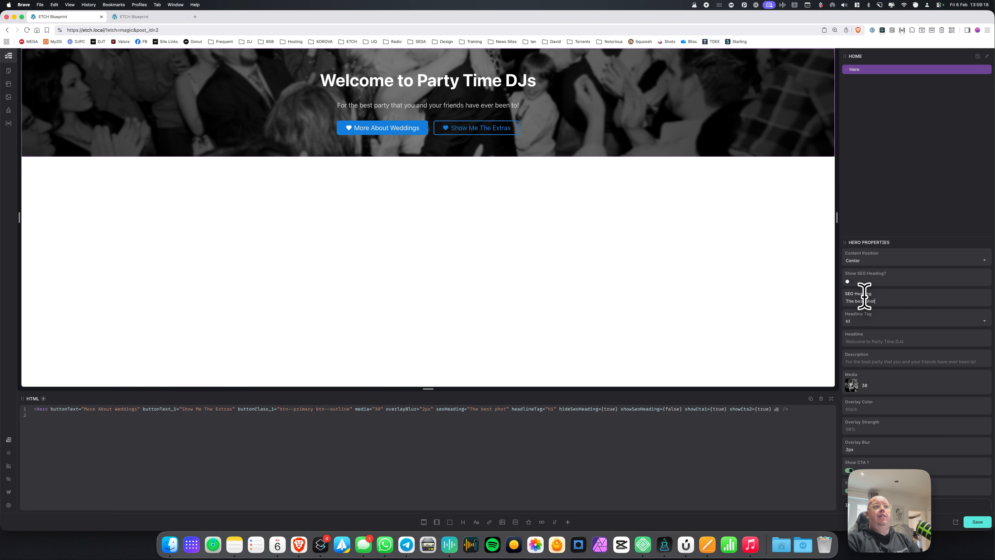
pyautogui.write('o booh')
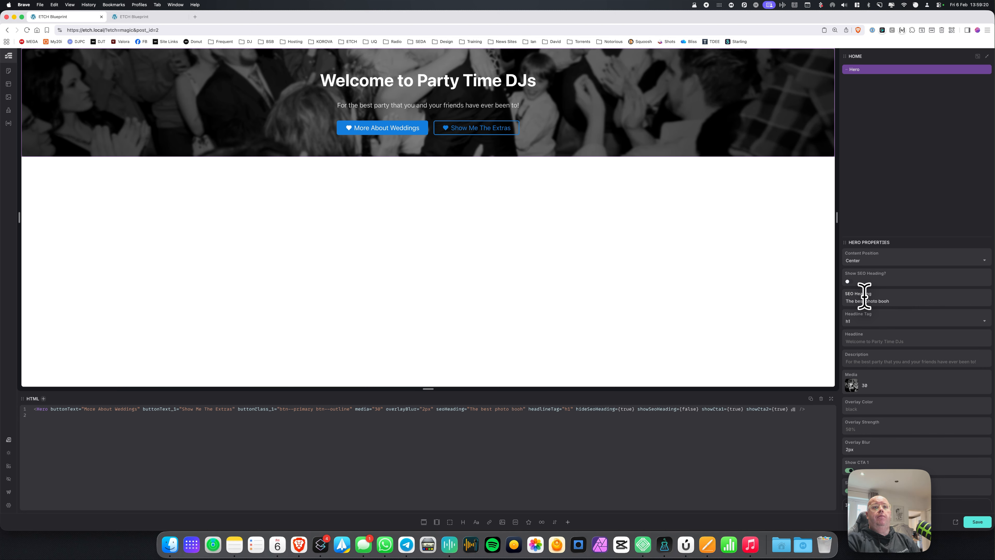
pyautogui.press('BackSpace')
pyautogui.press('super+a')
pyautogui.press('BackSpace')
pyautogui.press('Tab')
pyautogui.press('Tab')
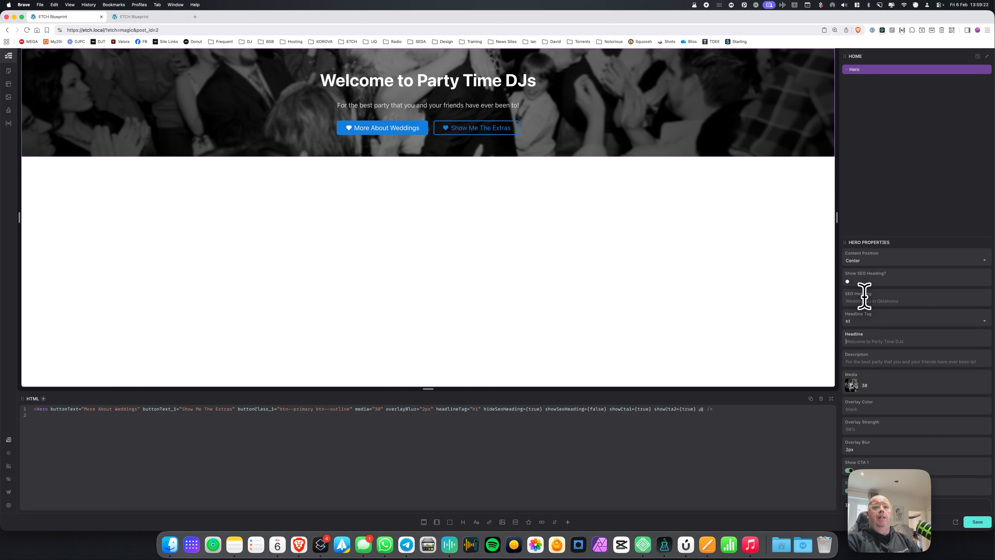
pyautogui.write('The best photo ')
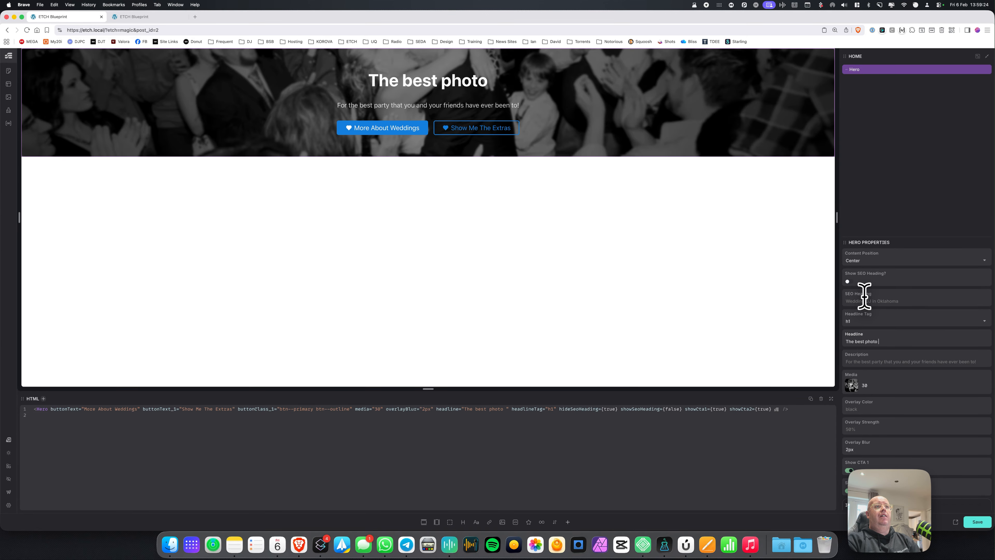
pyautogui.write('booth in Oklah')
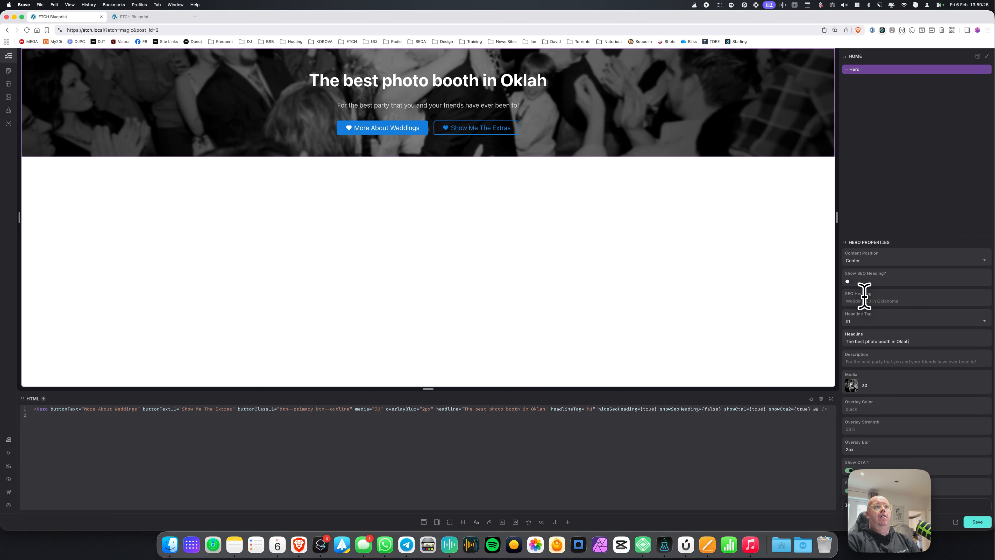
pyautogui.write('ima')
pyautogui.press('BackSpace')
pyautogui.press('BackSpace')
pyautogui.press('BackSpace')
pyautogui.write('oma')
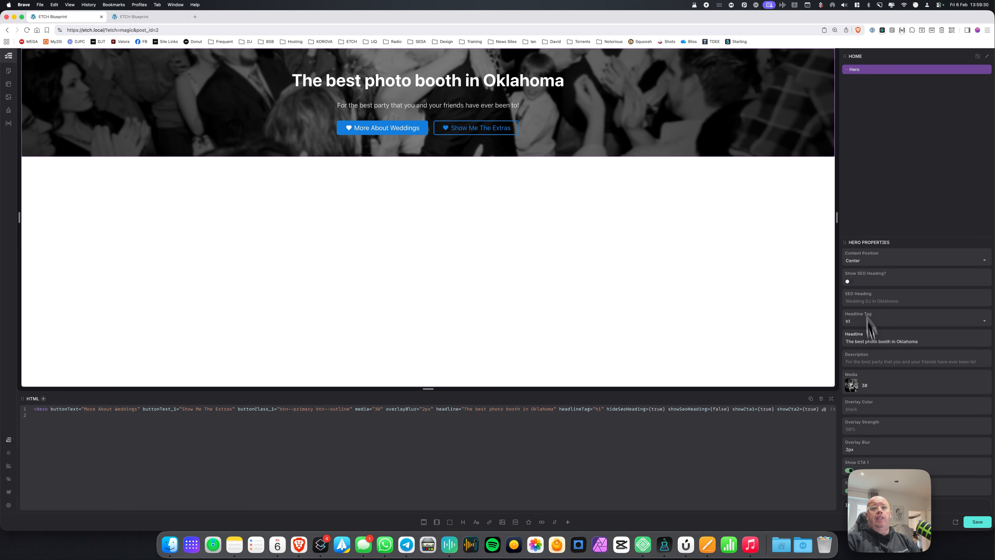
pyautogui.click(850, 470)
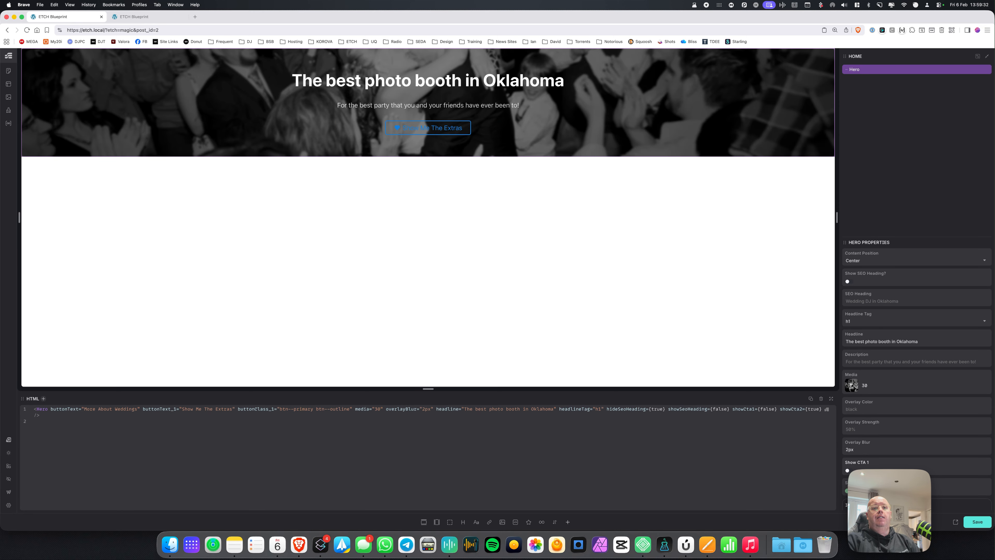
pyautogui.click(849, 491)
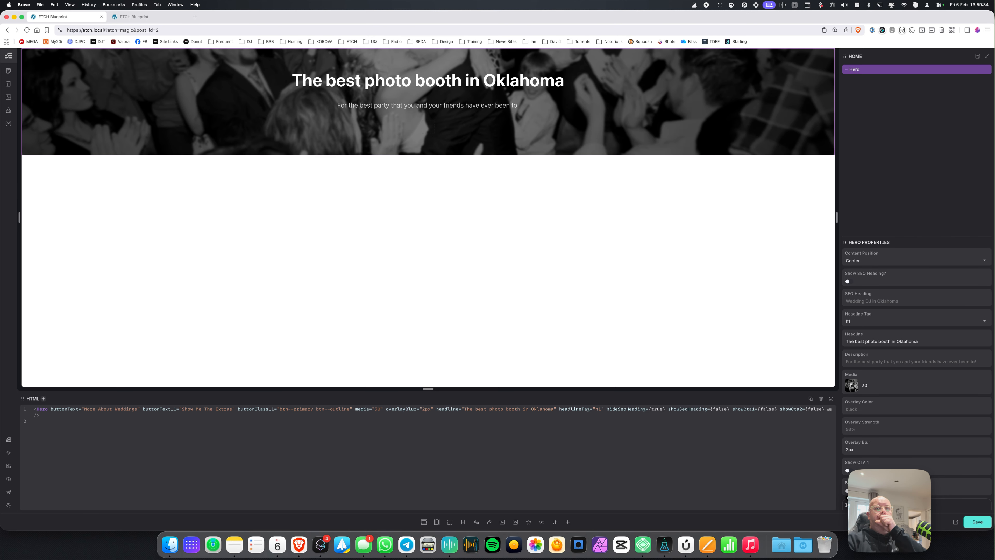
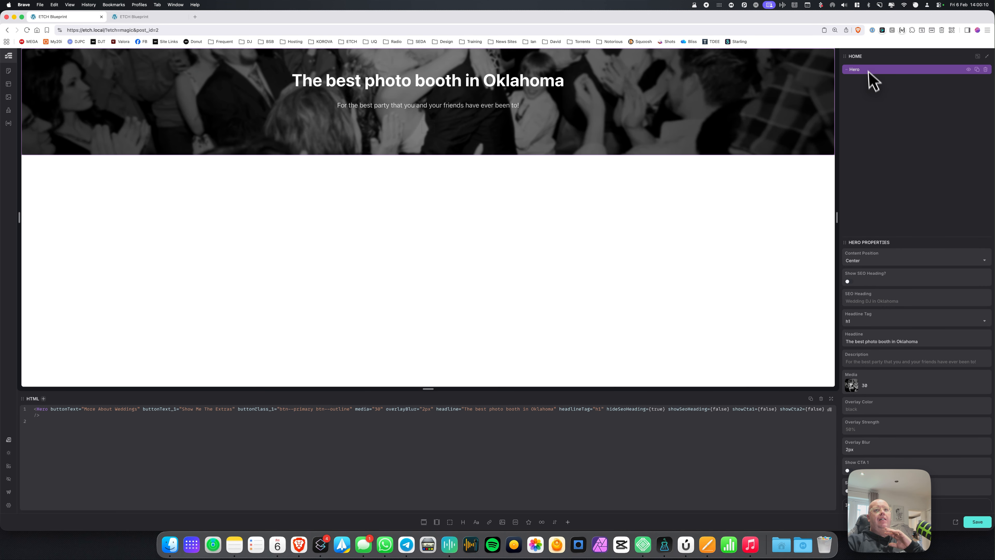
# - Apply the venue07 image from the media library as the Hero's background media
pyautogui.rightClick(877, 67)
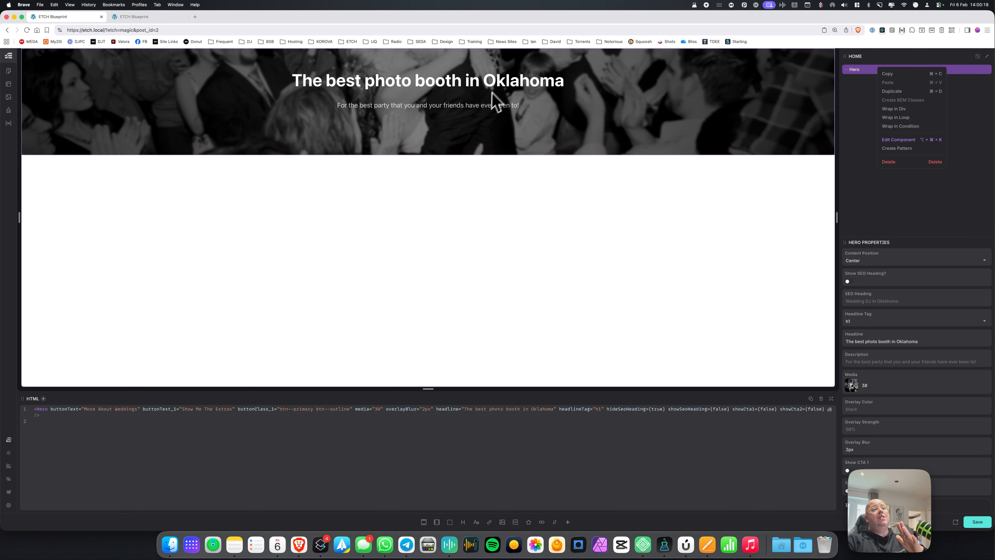
pyautogui.click(852, 386)
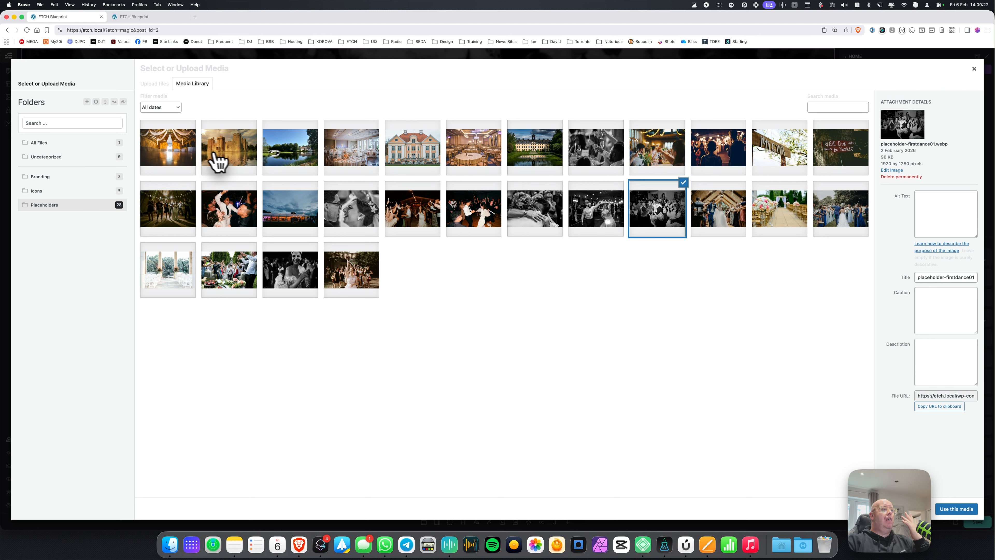
pyautogui.click(191, 159)
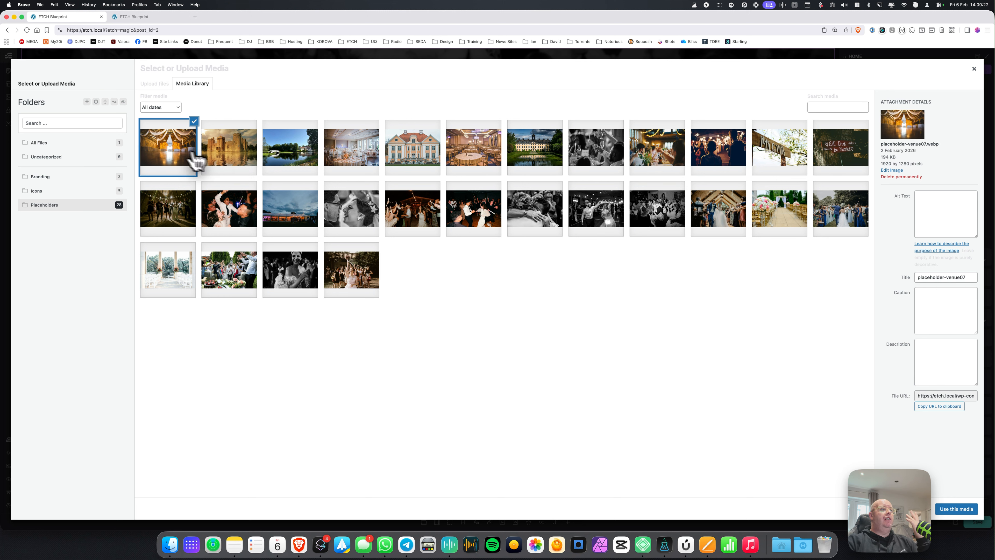
pyautogui.click(952, 509)
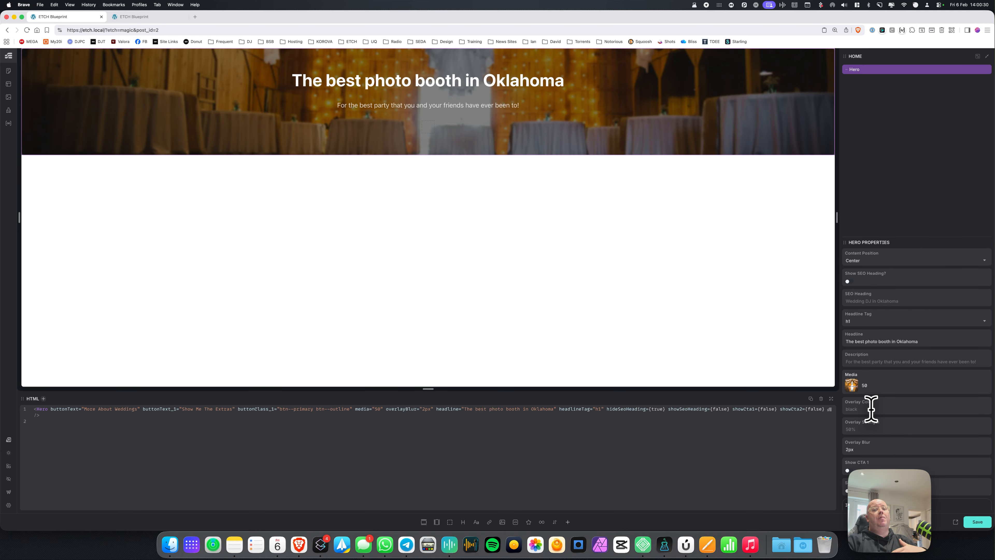
# - Delete the Media value so the Hero falls back to its default crowd photo
pyautogui.click(877, 389)
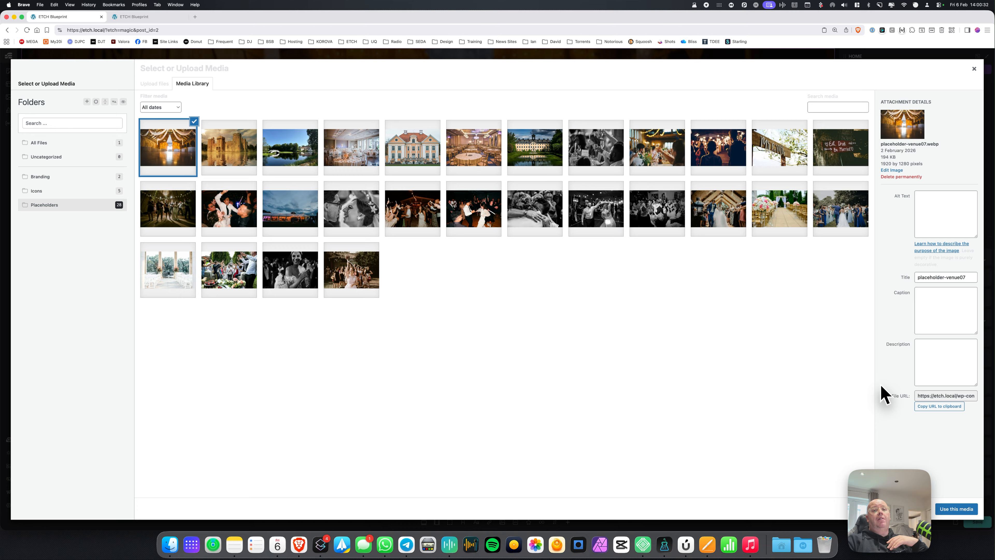
pyautogui.click(975, 69)
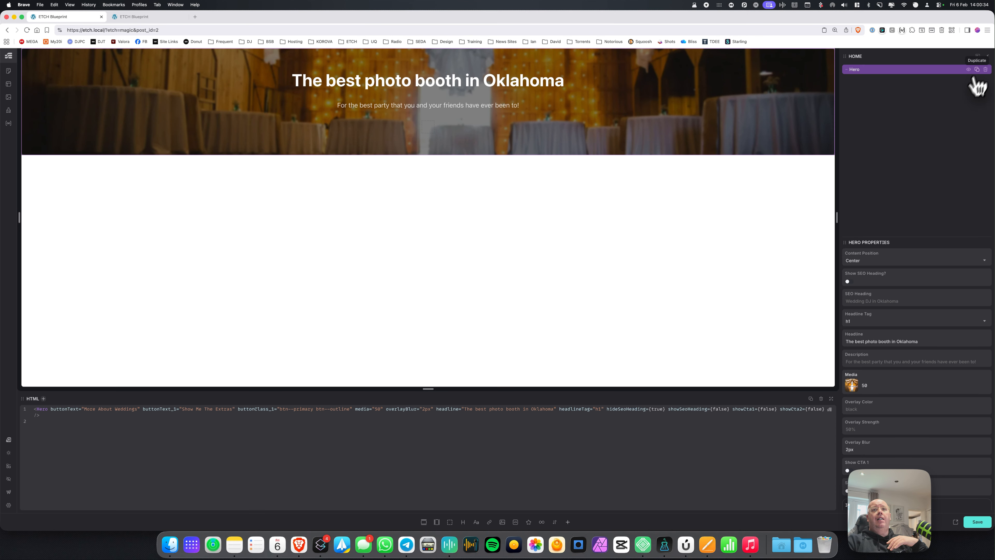
pyautogui.click(877, 384)
pyautogui.press('BackSpace')
pyautogui.press('BackSpace')
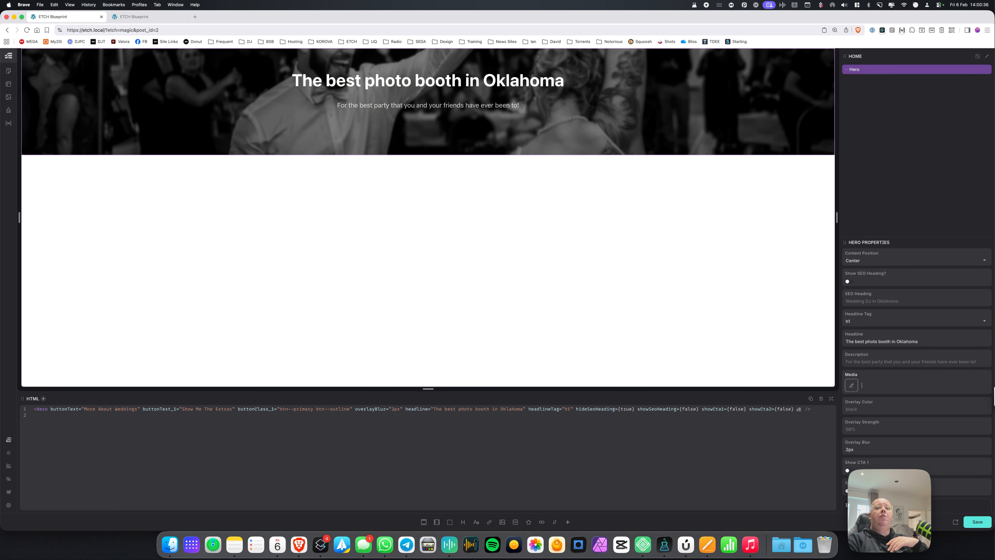
# - In the Hero component editor, add a new property and remove the extra New Property 1
pyautogui.rightClick(907, 70)
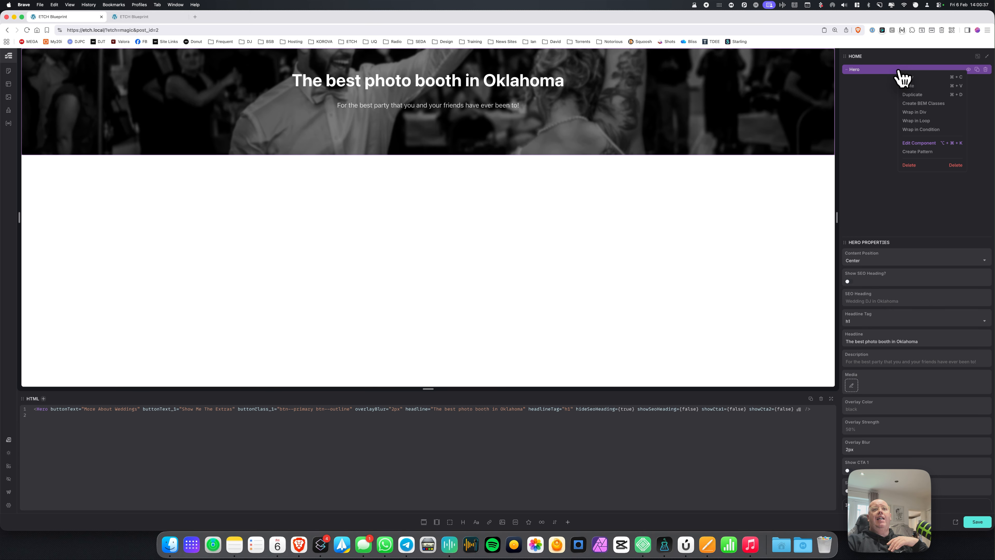
pyautogui.click(927, 143)
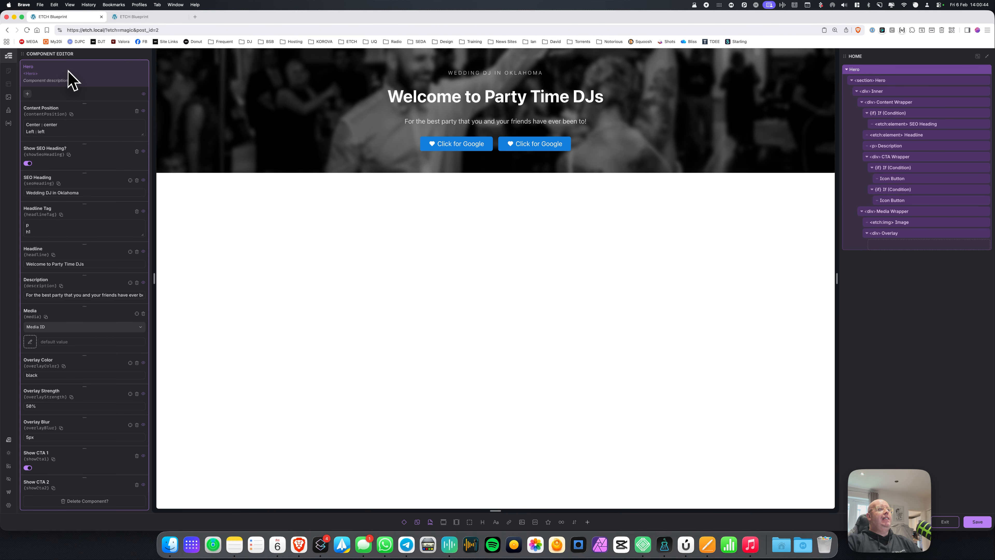
pyautogui.click(28, 94)
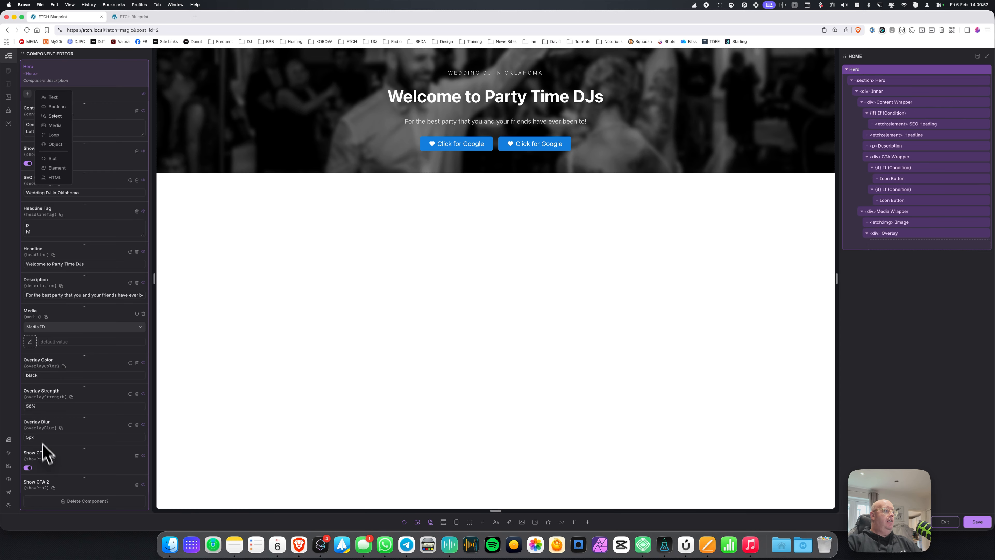
pyautogui.scroll(-5, 51, 459)
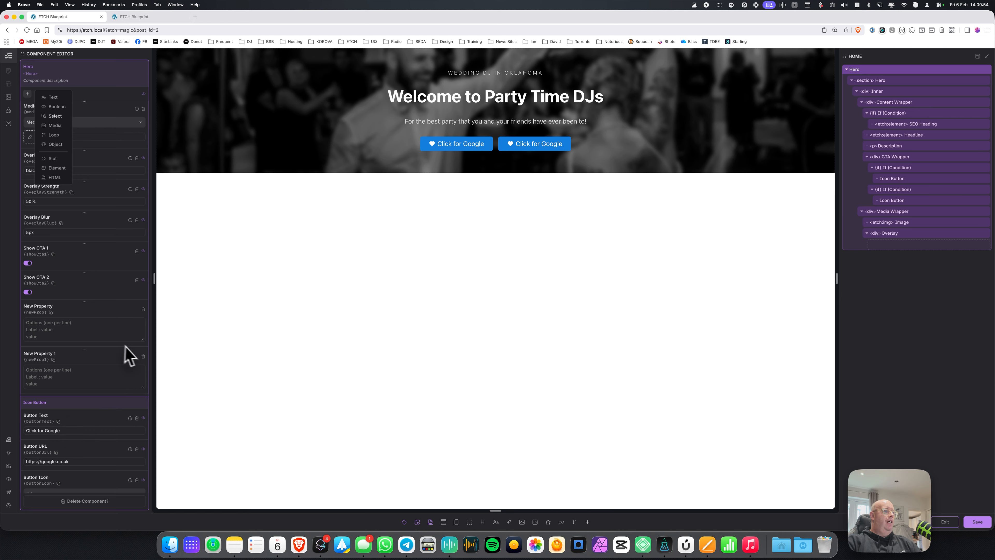
pyautogui.click(143, 356)
pyautogui.click(50, 307)
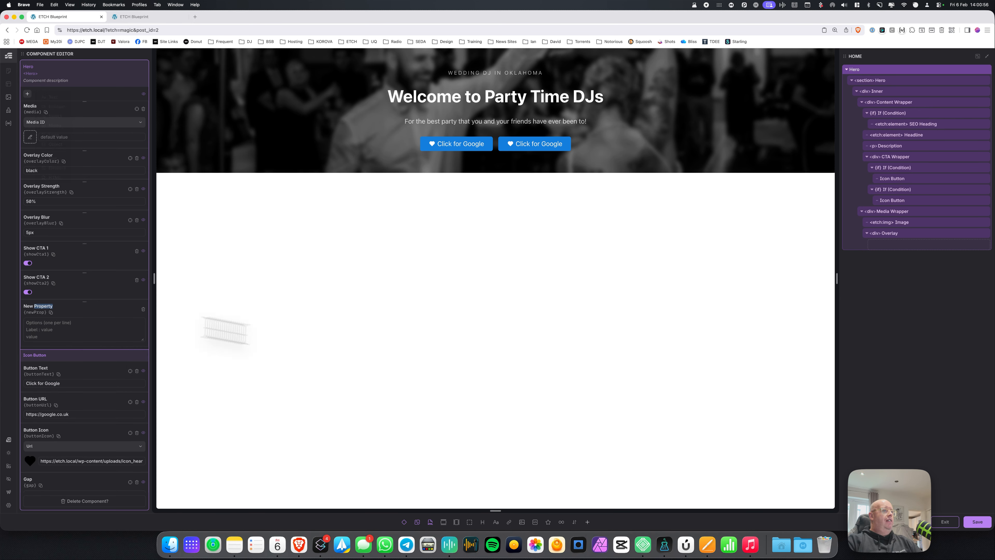
# - Name it Hero Height with options xxl, xl, l, m, s, save, and drag it to the top
pyautogui.write('Hero')
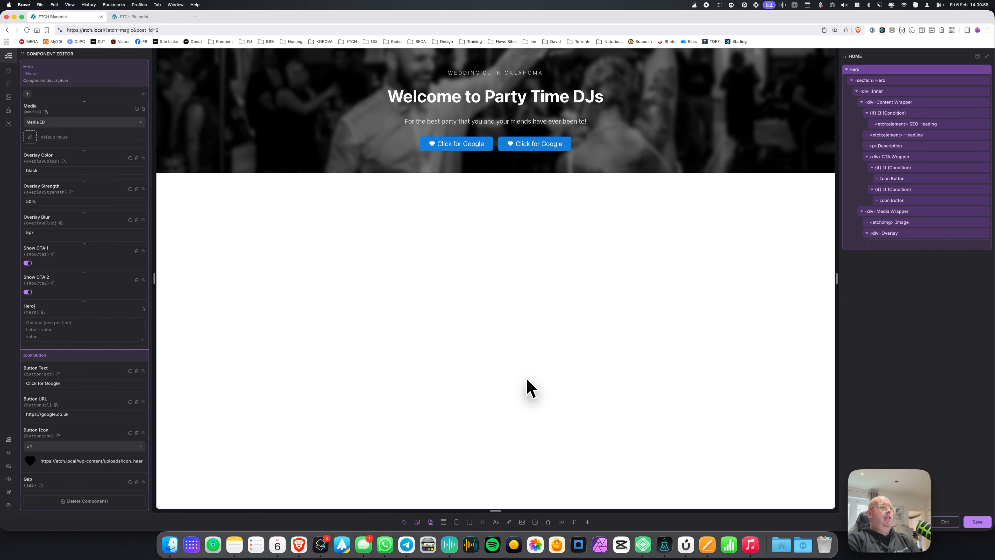
pyautogui.write(' Height')
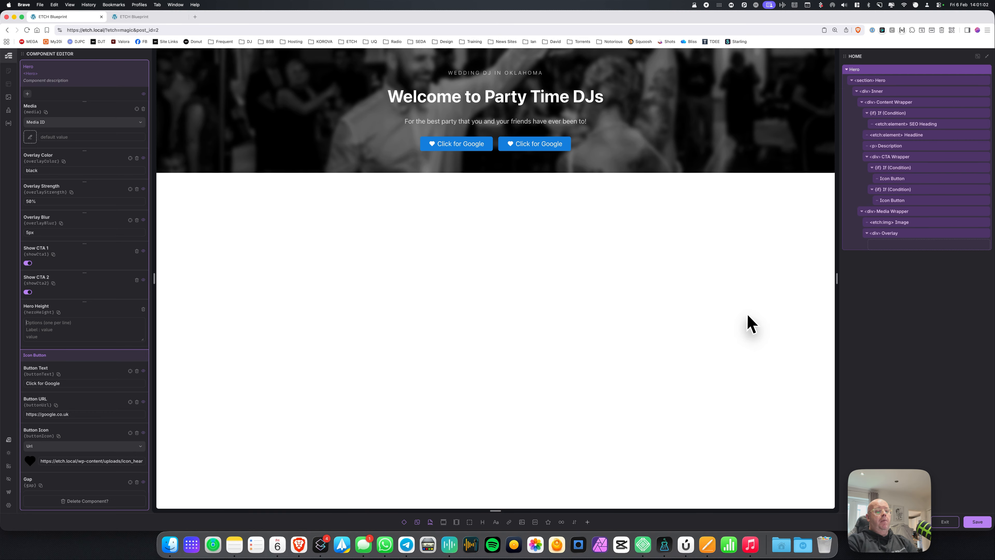
pyautogui.write('XXL : xx')
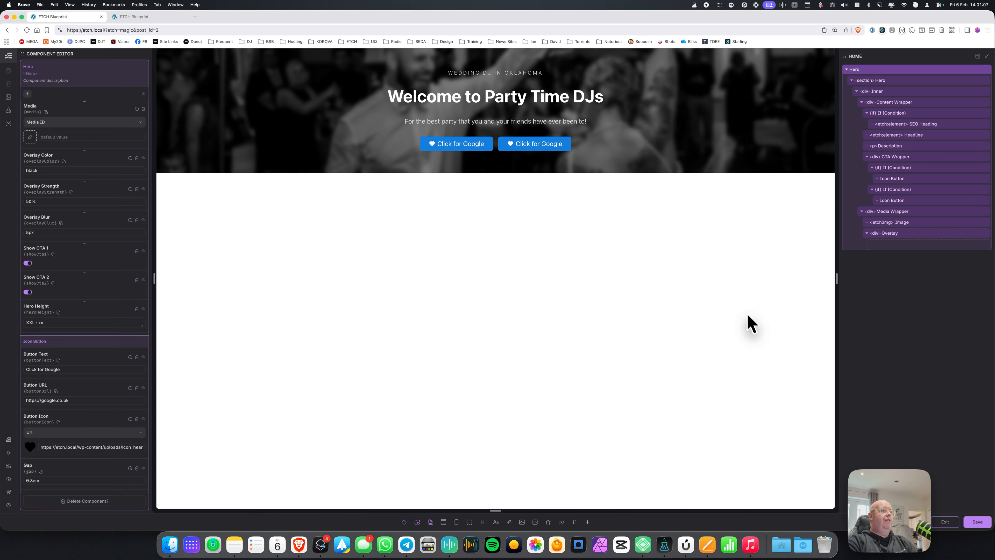
pyautogui.write('l')
pyautogui.press('Return')
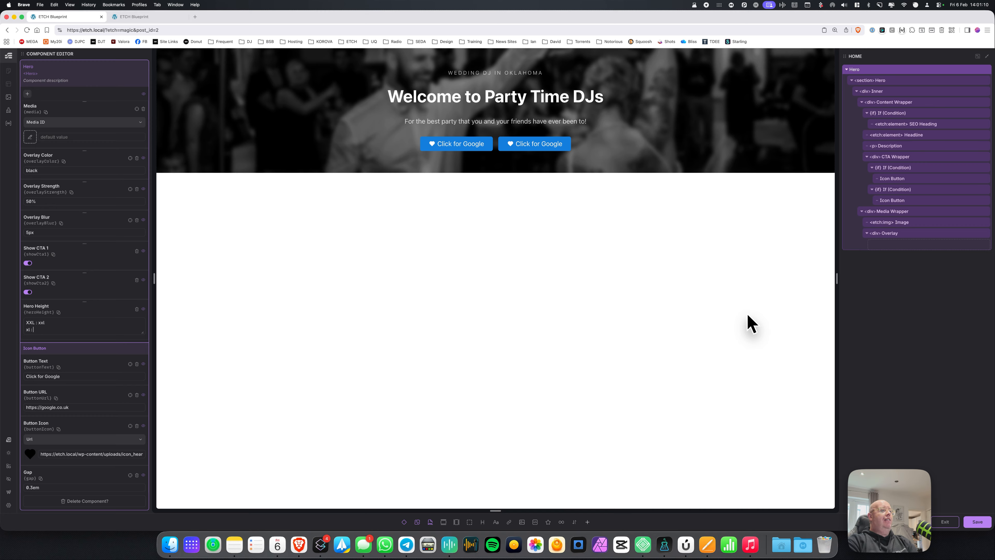
pyautogui.write('xl : xl')
pyautogui.press('Return')
pyautogui.write('l :')
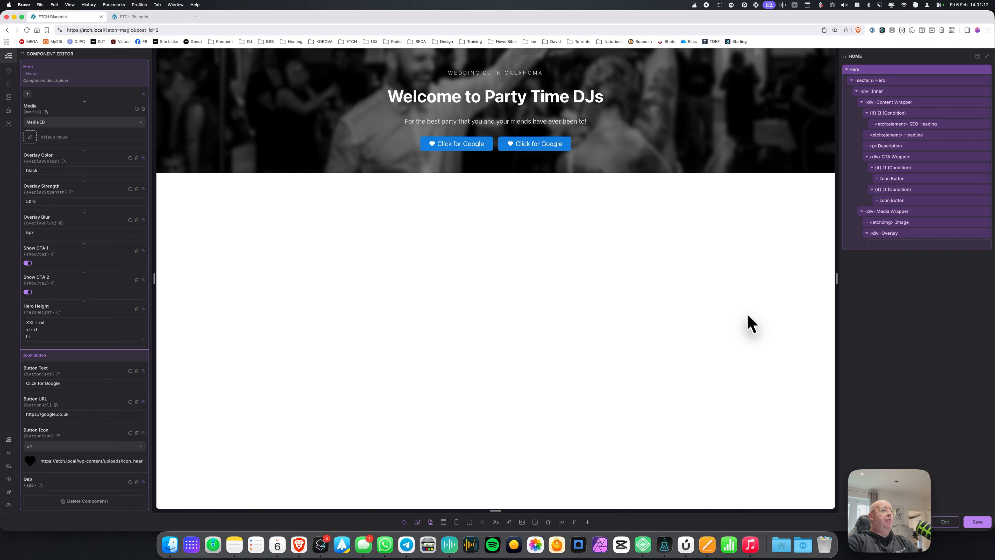
pyautogui.write(' l')
pyautogui.press('Return')
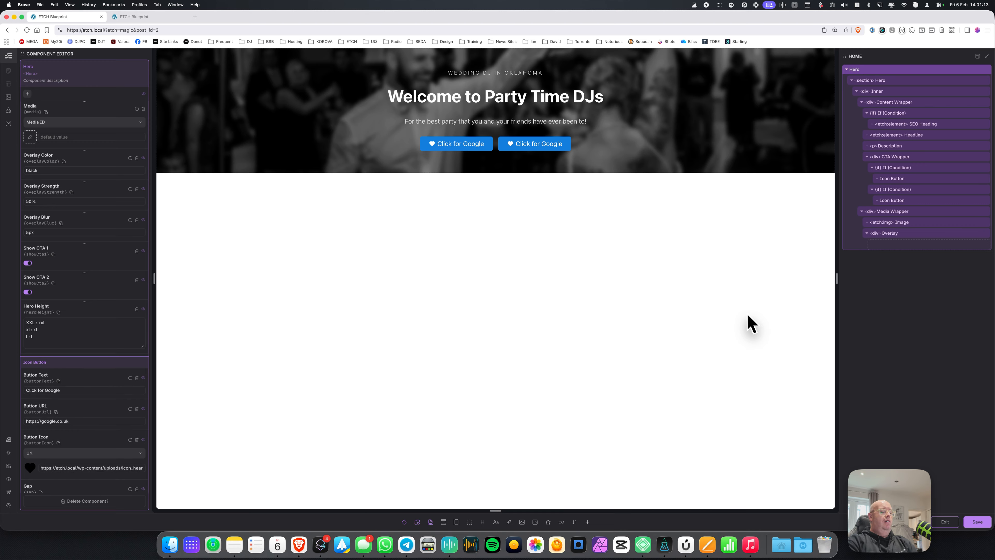
pyautogui.write('m : m')
pyautogui.press('Return')
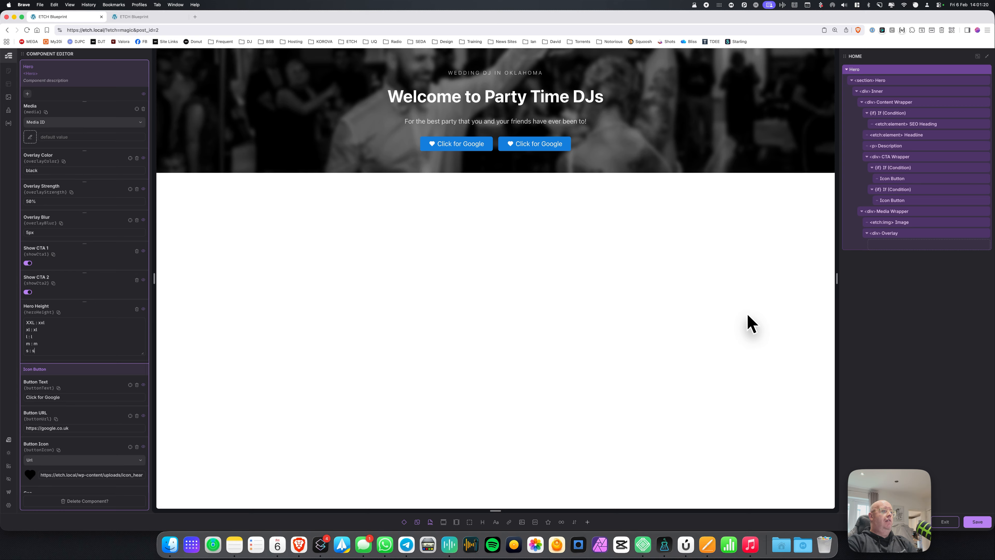
pyautogui.write('s : s')
pyautogui.press('Return')
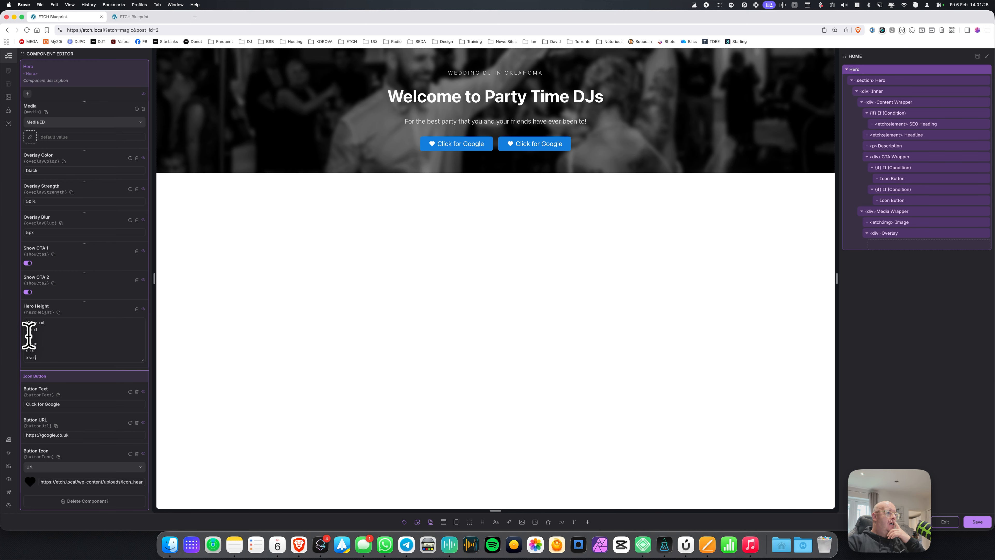
pyautogui.click(973, 523)
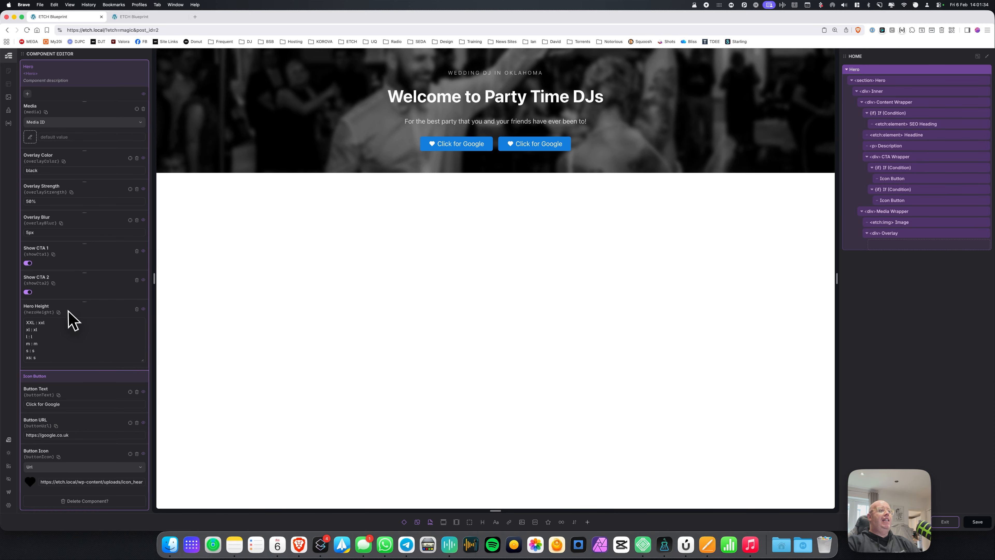
pyautogui.moveTo(84, 301); pyautogui.dragTo(91, 114)
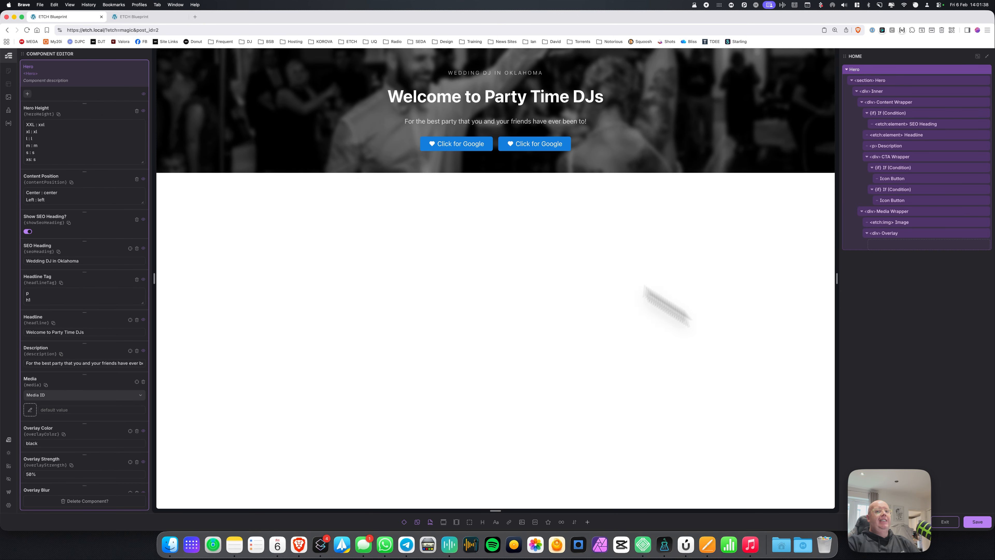
# - Add a data-hero-height attribute to the Hero section with value {props.heroHeight}
pyautogui.click(976, 522)
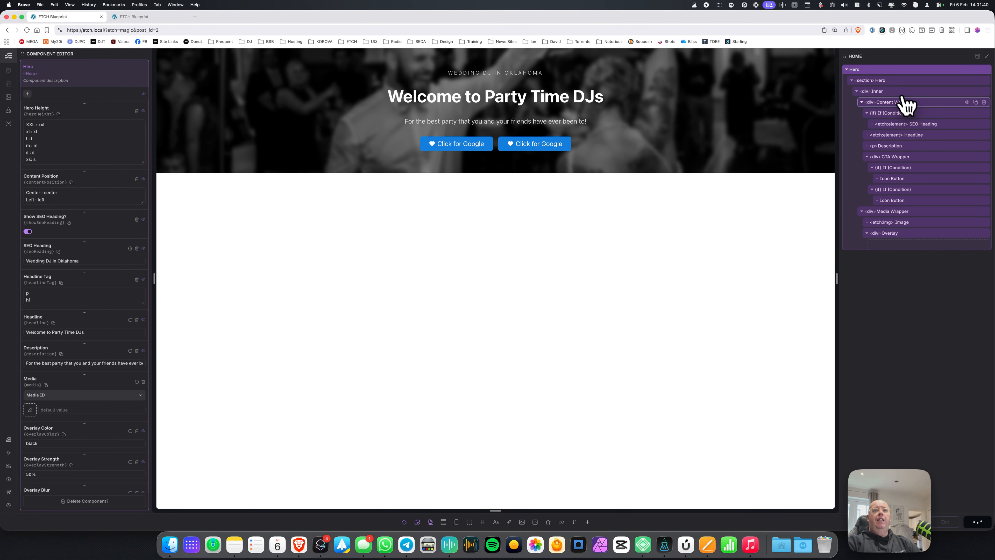
pyautogui.click(897, 80)
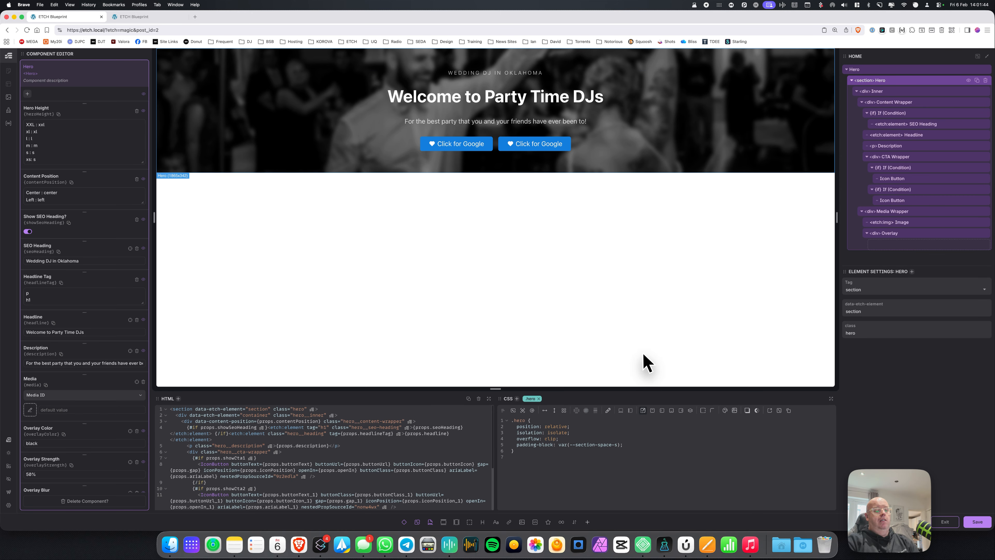
pyautogui.write('a')
pyautogui.write('da')
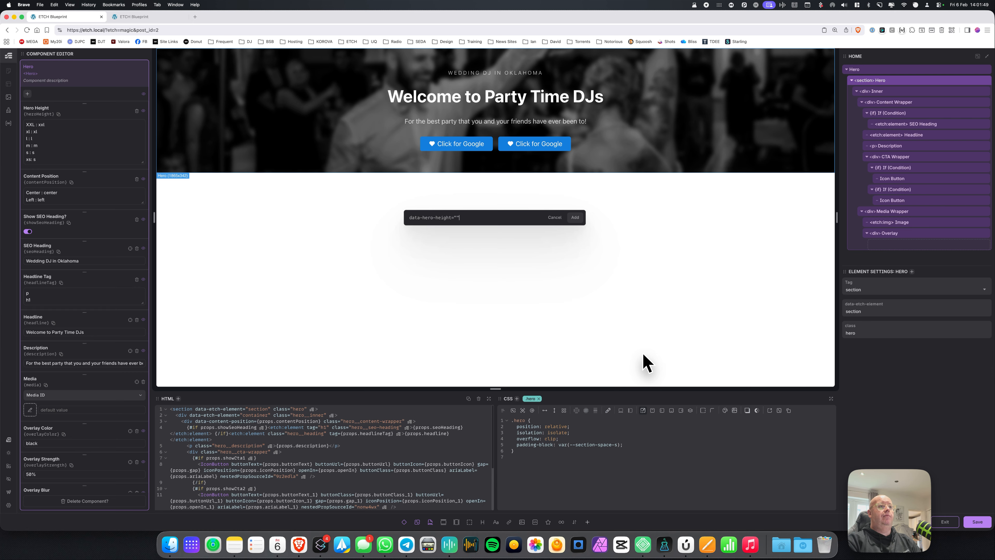
pyautogui.press('Return')
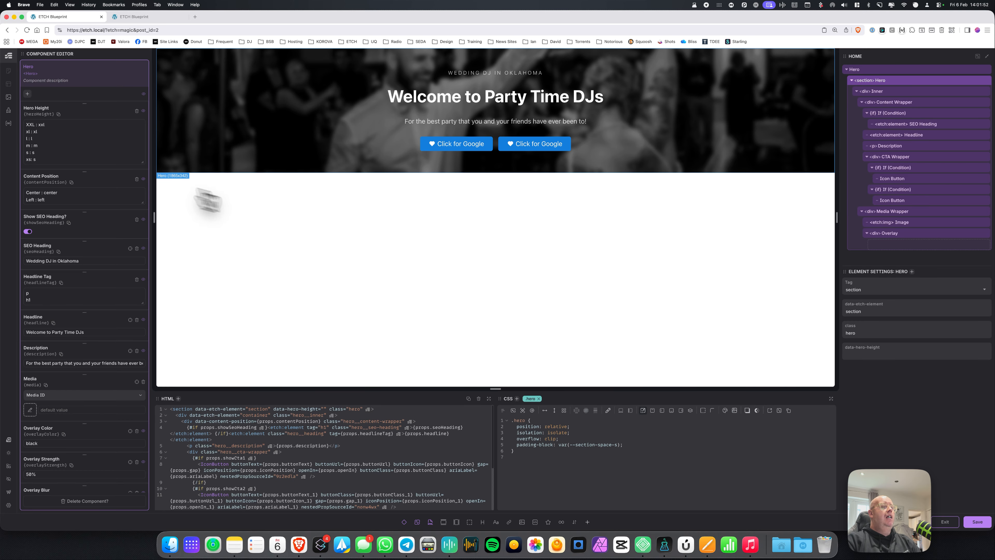
pyautogui.click(59, 114)
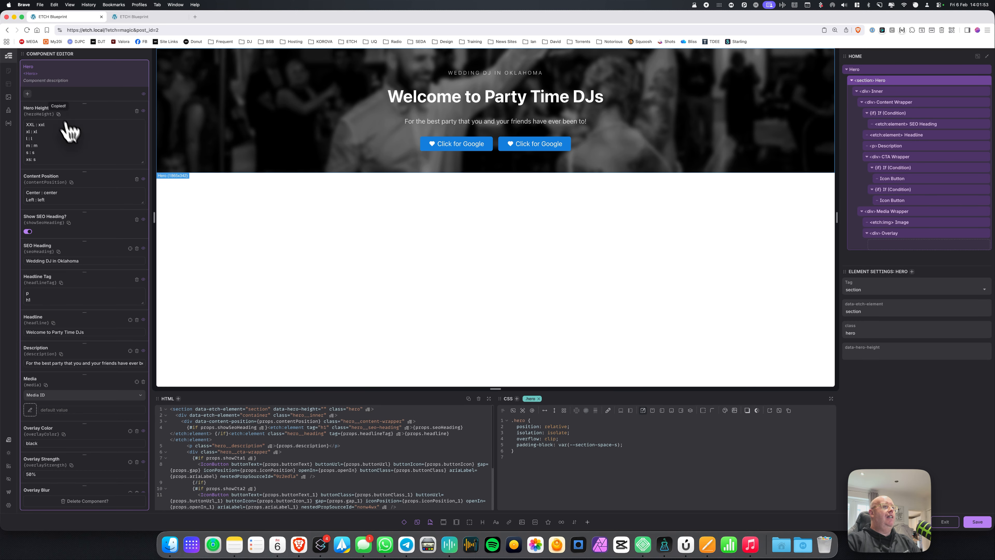
pyautogui.click(323, 408)
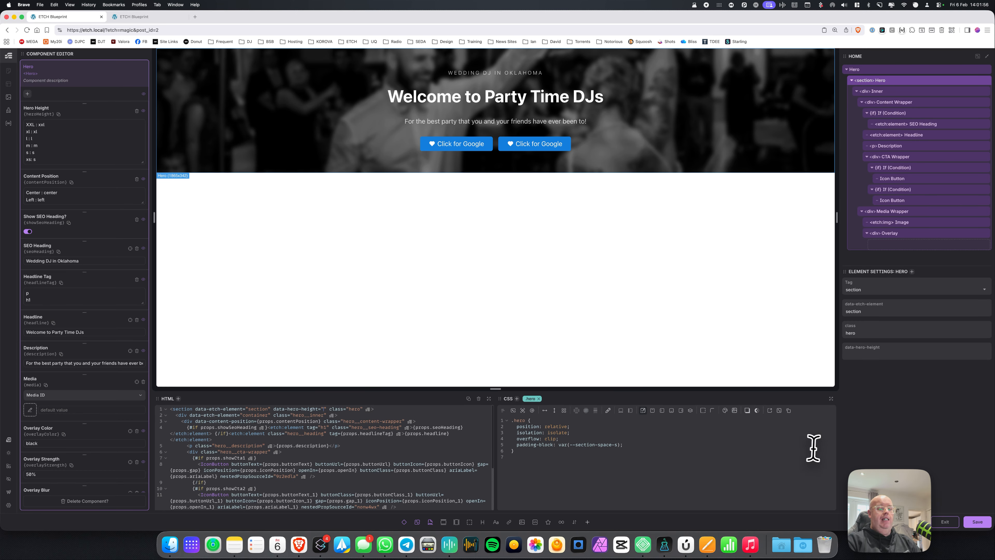
pyautogui.press('super+v')
pyautogui.write('}')
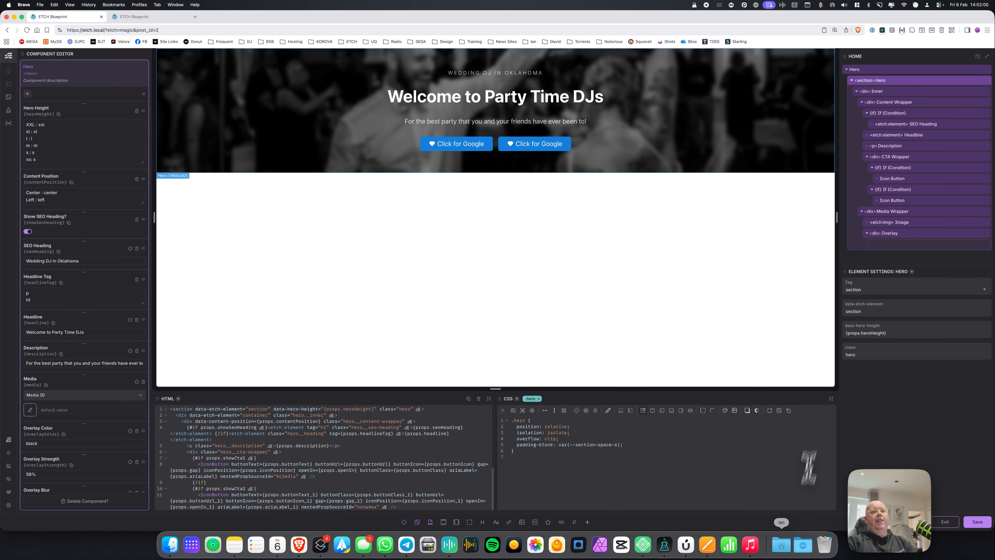
# - Add an &[data-hero-height="xxl"] rule to .hero with padding-block var(--section-space-xxl)
pyautogui.click(976, 522)
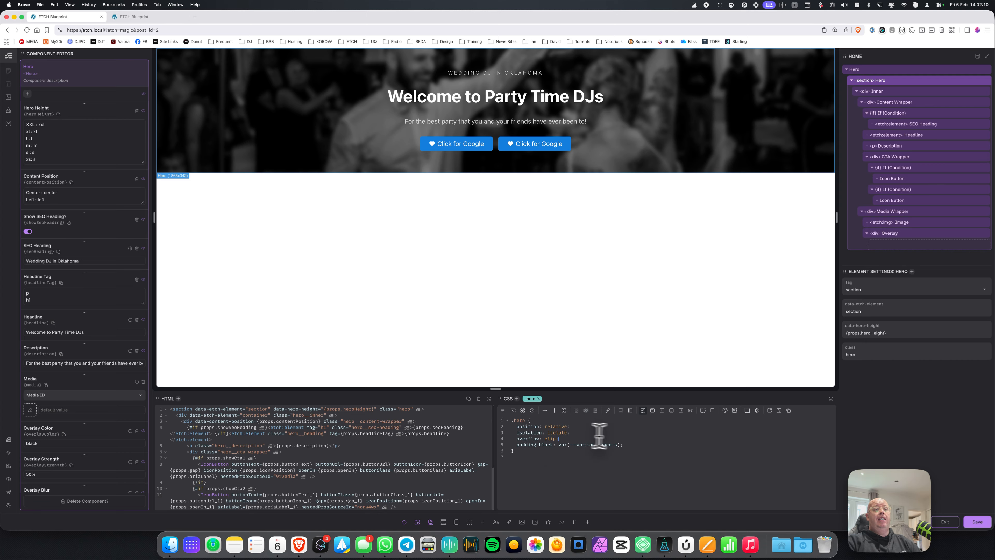
pyautogui.press('Return')
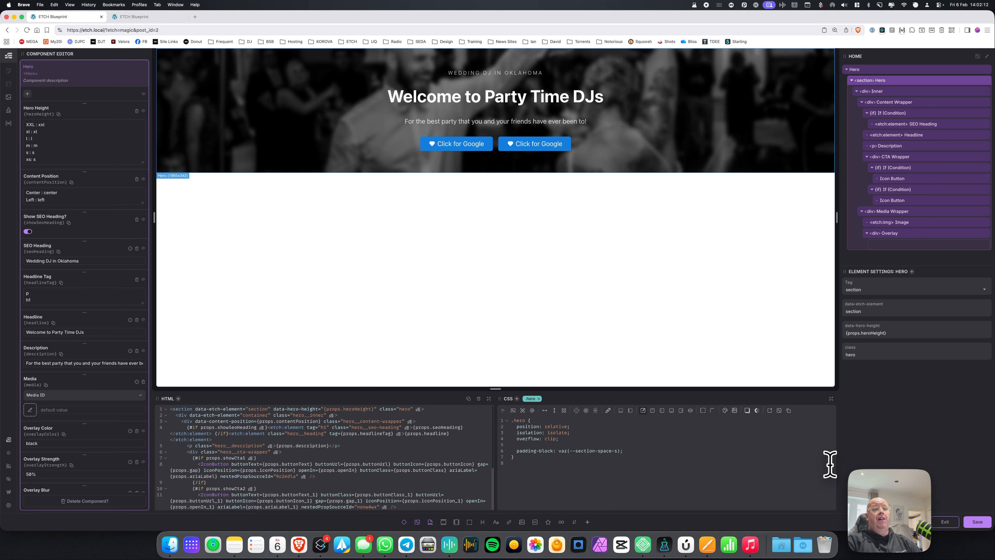
pyautogui.press('Return')
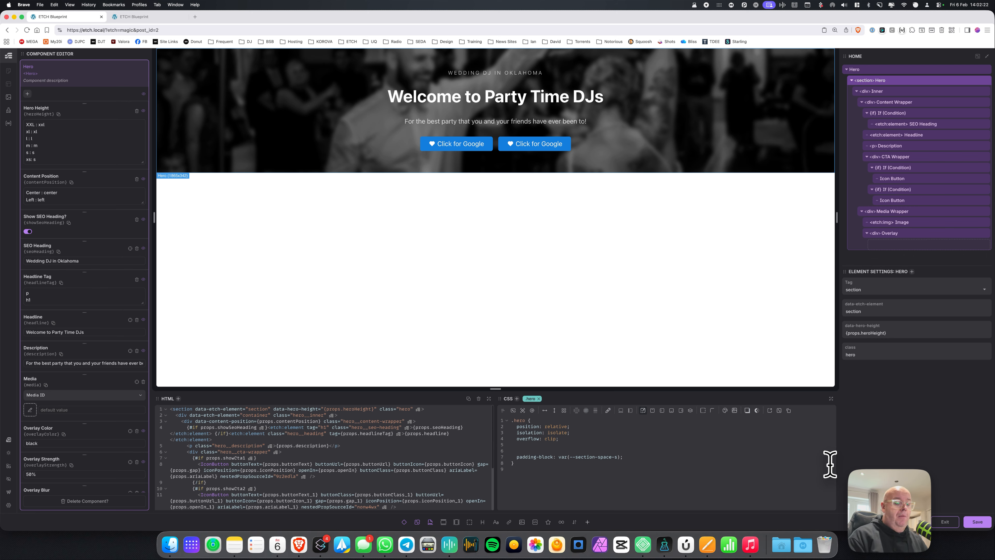
pyautogui.write('&[data-hero-height="xxl')
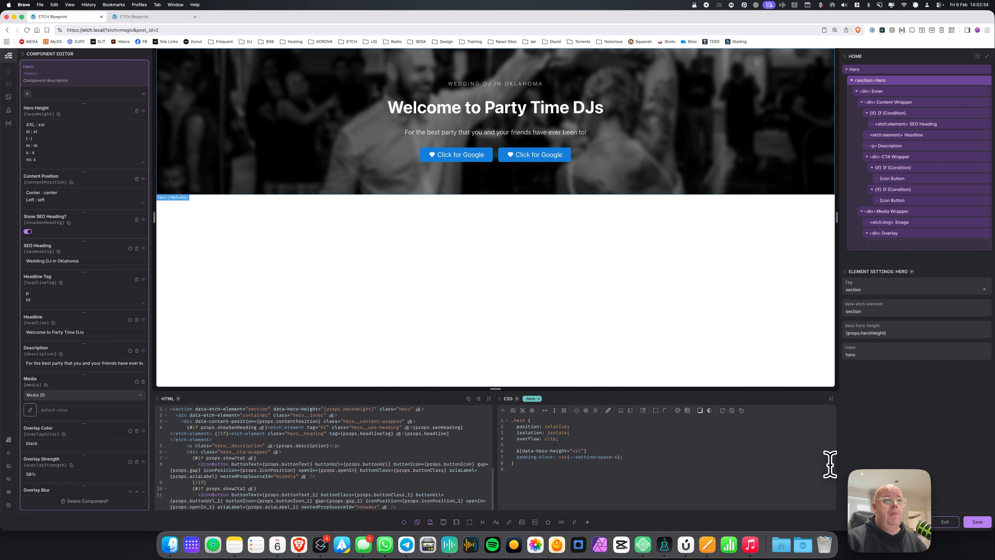
pyautogui.click(829, 464)
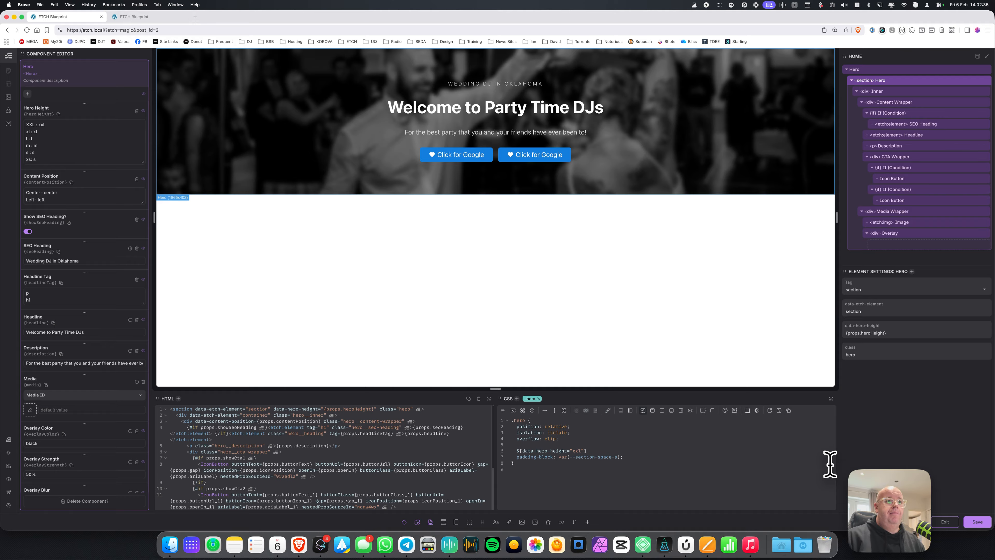
pyautogui.click(611, 450)
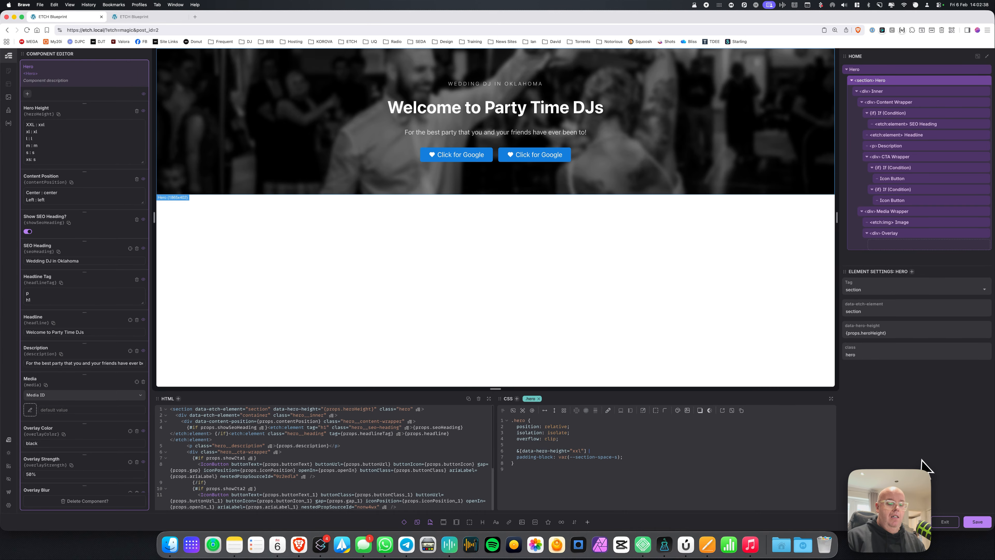
pyautogui.write('{')
pyautogui.press('Return')
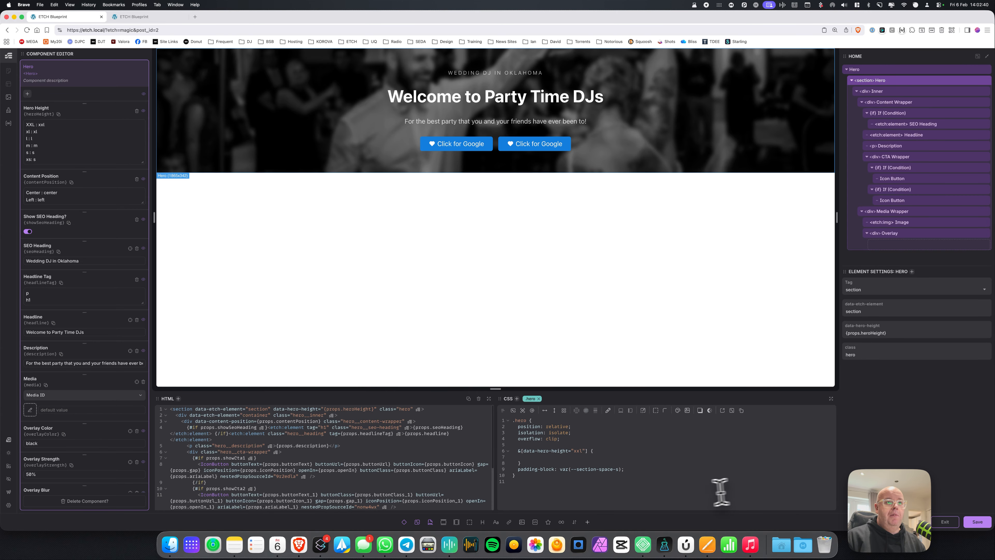
pyautogui.click(617, 468)
pyautogui.press('BackSpace')
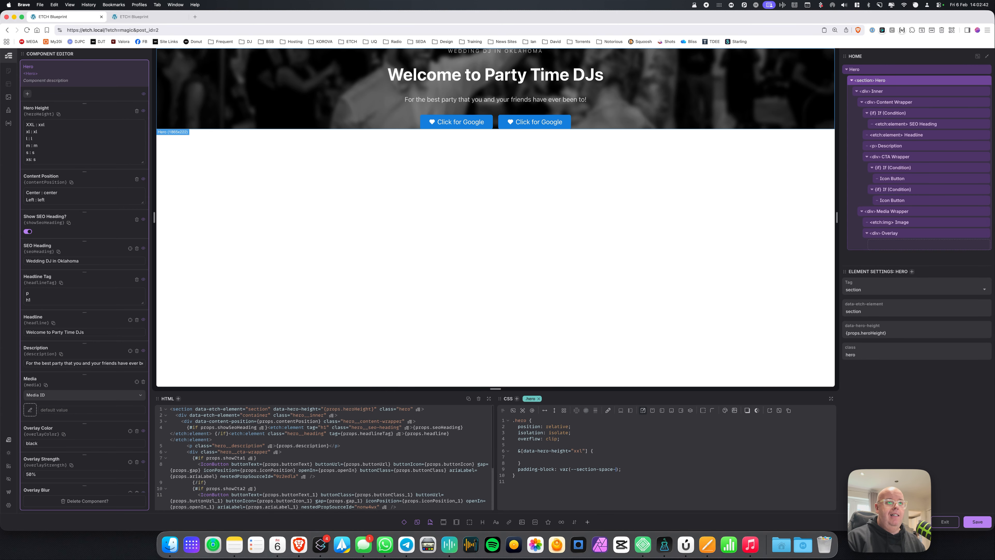
pyautogui.write('xxl')
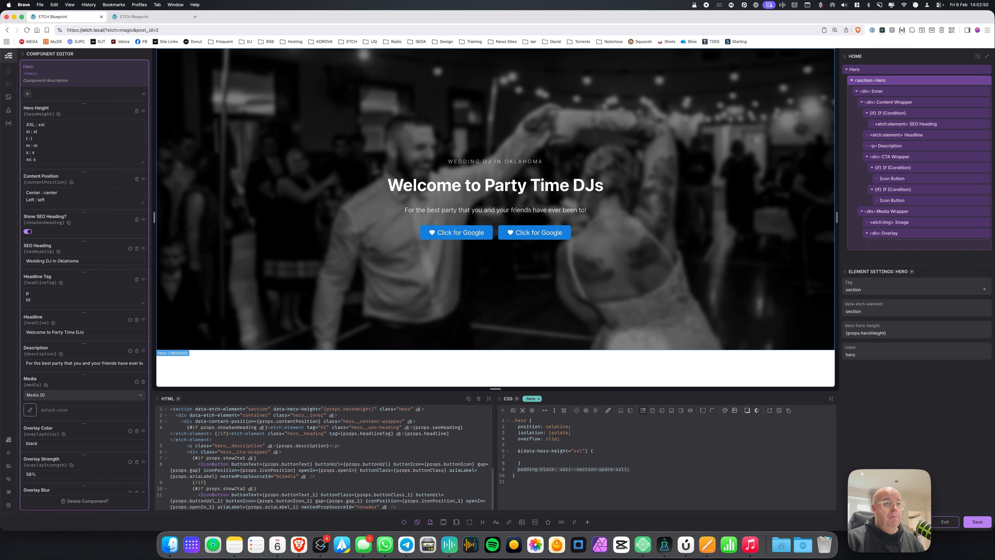
pyautogui.hotkey('alt', 'Up')
pyautogui.hotkey('alt', 'Up')
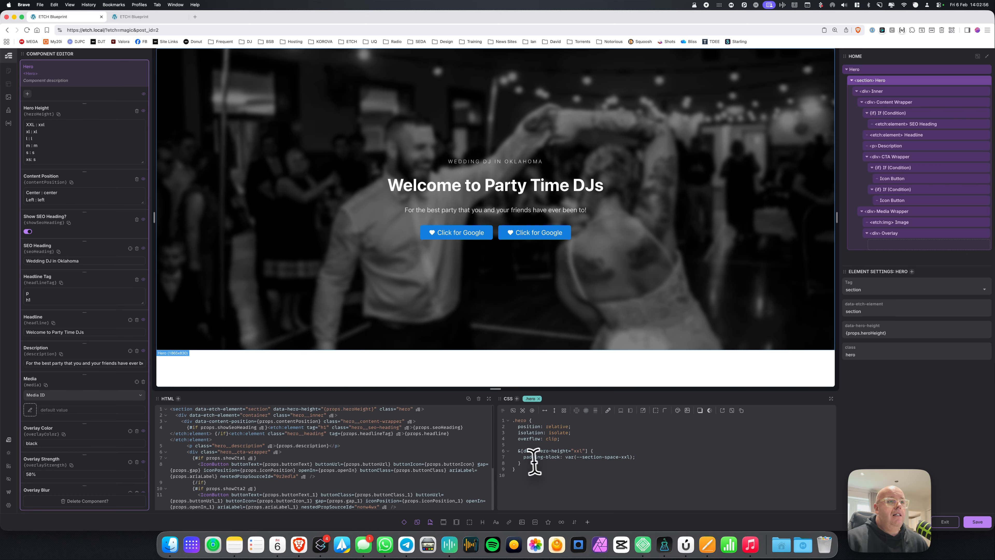
# - Copy the xxl rule block and paste a duplicate below it
pyautogui.moveTo(521, 461); pyautogui.dragTo(498, 451)
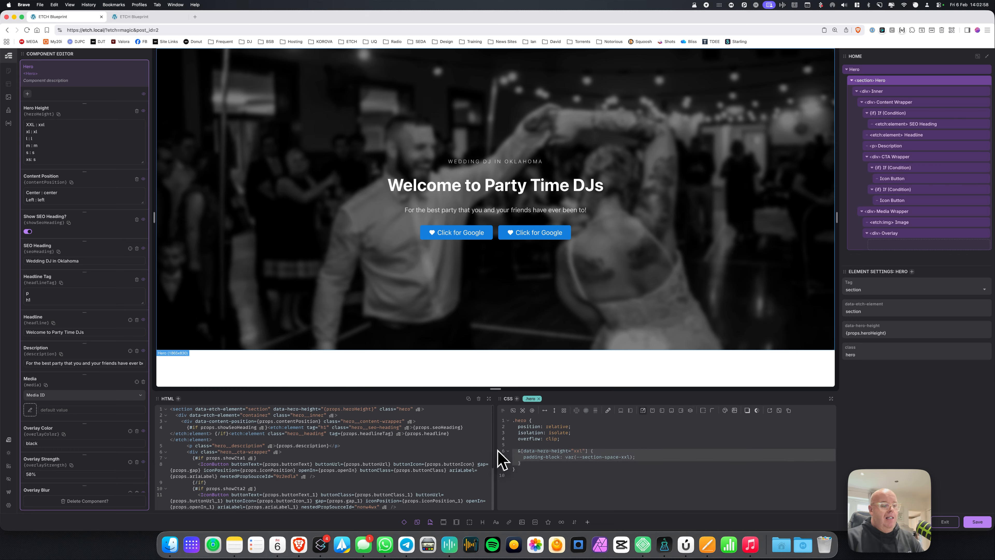
pyautogui.press('super+c')
pyautogui.press('Right')
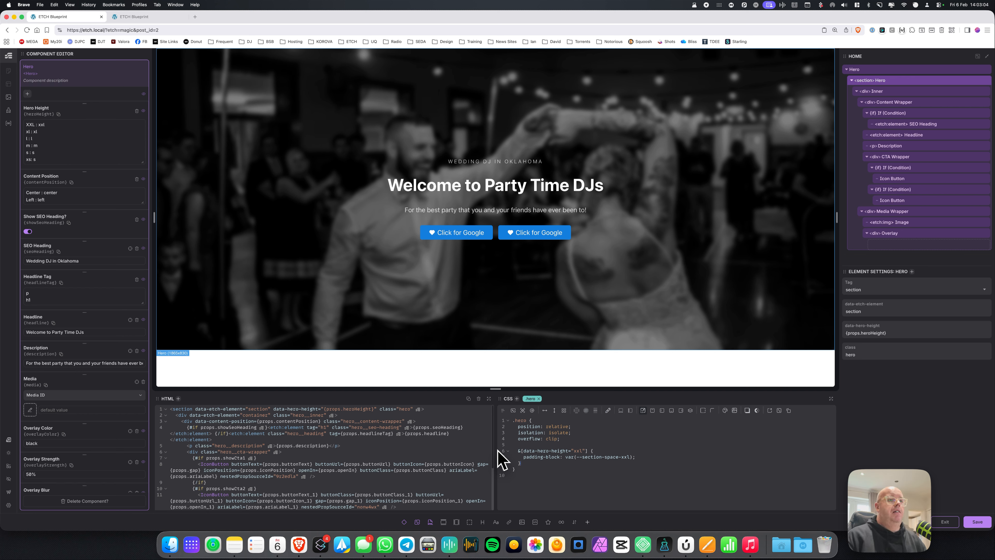
pyautogui.press('super+v')
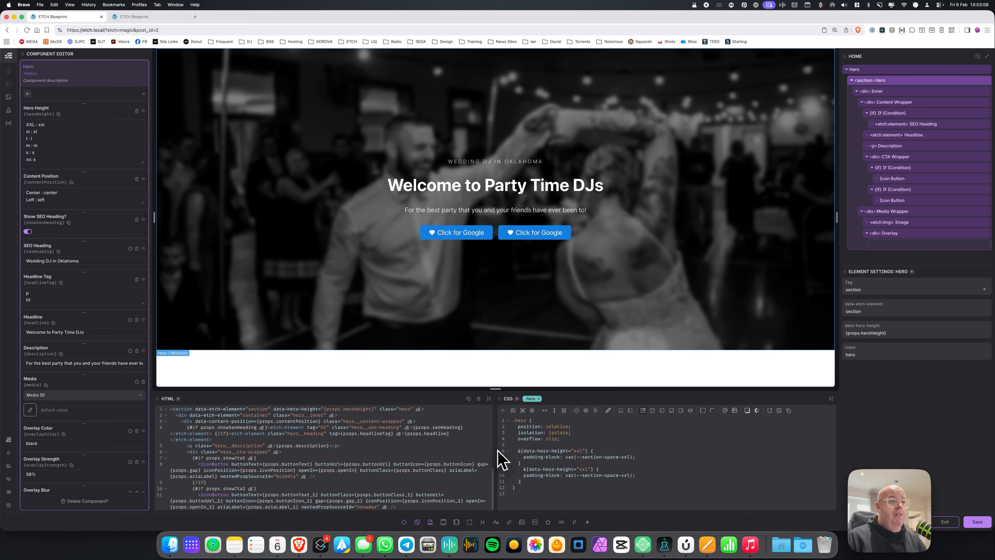
# - Paste four more copies of the rule and change the second and third to xl and l
pyautogui.press('super+v')
pyautogui.press('super+v')
pyautogui.press('super+v')
pyautogui.press('super+v')
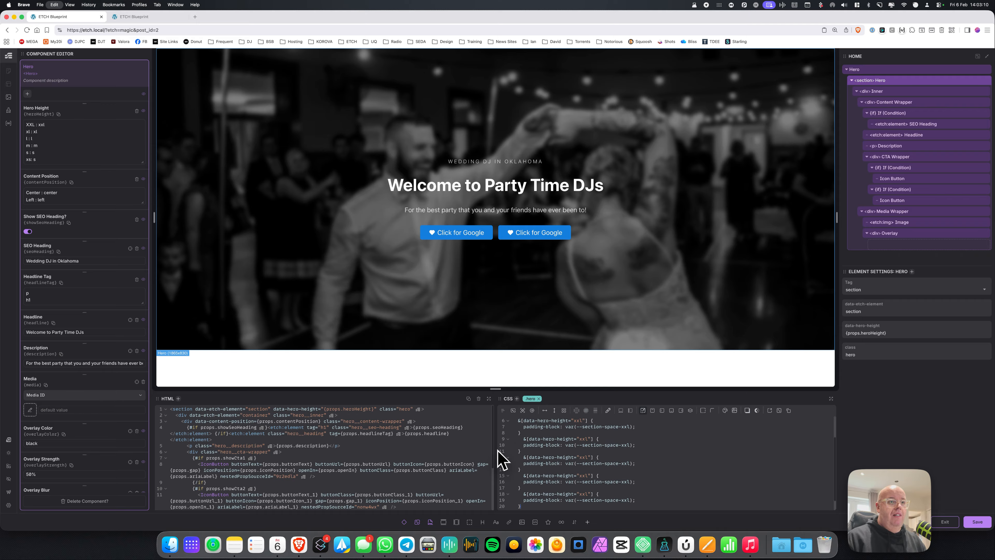
pyautogui.scroll(3, 578, 431)
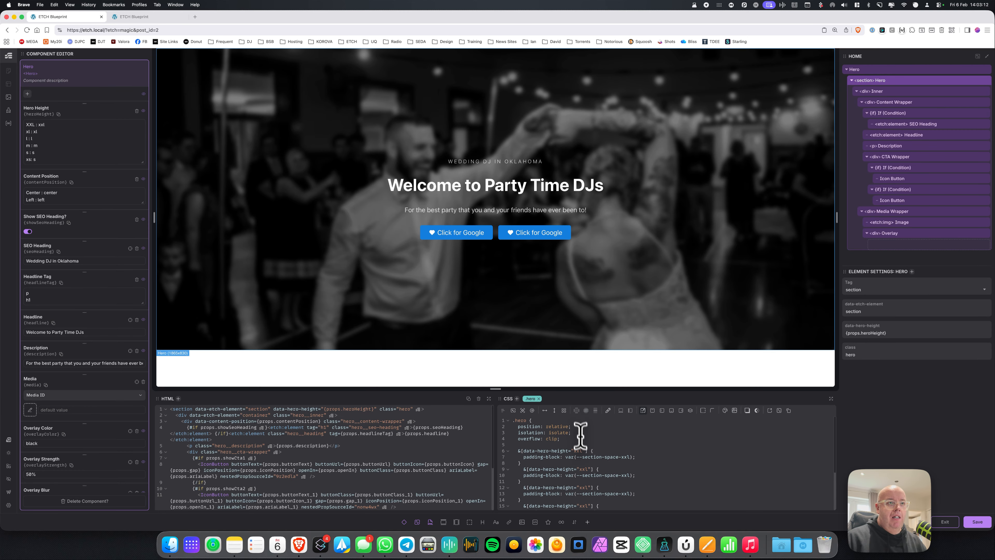
pyautogui.click(581, 469)
pyautogui.press('BackSpace')
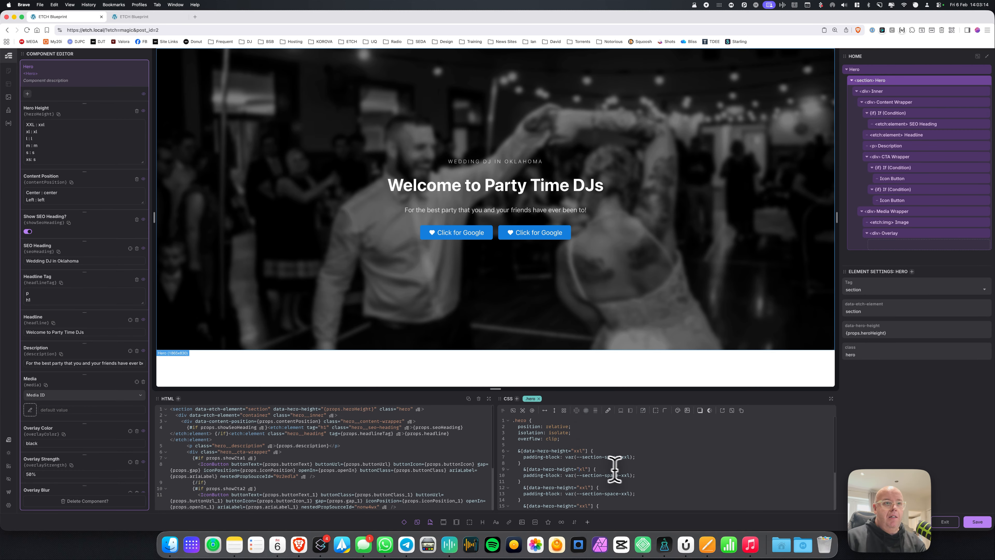
pyautogui.click(623, 475)
pyautogui.press('BackSpace')
pyautogui.scroll(-1, 626, 474)
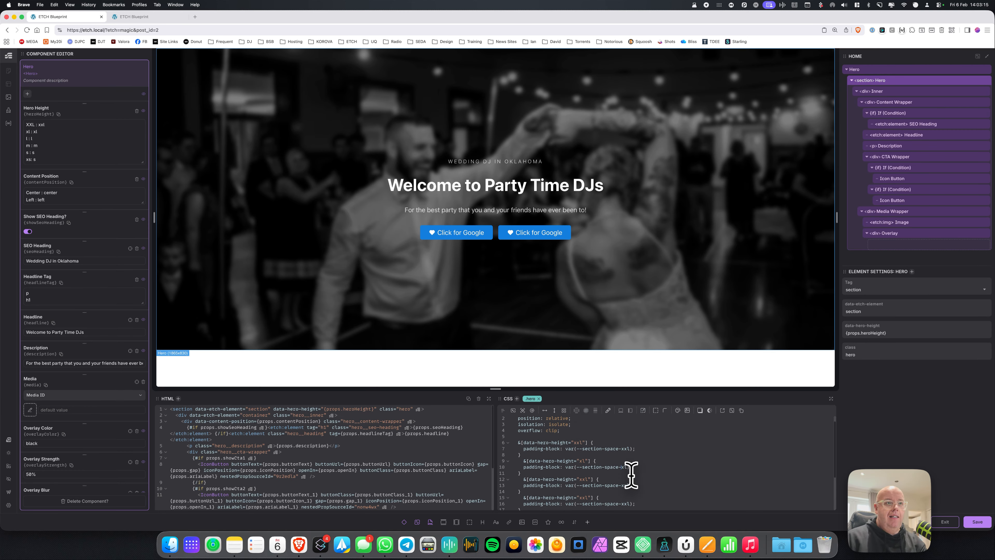
pyautogui.click(584, 474)
pyautogui.press('BackSpace')
pyautogui.press('BackSpace')
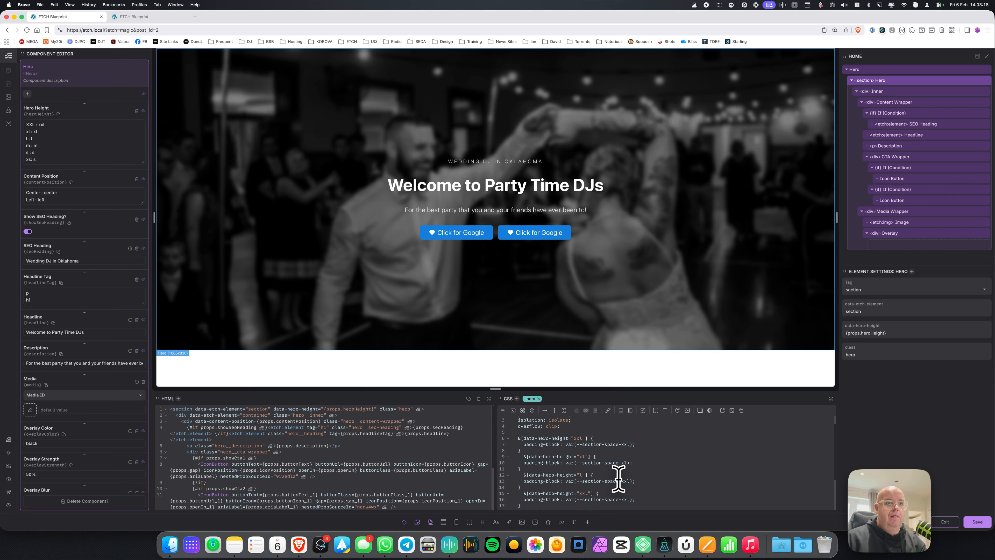
pyautogui.click(625, 480)
pyautogui.press('BackSpace')
pyautogui.press('BackSpace')
pyautogui.scroll(-1, 611, 486)
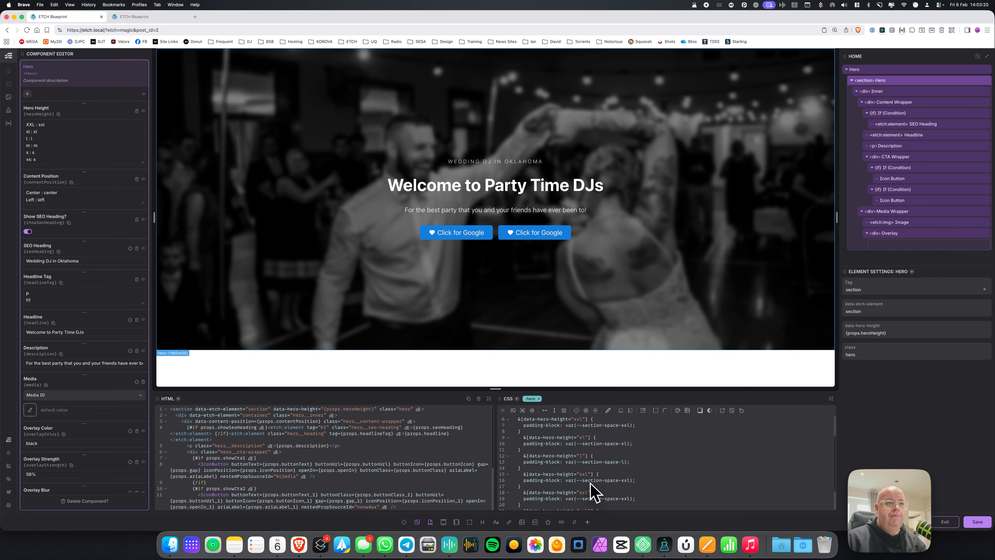
# - Set the remaining rules' heights and padding to m, s and xs, then save and exit
pyautogui.doubleClick(586, 474)
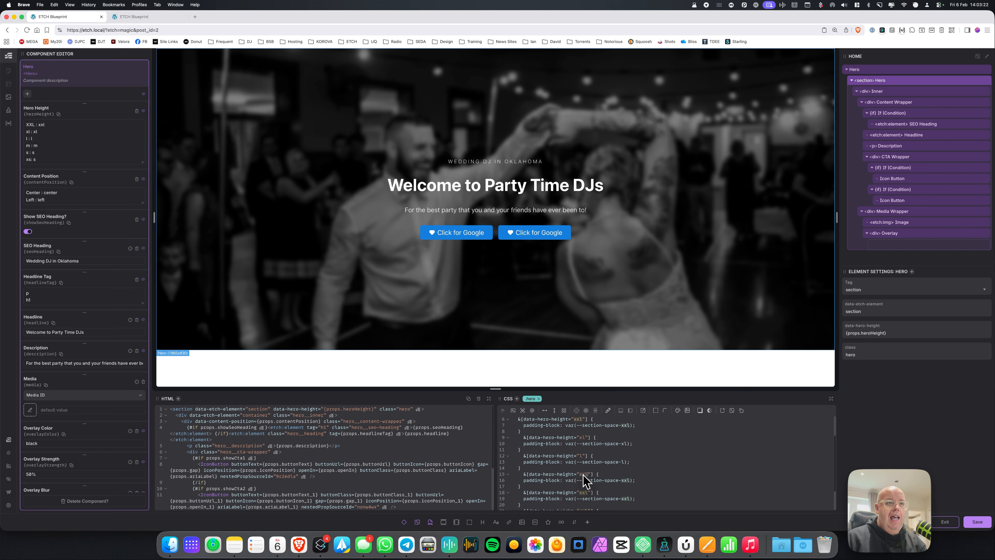
pyautogui.write('m')
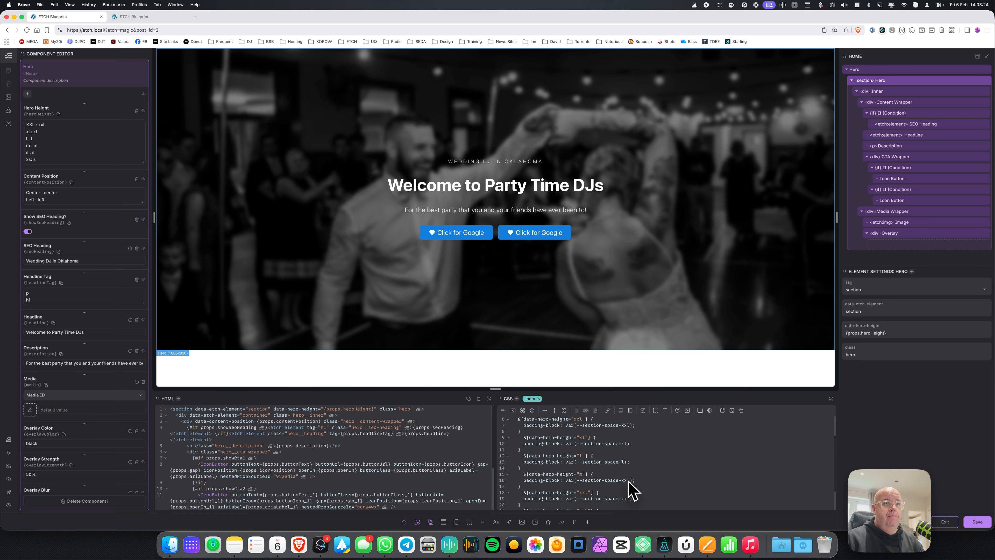
pyautogui.doubleClick(628, 480)
pyautogui.write('m')
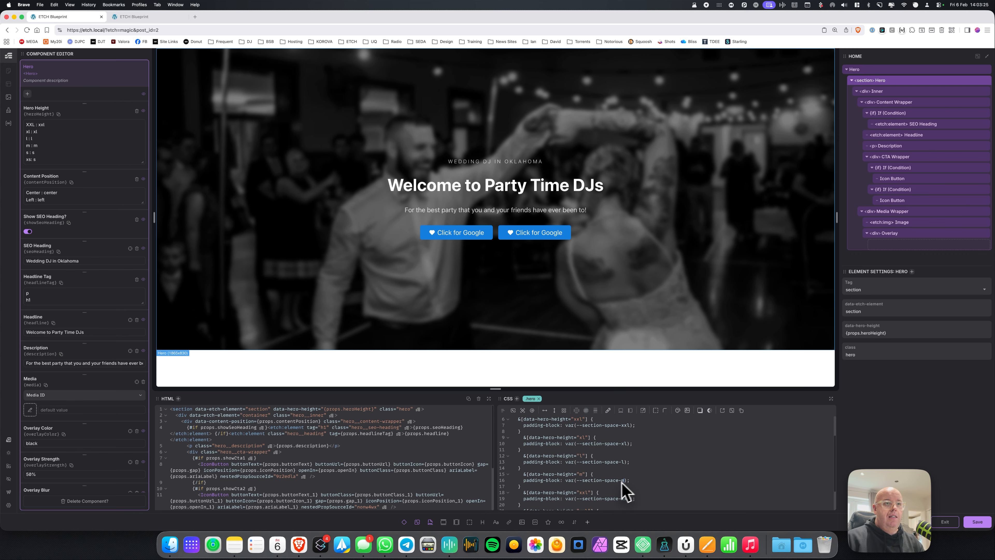
pyautogui.doubleClick(583, 492)
pyautogui.write('s')
pyautogui.doubleClick(625, 498)
pyautogui.write('s')
pyautogui.scroll(-2, 623, 497)
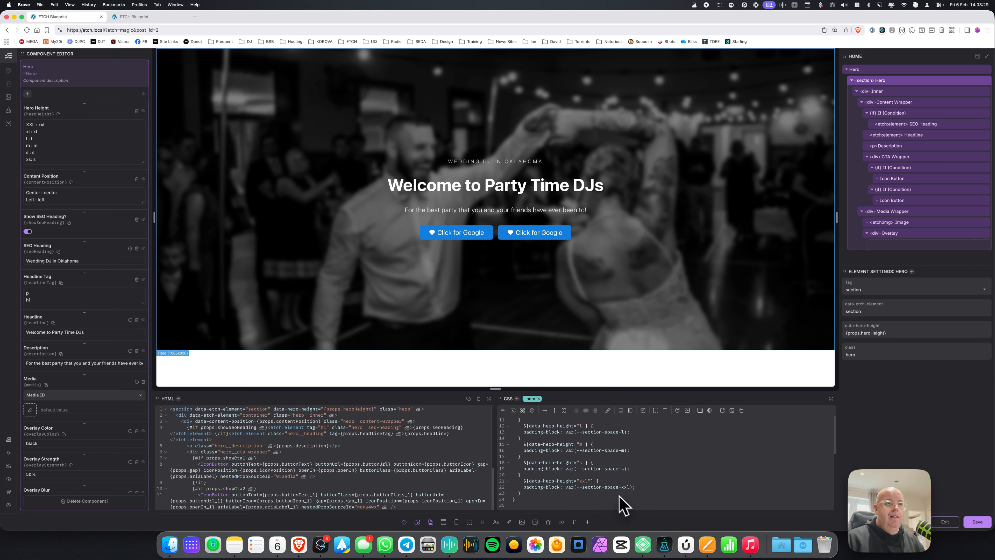
pyautogui.click(582, 480)
pyautogui.write('s')
pyautogui.click(627, 488)
pyautogui.write('s')
pyautogui.click(976, 522)
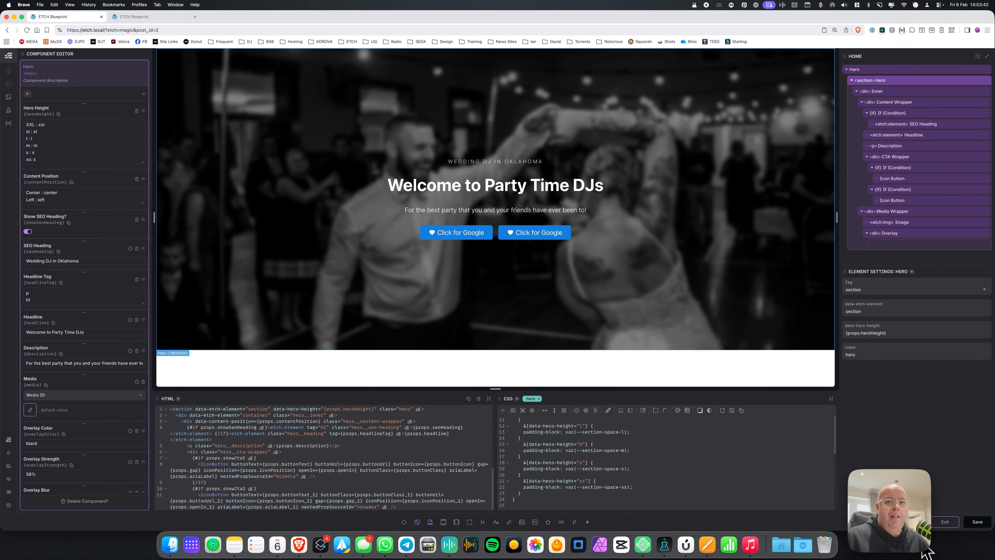
pyautogui.click(944, 522)
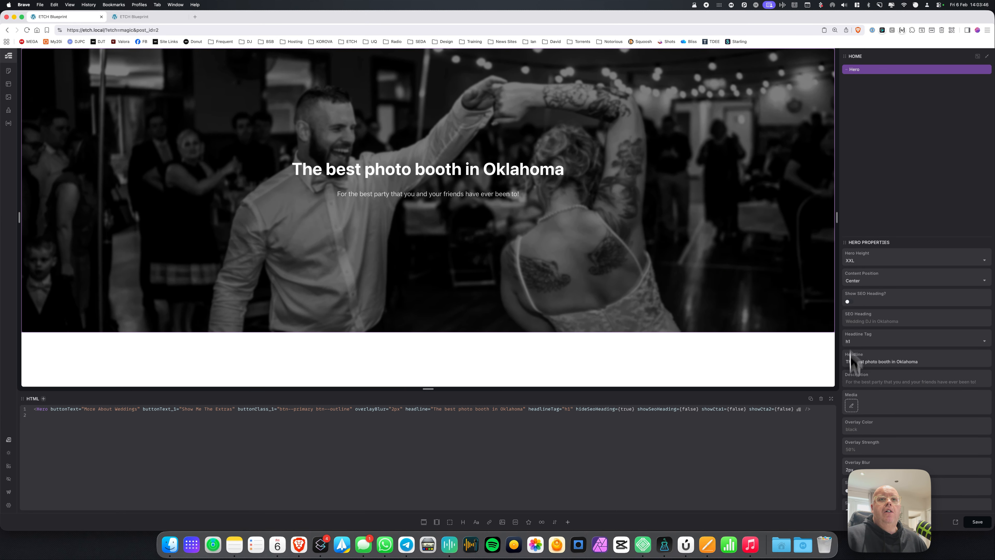
# - Switch on Show CTA 1 and Show CTA 2 in the Hero properties
pyautogui.scroll(-3, 916, 352)
pyautogui.click(849, 363)
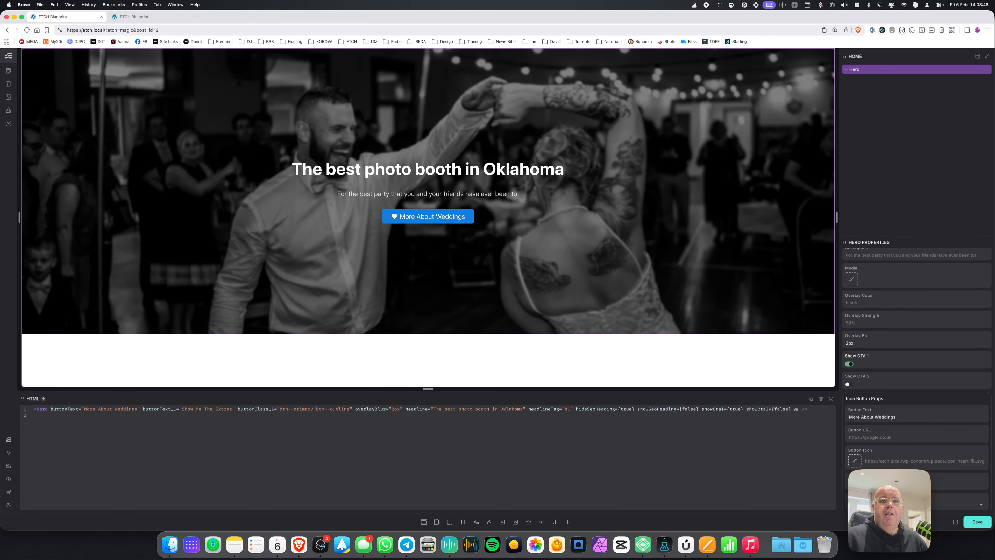
pyautogui.click(848, 384)
# - Set the Hero Height to xl, then to l
pyautogui.scroll(4, 870, 382)
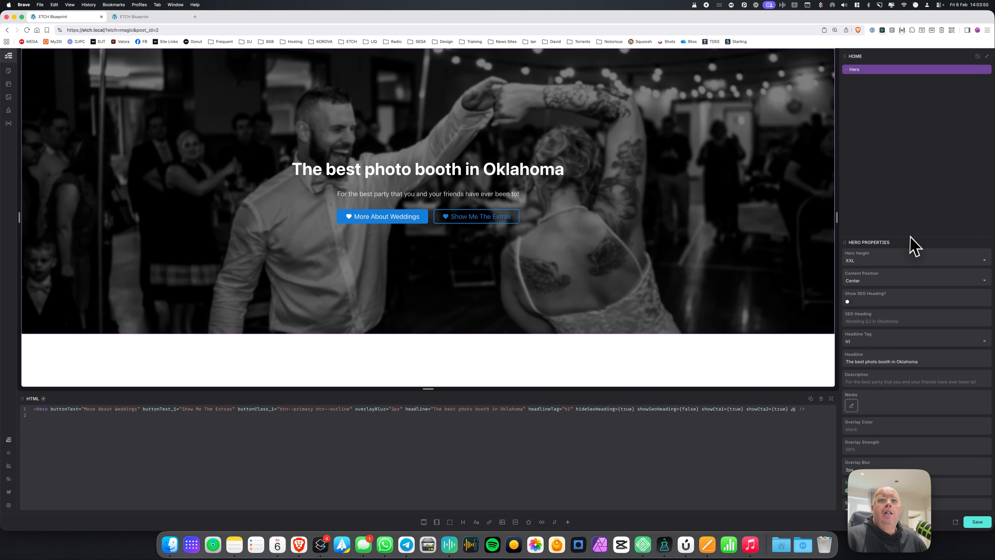
pyautogui.moveTo(912, 237); pyautogui.dragTo(915, 151)
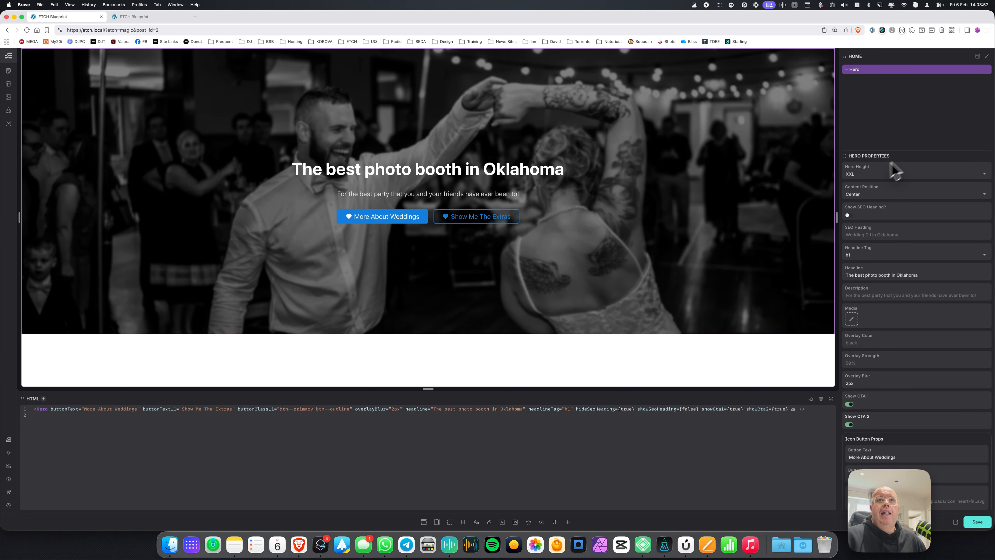
pyautogui.click(862, 174)
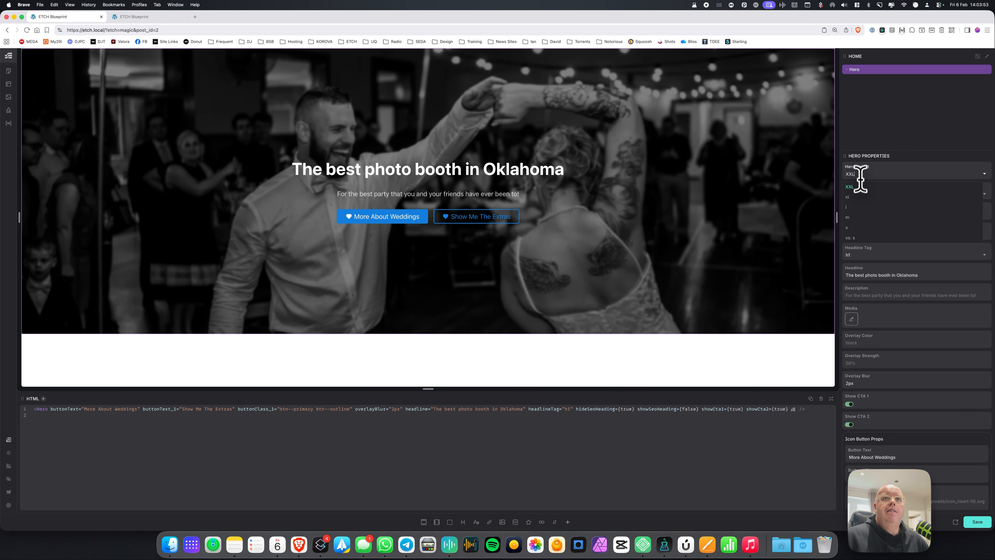
pyautogui.click(862, 204)
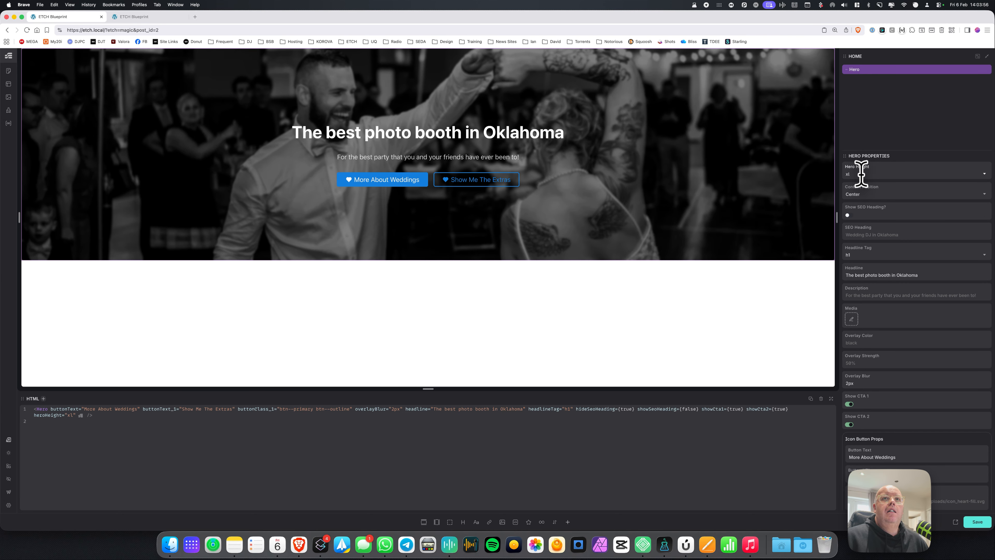
pyautogui.click(985, 177)
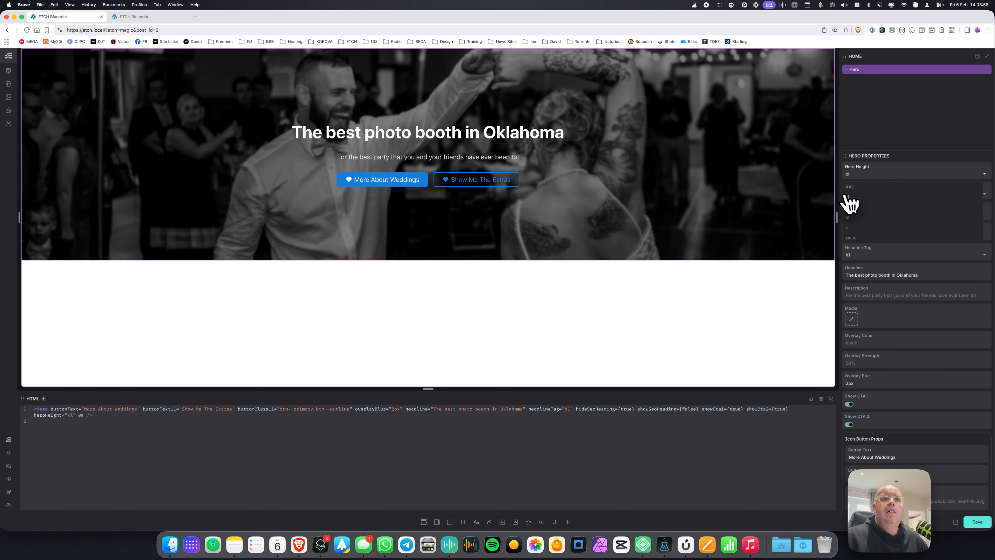
pyautogui.click(853, 213)
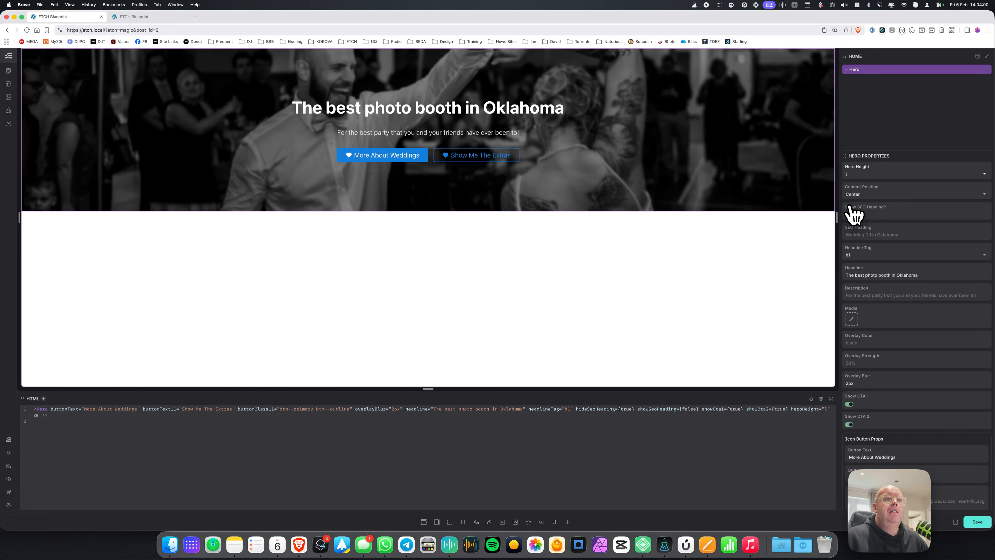
pyautogui.rightClick(890, 71)
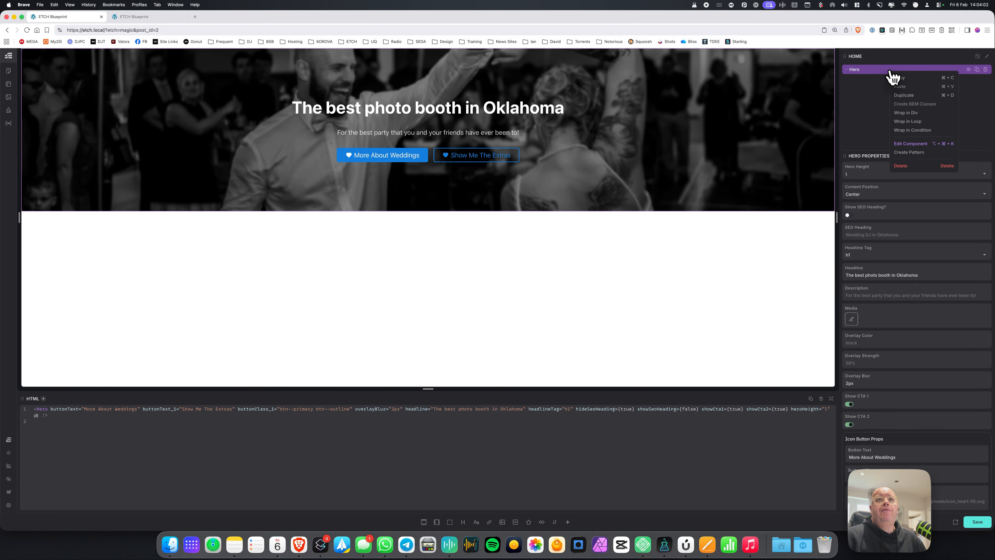
# - Relabel the Hero Height options Extra Extra Large through Extra Small, fixing the last line, then save and exit
pyautogui.click(905, 144)
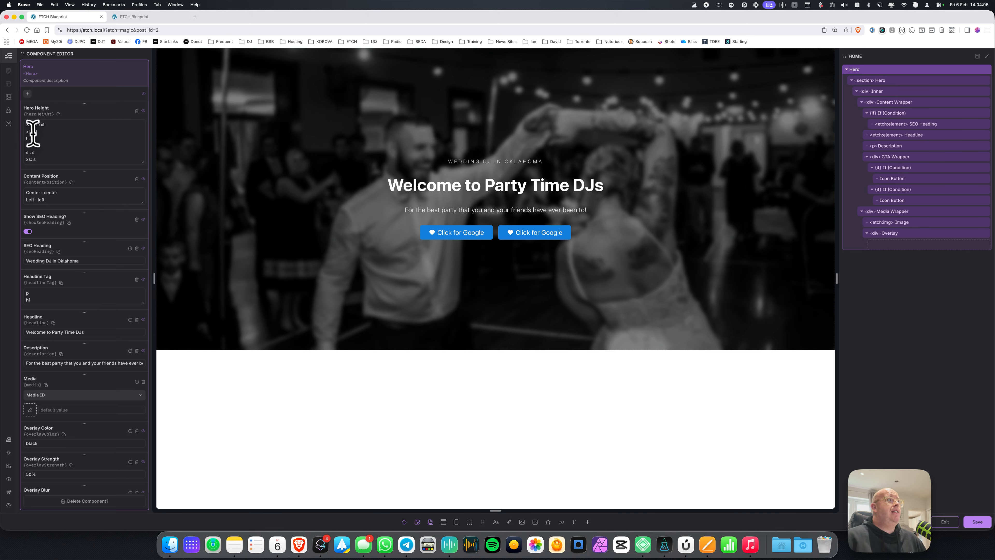
pyautogui.doubleClick(30, 124)
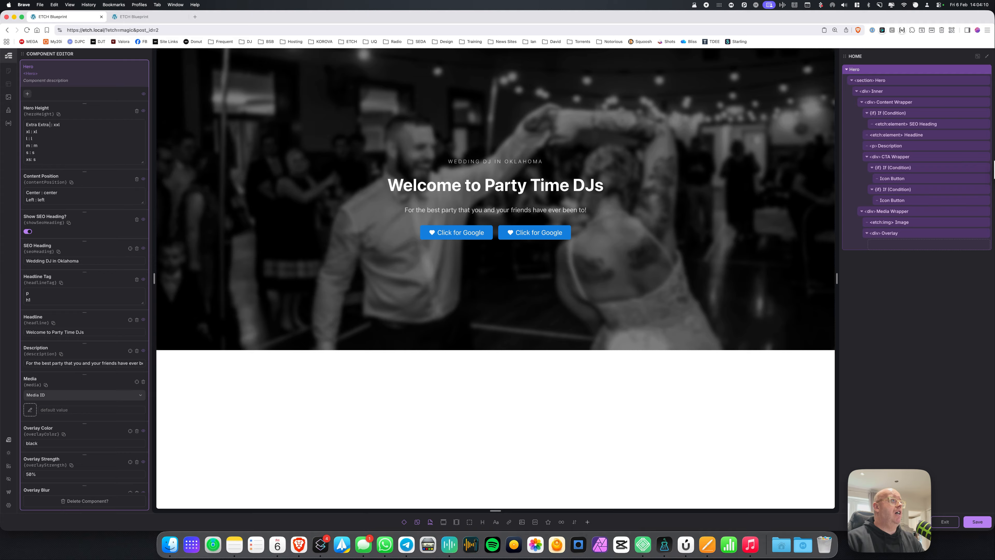
pyautogui.write('Large : xxl ')
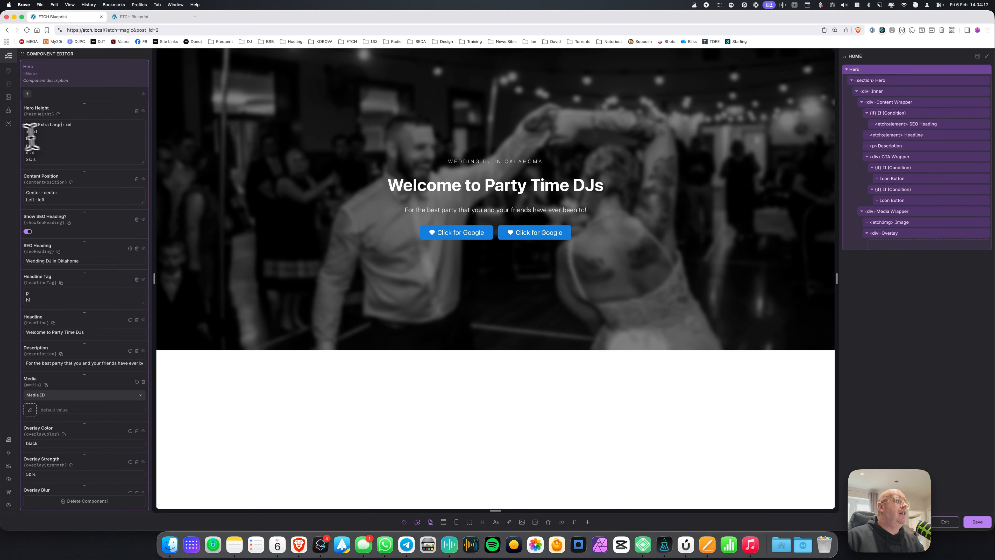
pyautogui.write('Extra Large')
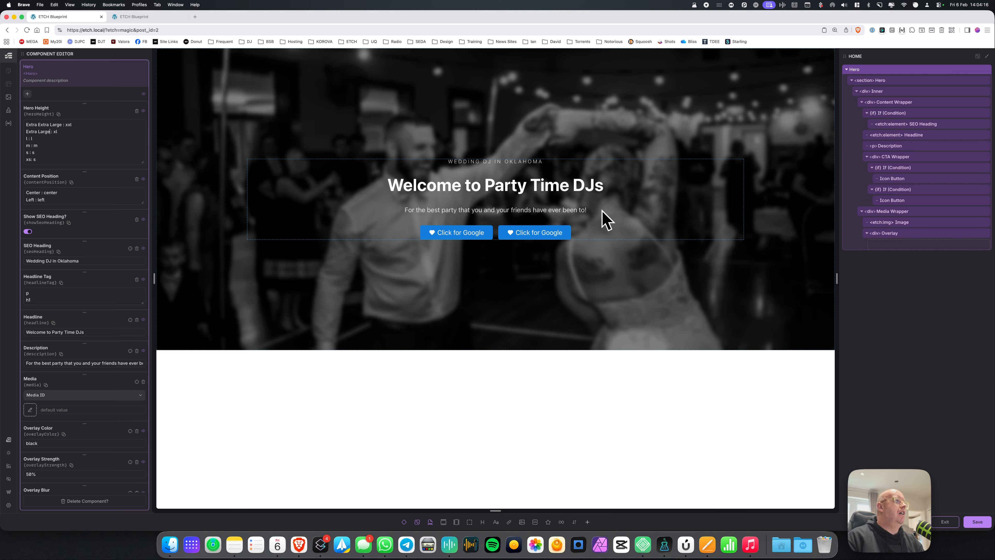
pyautogui.click(28, 138)
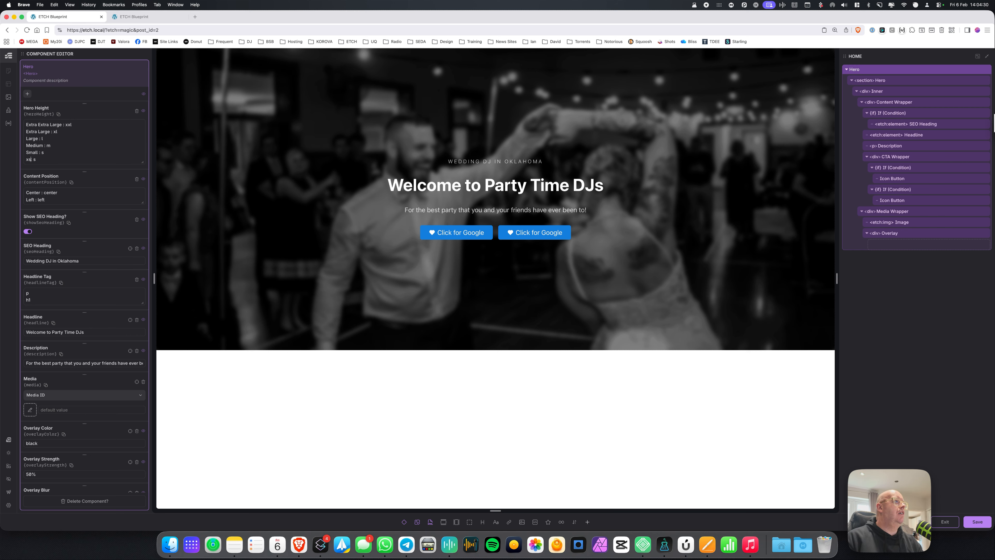
pyautogui.press('BackSpace')
pyautogui.write('Ex')
pyautogui.press('BackSpace')
pyautogui.press('Return')
pyautogui.click(977, 521)
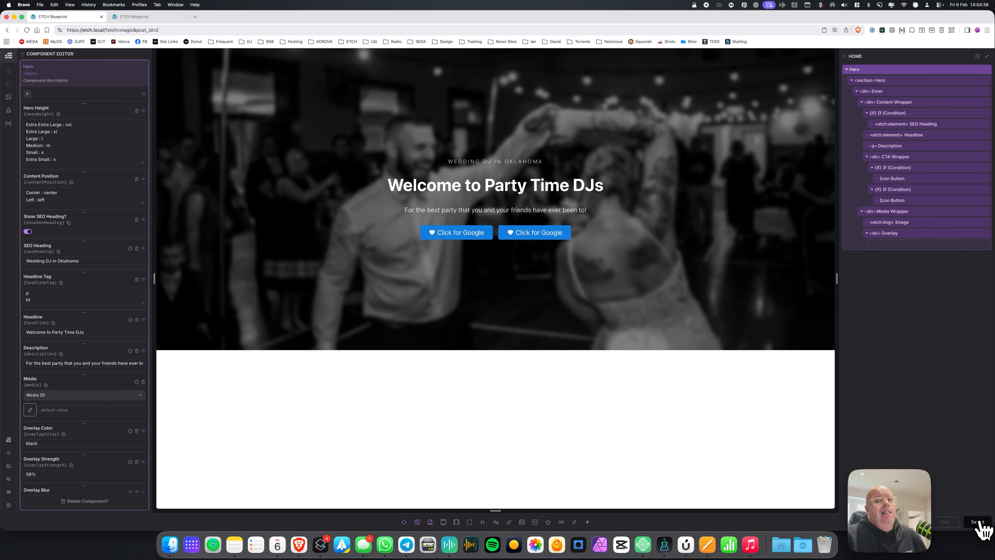
pyautogui.click(944, 521)
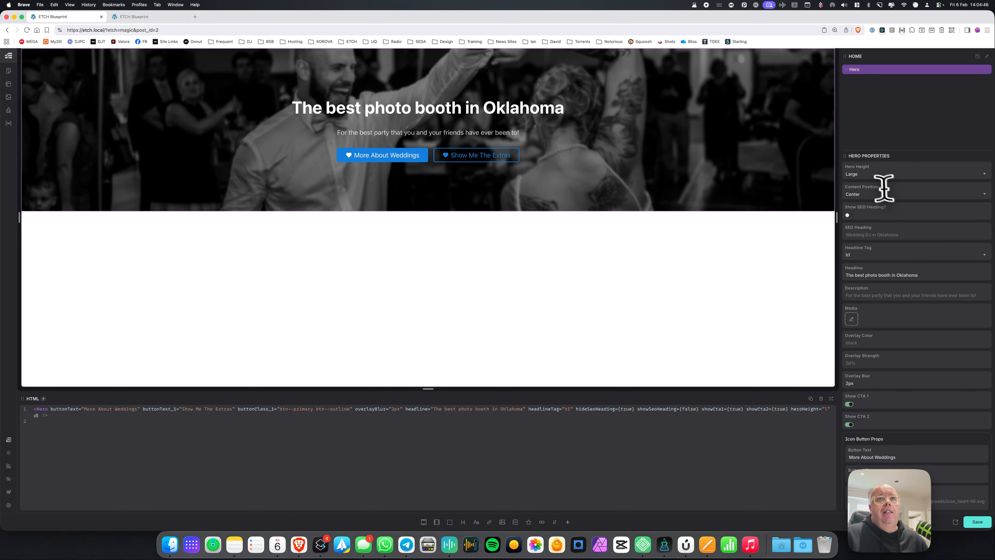
# - Try Extra Extra Large, Extra Large, Large and Small heights, end on Extra Extra Large, and turn off both CTAs
pyautogui.click(865, 171)
pyautogui.click(868, 187)
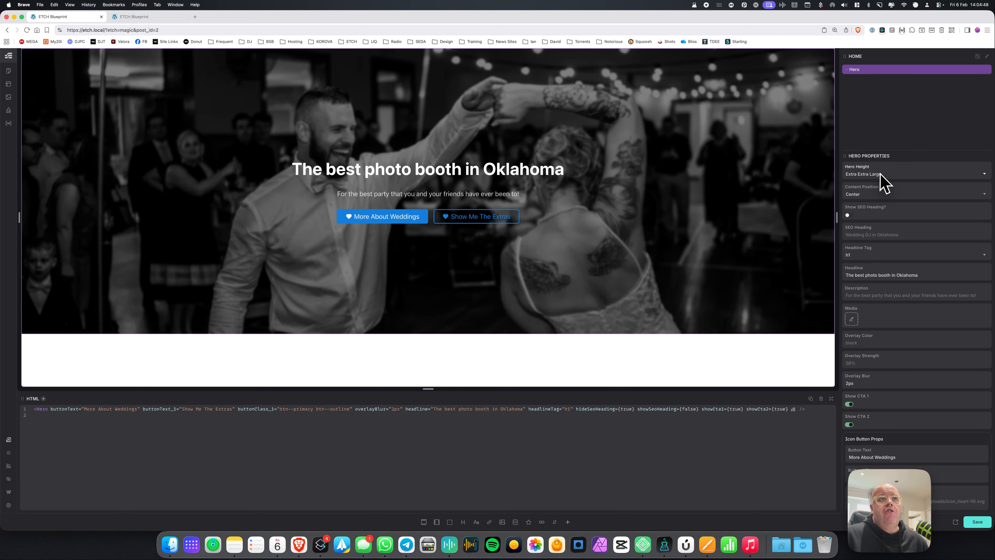
pyautogui.click(985, 176)
pyautogui.click(866, 202)
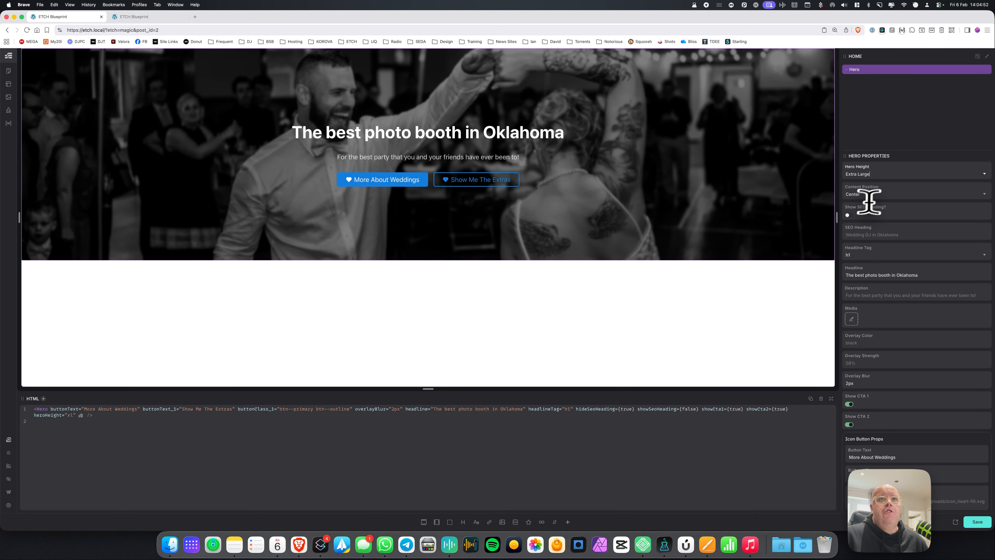
pyautogui.click(985, 175)
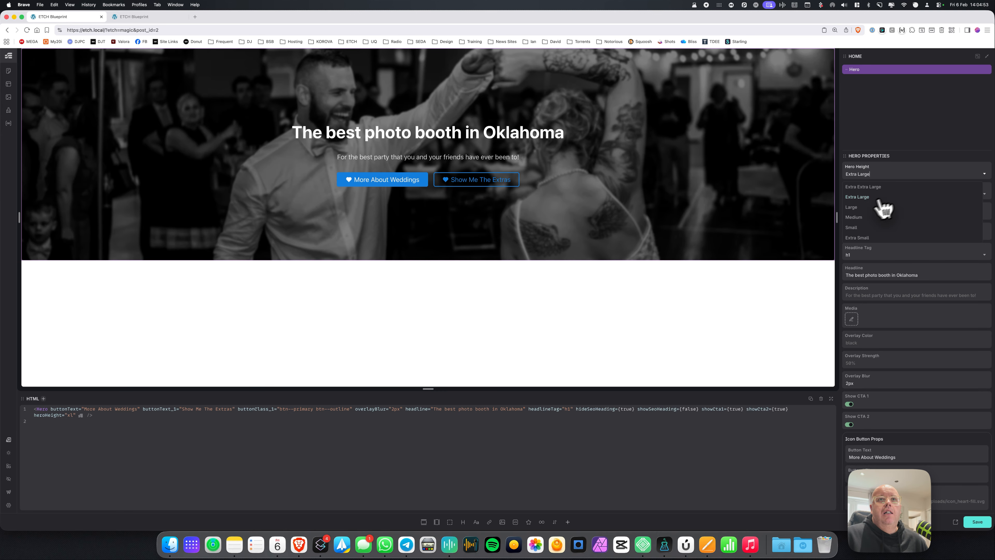
pyautogui.click(861, 215)
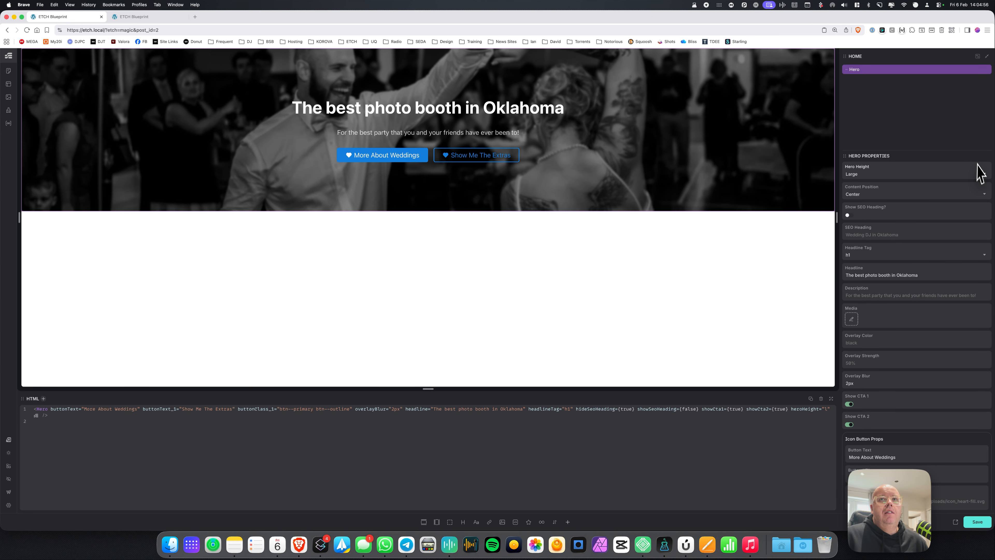
pyautogui.click(980, 173)
pyautogui.click(854, 228)
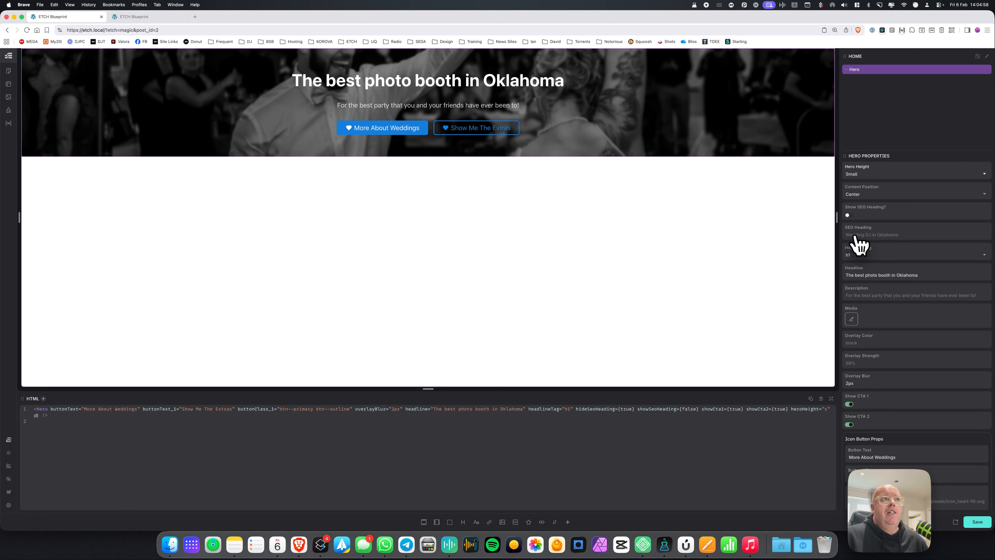
pyautogui.click(984, 176)
pyautogui.click(868, 187)
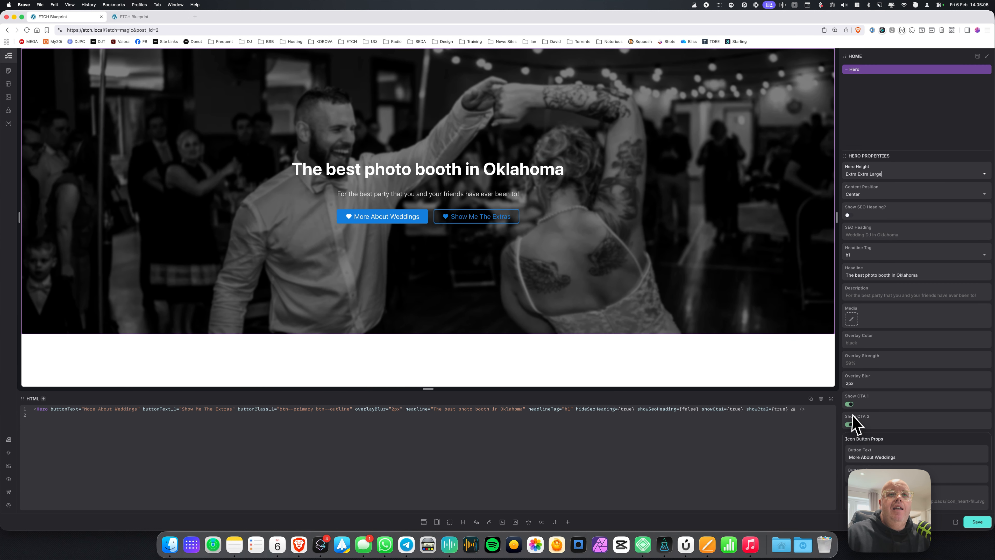
pyautogui.click(848, 404)
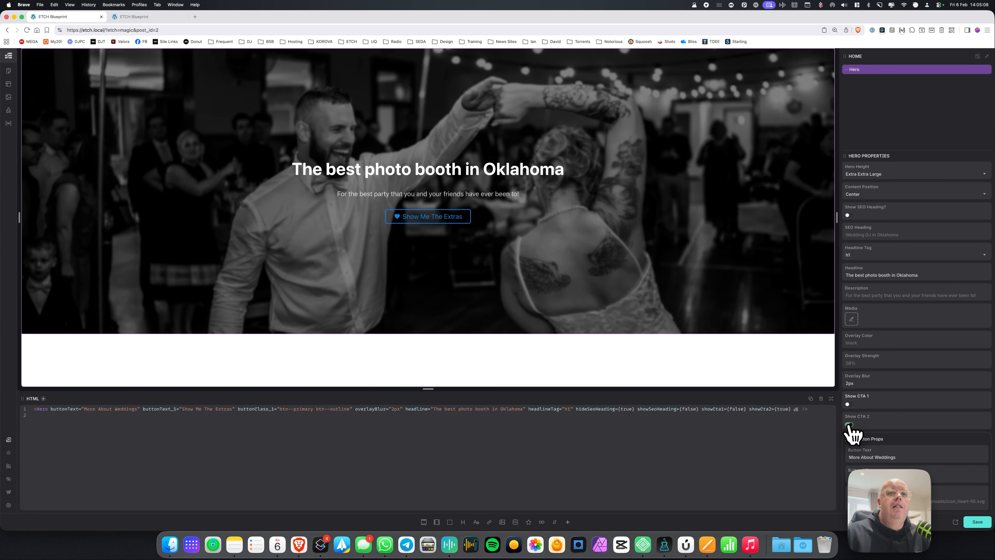
pyautogui.click(848, 424)
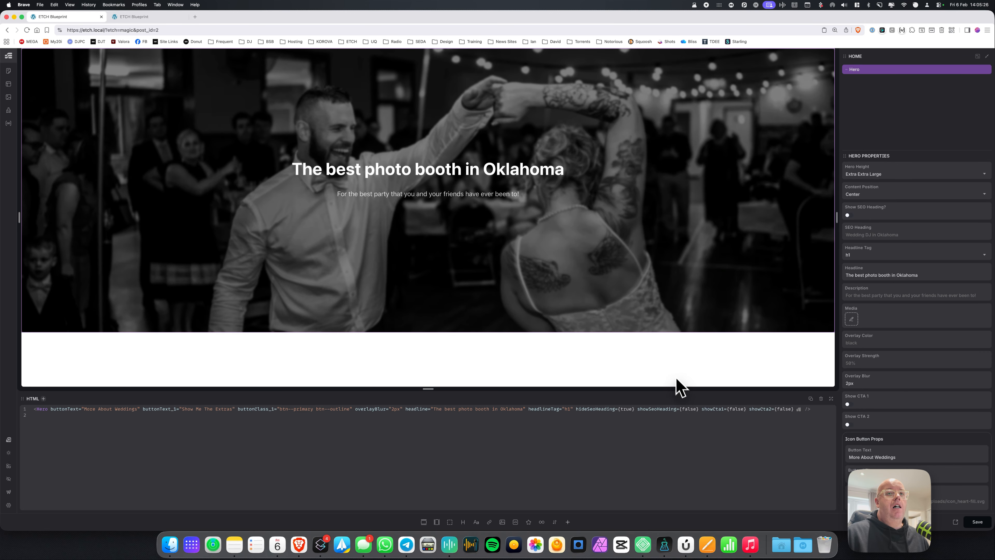
# - Search the web for 'etchwp docs conditions' in a new tab
pyautogui.click(194, 17)
pyautogui.write('etchwp docs conditions')
pyautogui.press('Return')
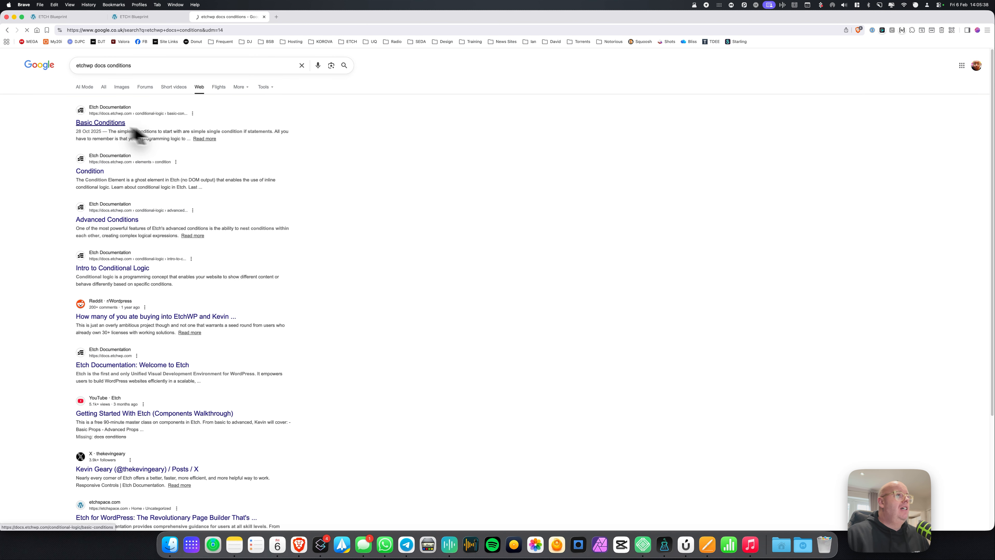
# - Read through the Basic Conditions page, open the Advanced Conditions guide, then return to Etch
pyautogui.click(120, 123)
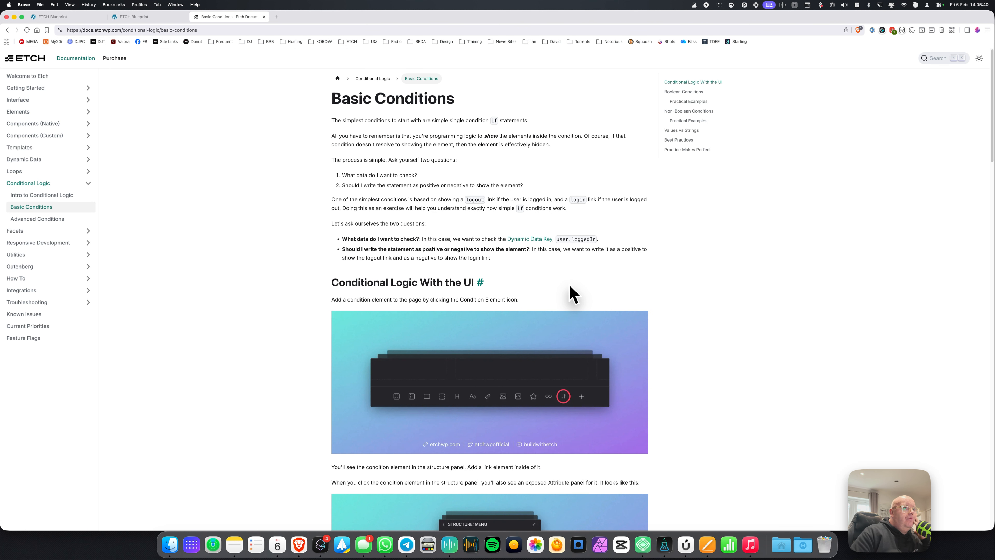
pyautogui.scroll(-10, 573, 295)
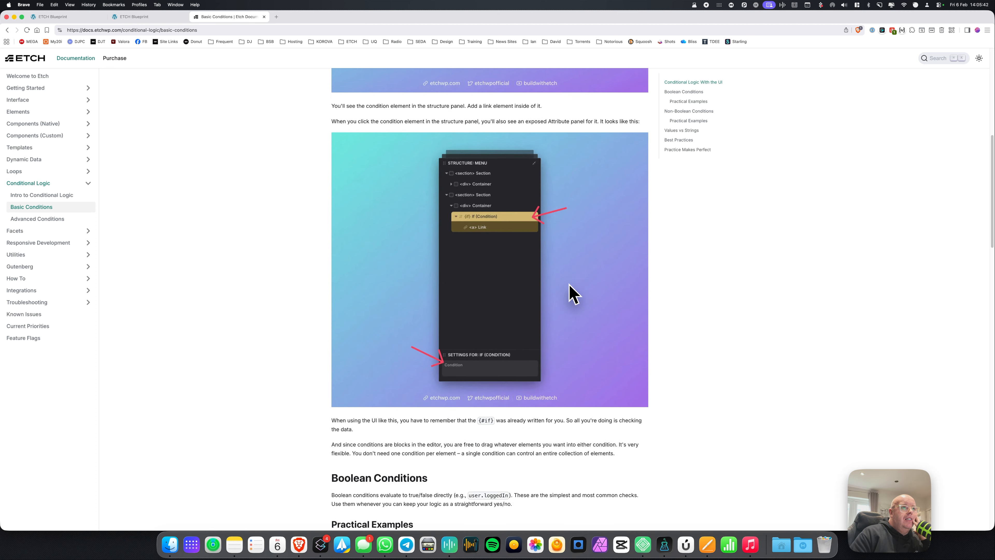
pyautogui.scroll(-5, 573, 294)
pyautogui.scroll(-3, 570, 286)
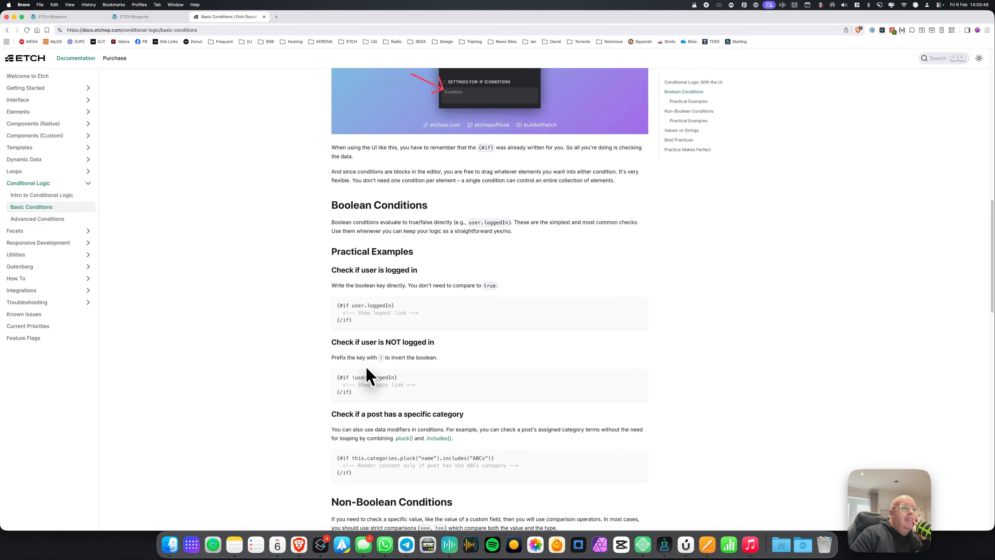
pyautogui.scroll(-4, 368, 376)
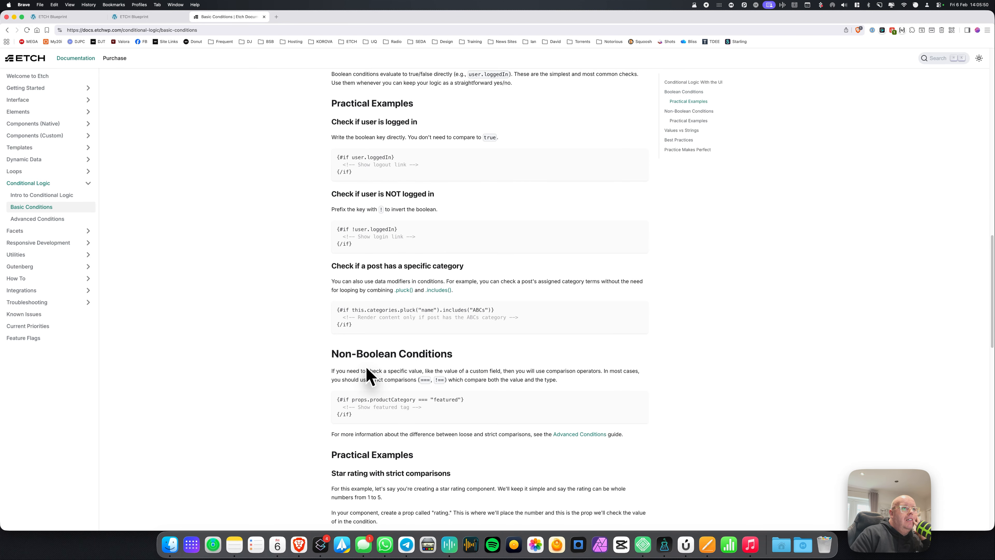
pyautogui.scroll(-5, 368, 376)
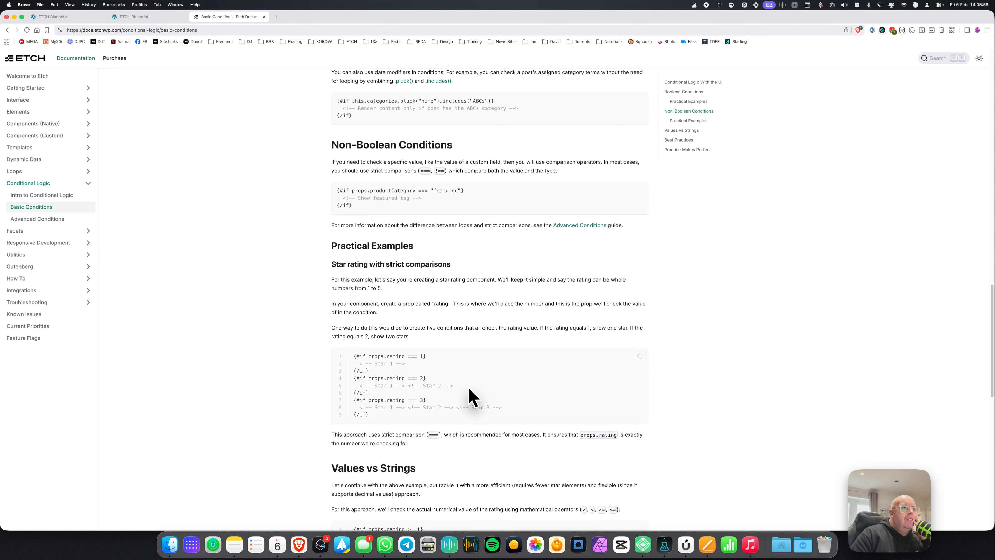
pyautogui.scroll(-3, 470, 395)
pyautogui.scroll(-9, 470, 397)
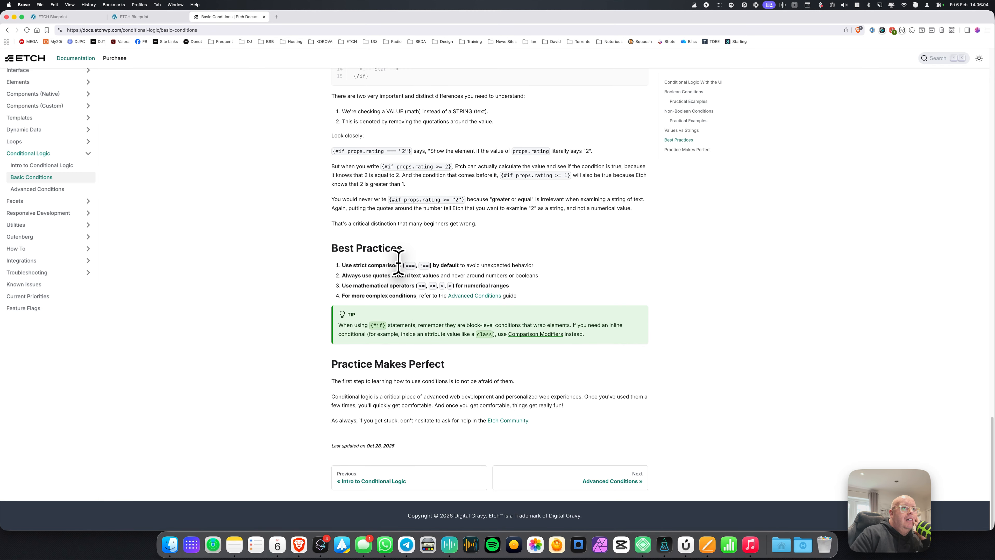
pyautogui.click(469, 296)
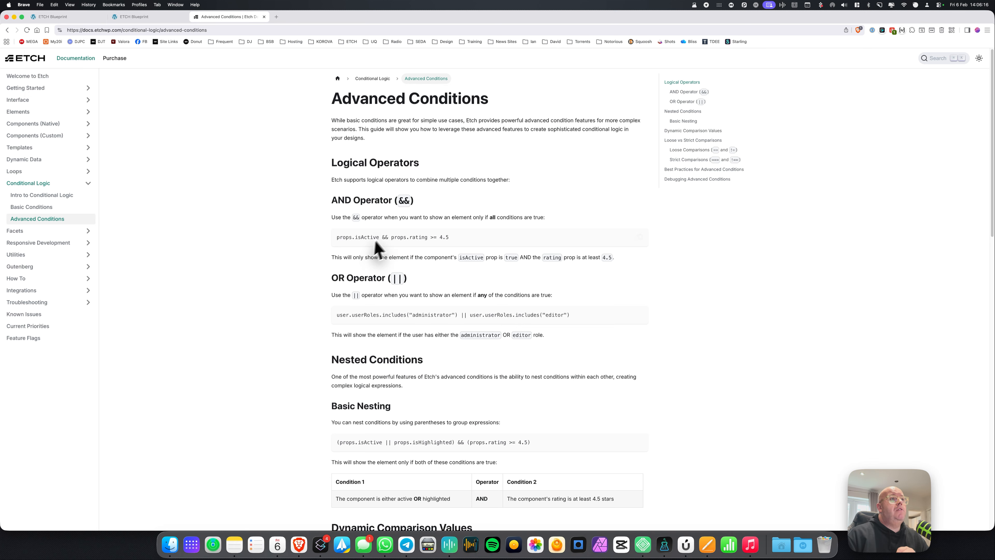
pyautogui.click(56, 17)
# - In the Hero component editor, wrap the CTA Wrapper in a condition
pyautogui.rightClick(935, 73)
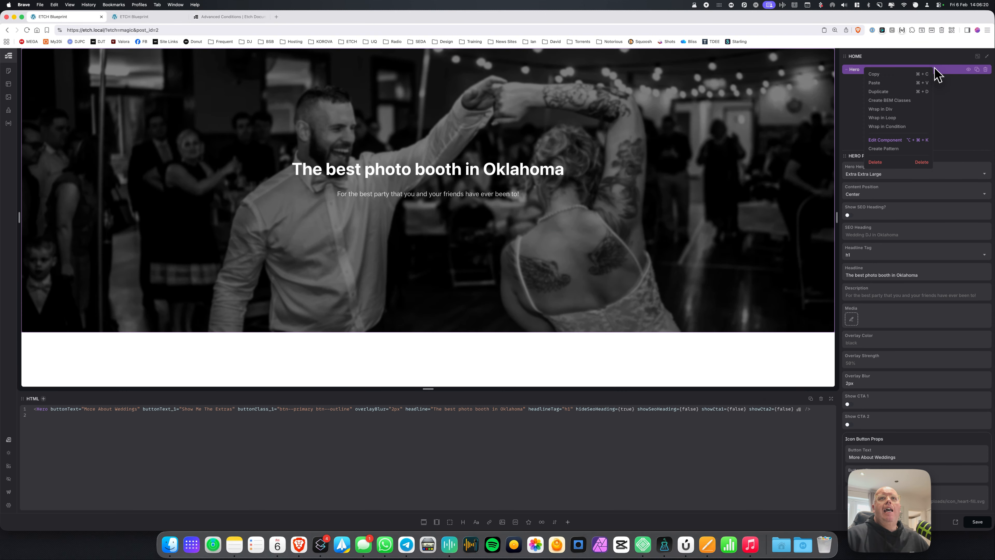
pyautogui.click(889, 140)
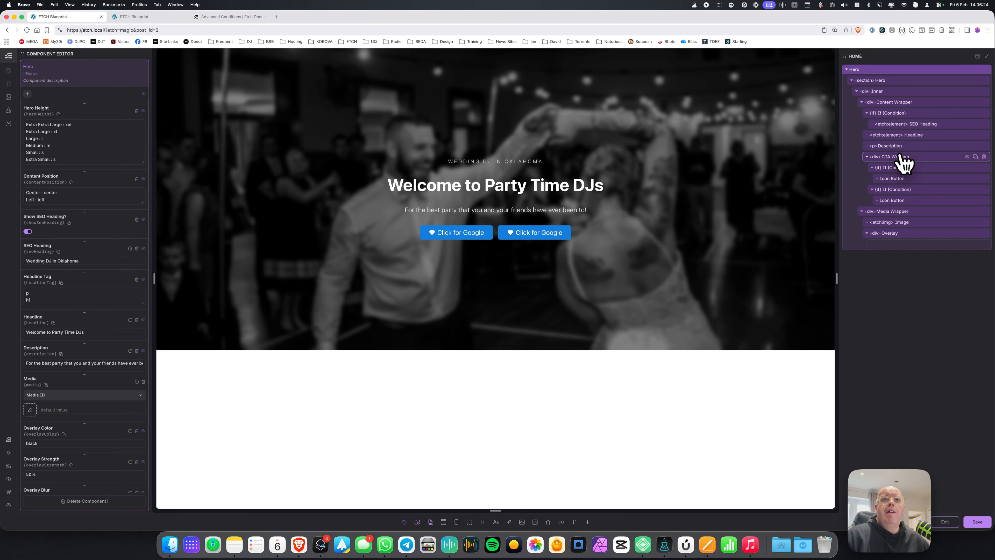
pyautogui.click(900, 157)
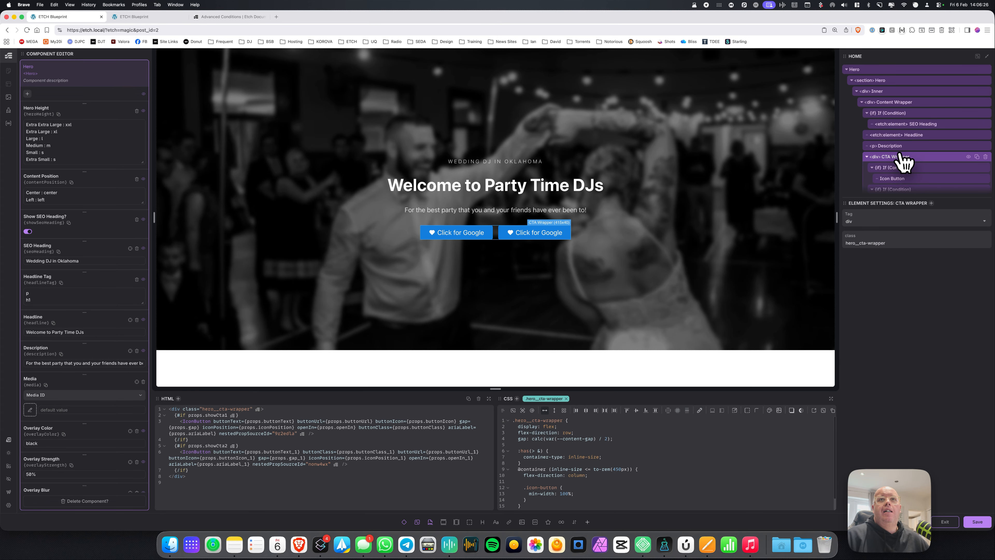
pyautogui.rightClick(900, 156)
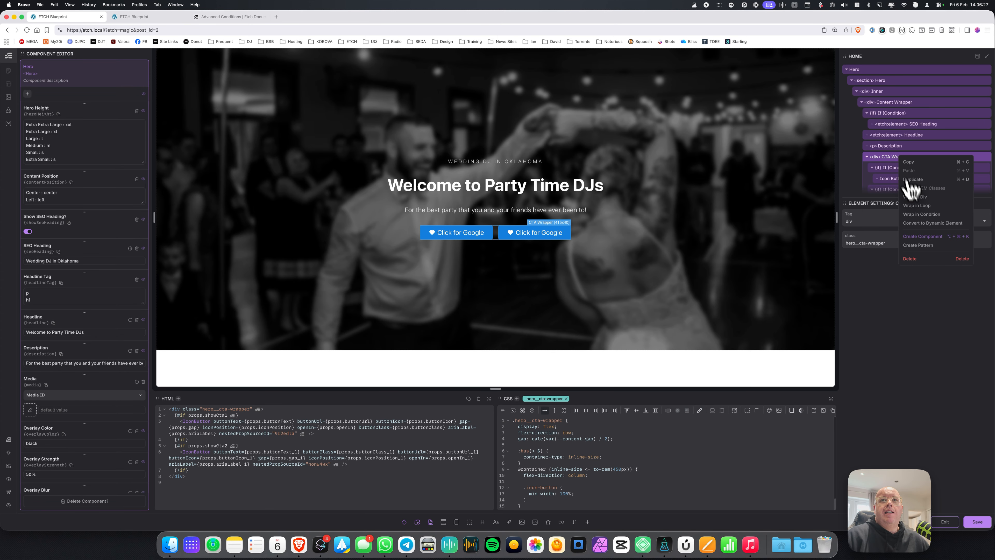
pyautogui.click(921, 214)
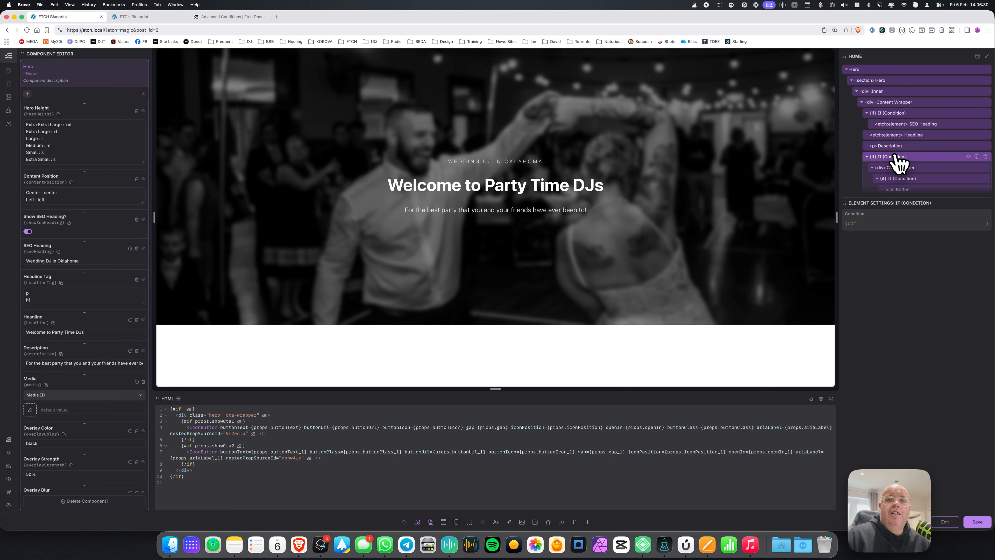
# - Set the condition to props.showCta1 && props.showCta2 and save the component
pyautogui.click(871, 223)
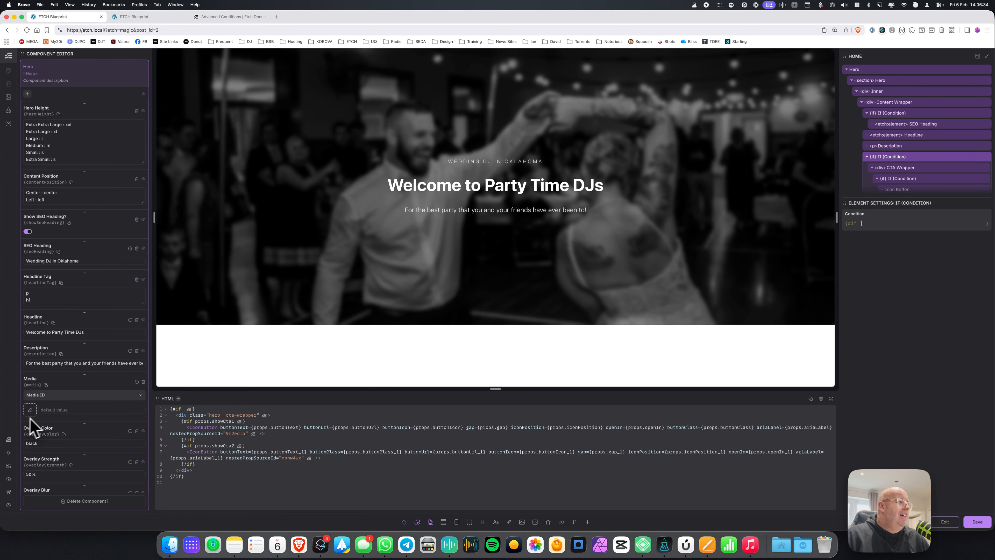
pyautogui.scroll(-8, 41, 320)
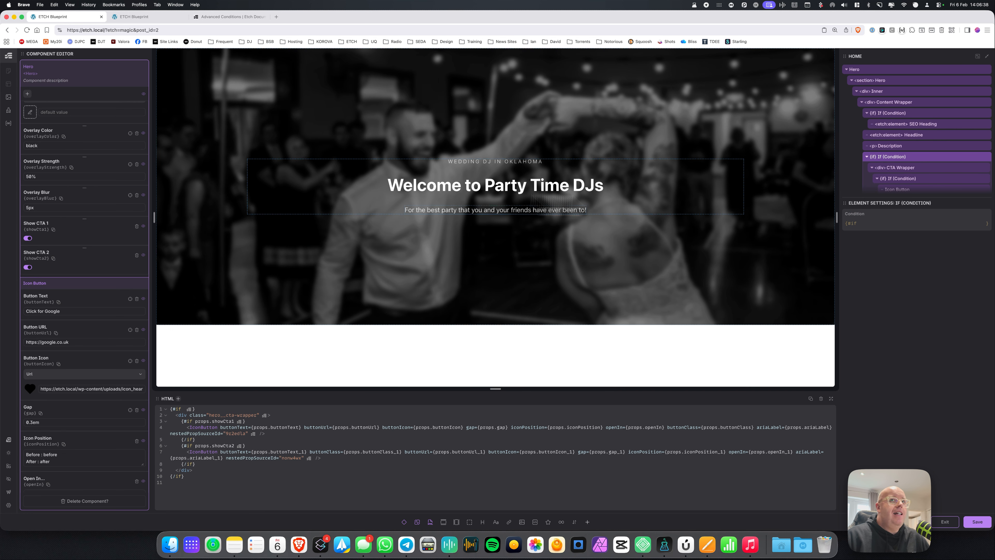
pyautogui.click(876, 223)
pyautogui.write('props.showCta1')
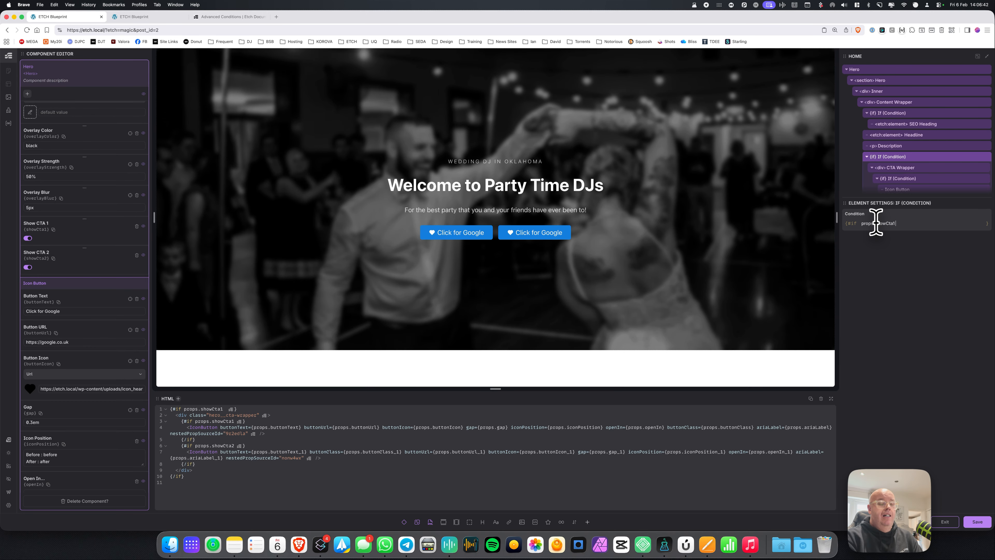
pyautogui.write('&&')
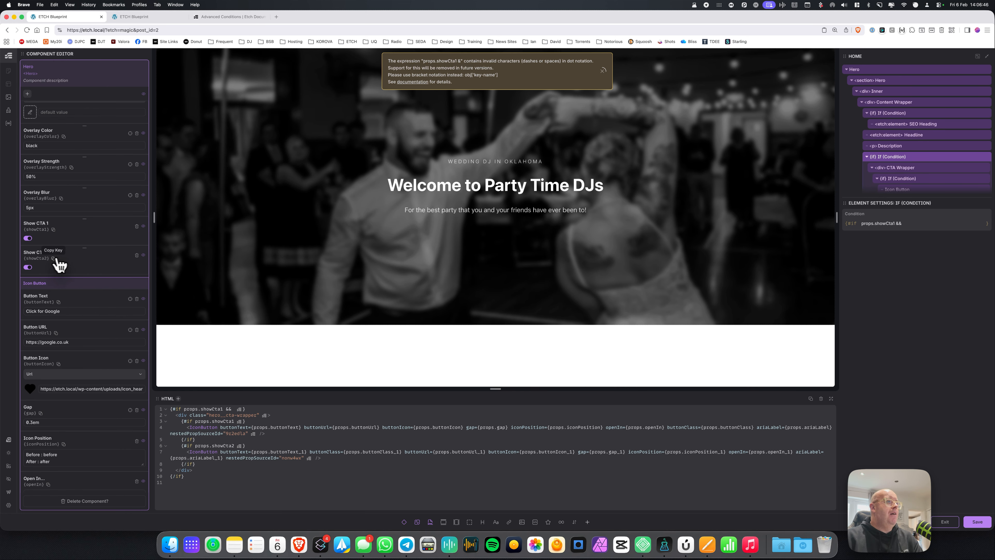
pyautogui.click(913, 222)
pyautogui.write('props.showCta2')
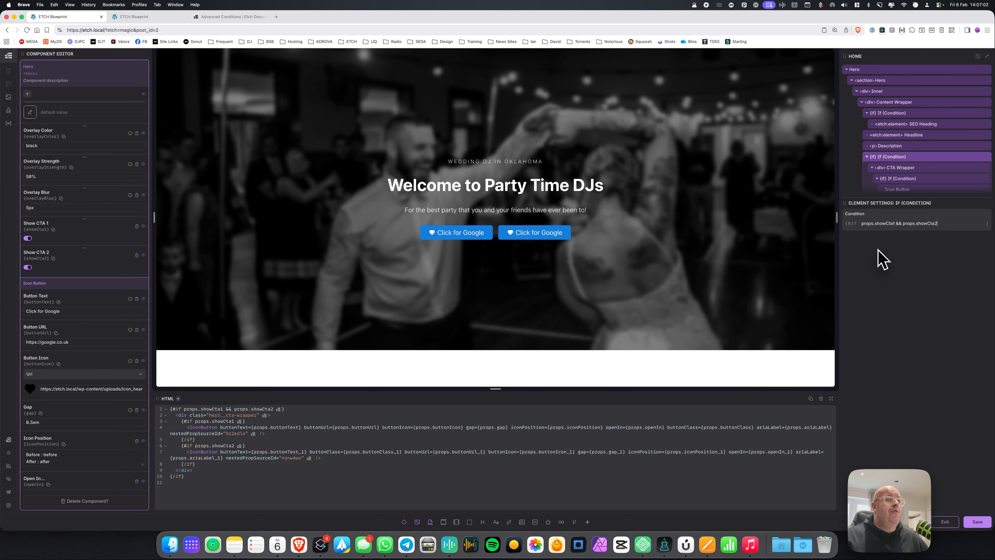
pyautogui.click(982, 522)
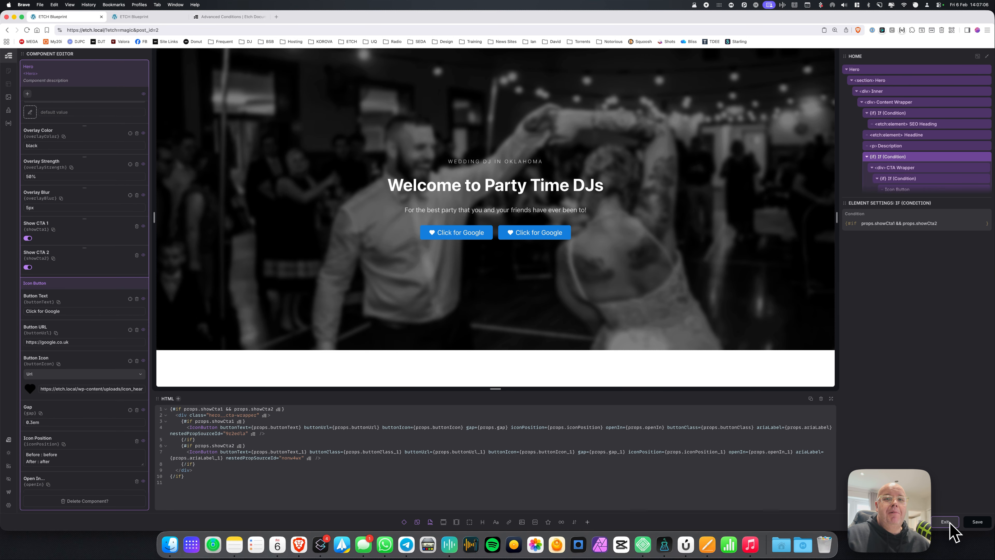
# - Back on the page, turn on Show CTA 1 and Show CTA 2, then toggle CTA 1 off and on to test
pyautogui.click(948, 522)
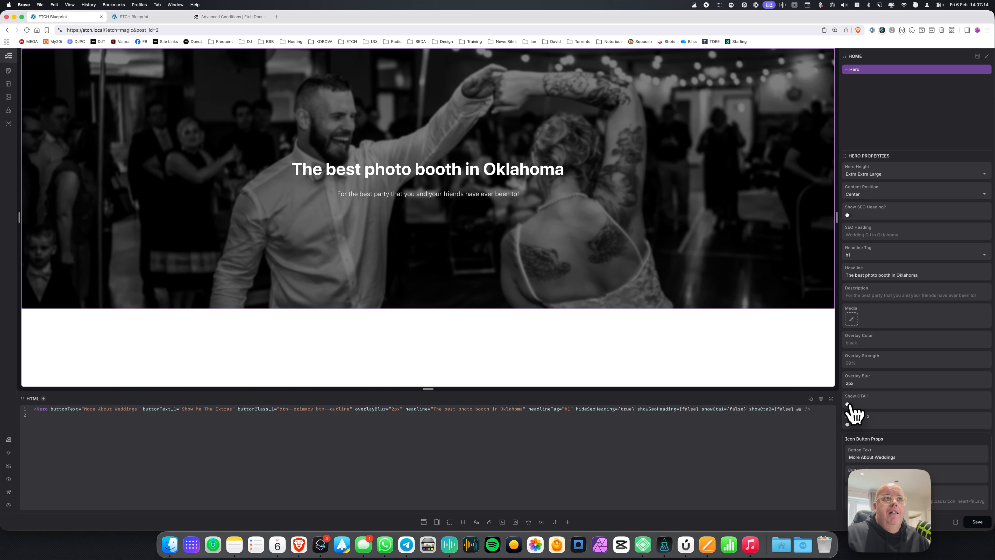
pyautogui.click(849, 404)
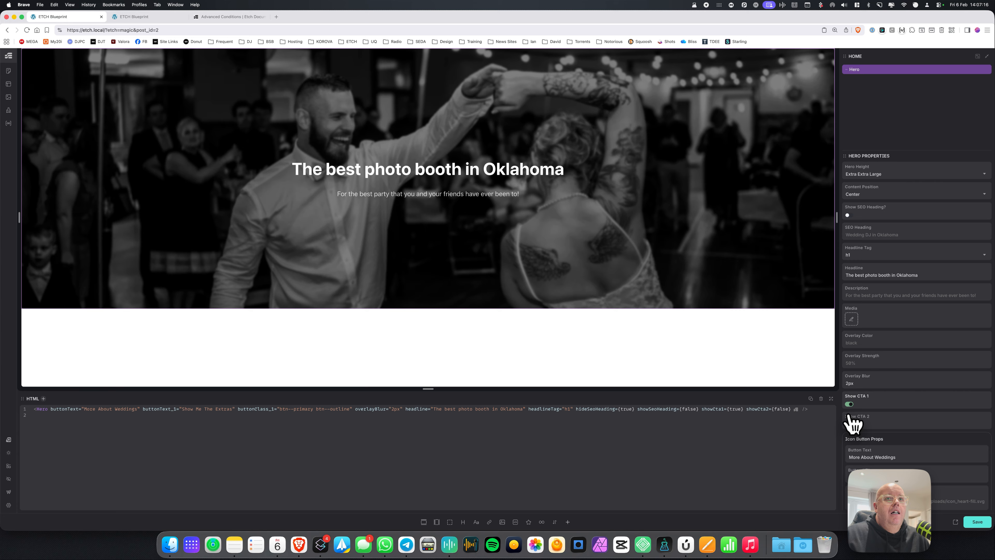
pyautogui.click(848, 424)
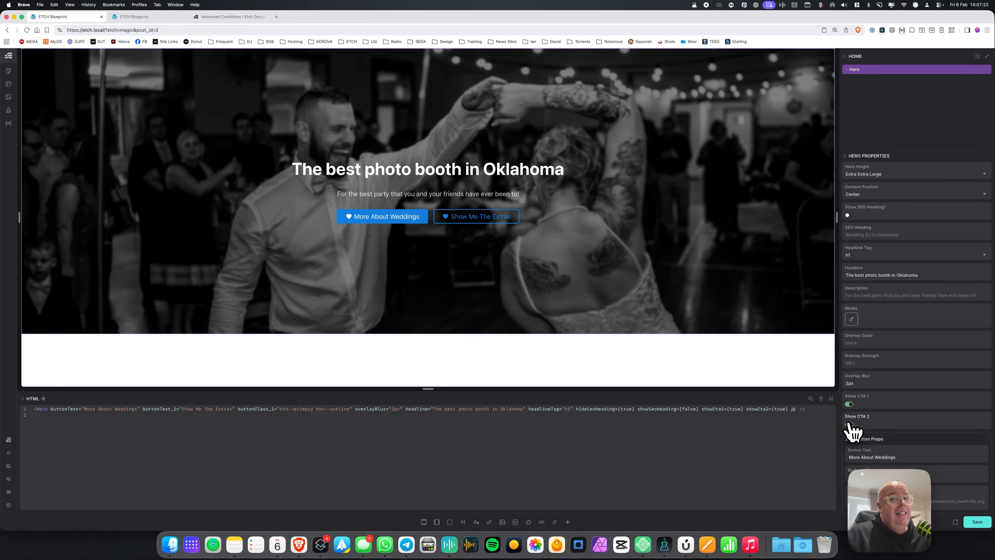
pyautogui.click(849, 404)
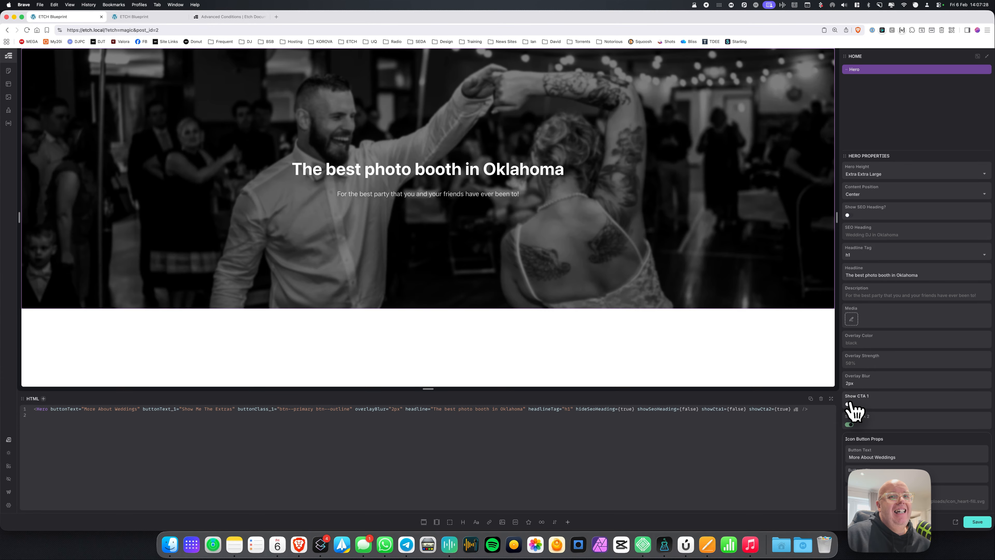
pyautogui.click(849, 404)
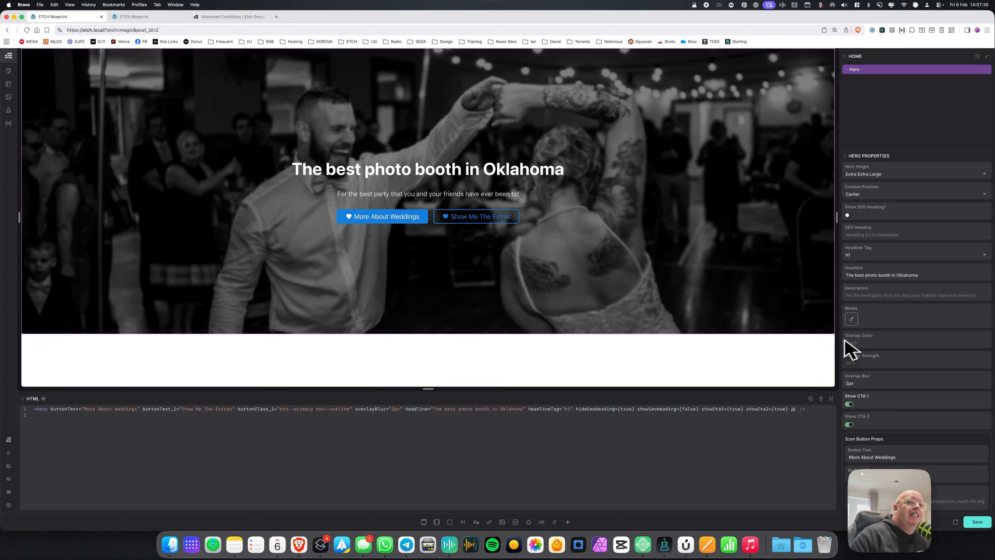
pyautogui.click(222, 17)
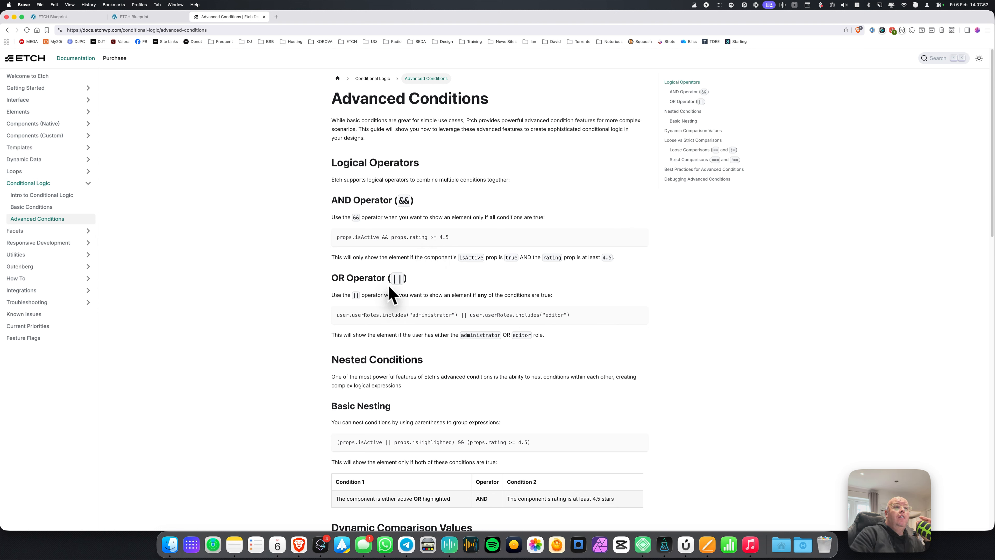
pyautogui.moveTo(391, 277); pyautogui.dragTo(403, 277)
pyautogui.click(53, 17)
# - Edit the Hero component and change the CTA wrapper condition's && operator to ||
pyautogui.rightClick(878, 69)
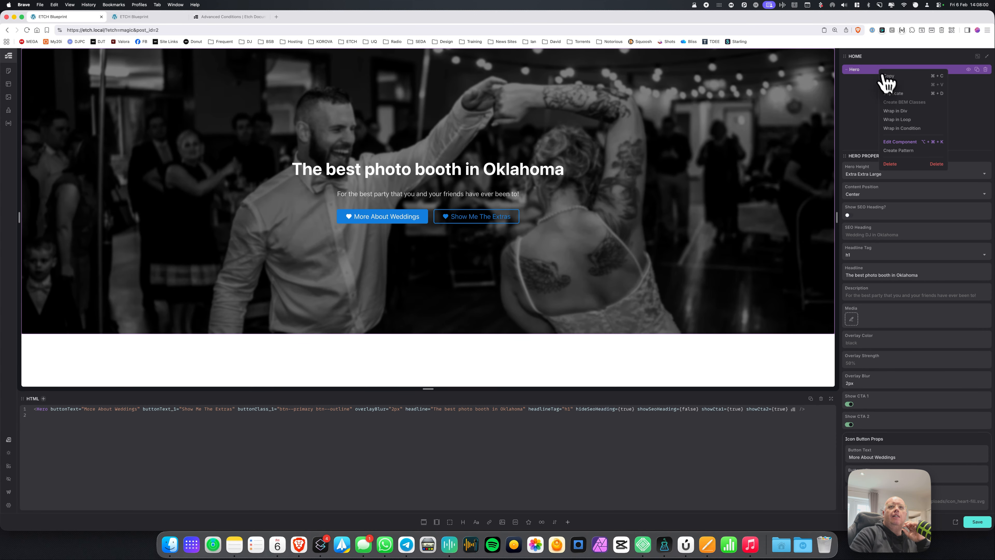
pyautogui.click(898, 142)
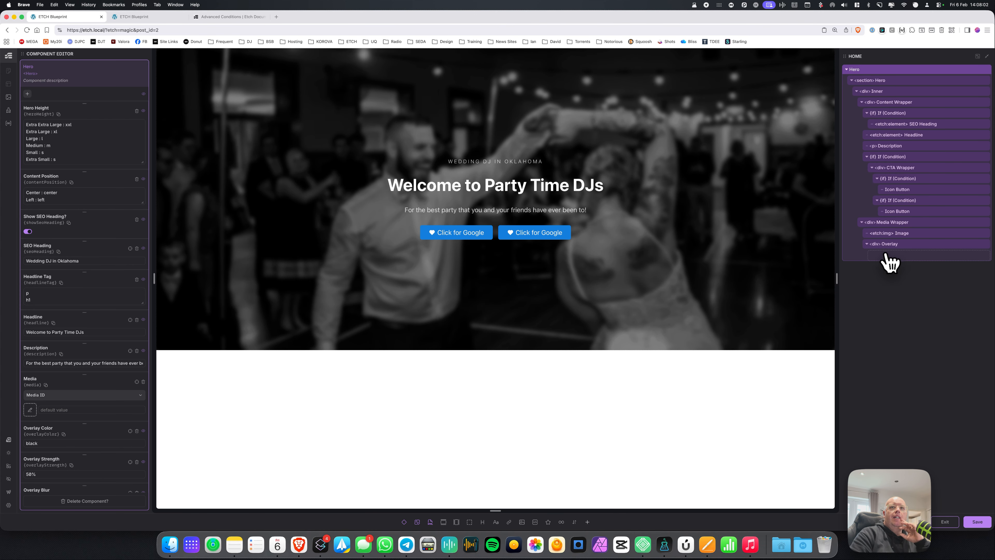
pyautogui.click(905, 157)
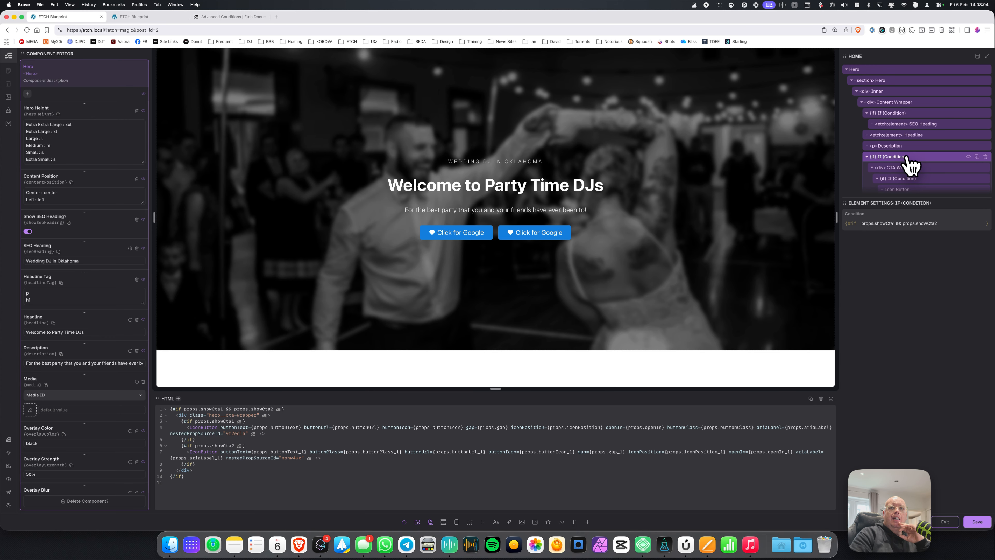
pyautogui.click(901, 222)
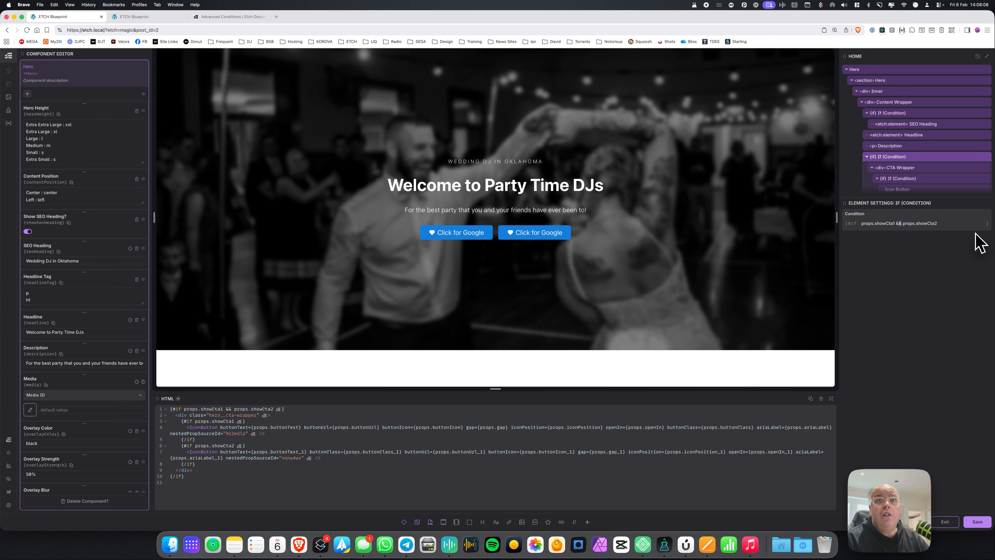
pyautogui.press('BackSpace')
pyautogui.press('BackSpace')
pyautogui.press('BackSpace')
pyautogui.write('||')
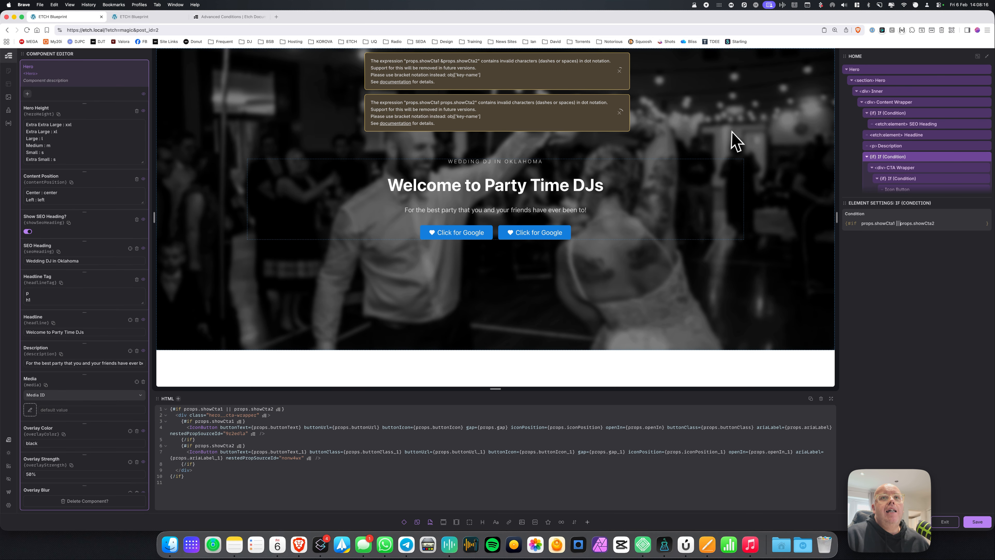
# - Confirm the || syntax in the documentation, remove the extra space, and save the Hero component
pyautogui.click(220, 19)
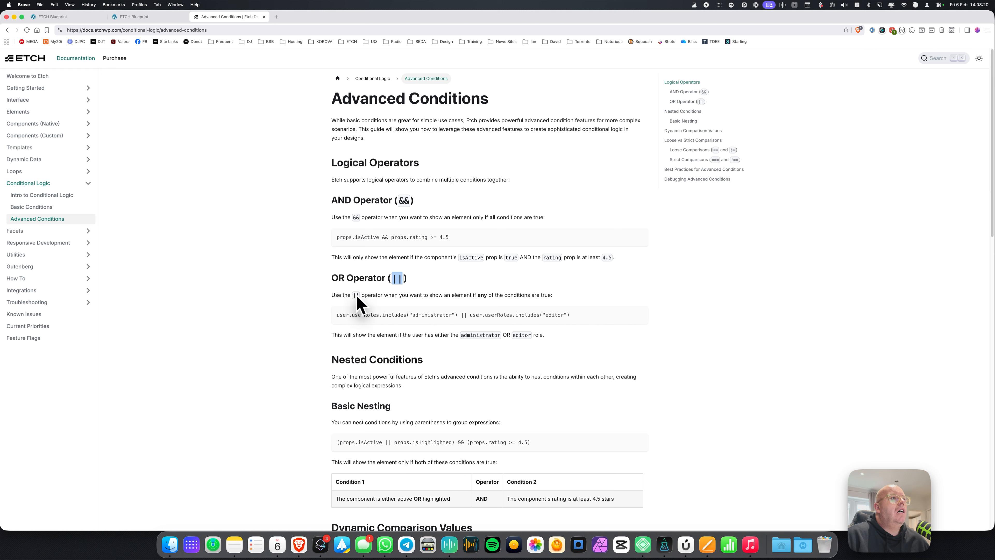
pyautogui.moveTo(461, 314); pyautogui.dragTo(467, 314)
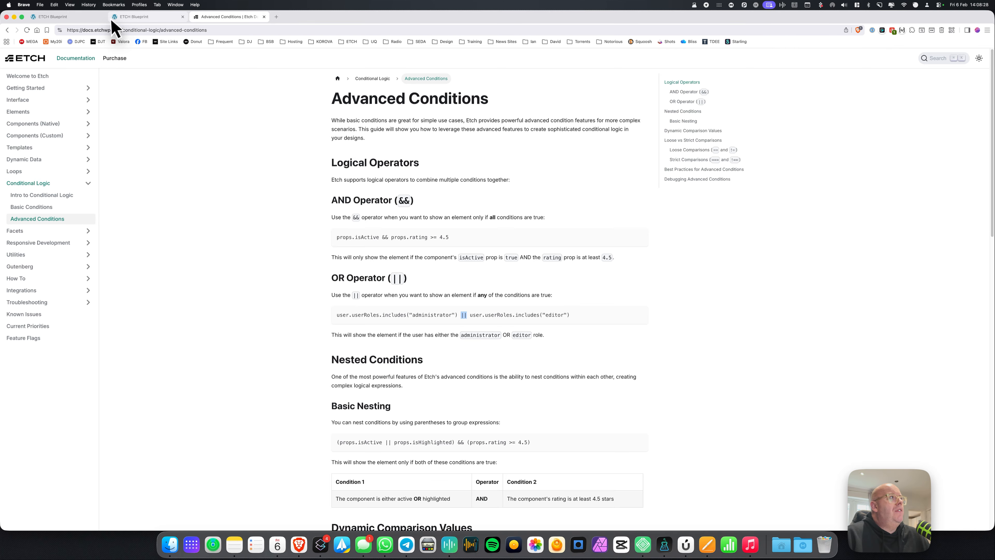
pyautogui.click(56, 17)
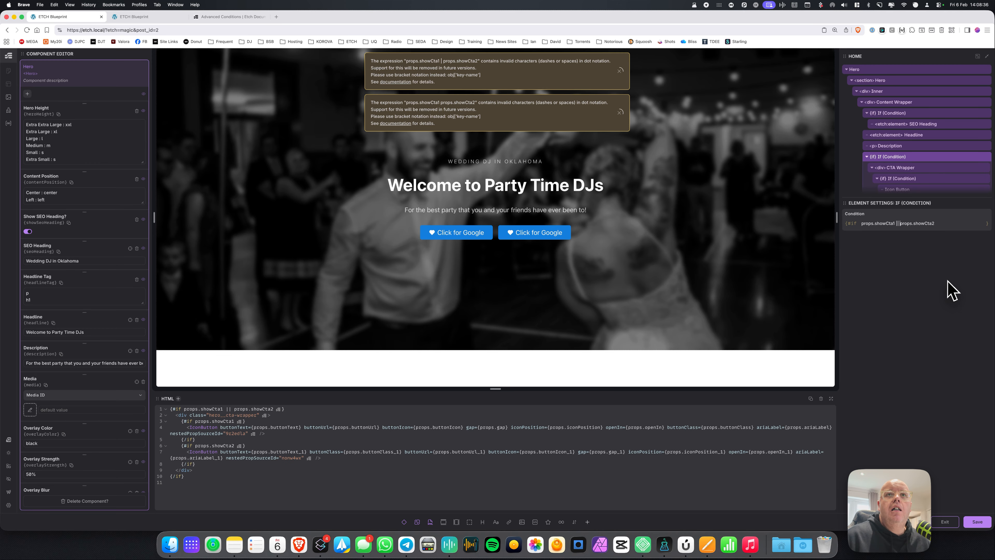
pyautogui.press('BackSpace')
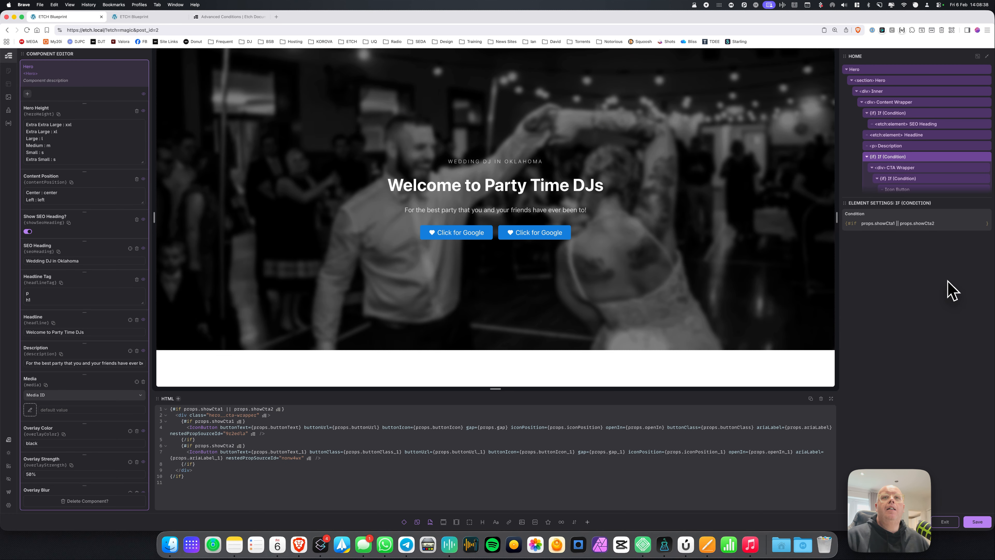
pyautogui.click(976, 523)
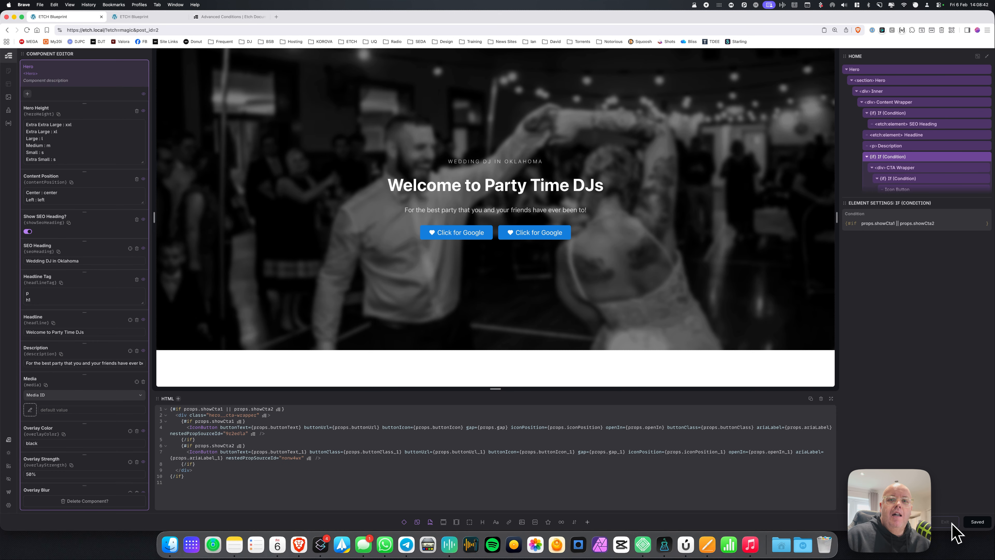
# - Back on the page, test the OR condition by toggling the CTAs, leaving CTA 1 and CTA 2 off
pyautogui.click(952, 524)
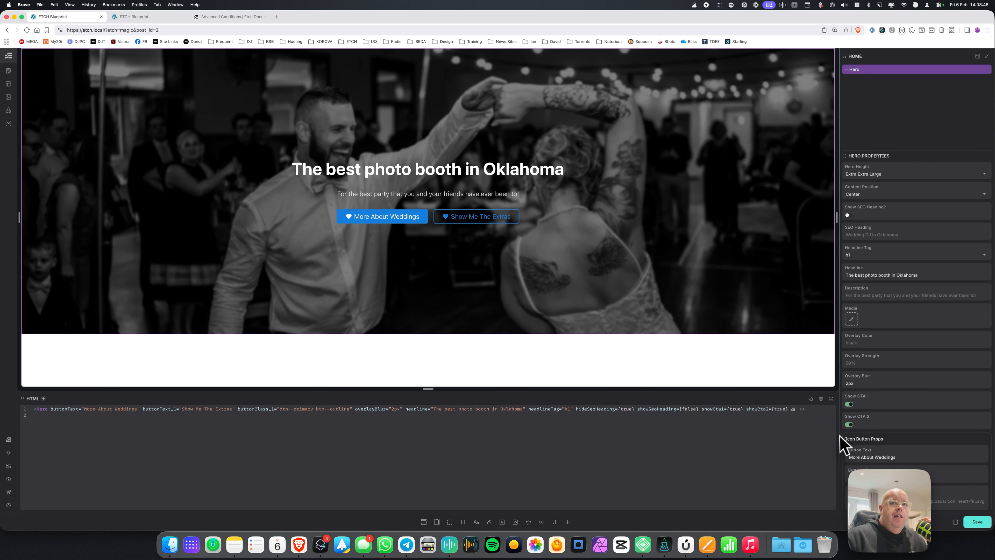
pyautogui.click(848, 404)
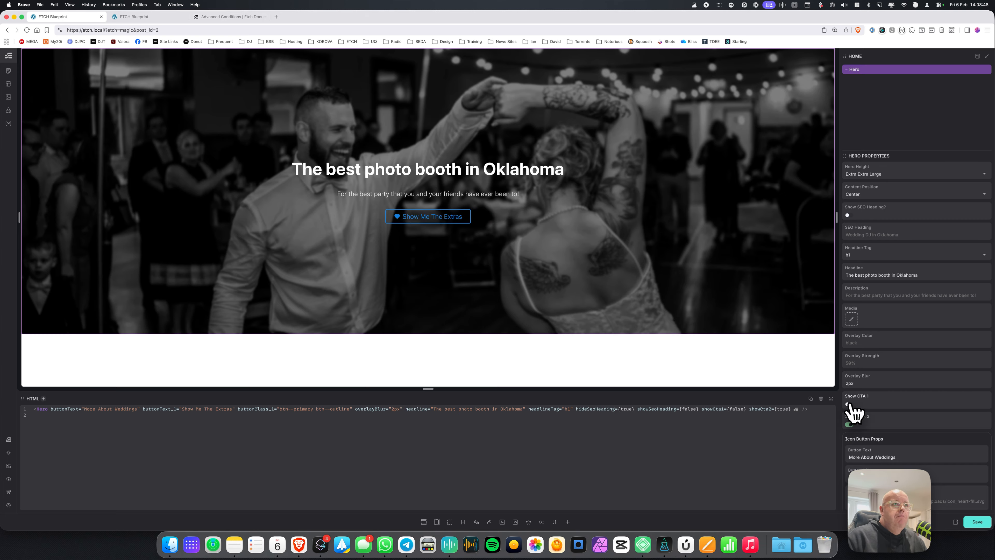
pyautogui.click(849, 403)
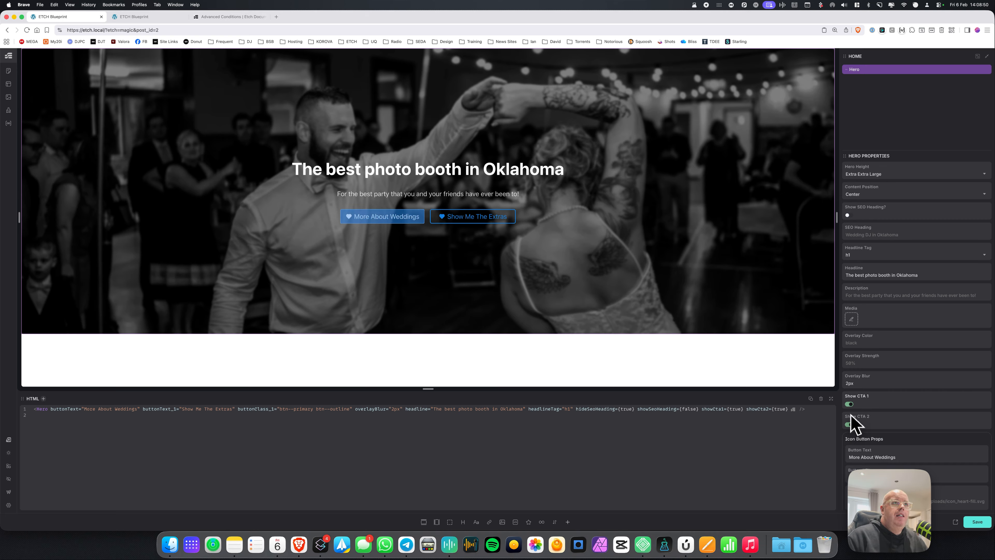
pyautogui.click(848, 424)
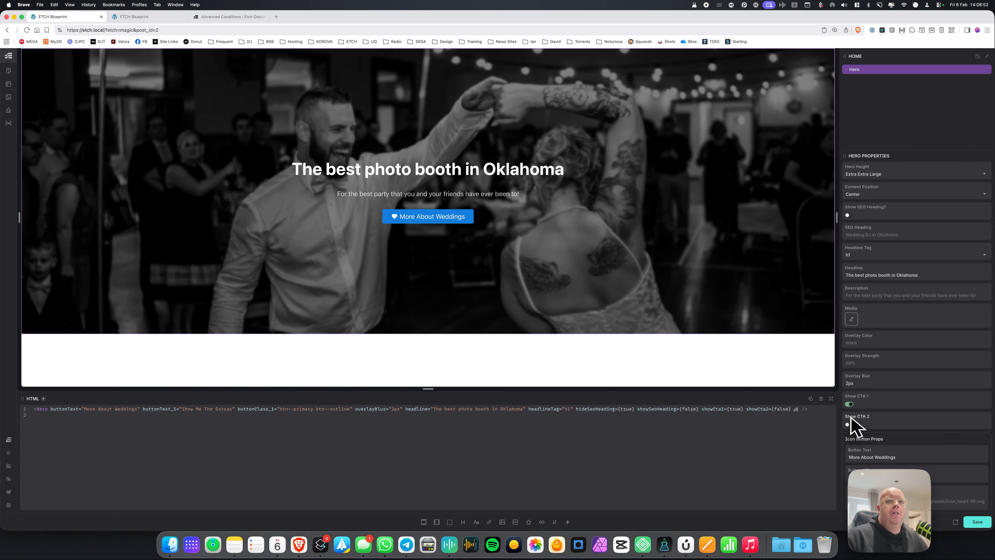
pyautogui.click(848, 404)
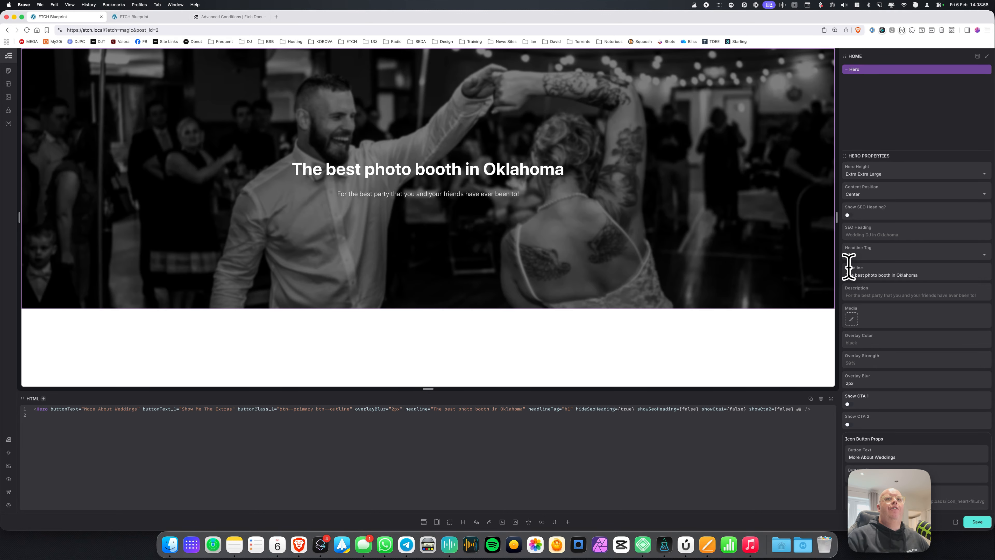
# - Turn on Show SEO Heading and set the Headline Tag to p
pyautogui.click(849, 215)
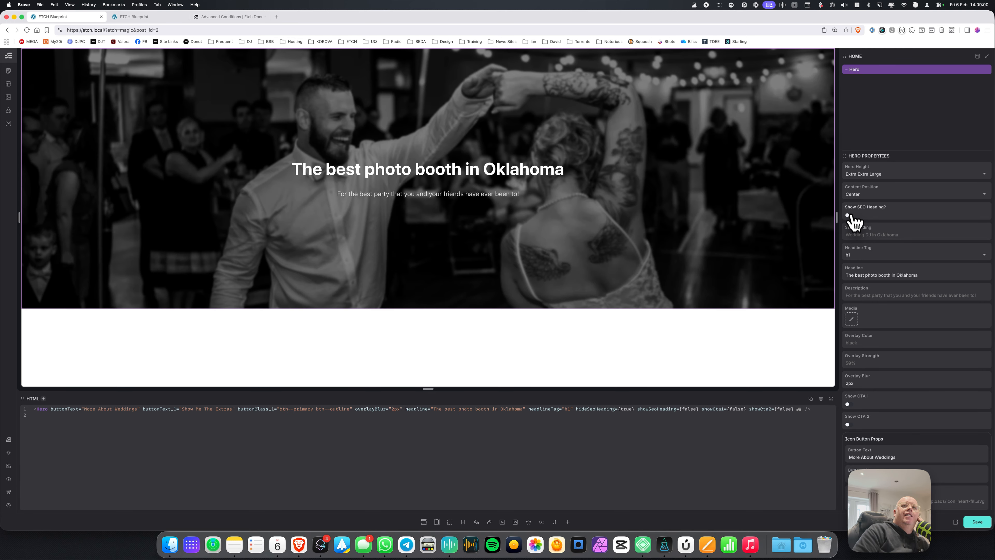
pyautogui.click(857, 255)
pyautogui.click(859, 276)
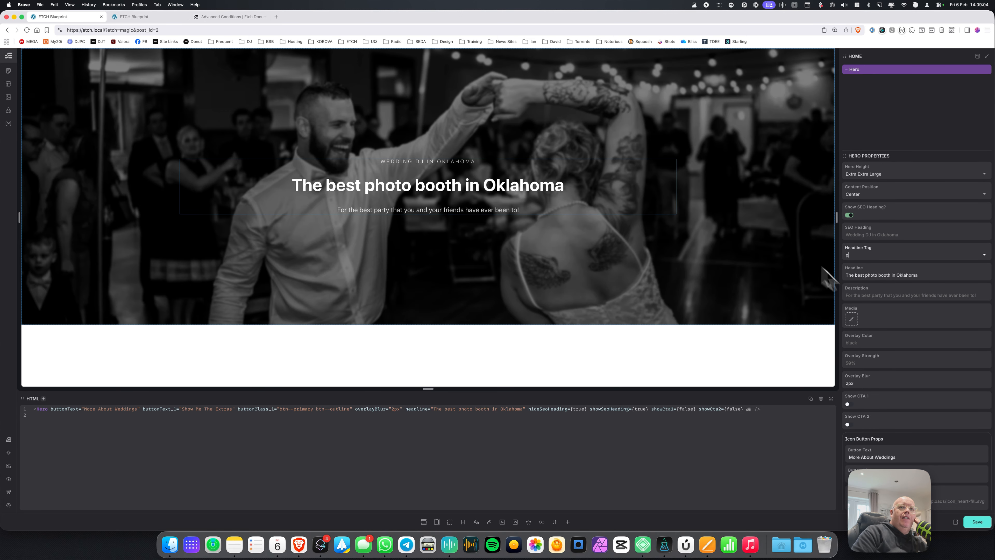
# - Turn Show CTA 1 and Show CTA 2 back on and set Overlay Blur to 10px
pyautogui.click(849, 404)
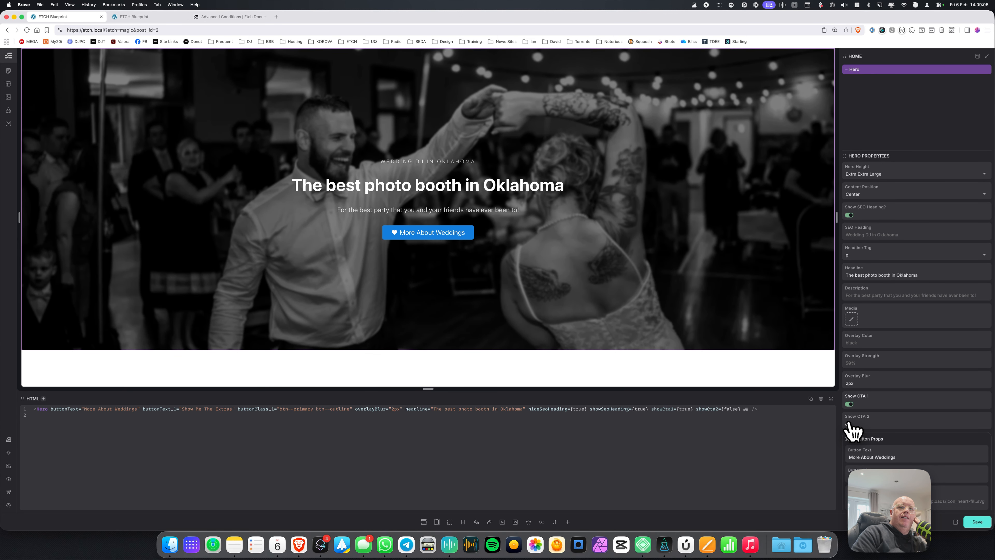
pyautogui.click(849, 424)
pyautogui.moveTo(855, 383); pyautogui.dragTo(810, 384)
pyautogui.write('10px')
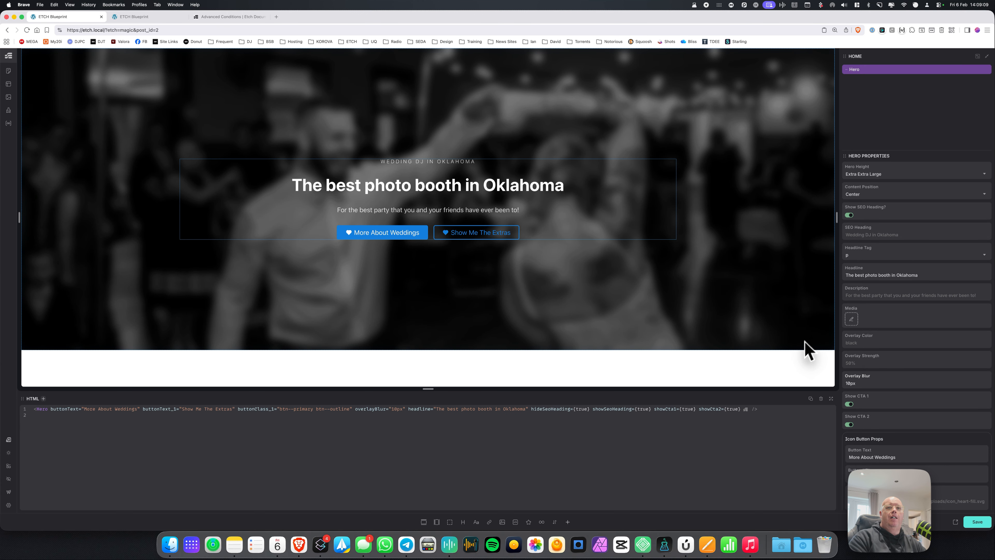
# - Set Overlay Color to orange and Overlay Strength to 75%, then check a narrower preview width
pyautogui.click(869, 341)
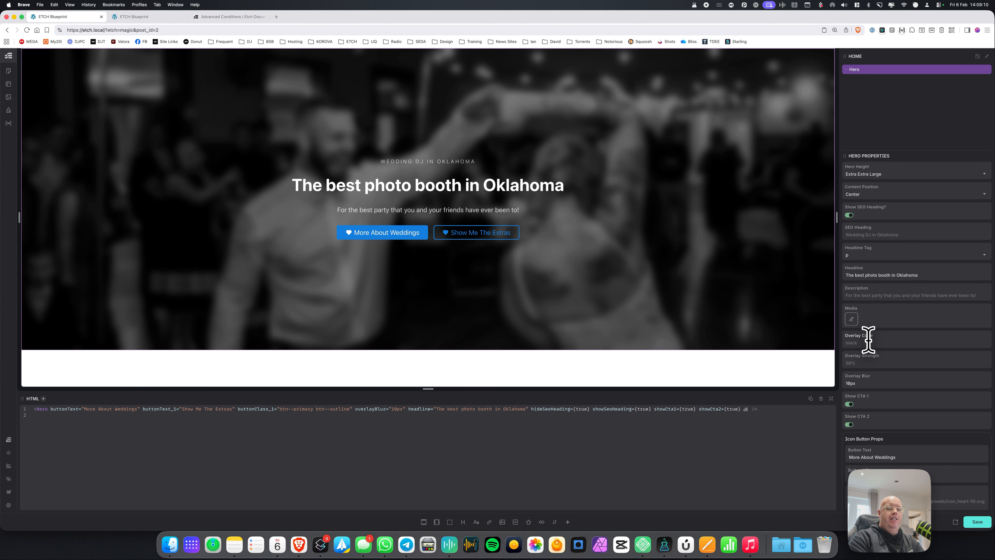
pyautogui.write('orange')
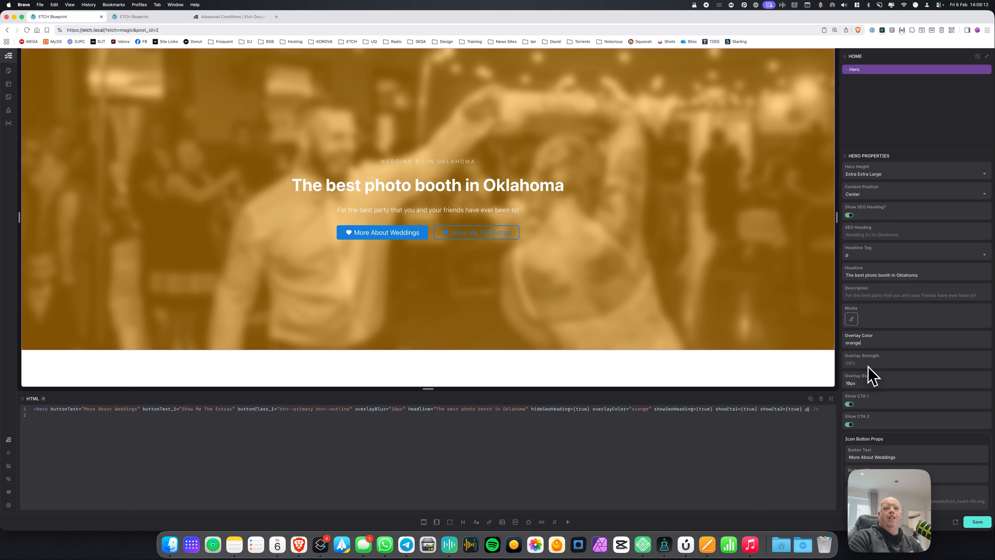
pyautogui.click(862, 361)
pyautogui.write('75%')
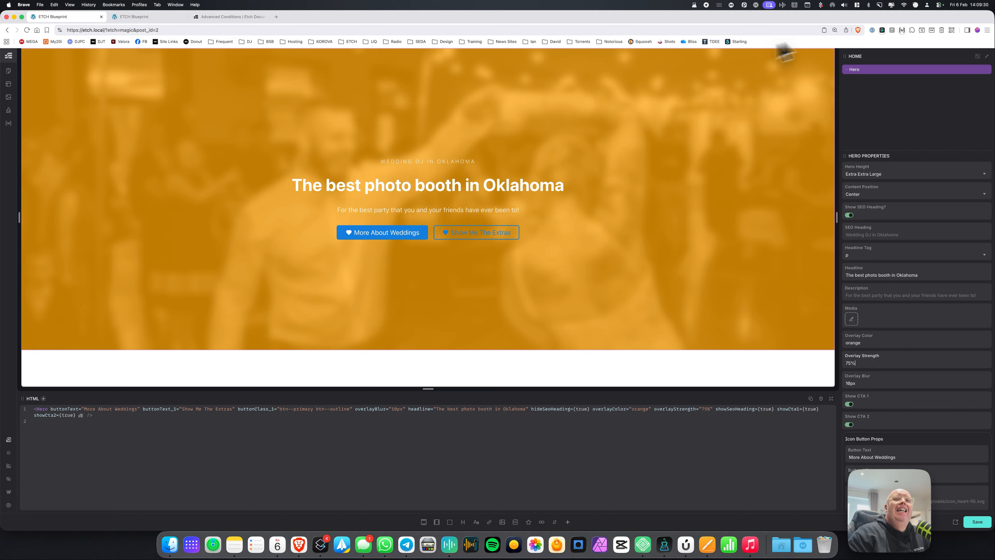
pyautogui.moveTo(835, 216); pyautogui.dragTo(877, 218)
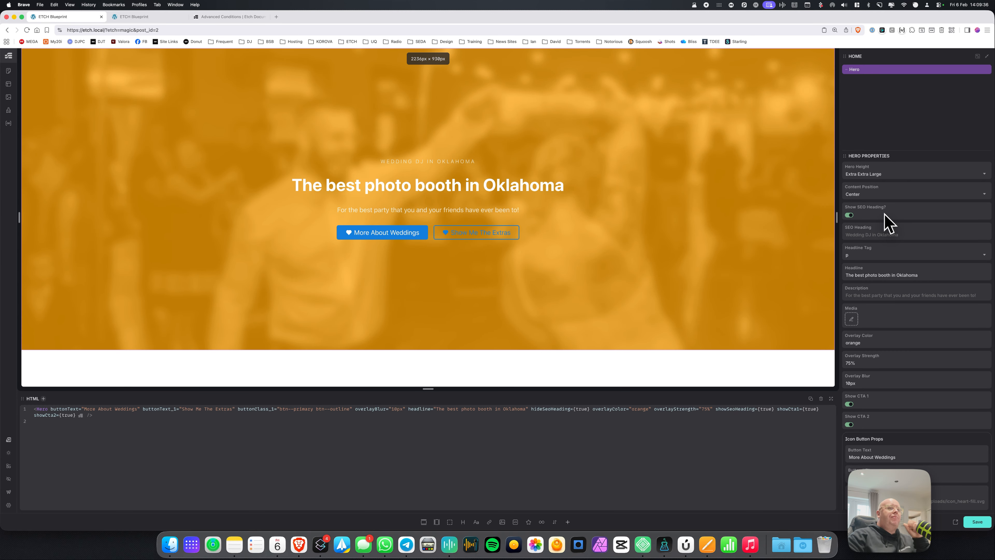